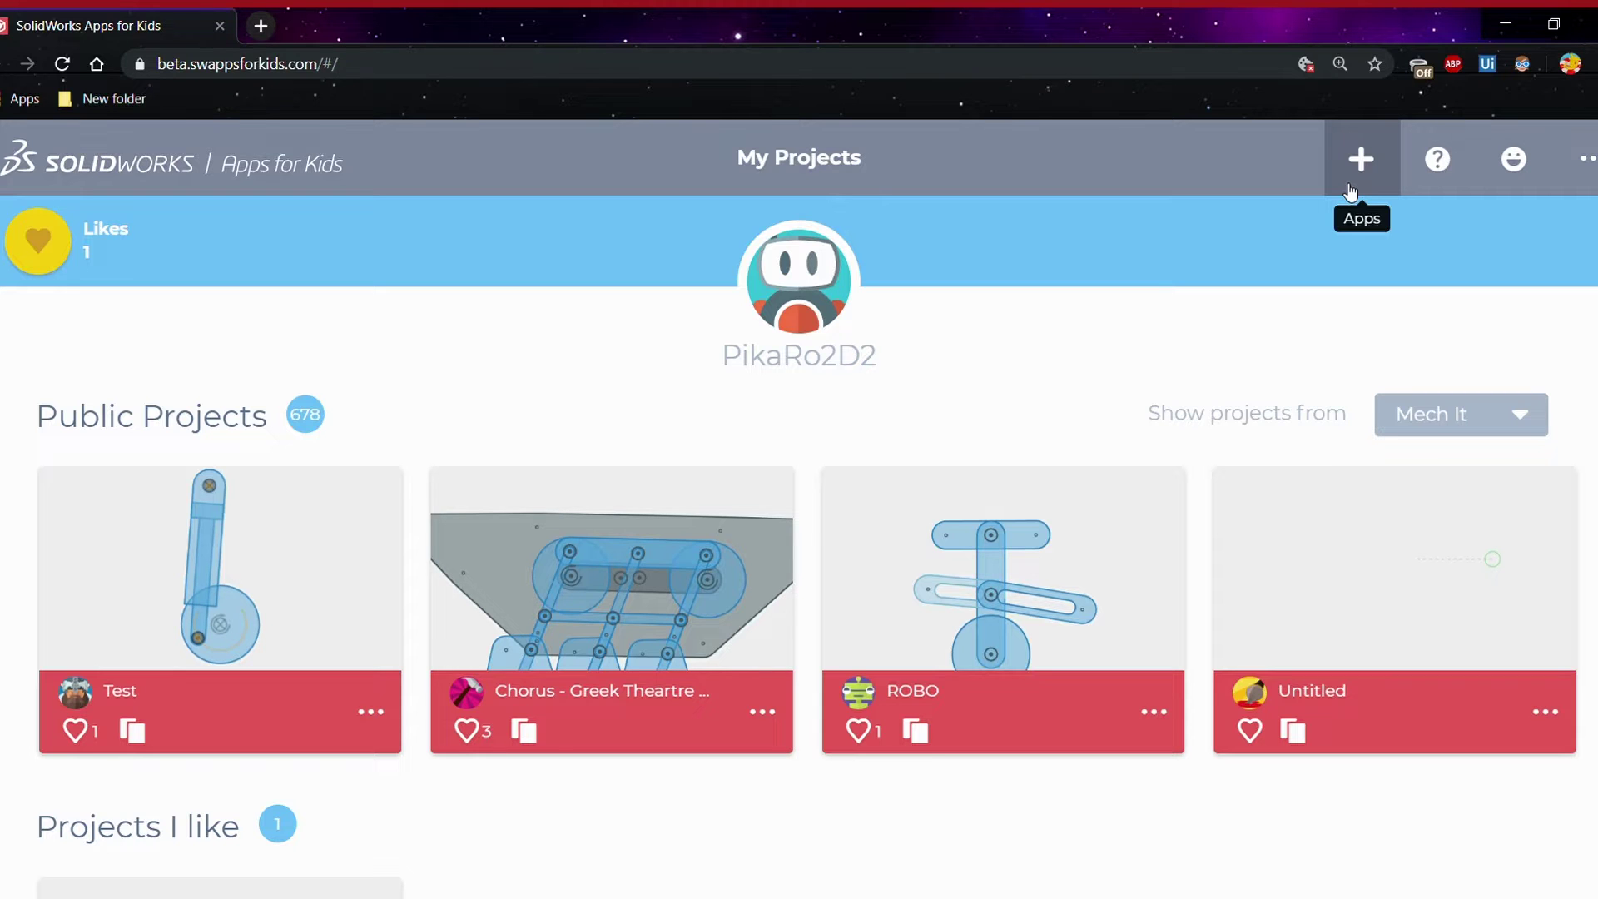
Create a new Shape It project from the available apps
click(1349, 188)
click(1359, 192)
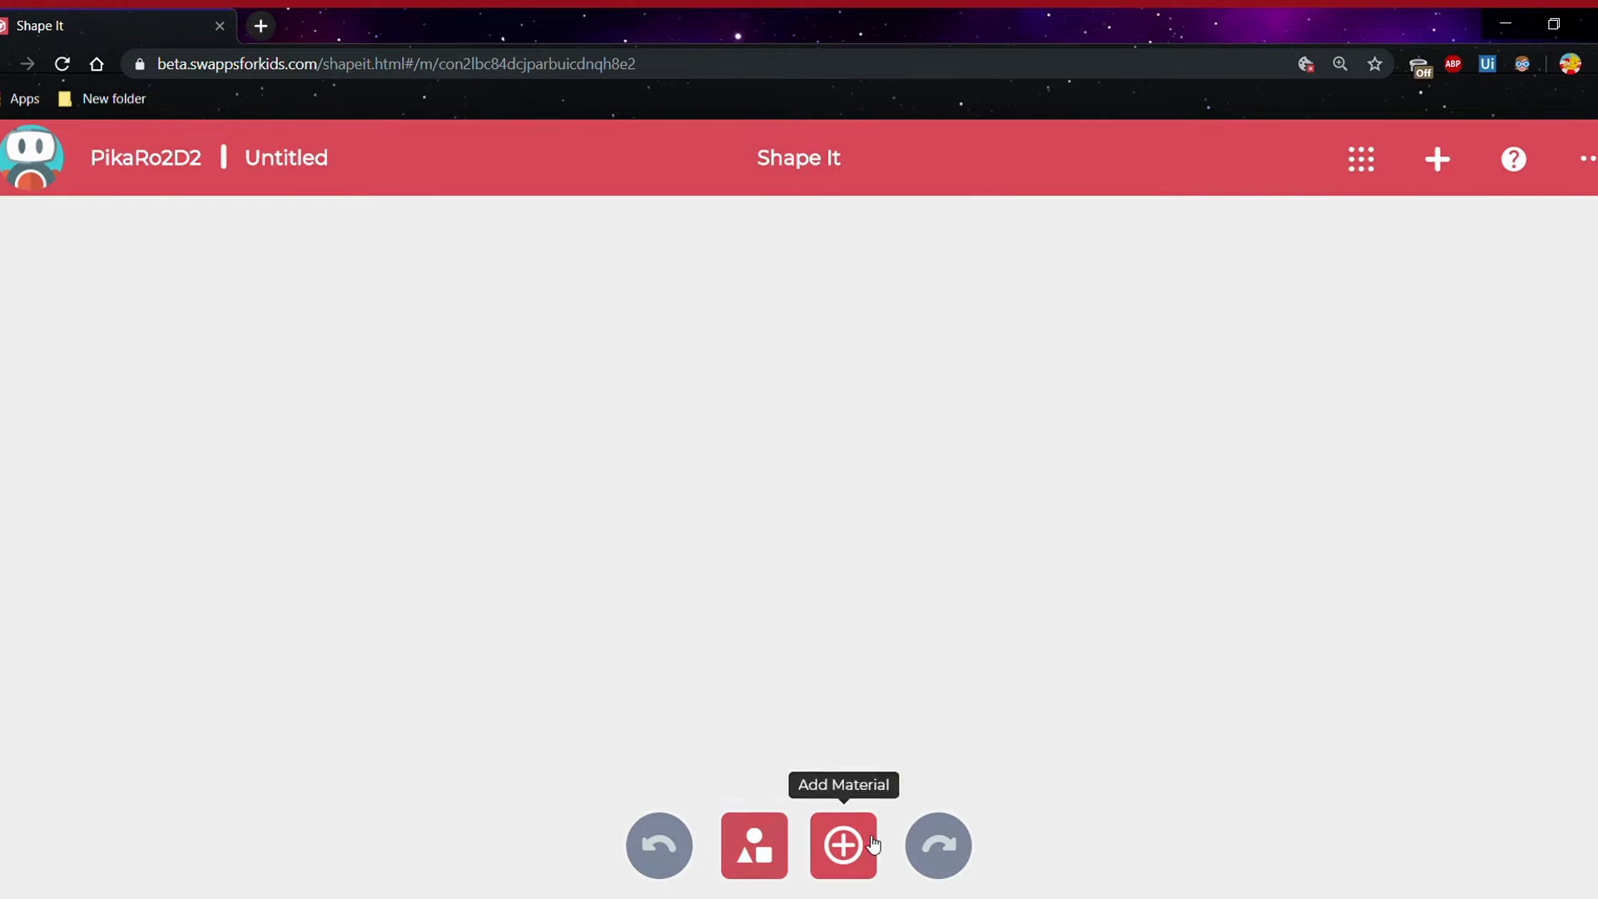
Examine the Primitive Shapes, My Stuff and Public sections of the shape library
click(756, 847)
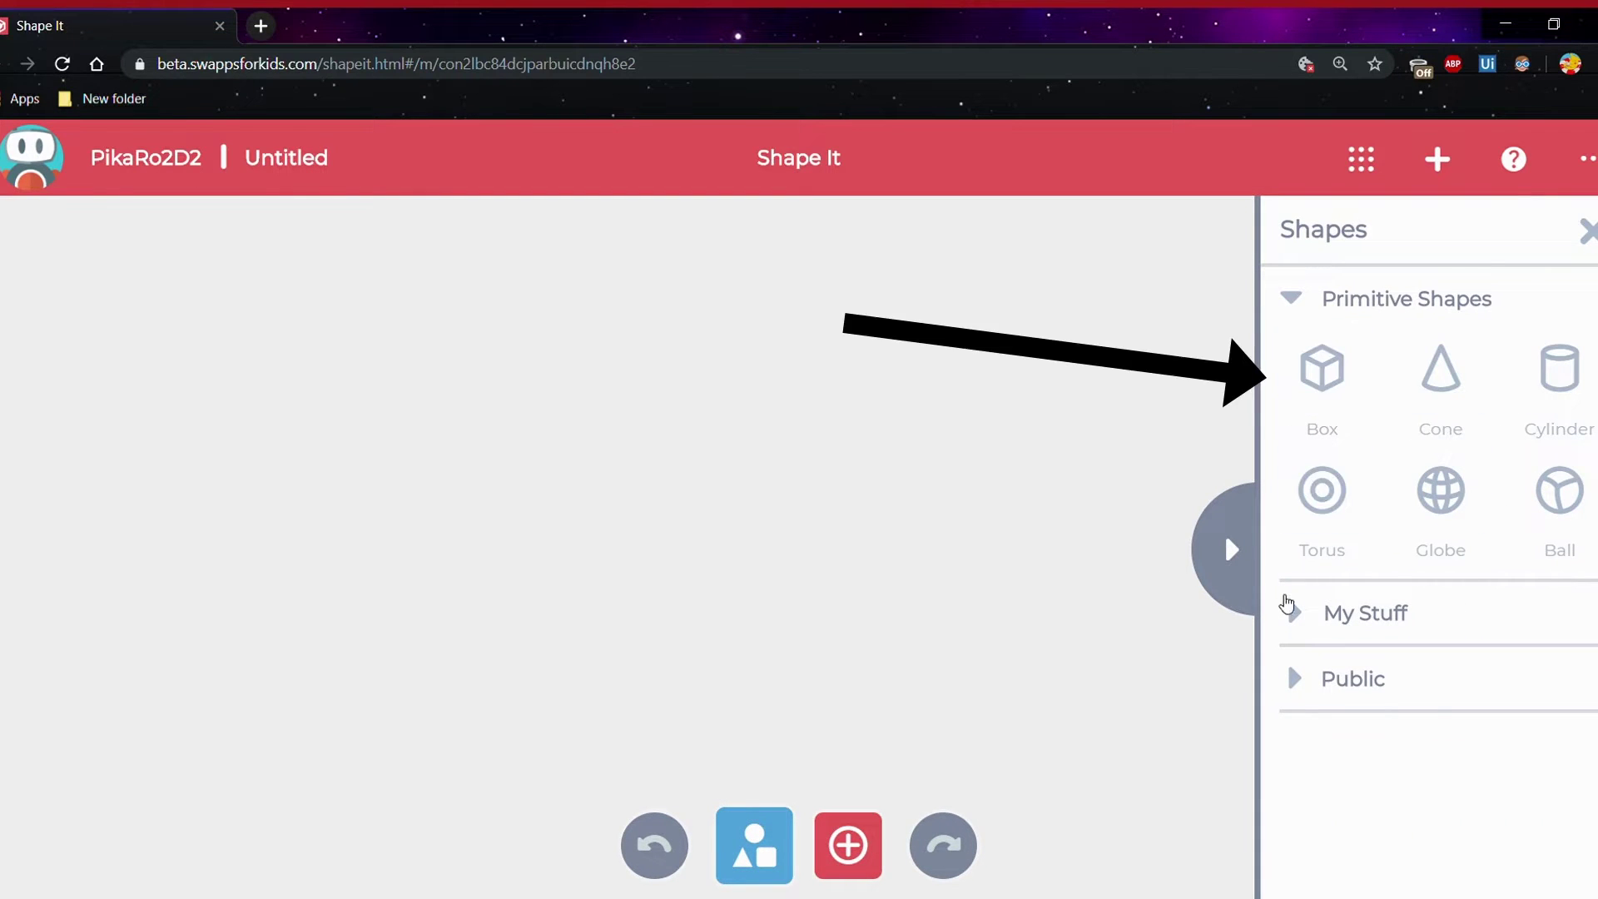
click(1295, 614)
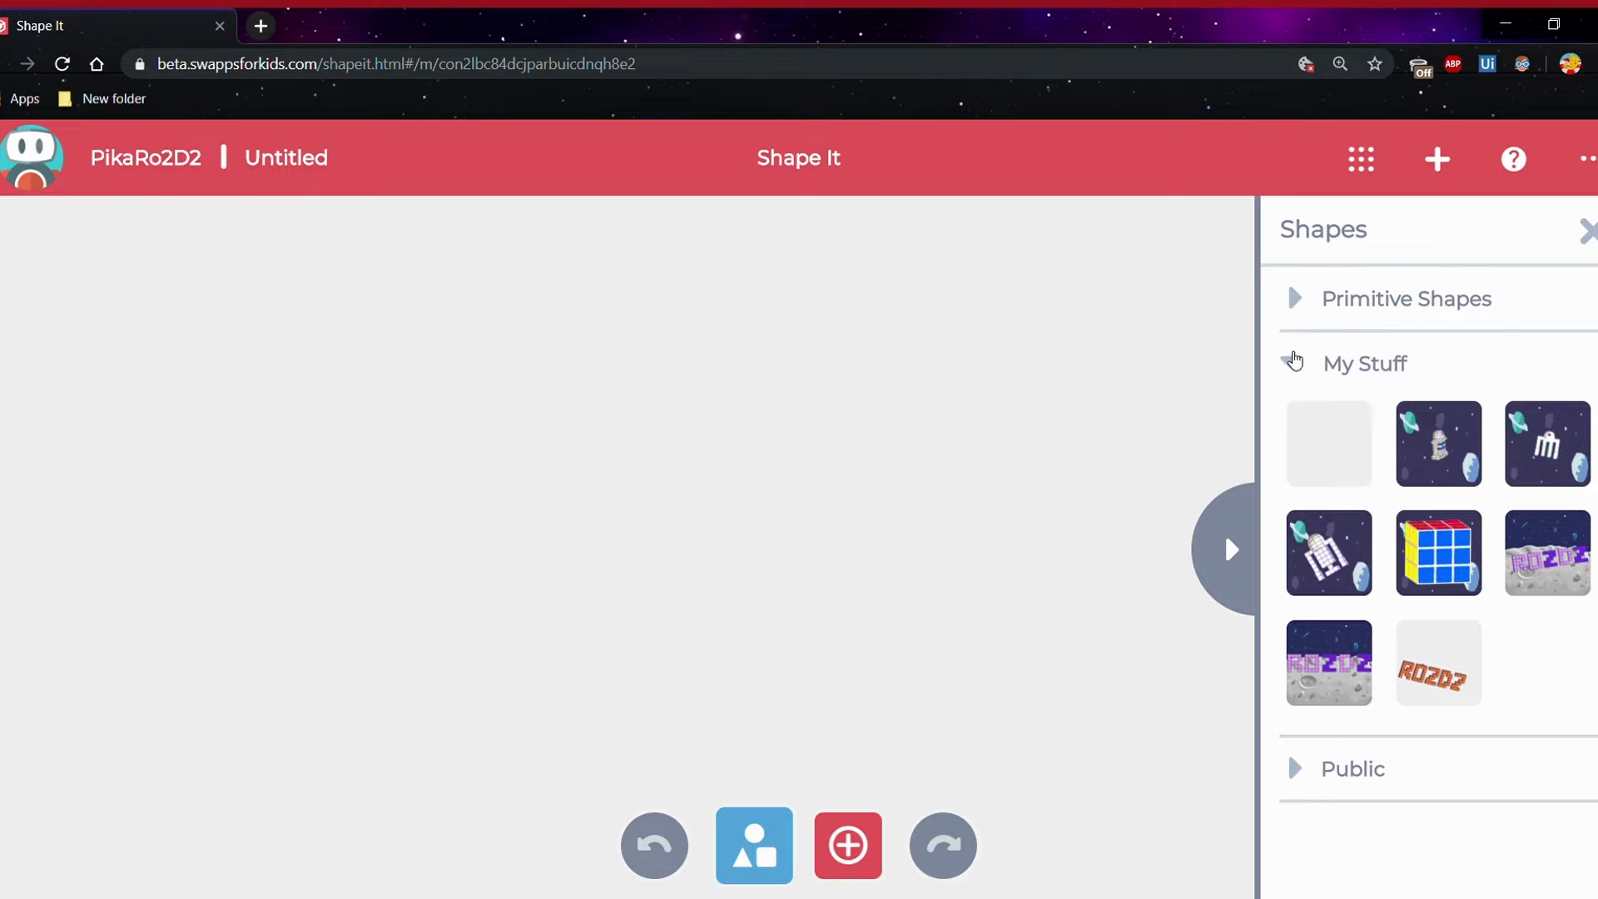
click(1293, 363)
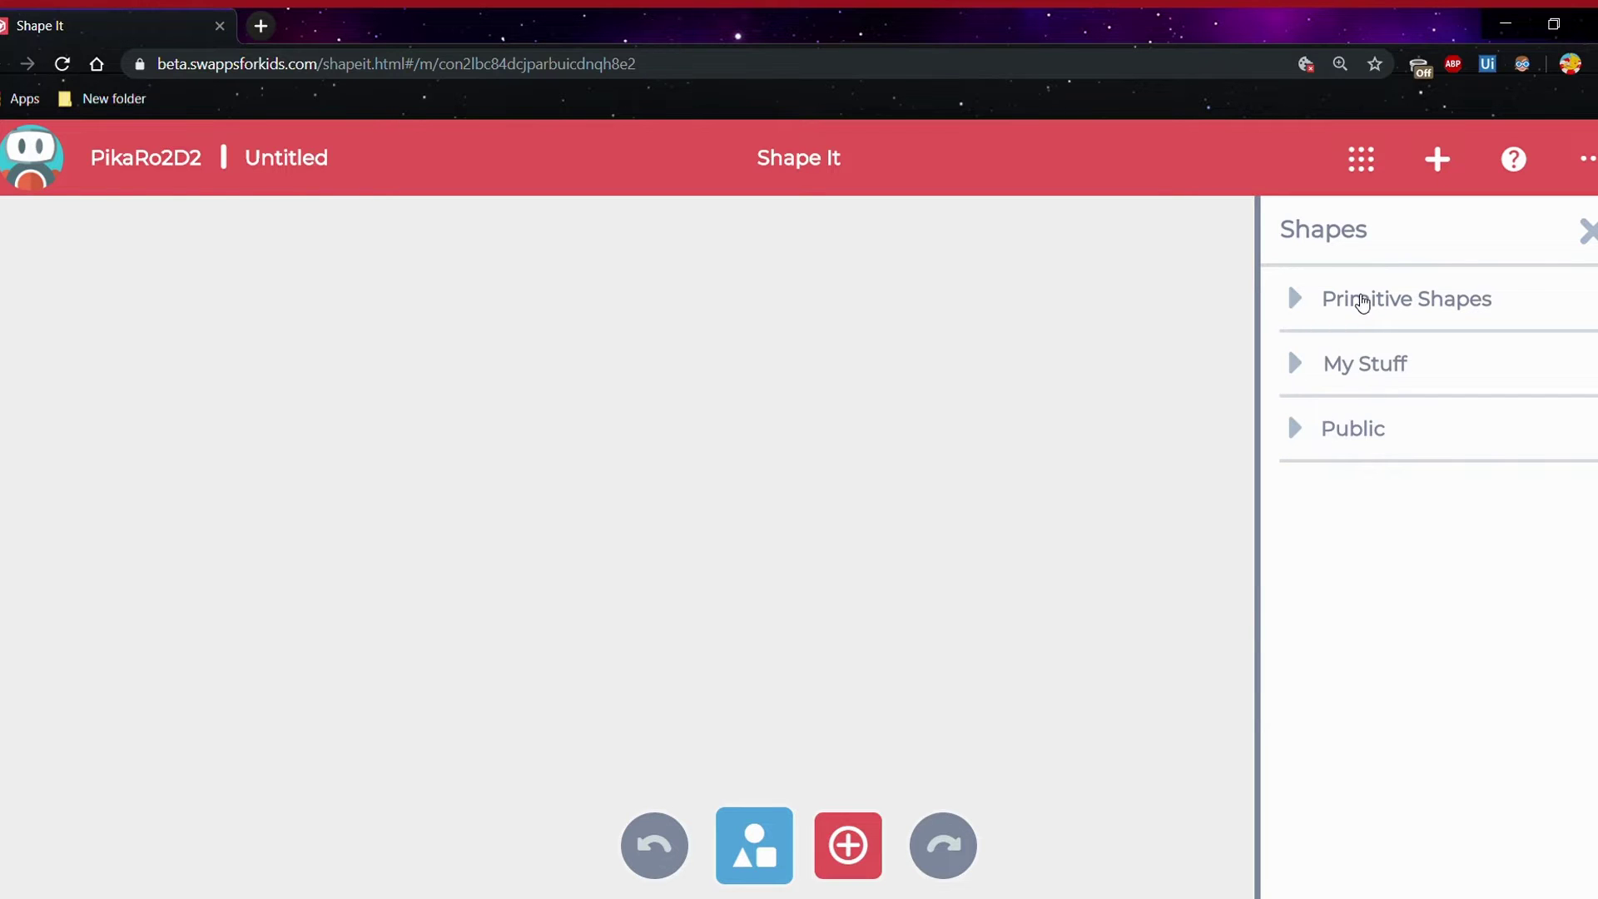
click(1357, 300)
click(1357, 681)
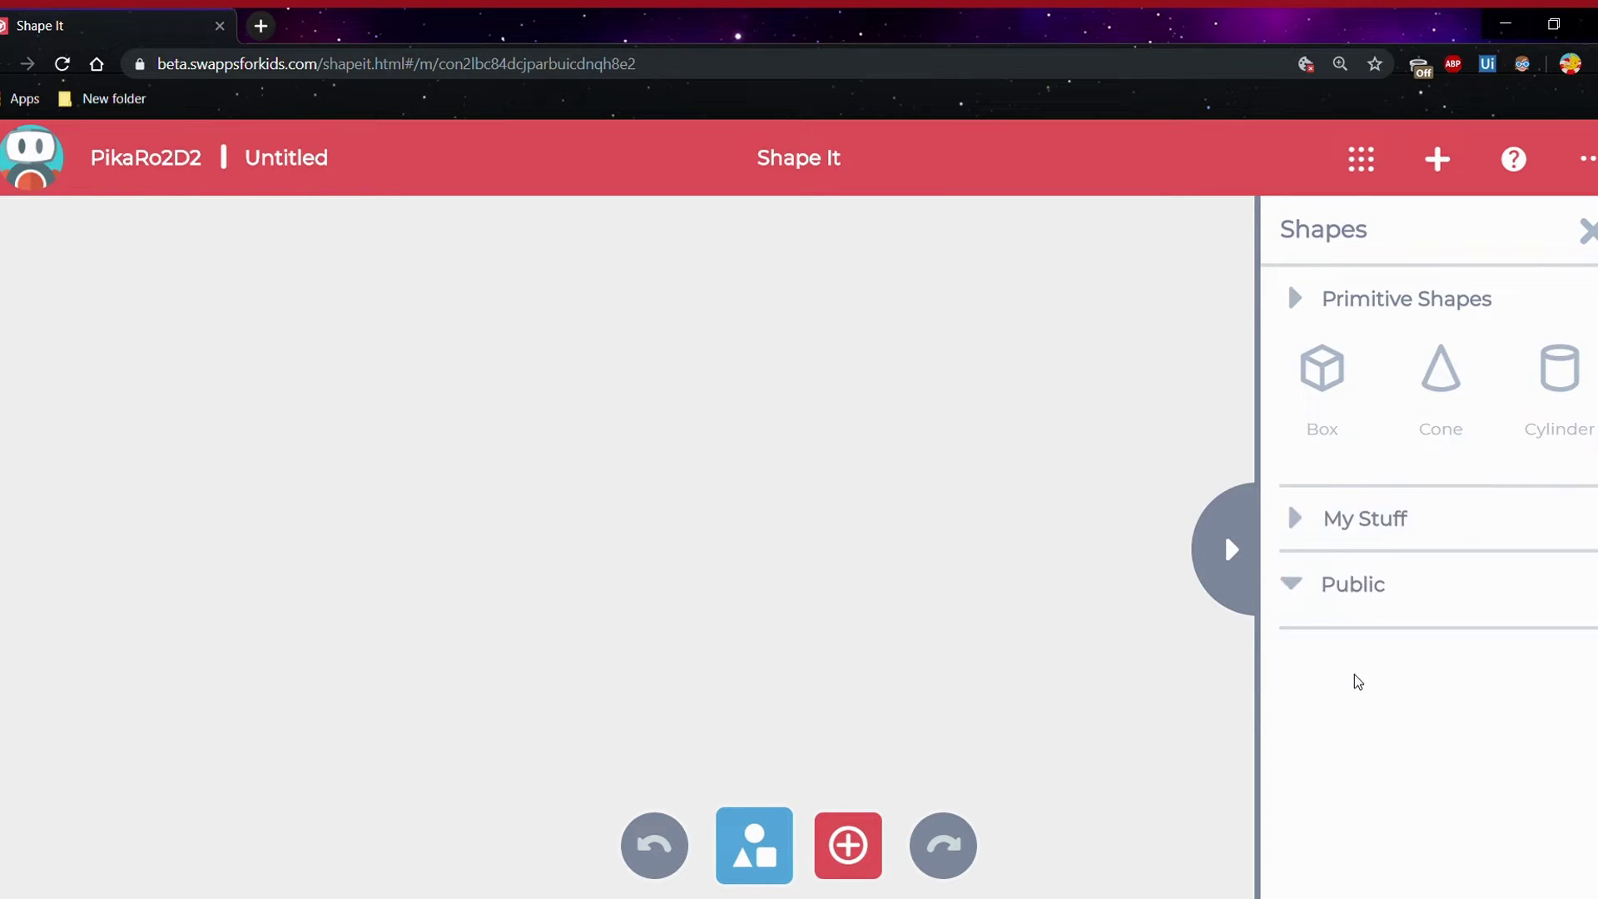
click(1327, 426)
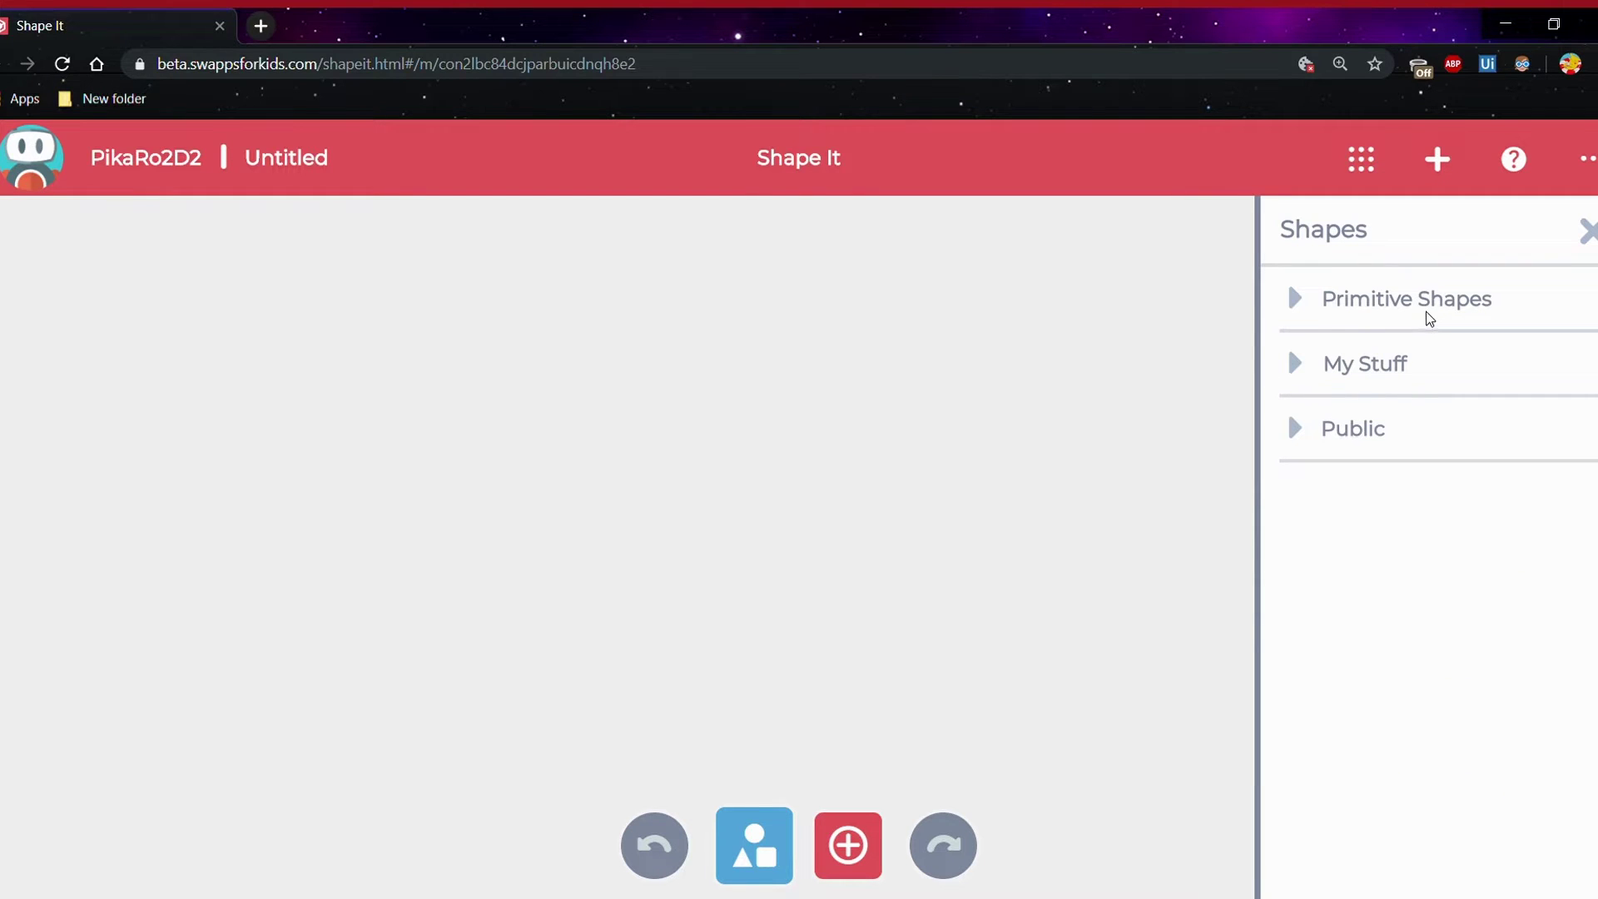
click(1295, 302)
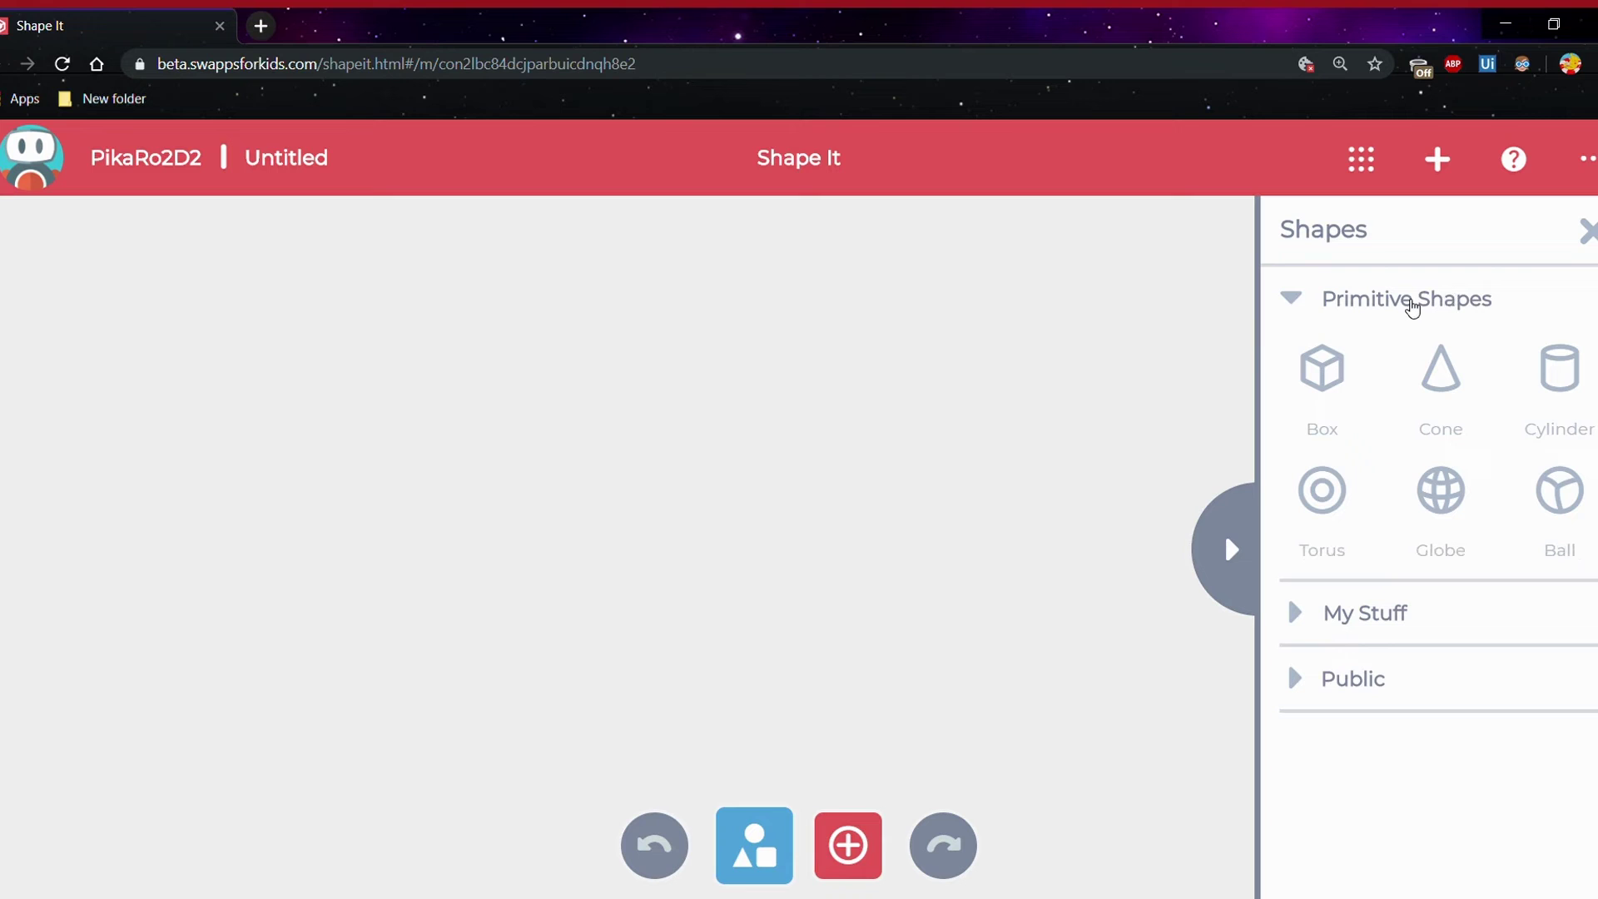
click(1426, 305)
click(1585, 232)
Add a ball of material to the empty workspace and remove it again
click(846, 857)
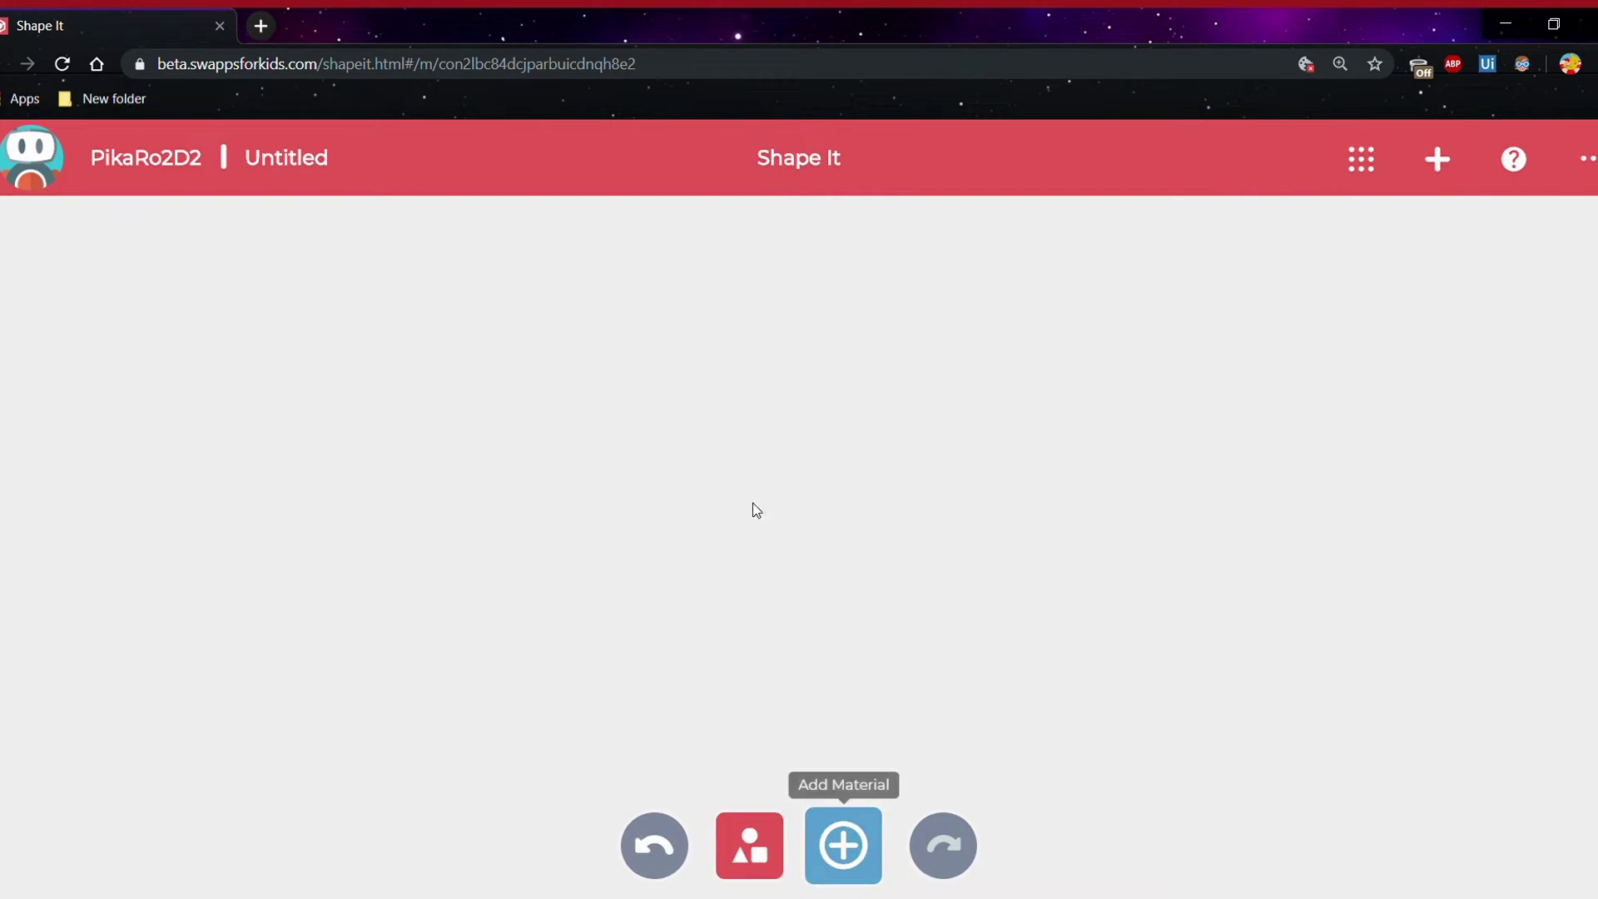
click(736, 587)
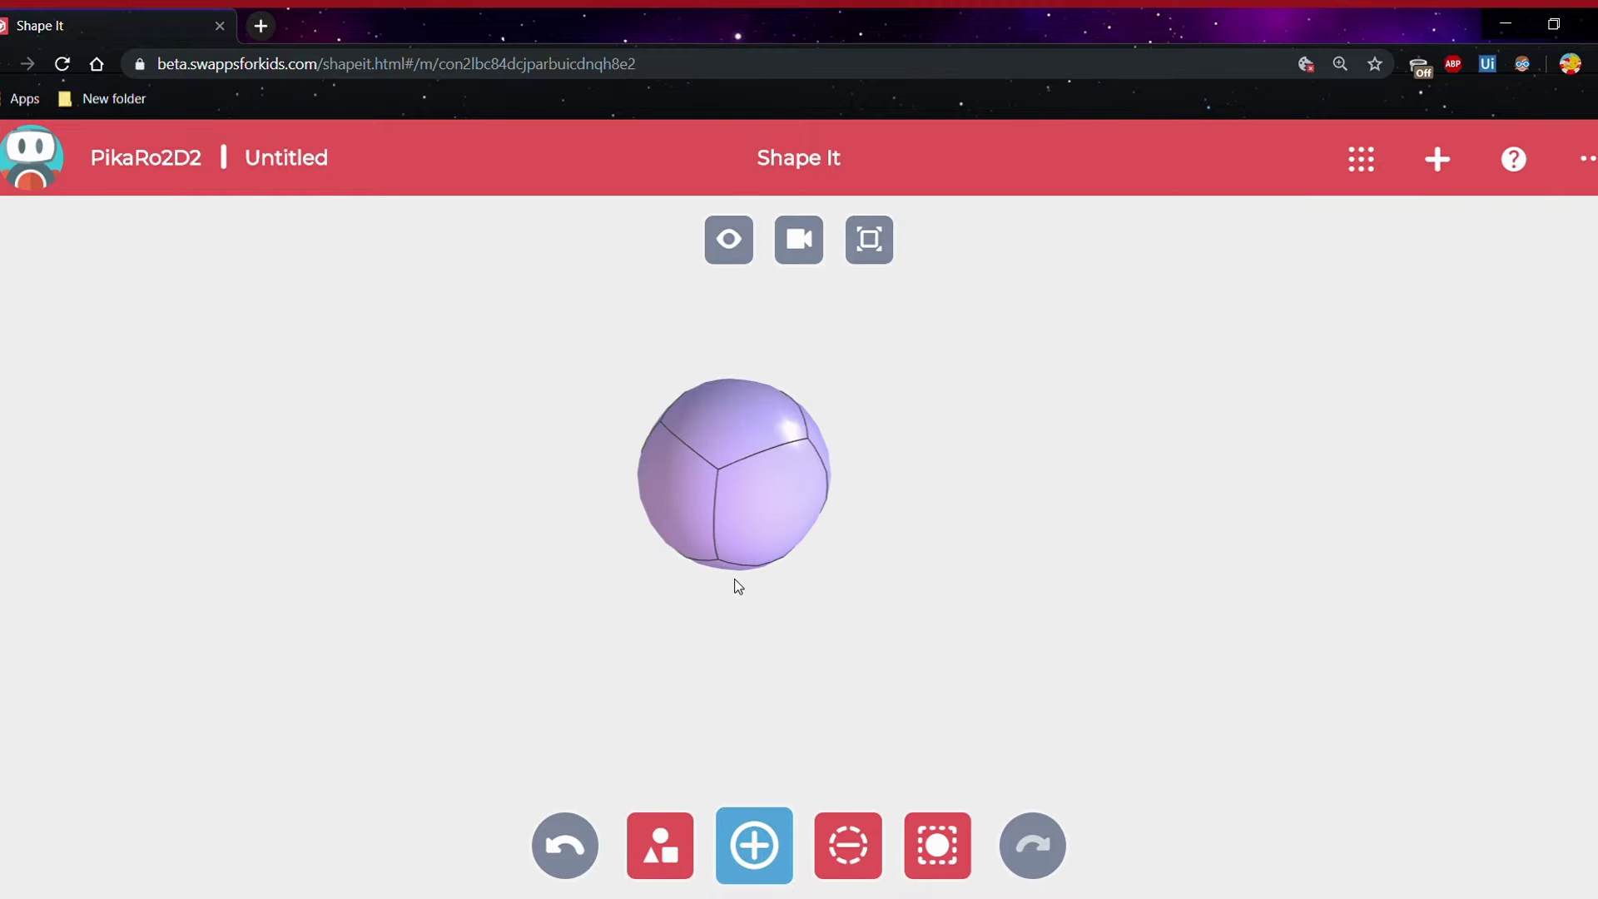
drag(947, 458, 996, 480)
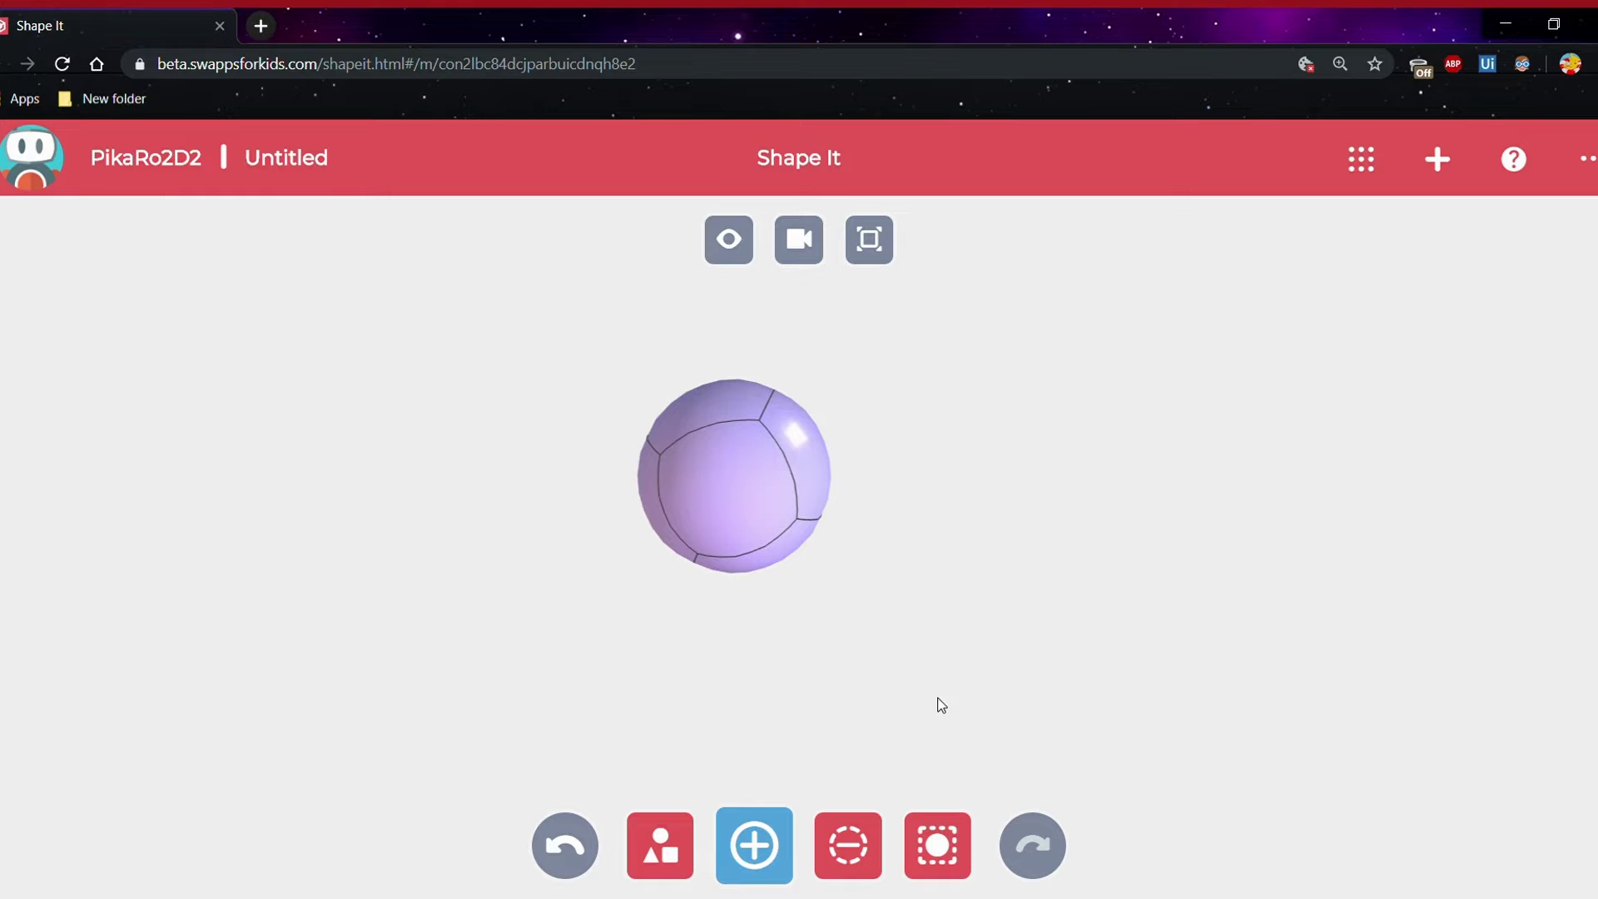
drag(947, 683, 949, 749)
click(849, 845)
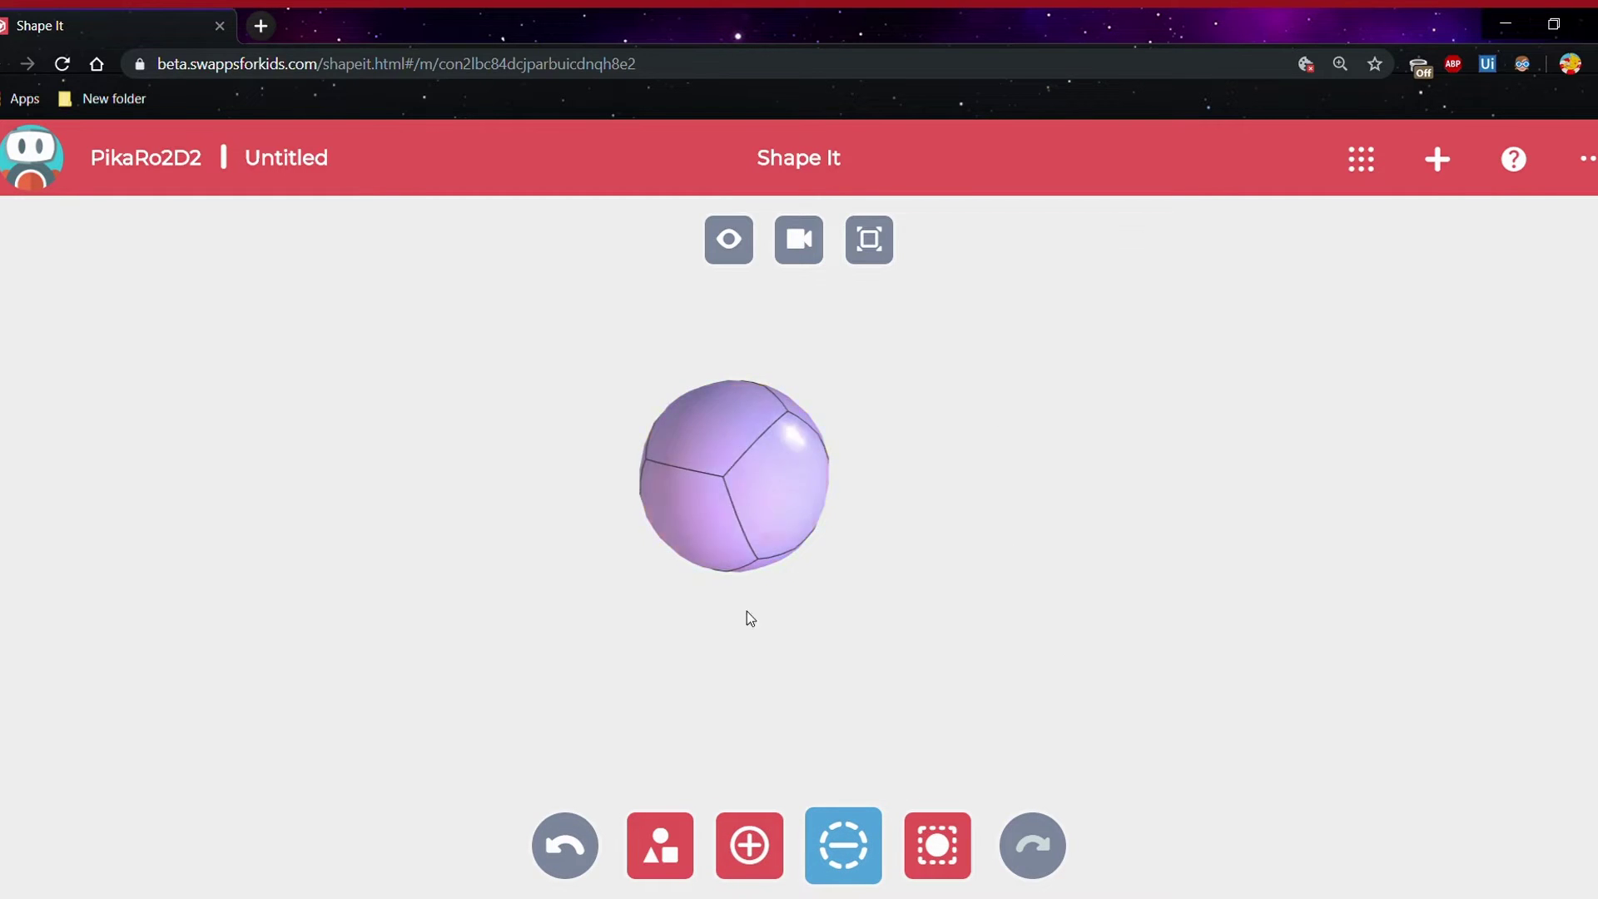
click(766, 473)
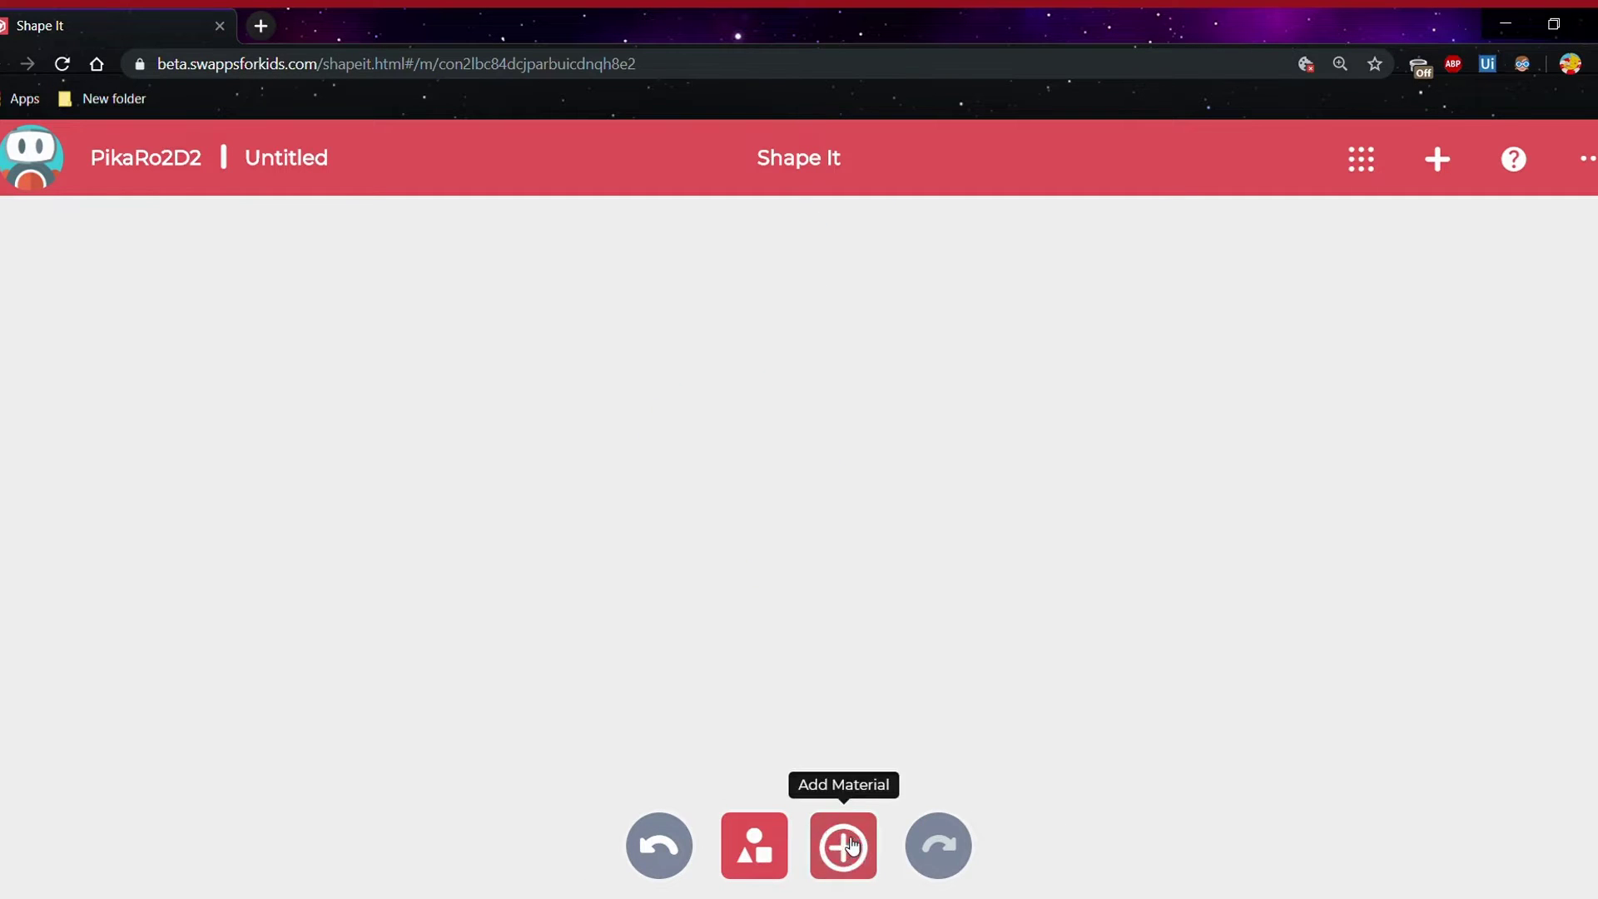
Add a new ball of material and extend it block by block into a flat 4×4 slab
click(860, 826)
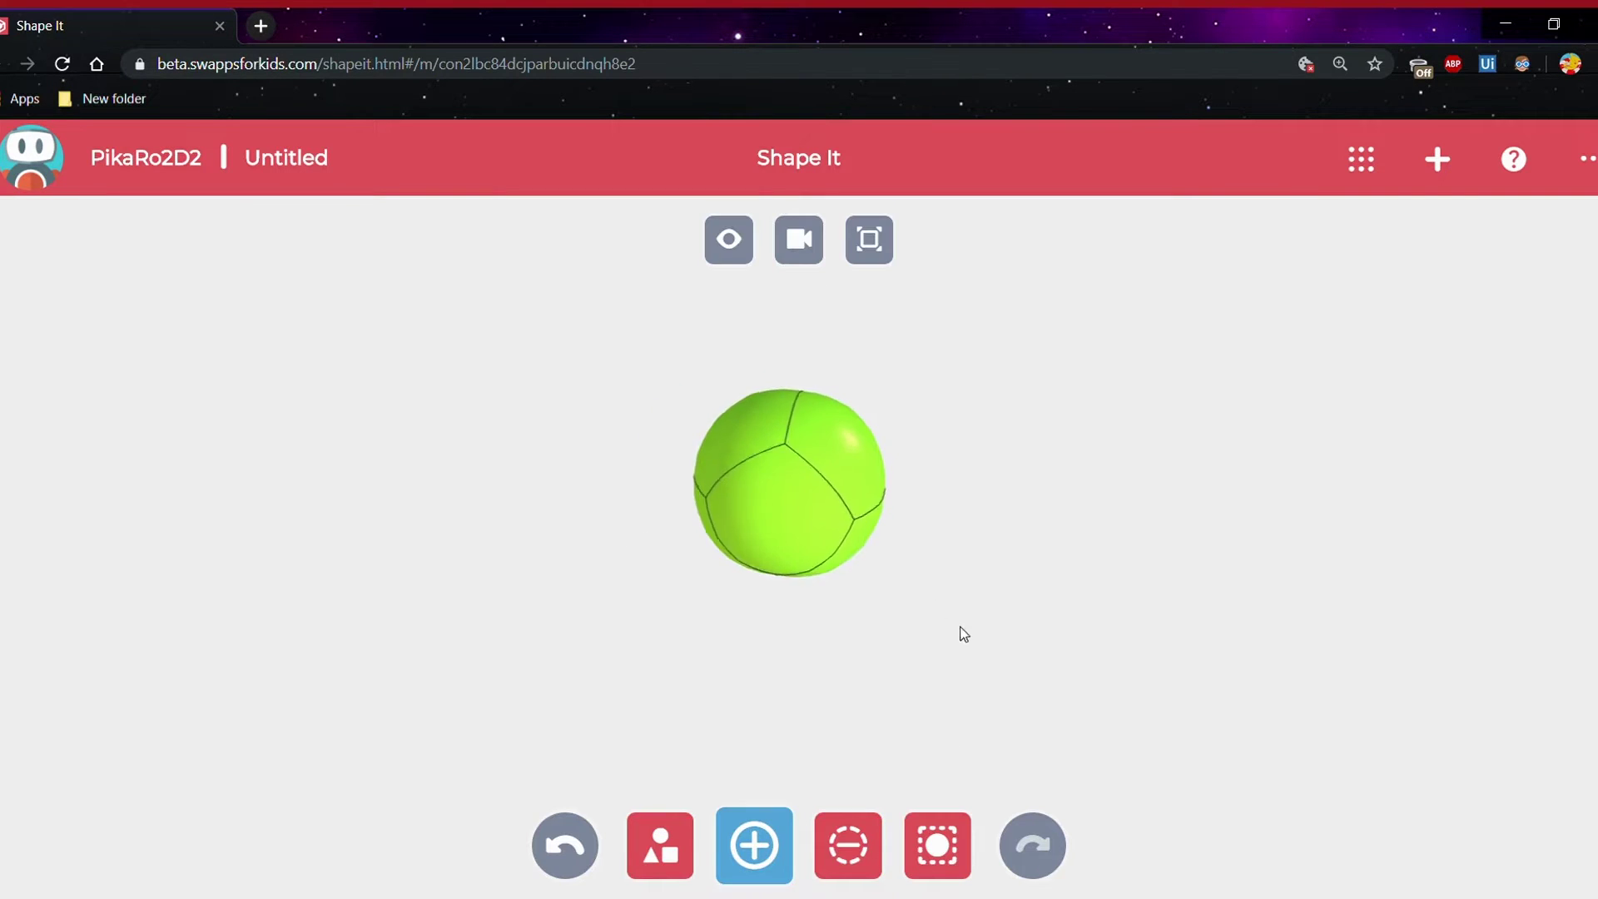
drag(988, 634, 785, 529)
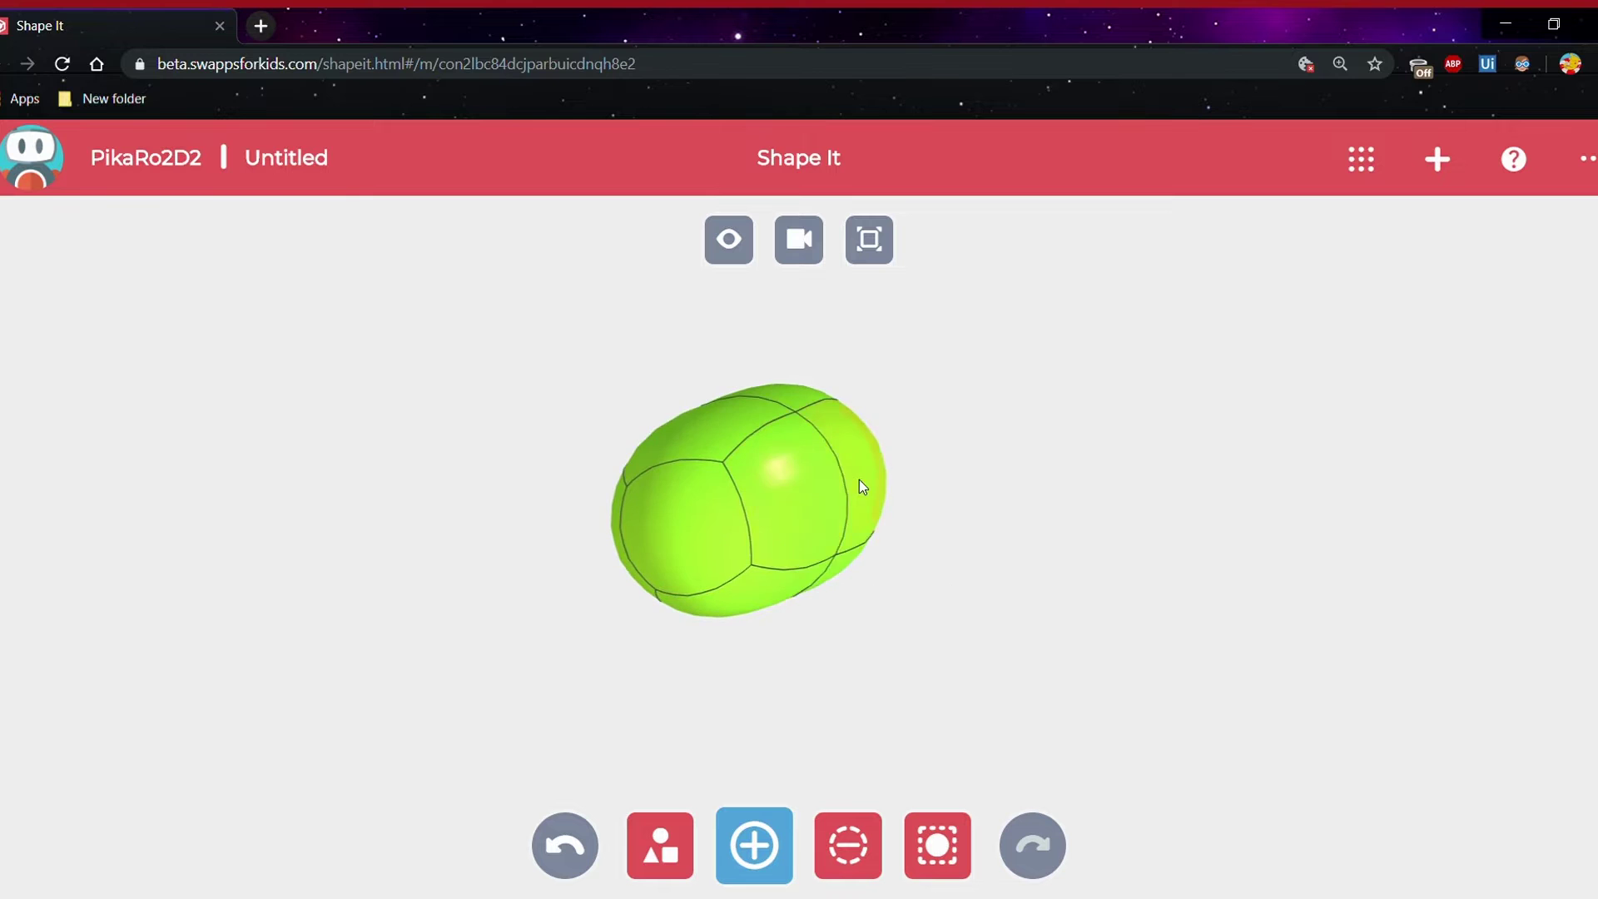
drag(863, 482, 949, 558)
click(1023, 403)
click(1091, 412)
scroll(949, 558, down, 5)
drag(1125, 398, 1196, 525)
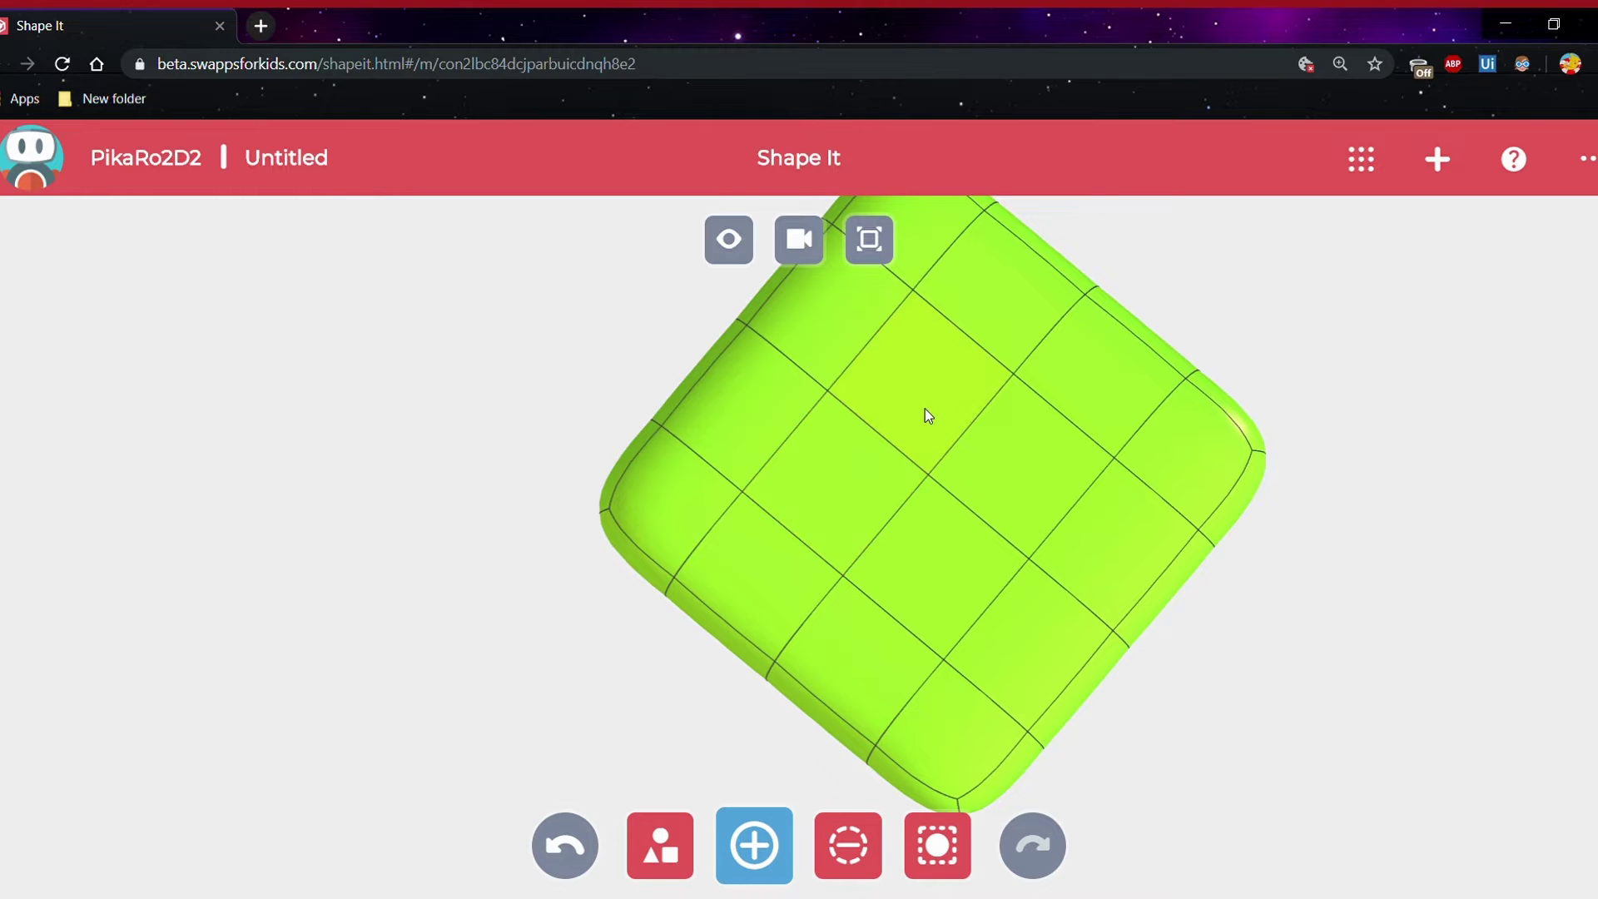
Raise a 2×2 layer at the centre of the slab's face and remove its four blocks again
drag(930, 409, 843, 493)
drag(936, 547, 1213, 438)
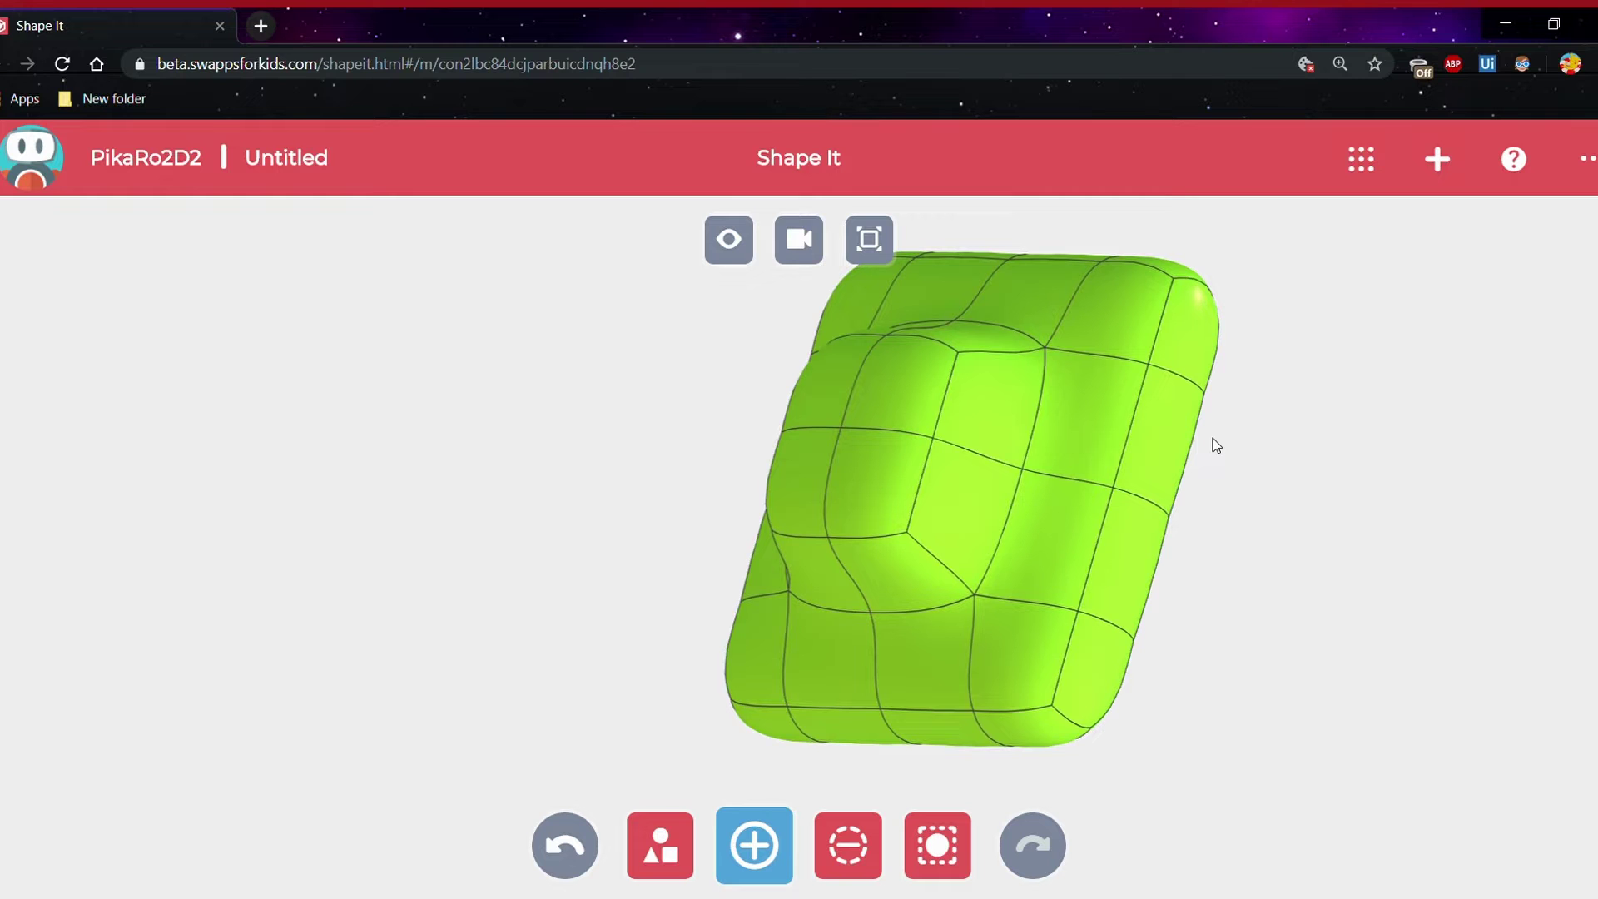
drag(886, 395, 1232, 590)
click(874, 814)
click(974, 508)
click(876, 520)
click(895, 412)
click(974, 391)
click(764, 853)
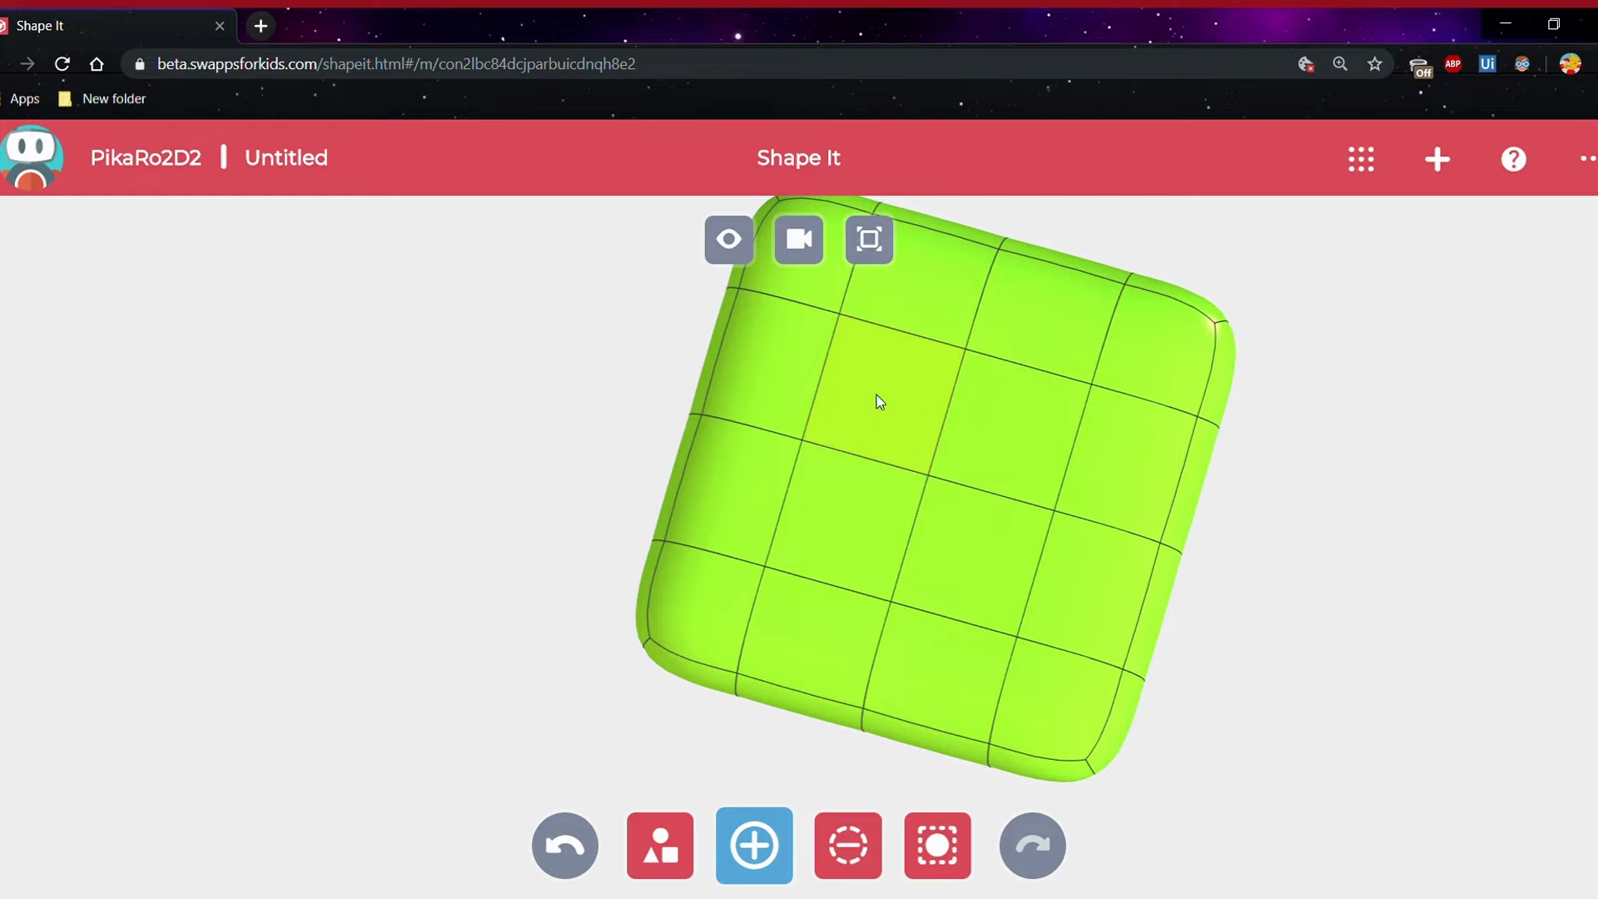
Build a 2×2 neck two layers high on the four centre squares of the slab
click(876, 431)
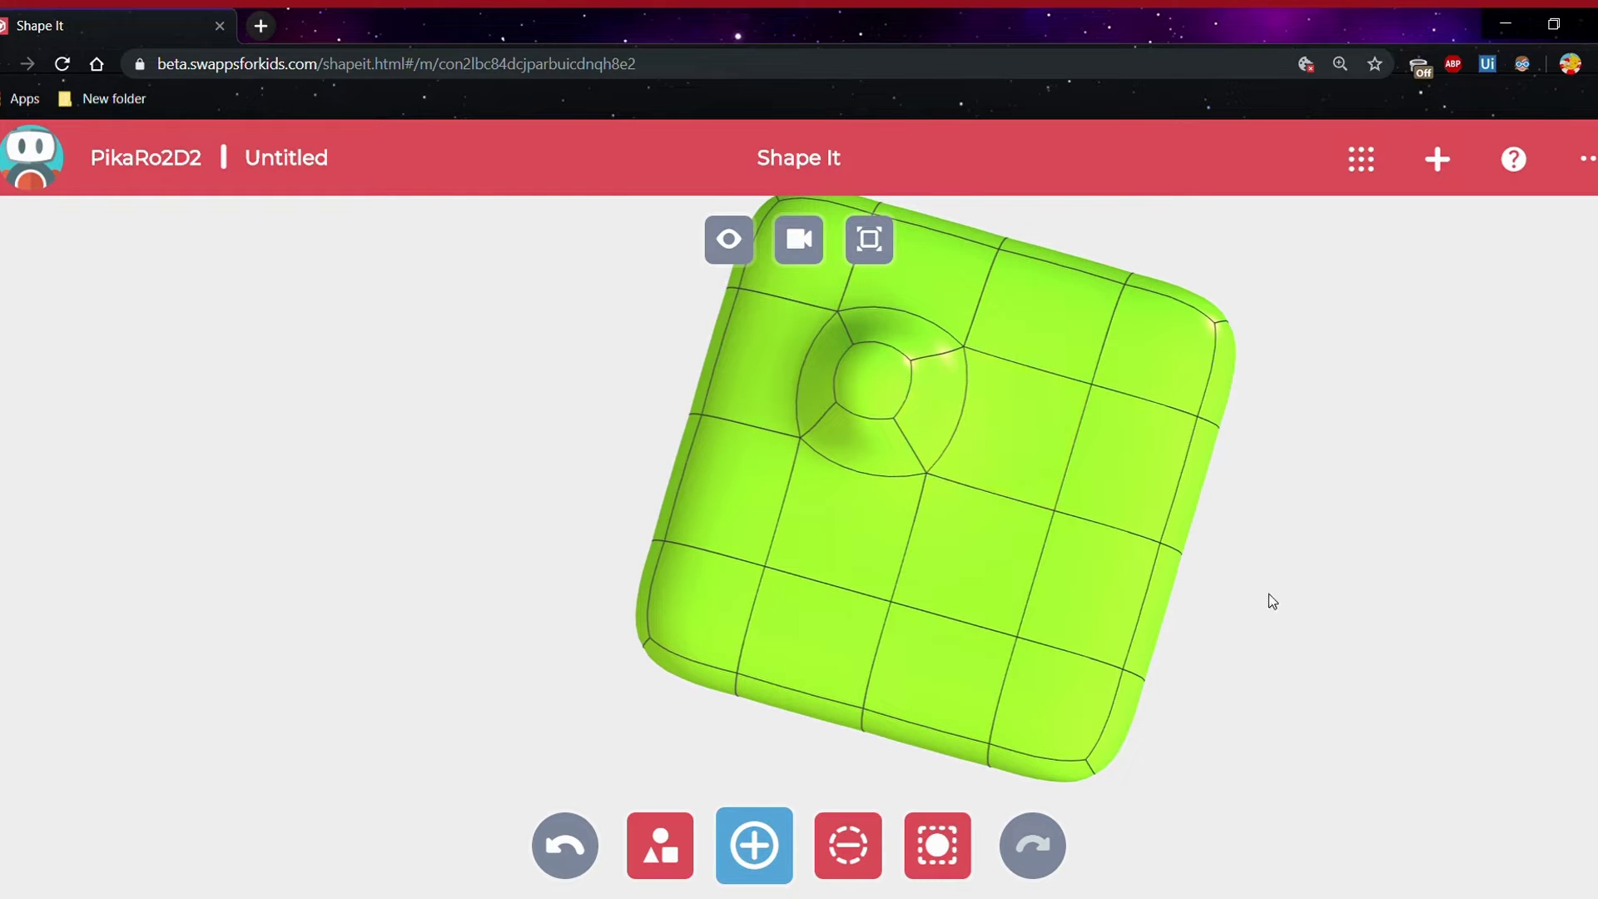
click(1019, 434)
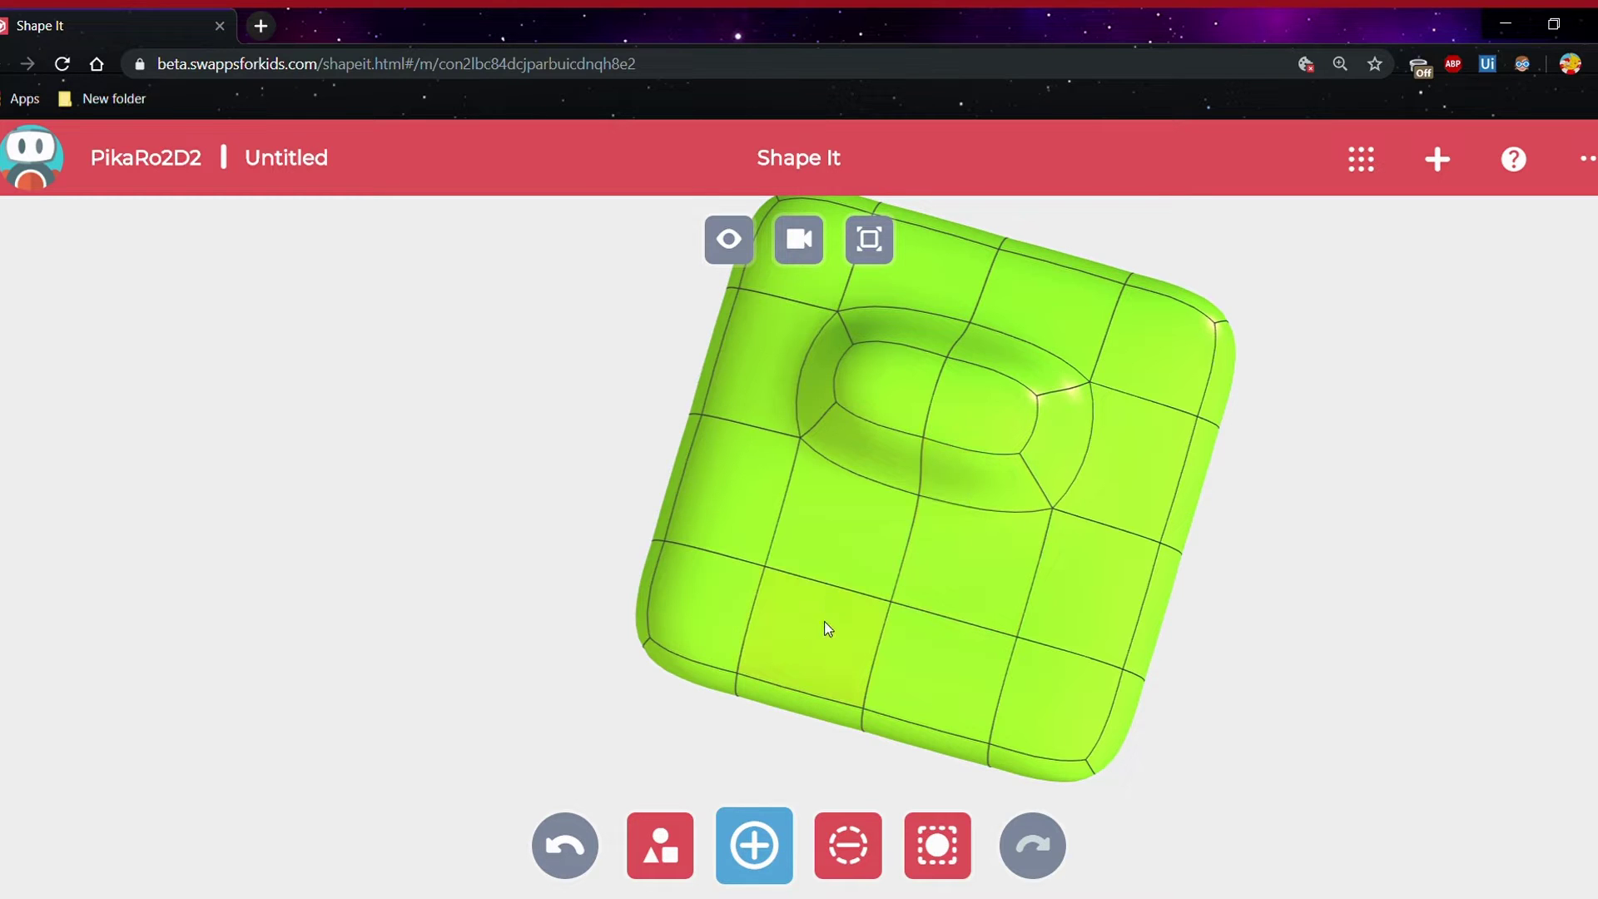
click(864, 531)
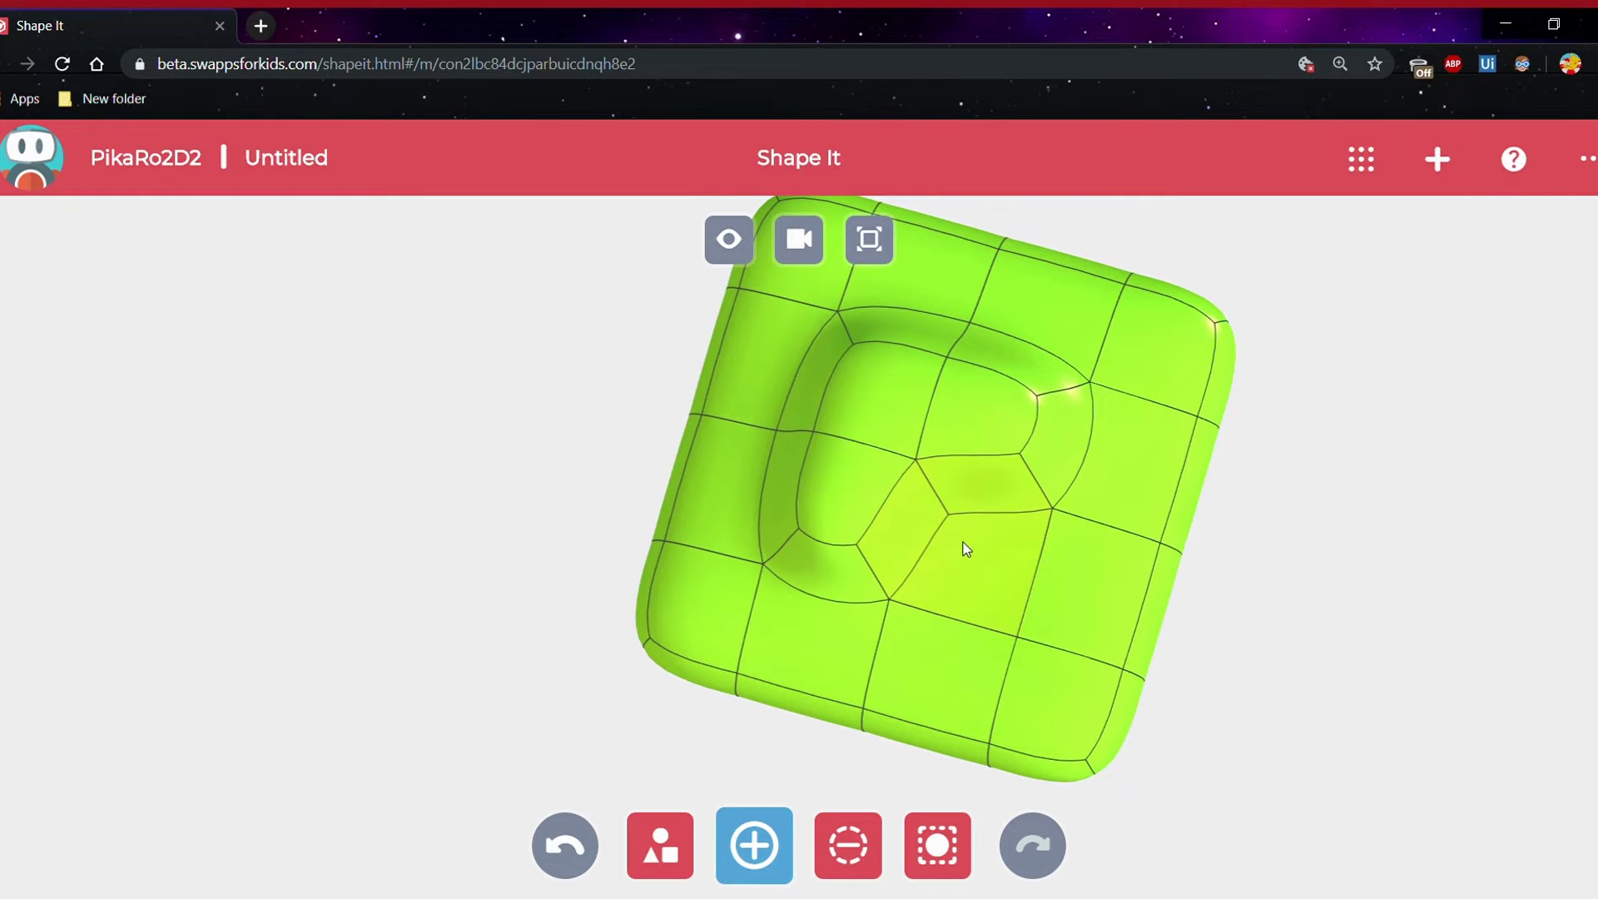
click(965, 549)
mouse_move(1338, 592)
mouse_down()
mouse_move(1391, 457)
mouse_move(1362, 576)
mouse_up()
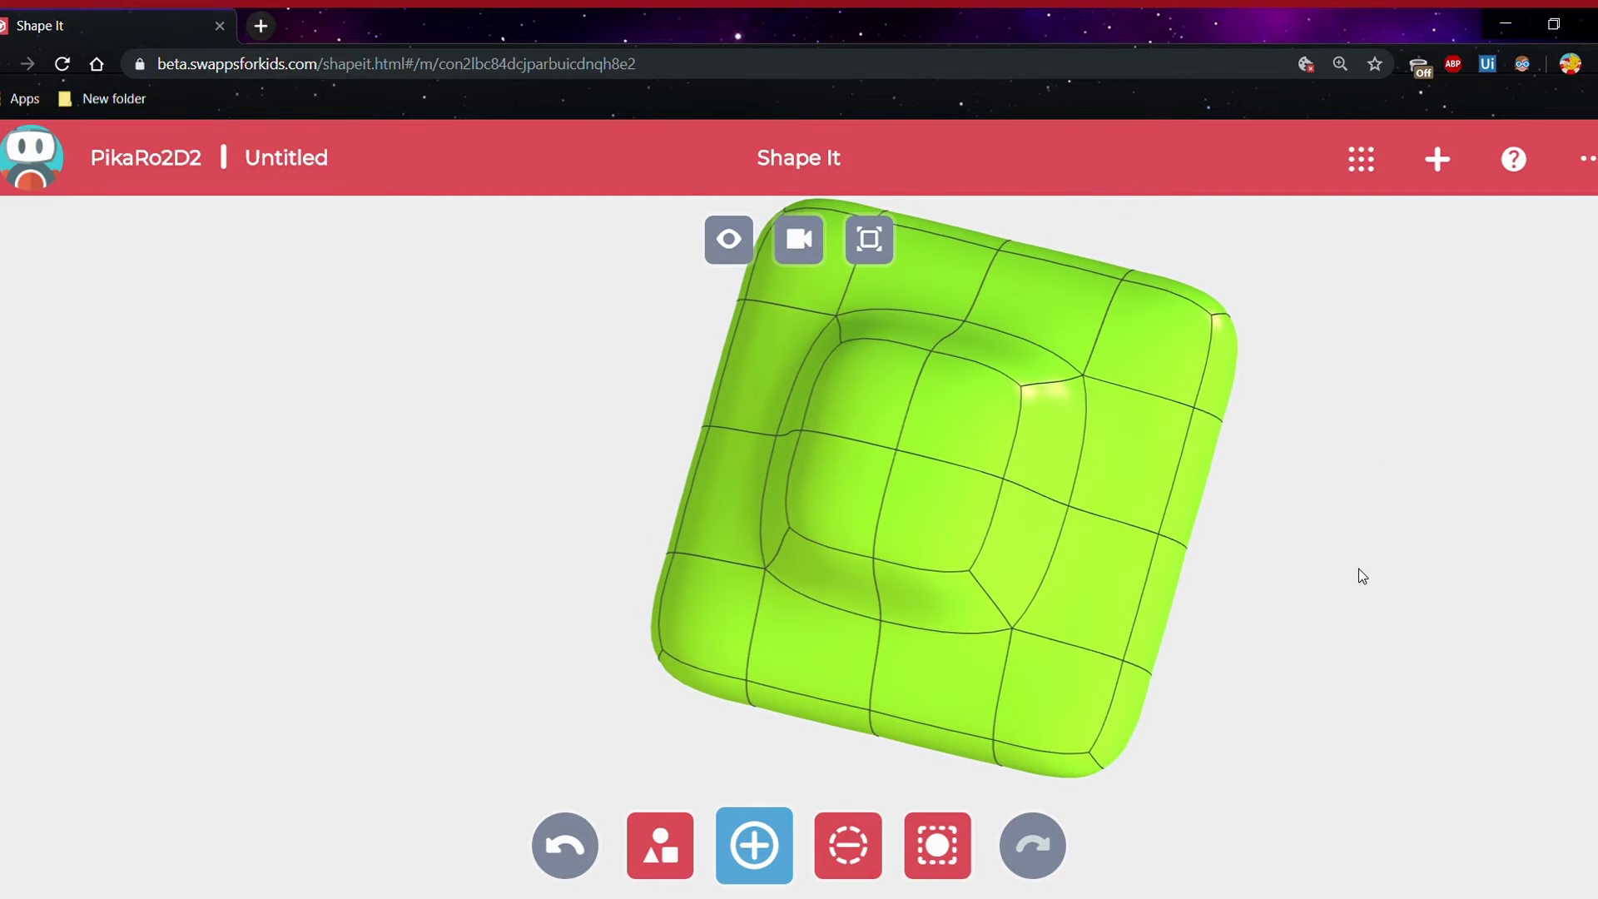
click(872, 398)
click(915, 402)
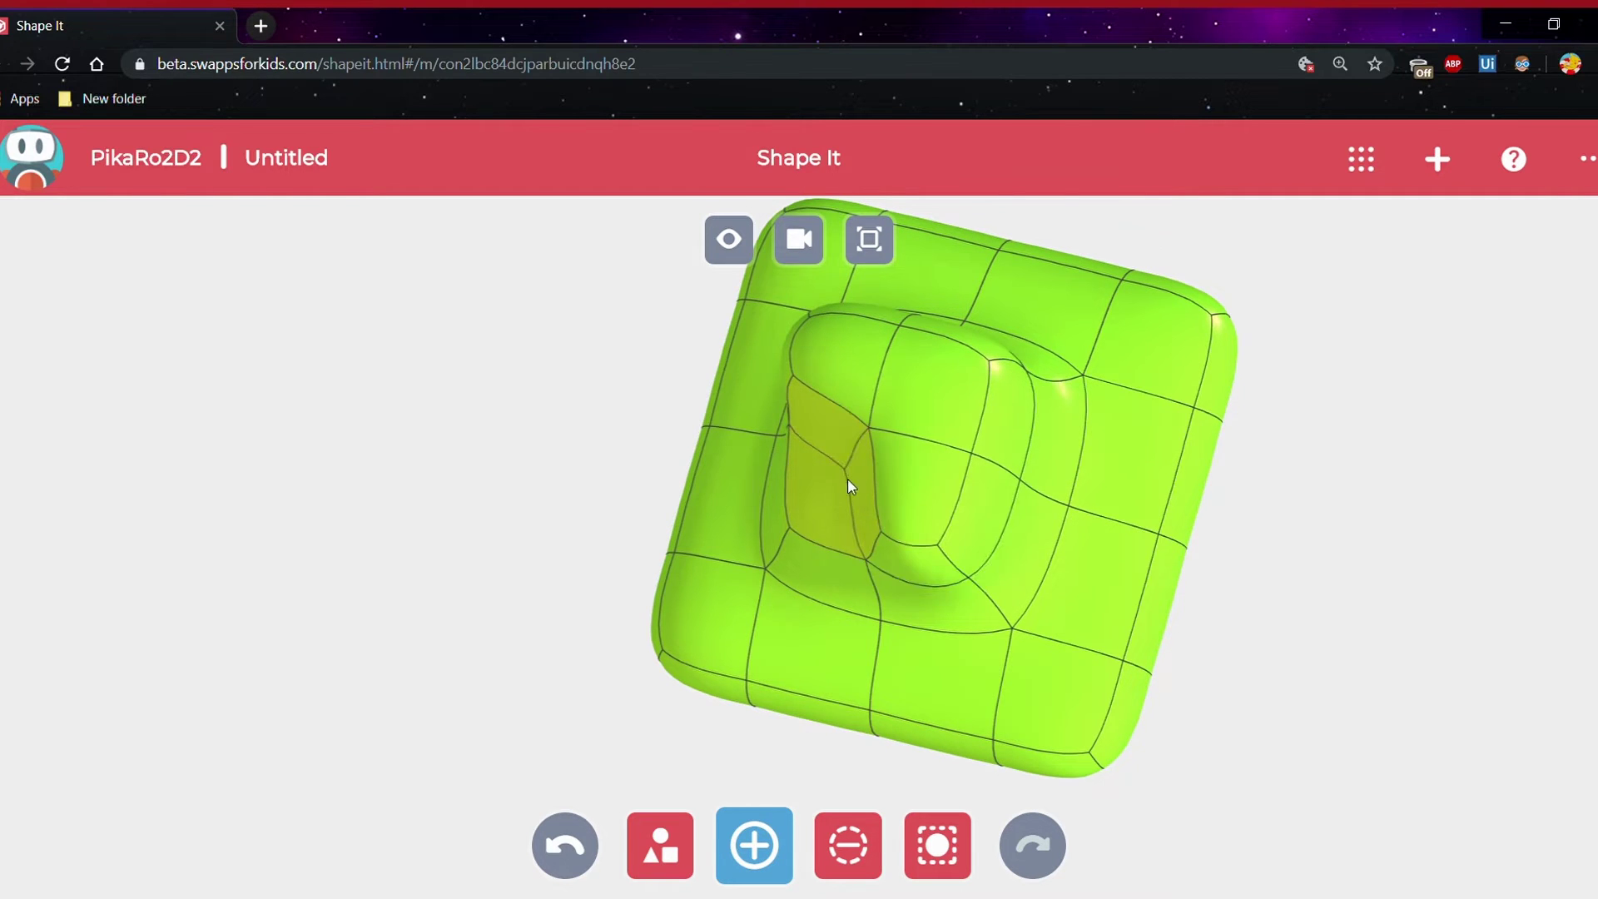
Widen the upper end of the neck with side blocks into a full 4×4 layer above the slab
drag(1126, 608, 1173, 436)
click(969, 360)
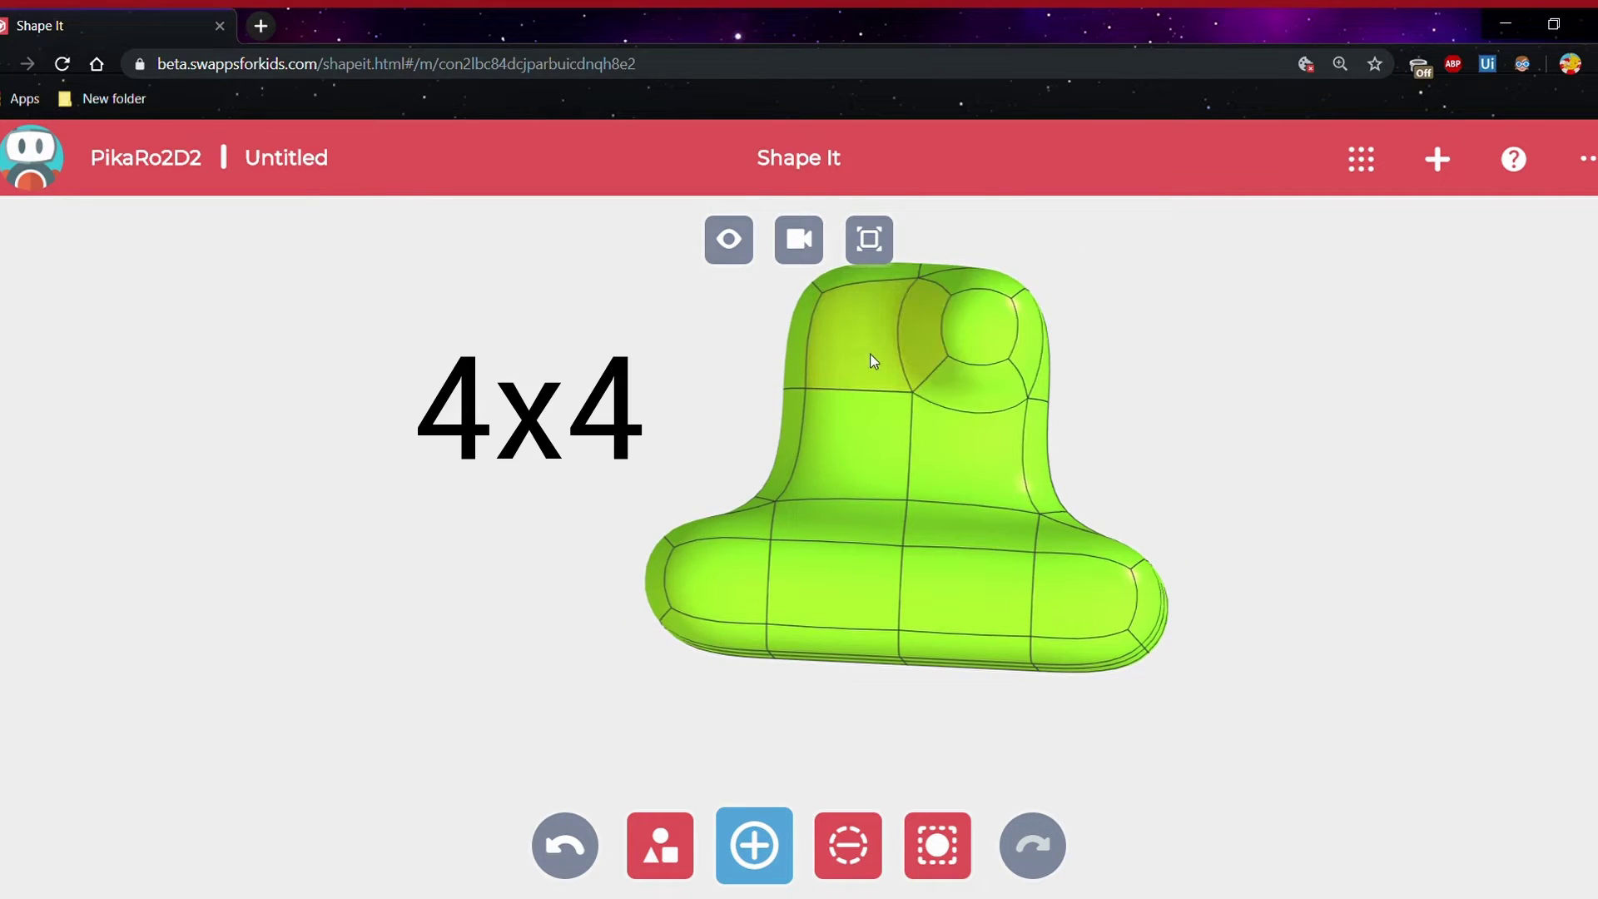
drag(874, 356, 741, 646)
drag(1291, 507, 1362, 628)
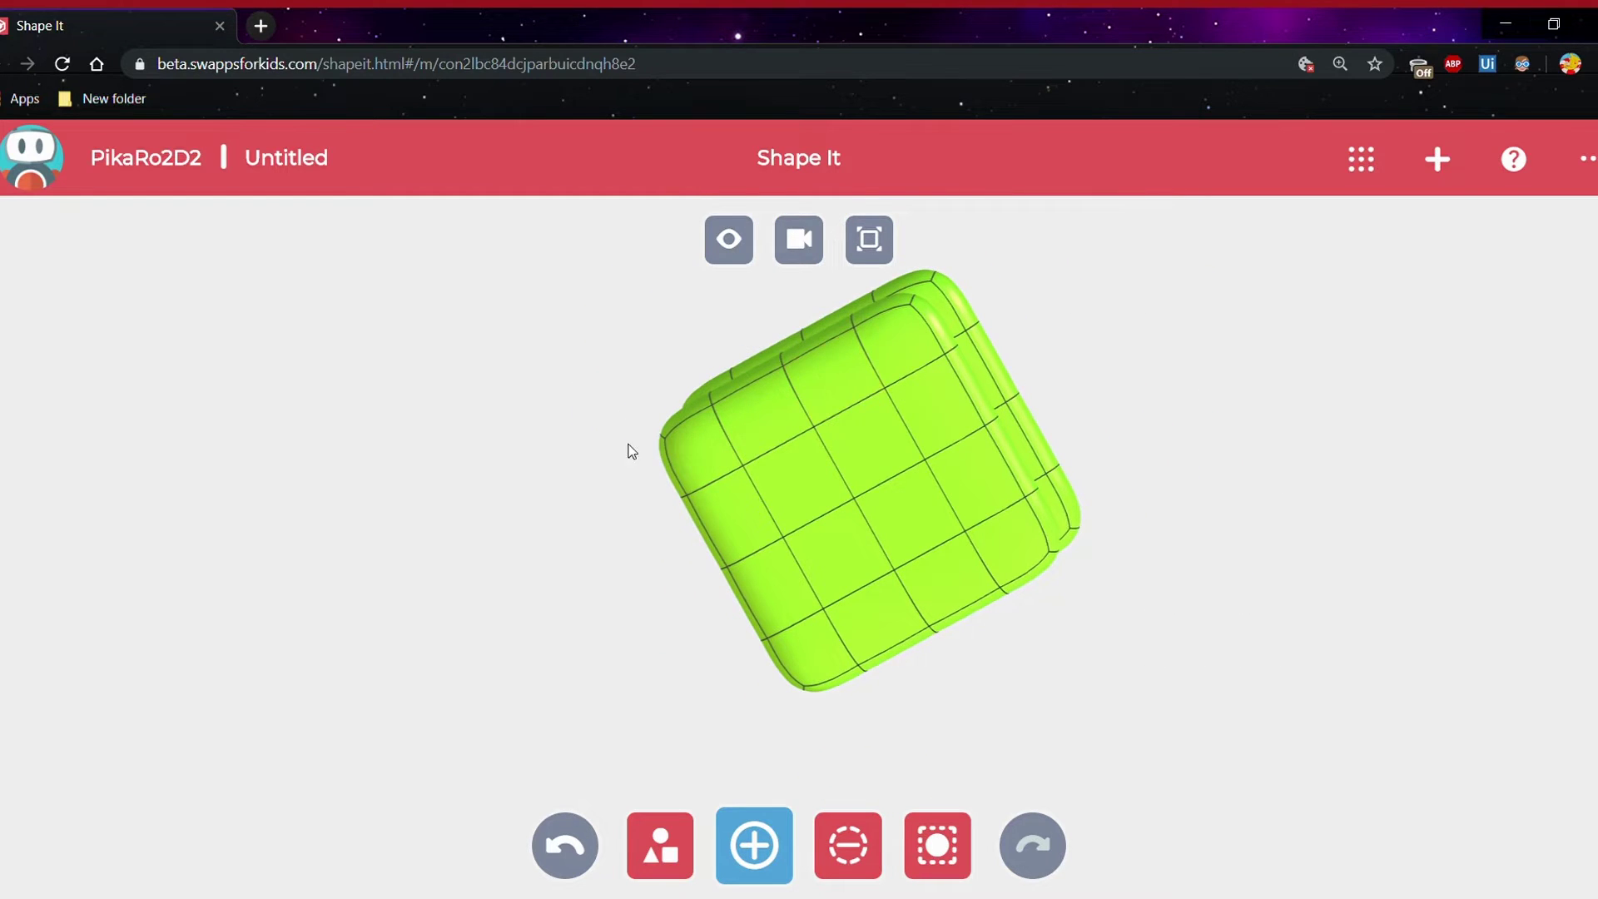
Stack further full 4×4 layers of material on the upper block to form a tall body
mouse_move(676, 451)
mouse_down()
mouse_move(912, 341)
mouse_move(933, 459)
mouse_move(866, 456)
mouse_move(771, 501)
mouse_move(756, 534)
mouse_move(850, 557)
mouse_up()
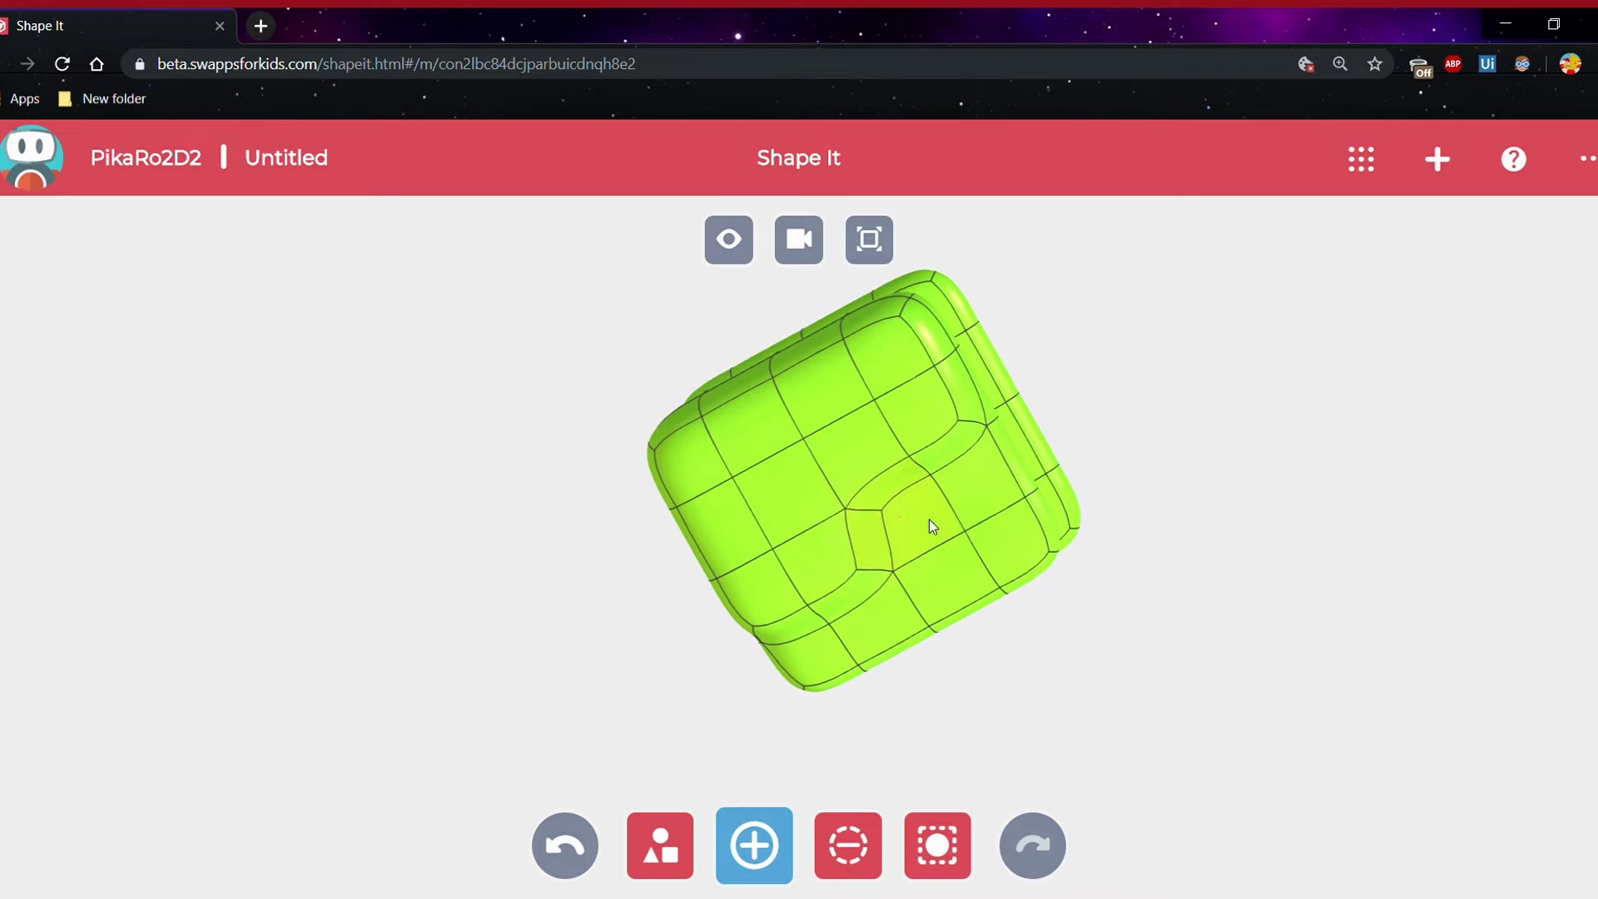
click(974, 487)
click(990, 539)
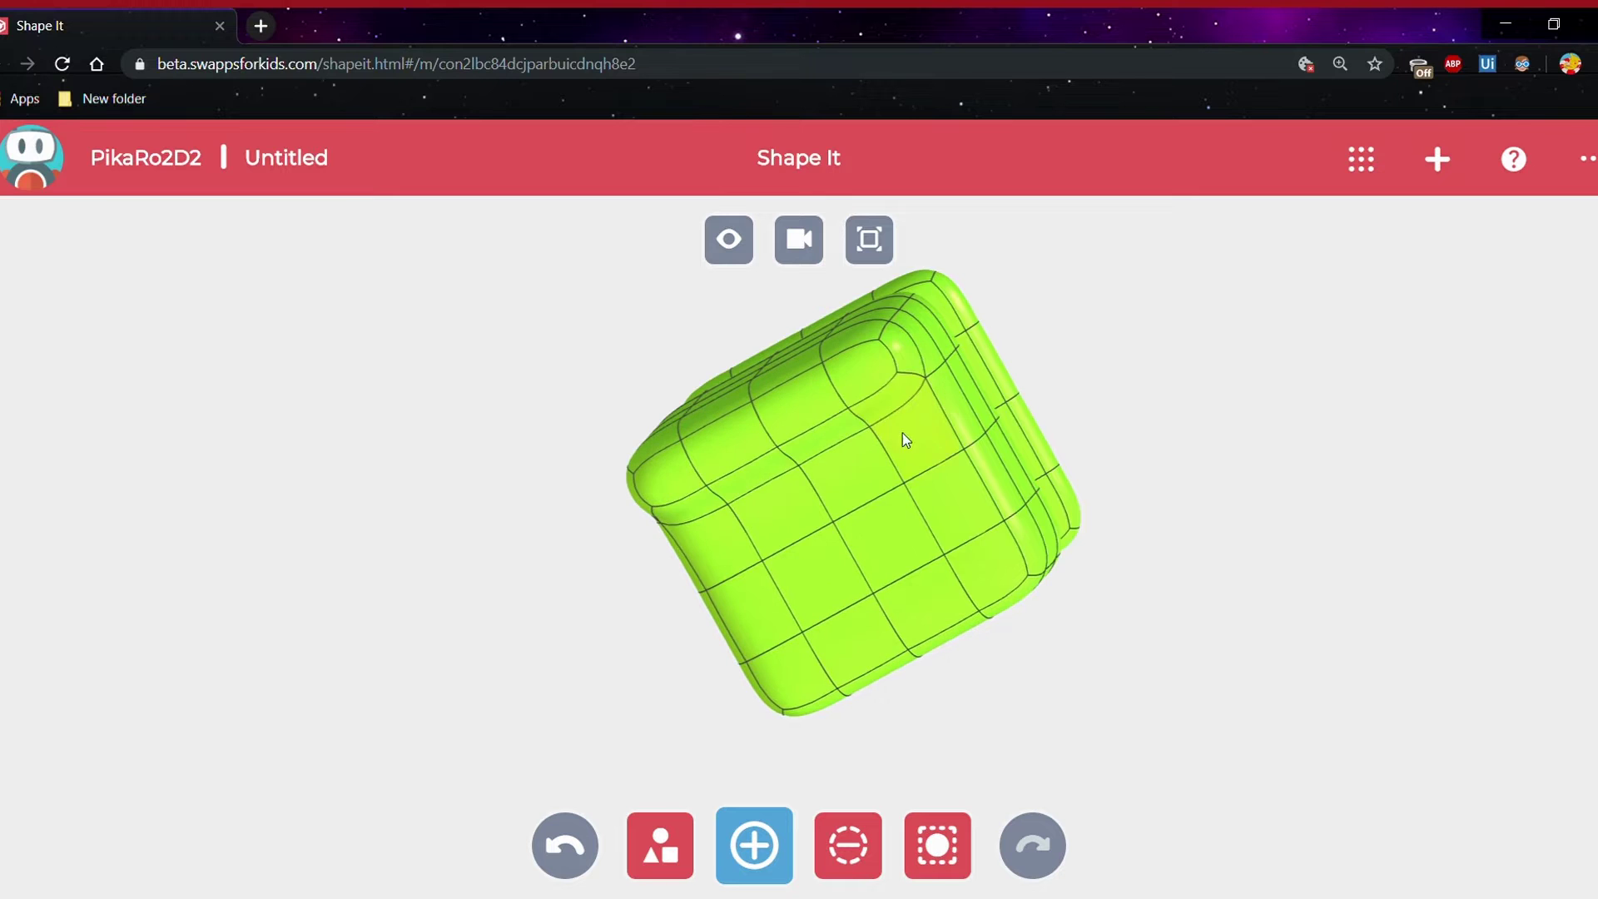
drag(732, 531, 1001, 425)
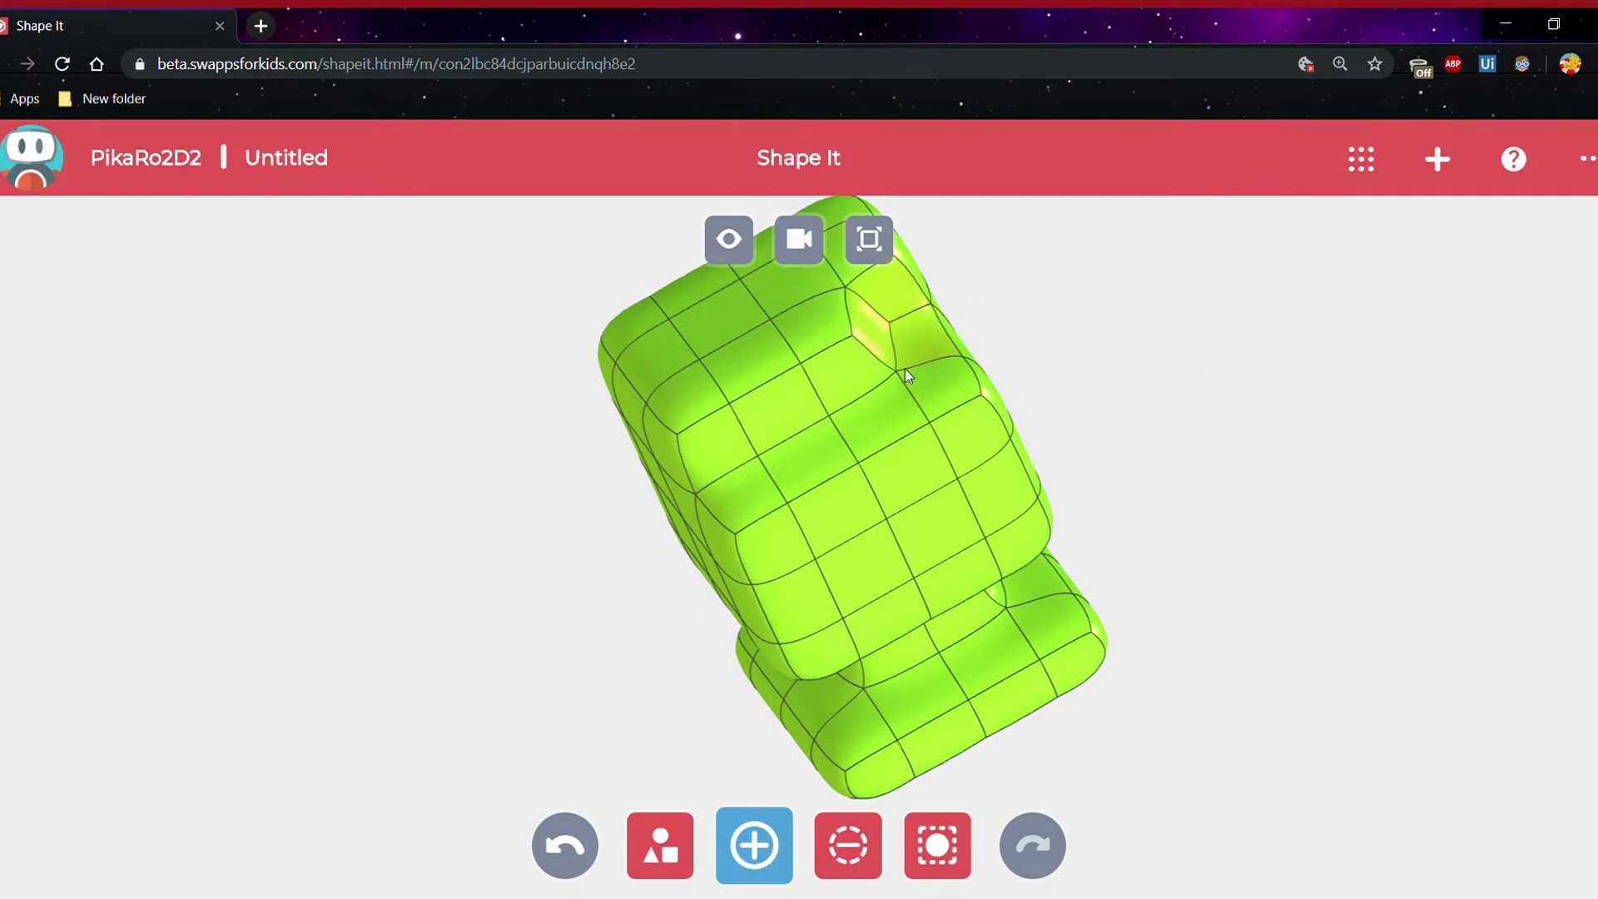
drag(750, 449, 812, 398)
mouse_move(1247, 310)
mouse_down()
mouse_move(769, 386)
mouse_move(713, 449)
mouse_move(778, 456)
mouse_move(746, 414)
mouse_move(703, 567)
mouse_move(791, 490)
mouse_move(892, 471)
mouse_move(782, 570)
mouse_move(1166, 348)
mouse_move(1290, 376)
mouse_move(1015, 497)
mouse_move(1029, 578)
mouse_move(750, 367)
mouse_move(799, 442)
mouse_move(778, 488)
mouse_move(1217, 425)
mouse_up()
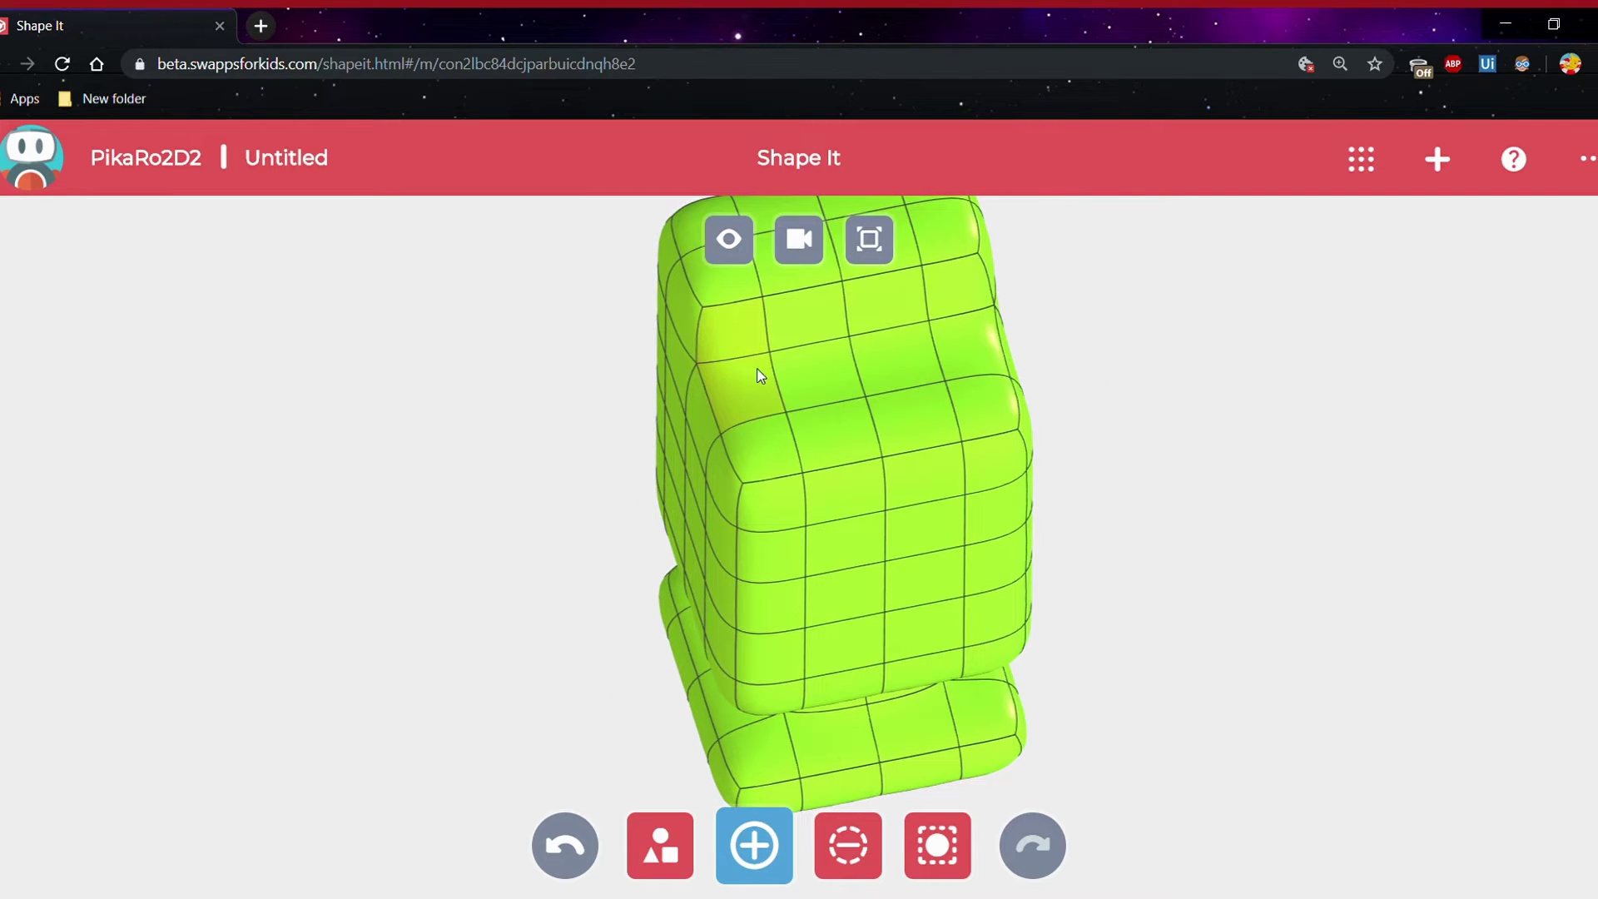
mouse_move(757, 369)
mouse_down()
mouse_move(821, 358)
mouse_move(979, 393)
mouse_move(749, 454)
mouse_up()
drag(1098, 389, 1177, 474)
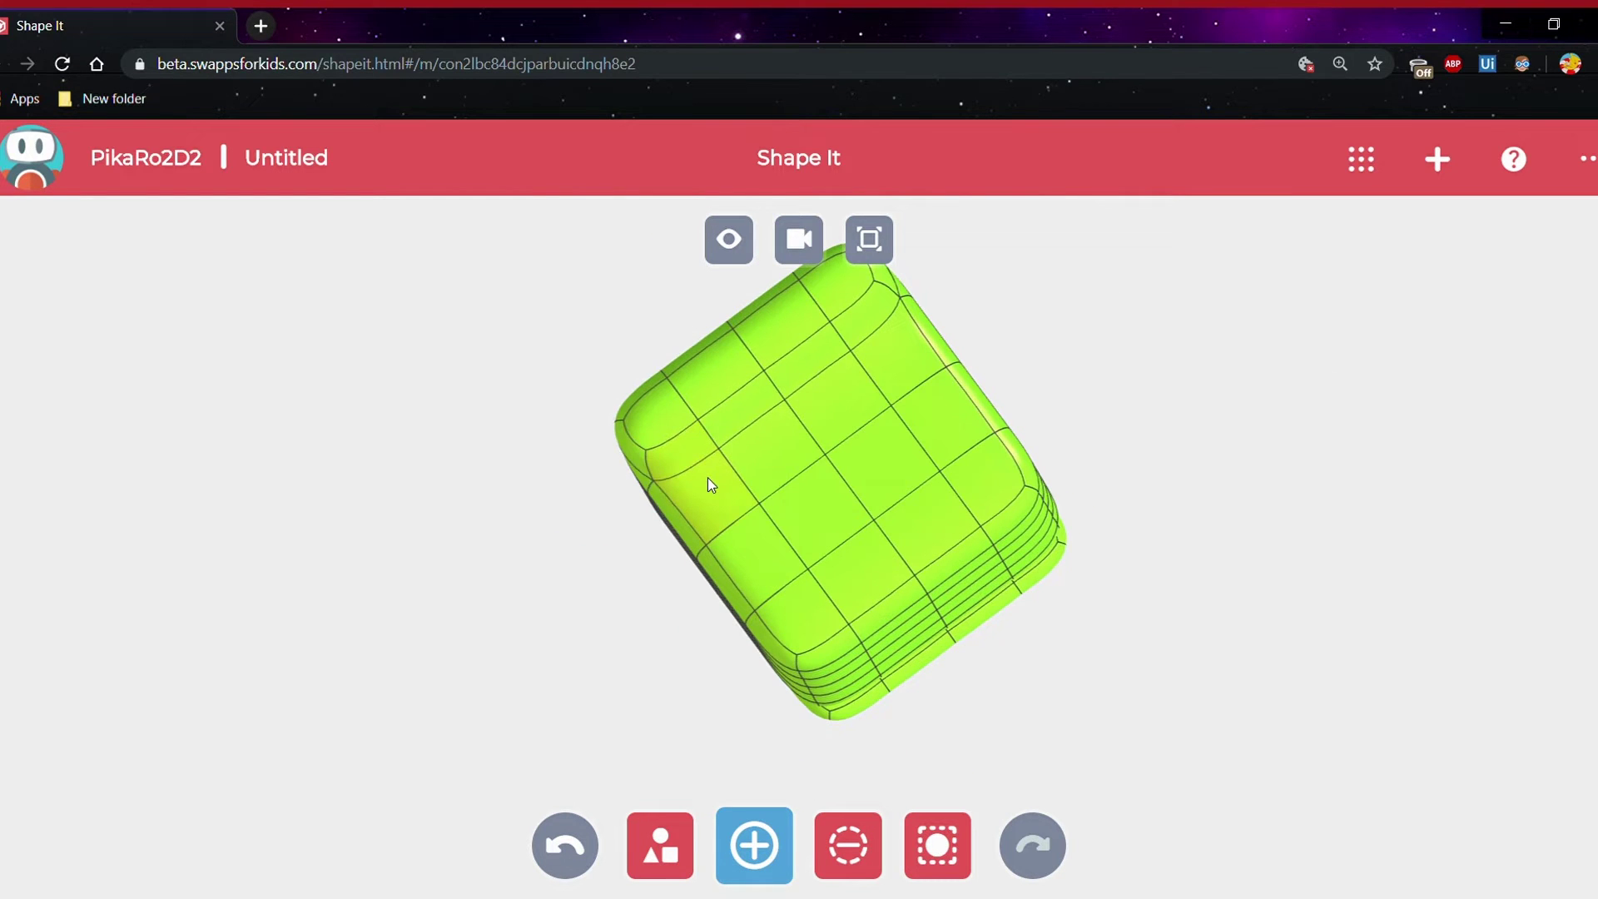
mouse_move(707, 477)
mouse_down()
mouse_move(742, 488)
mouse_move(932, 358)
mouse_up()
drag(1114, 404, 1113, 367)
mouse_move(913, 377)
mouse_down()
mouse_move(766, 501)
mouse_move(928, 497)
mouse_up()
mouse_move(1050, 366)
mouse_down()
mouse_move(1102, 322)
mouse_move(1010, 357)
mouse_move(972, 412)
mouse_up()
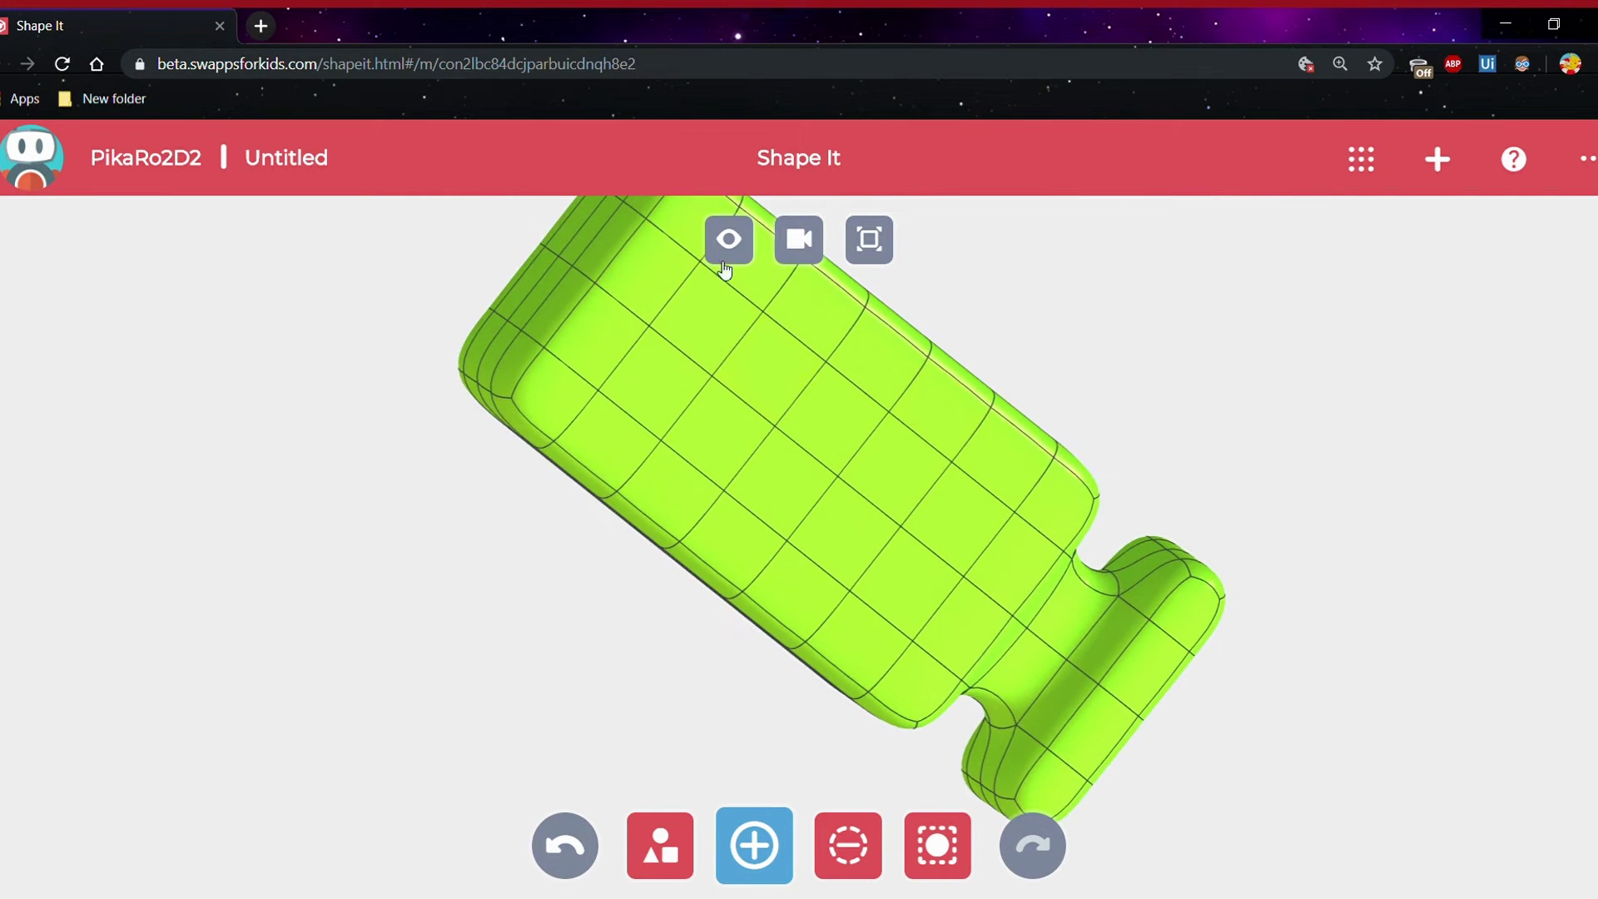
Add one protruding block in the second column of the top row on the body's side face
drag(1188, 492, 1105, 444)
click(698, 269)
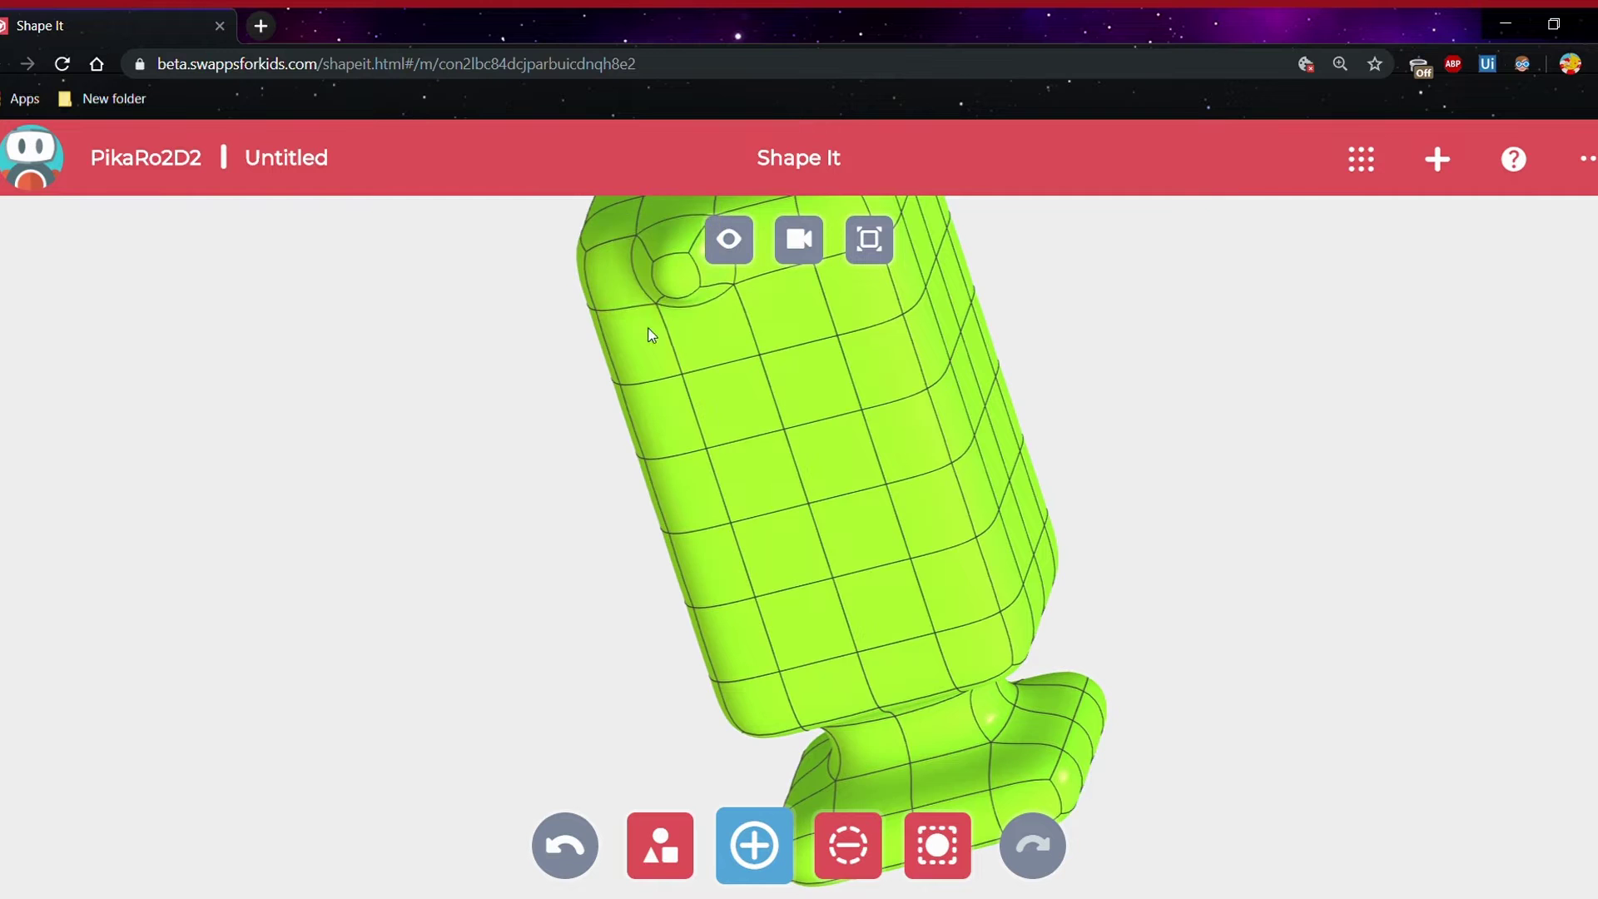
Try a second protruding block diagonally below the first one and remove it again
click(646, 336)
drag(1021, 358, 1034, 321)
drag(628, 303, 819, 271)
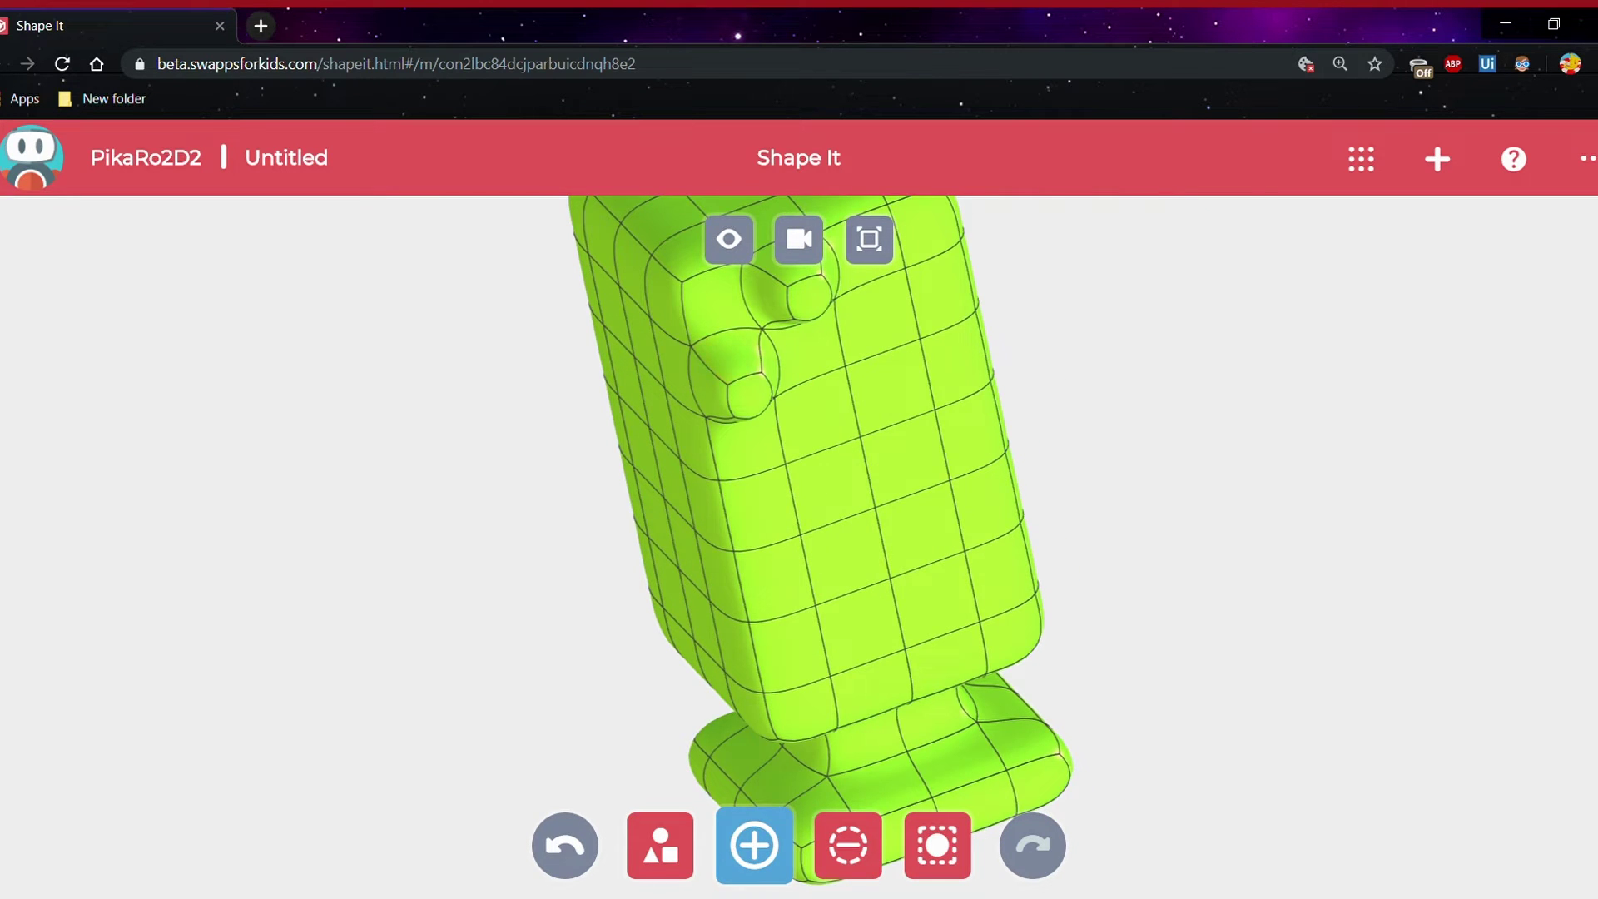
click(849, 845)
click(749, 386)
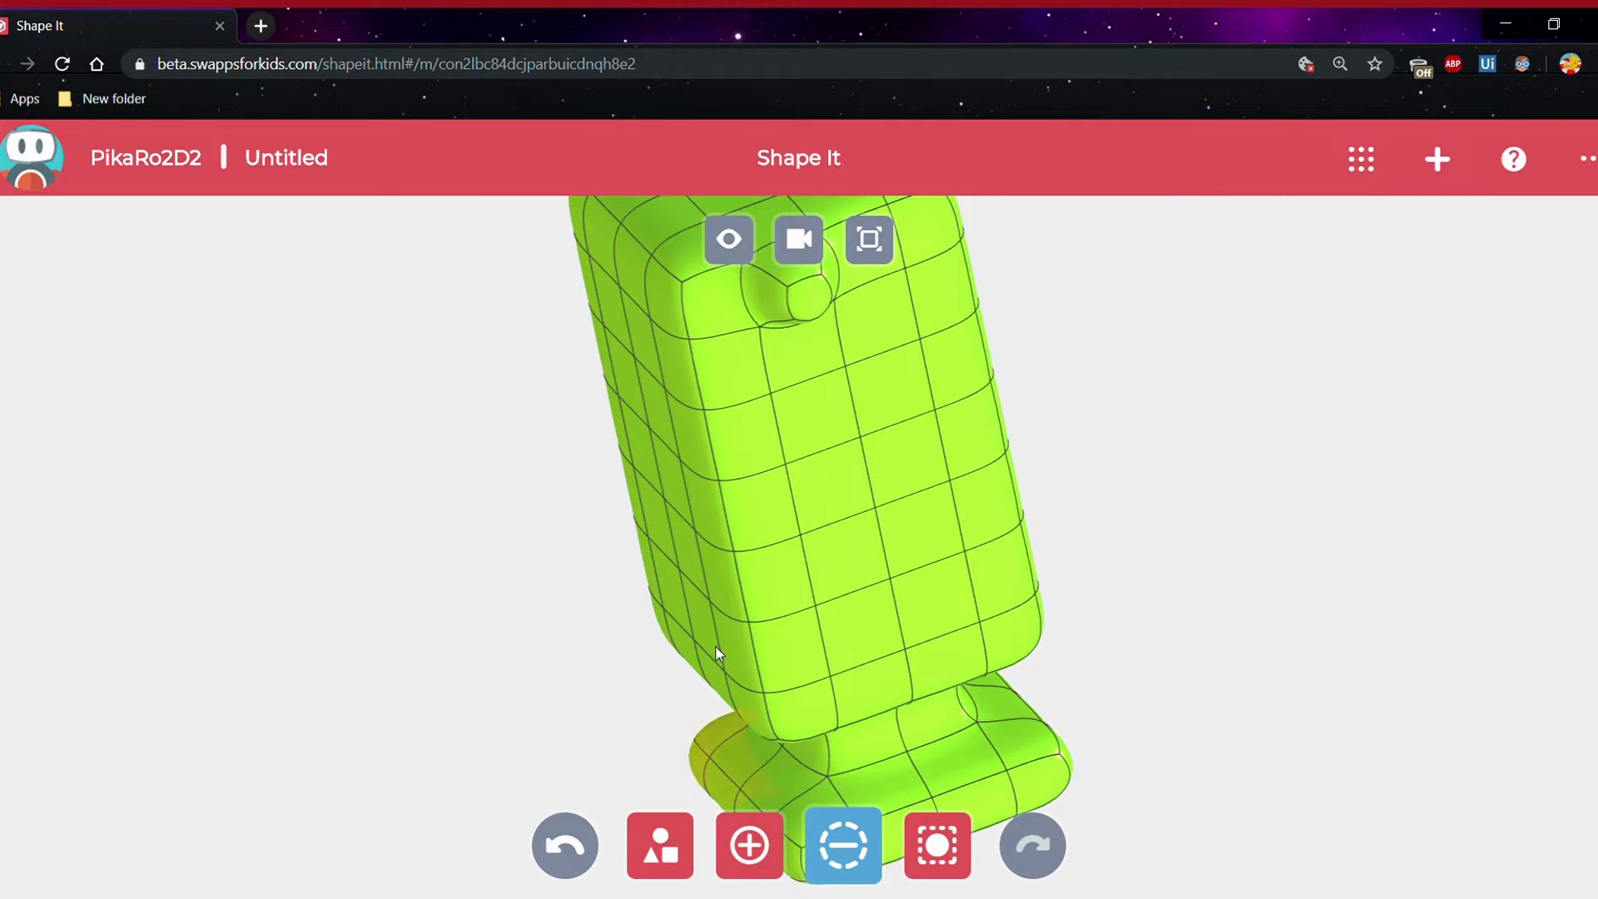
Build a shoulder layer on the body's side face with two middle blocks in the top row and a full four-block second row
click(749, 872)
drag(1107, 686, 1096, 380)
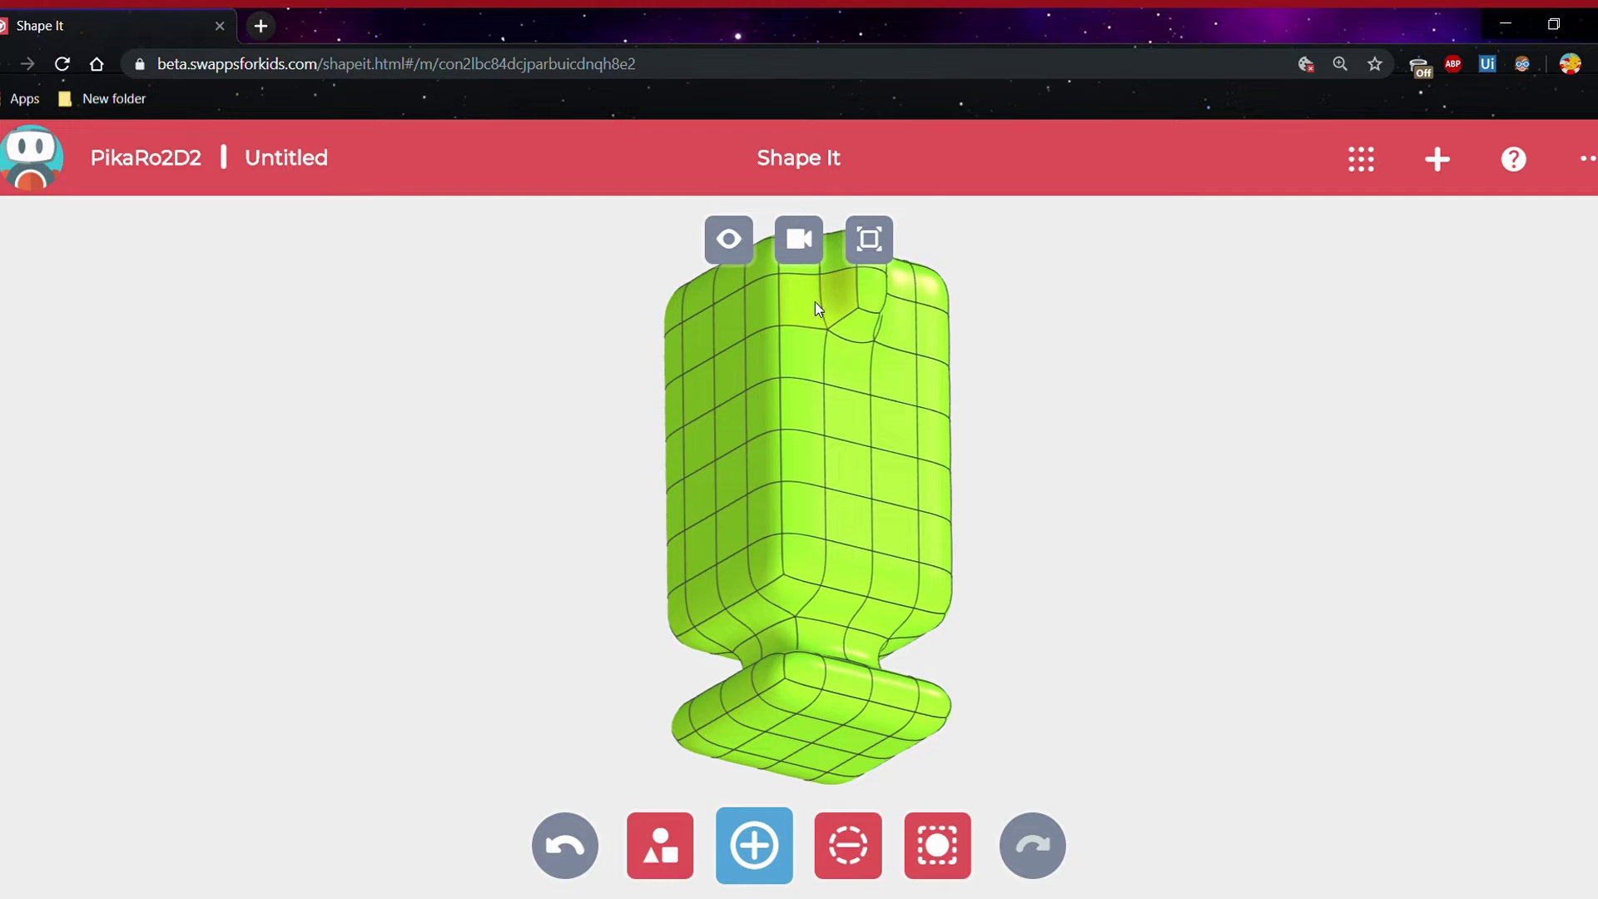
scroll(816, 300, down, 4)
scroll(789, 393, up, 10)
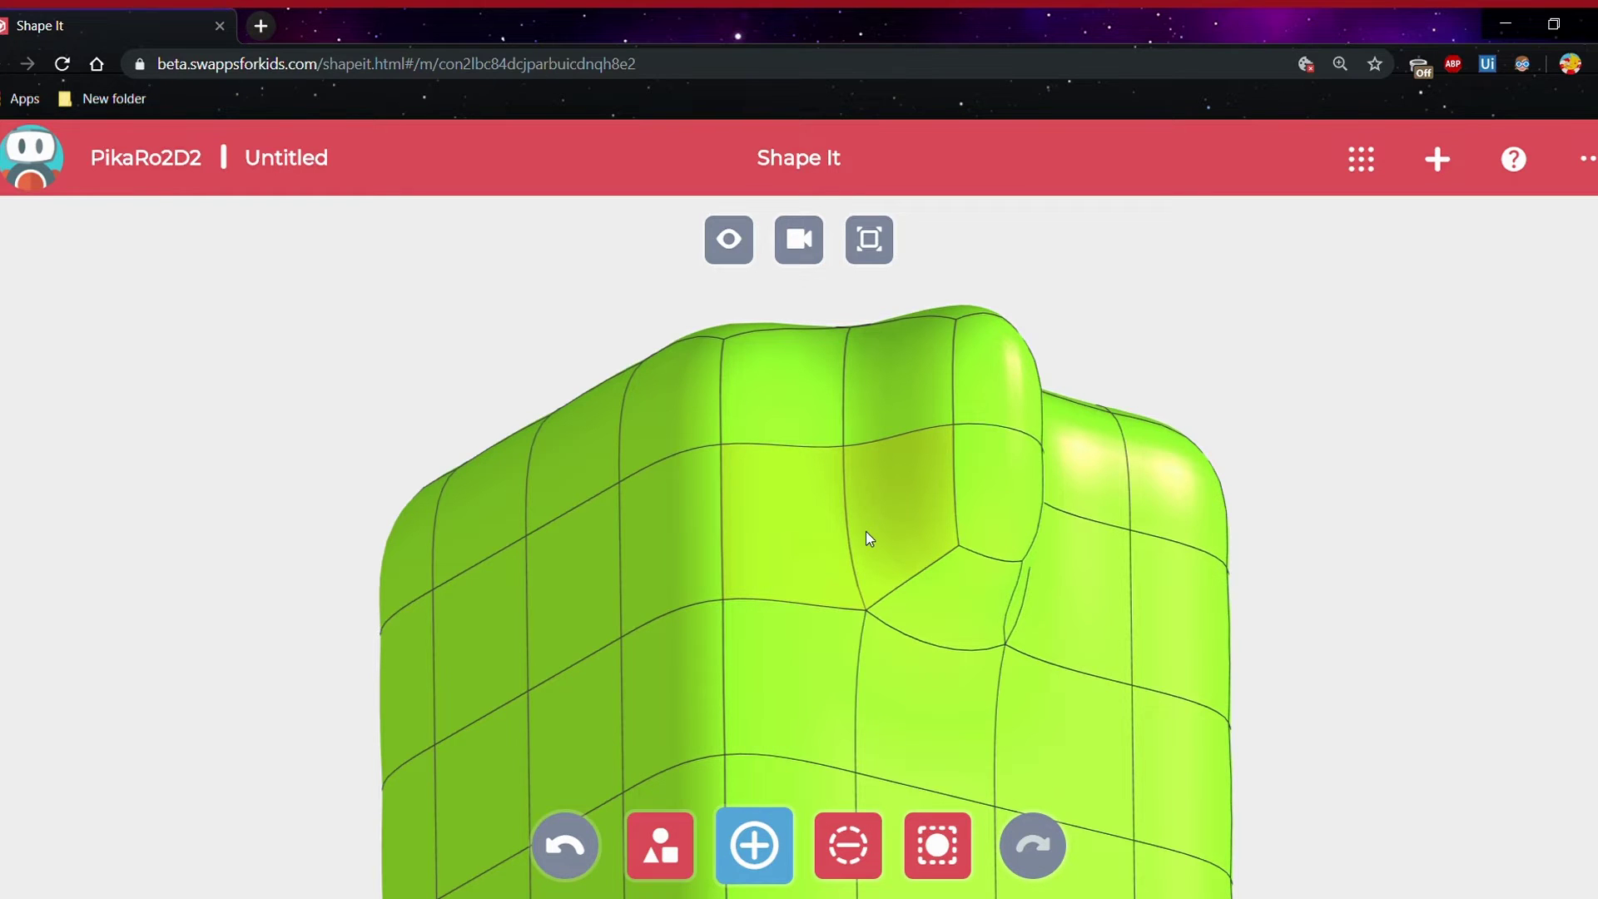
drag(866, 531, 1080, 591)
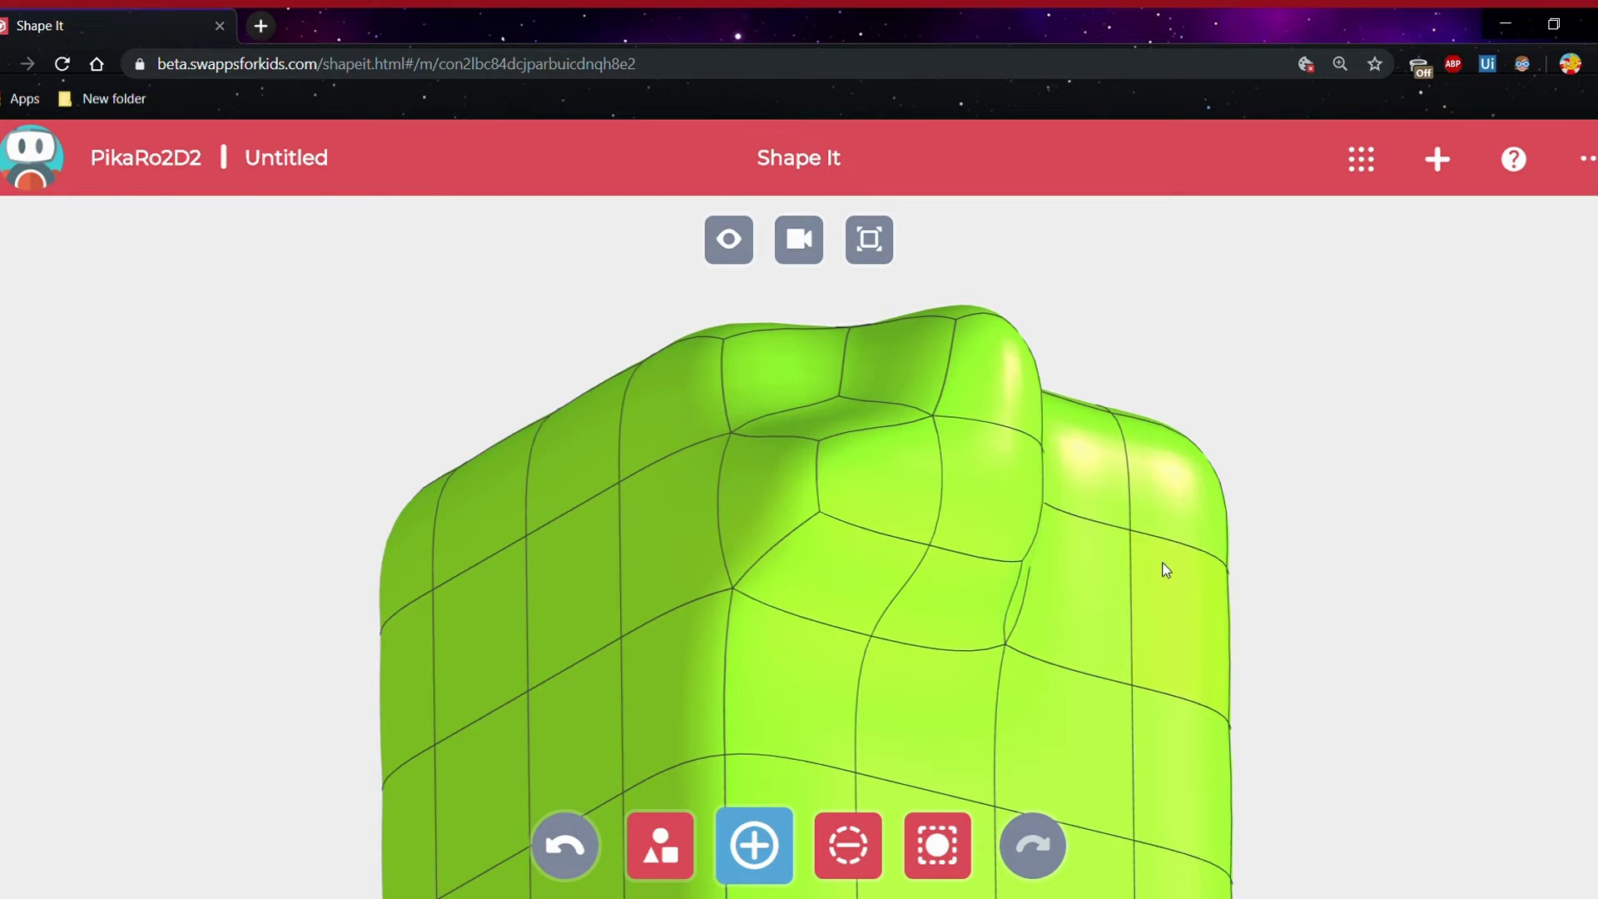
mouse_move(1140, 596)
mouse_down()
mouse_move(992, 571)
mouse_move(1004, 617)
mouse_move(1168, 648)
mouse_up()
drag(1581, 652, 1380, 652)
right_drag(1380, 652, 1487, 660)
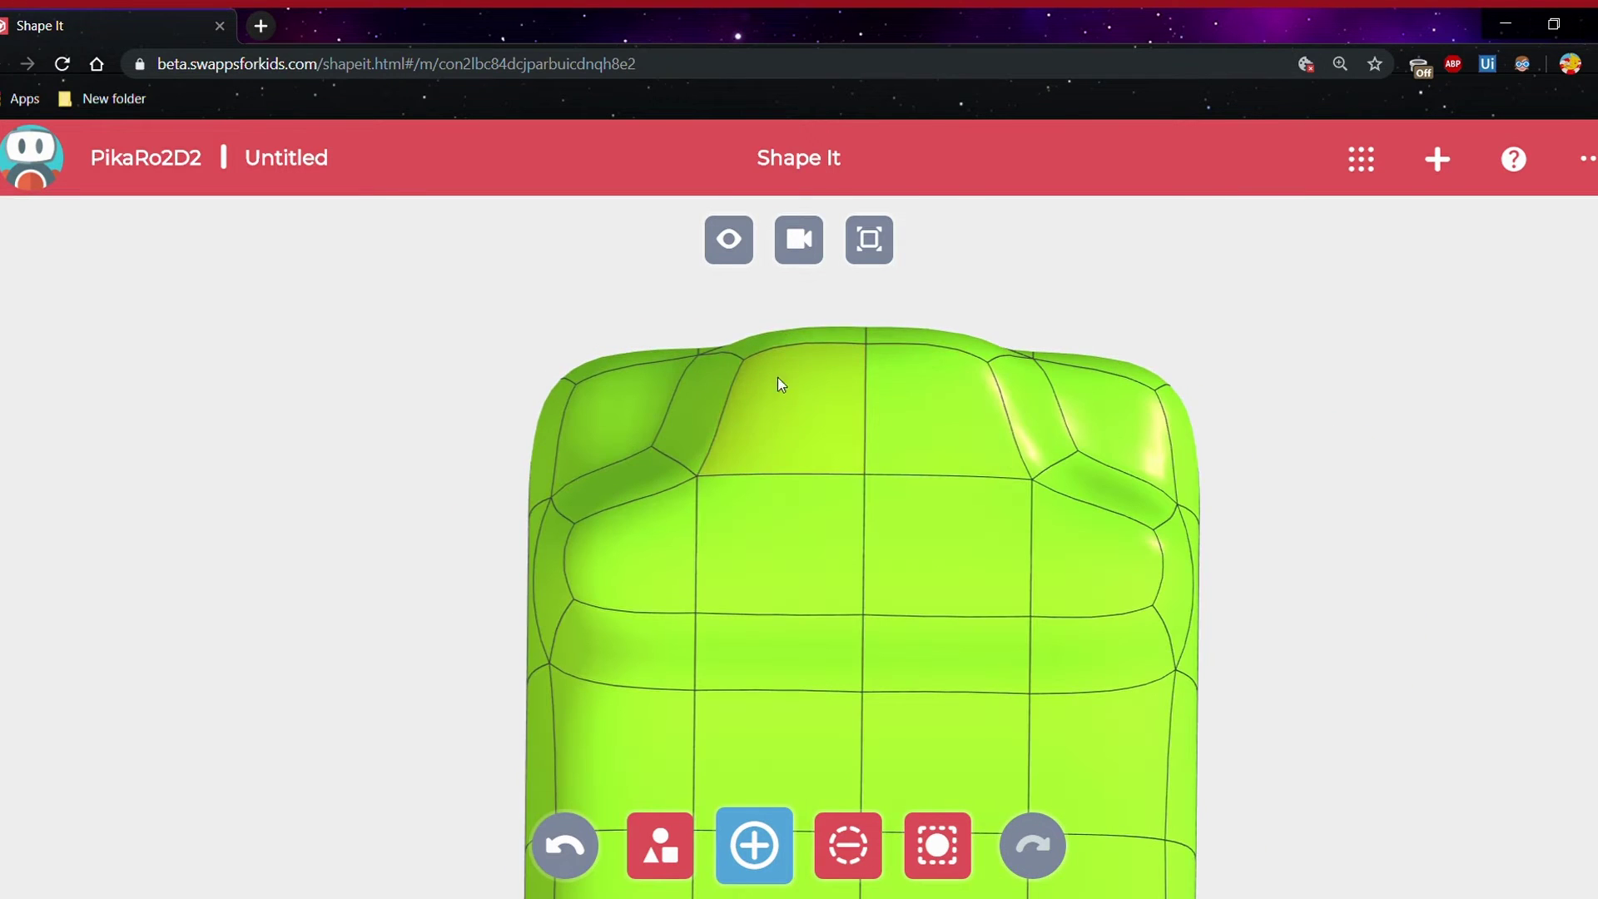
Add a second layer of material over the shoulder, covering its two top-row blocks and the four-block row below
click(778, 377)
click(916, 421)
click(917, 528)
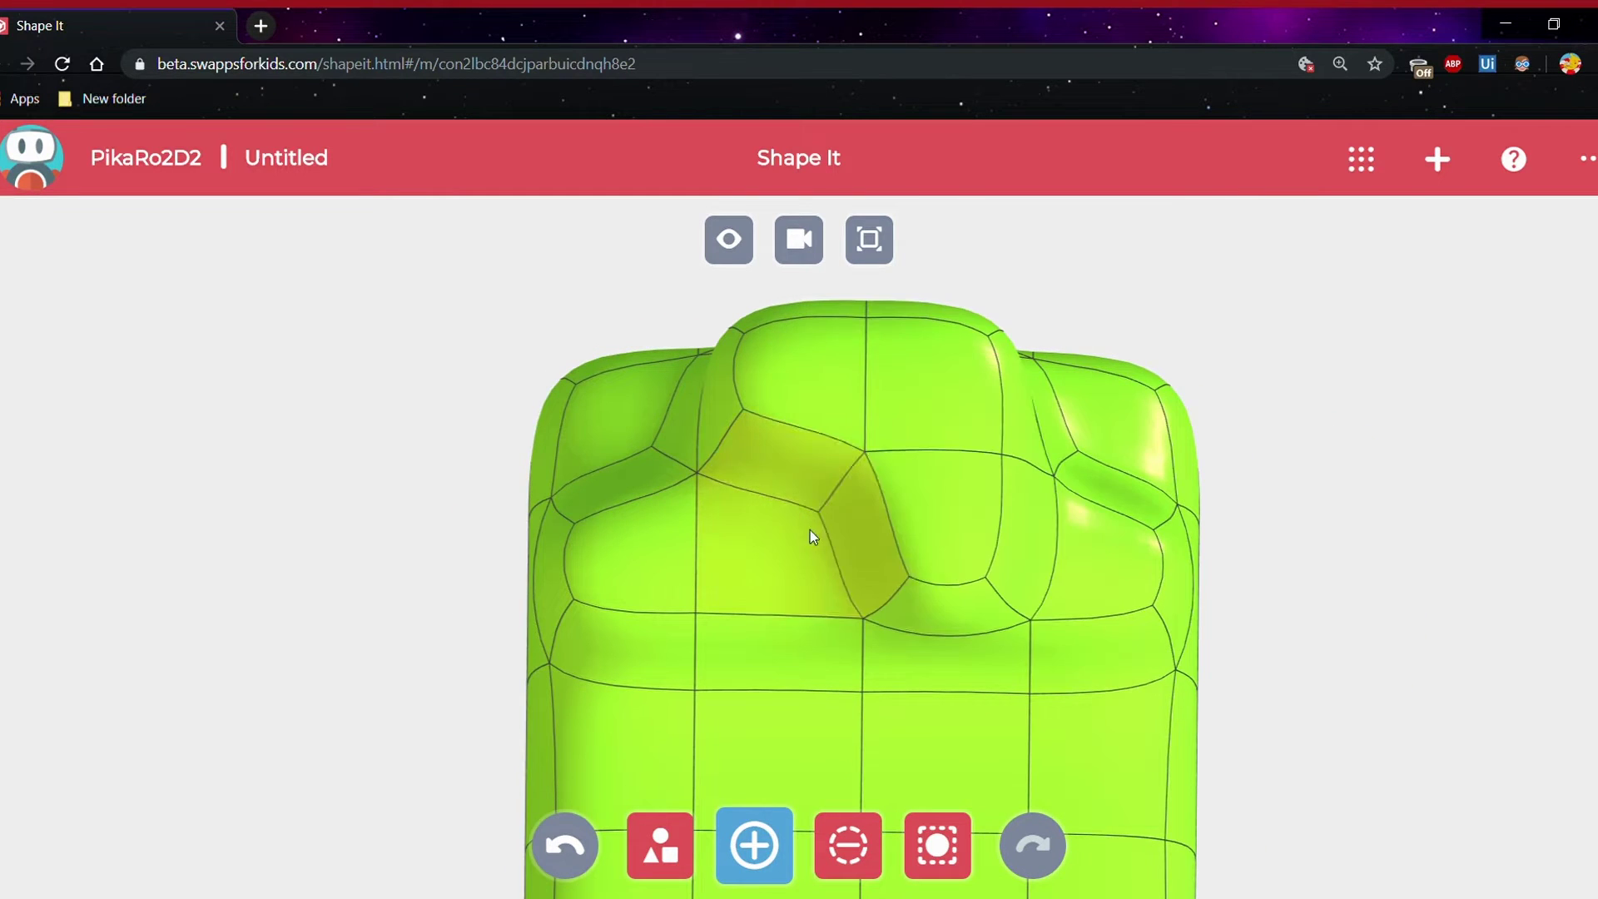
click(758, 543)
click(637, 547)
click(1038, 551)
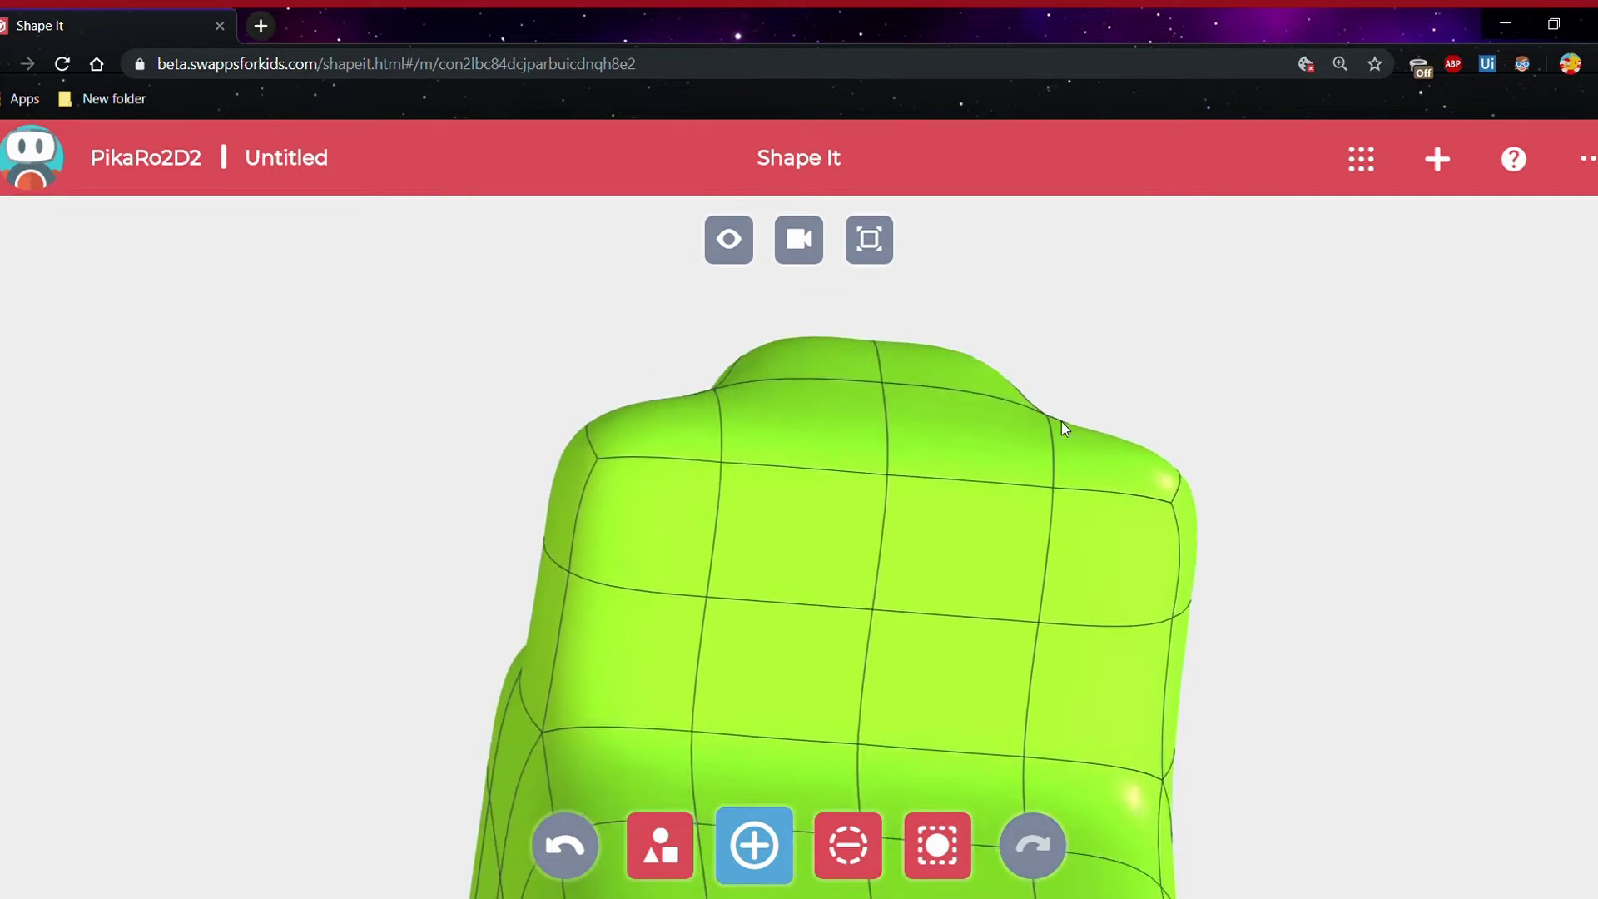
Extend a two-block-wide arm three blocks down from the underside of the shoulder's outer layer
right_drag(1062, 421, 956, 682)
scroll(941, 675, down, 5)
mouse_move(791, 584)
mouse_down()
mouse_move(882, 600)
mouse_move(806, 613)
mouse_up()
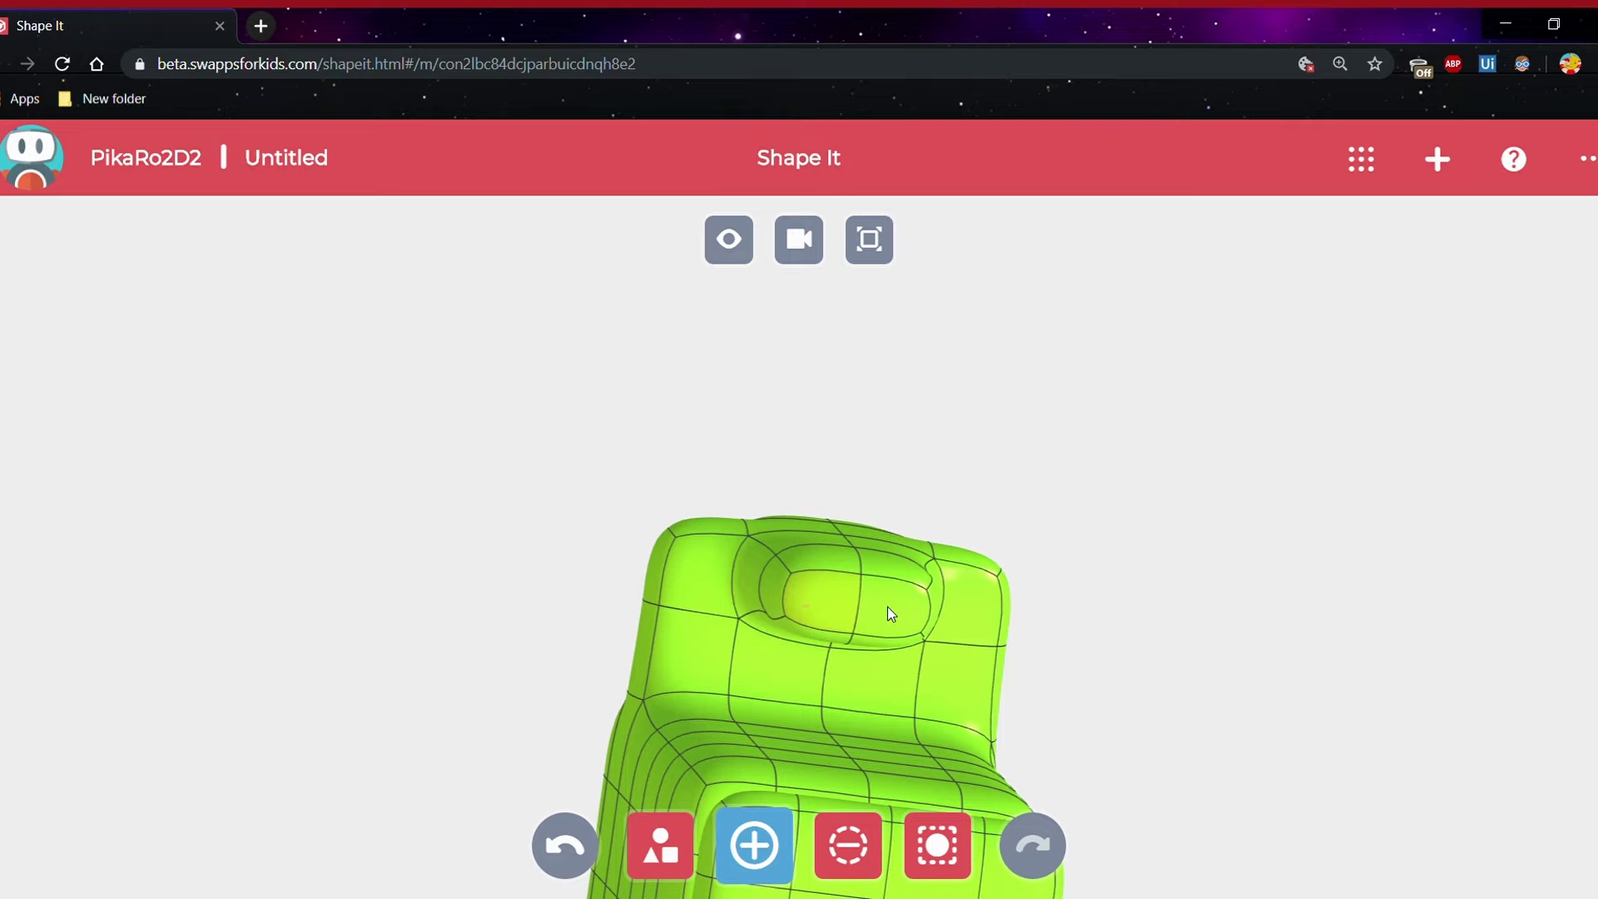
click(804, 606)
click(888, 606)
right_drag(967, 601, 899, 749)
right_drag(1116, 703, 1027, 572)
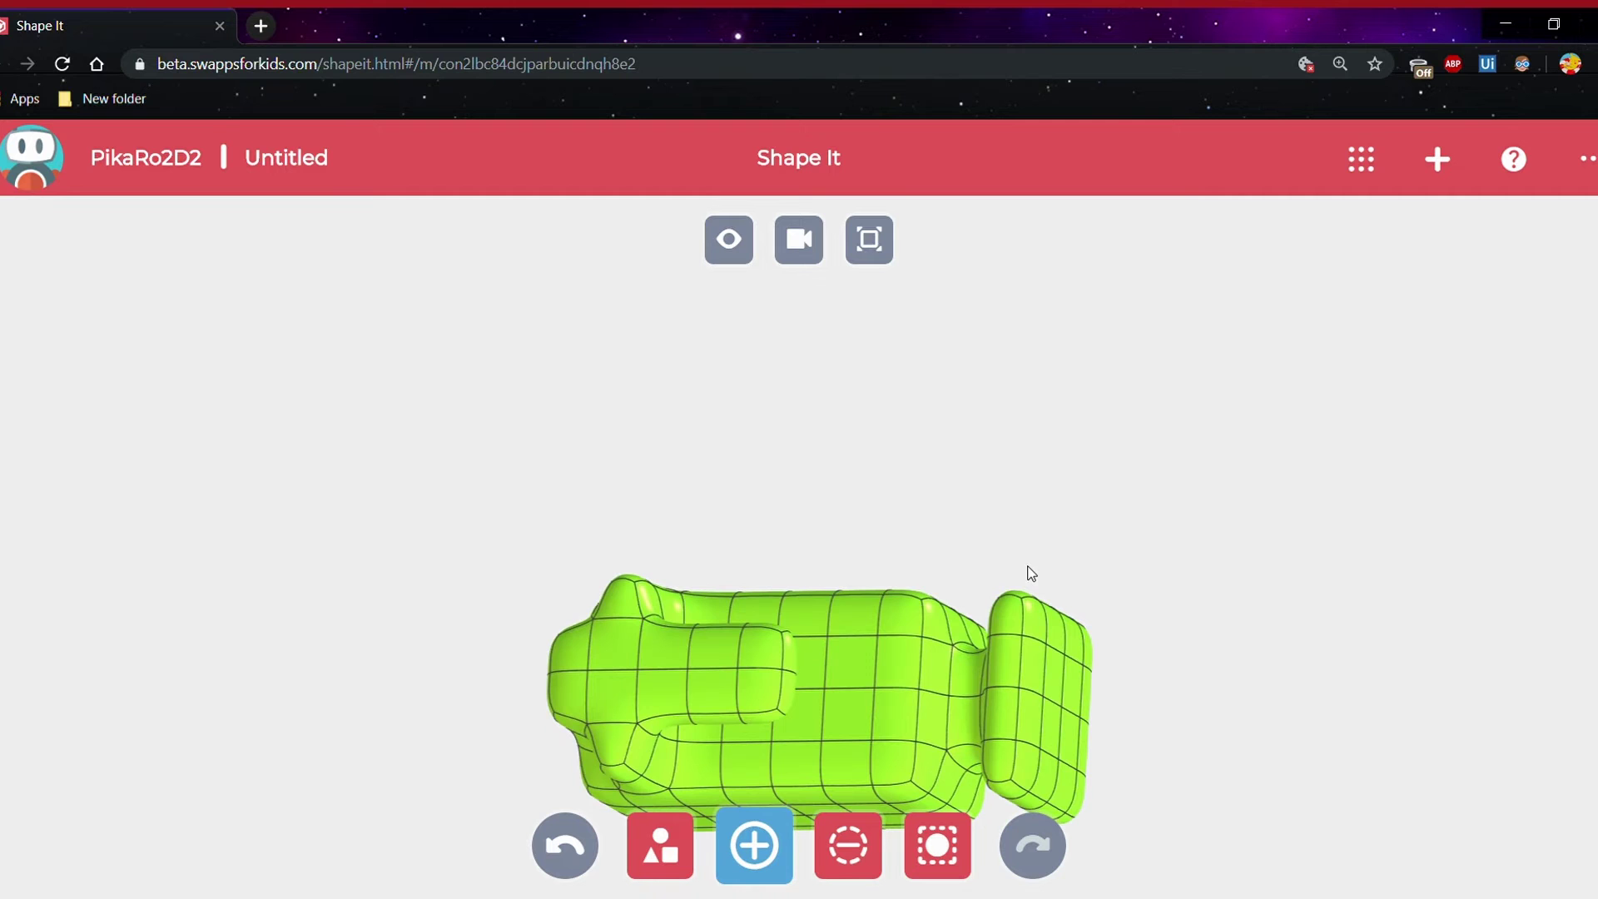
Examine the shoulder and arm from the front, the side and the end of the model
right_drag(1029, 515, 710, 328)
key(space)
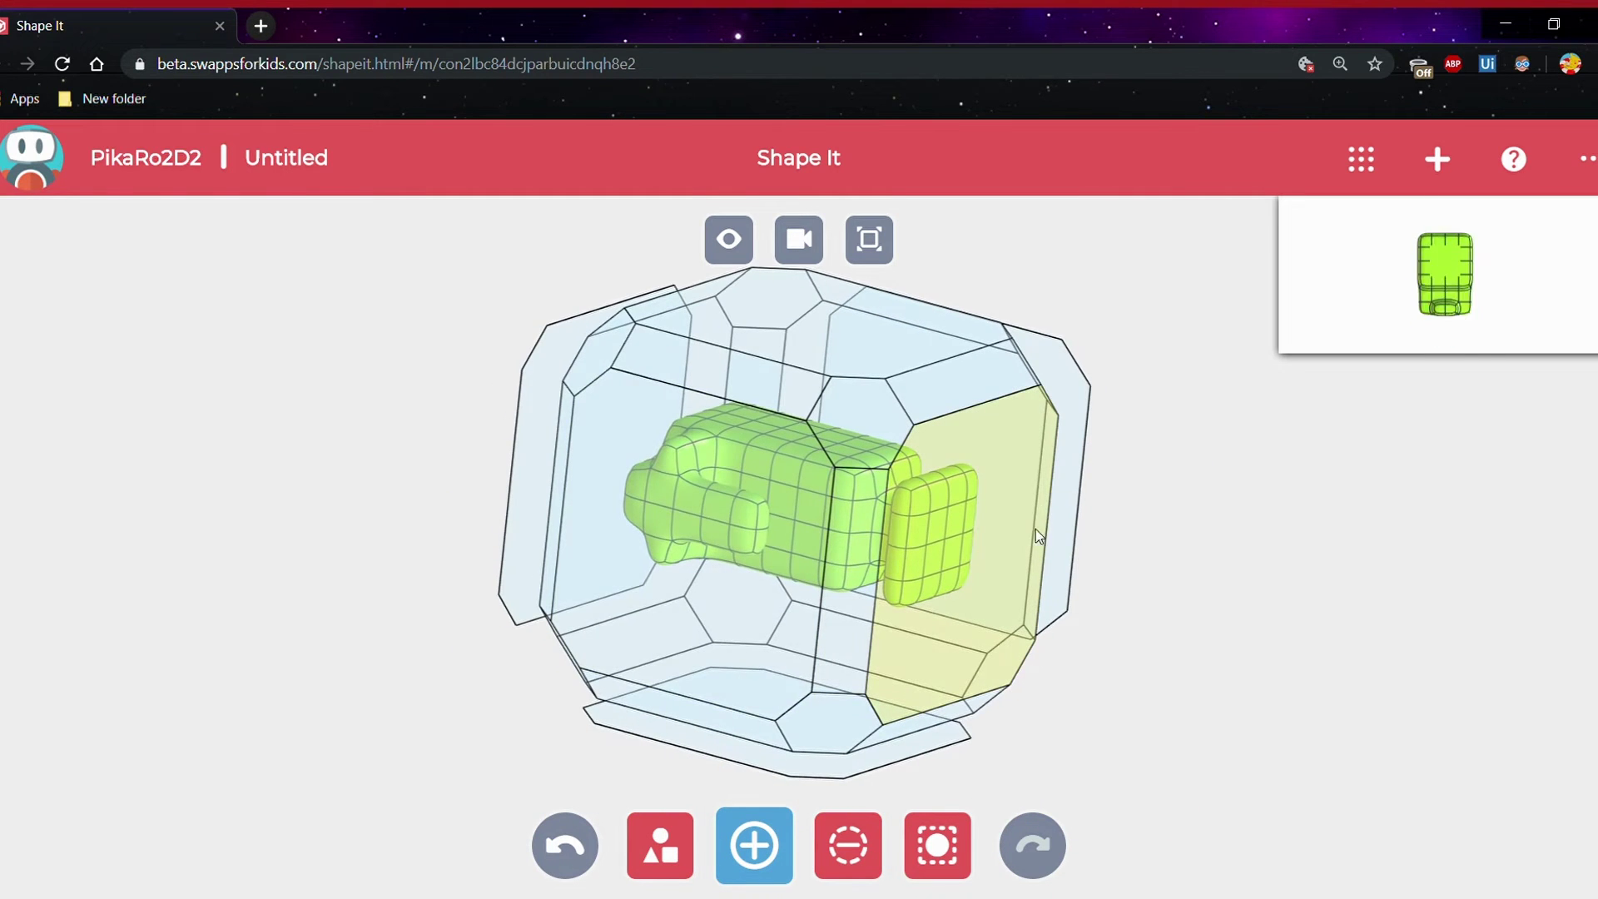
click(802, 497)
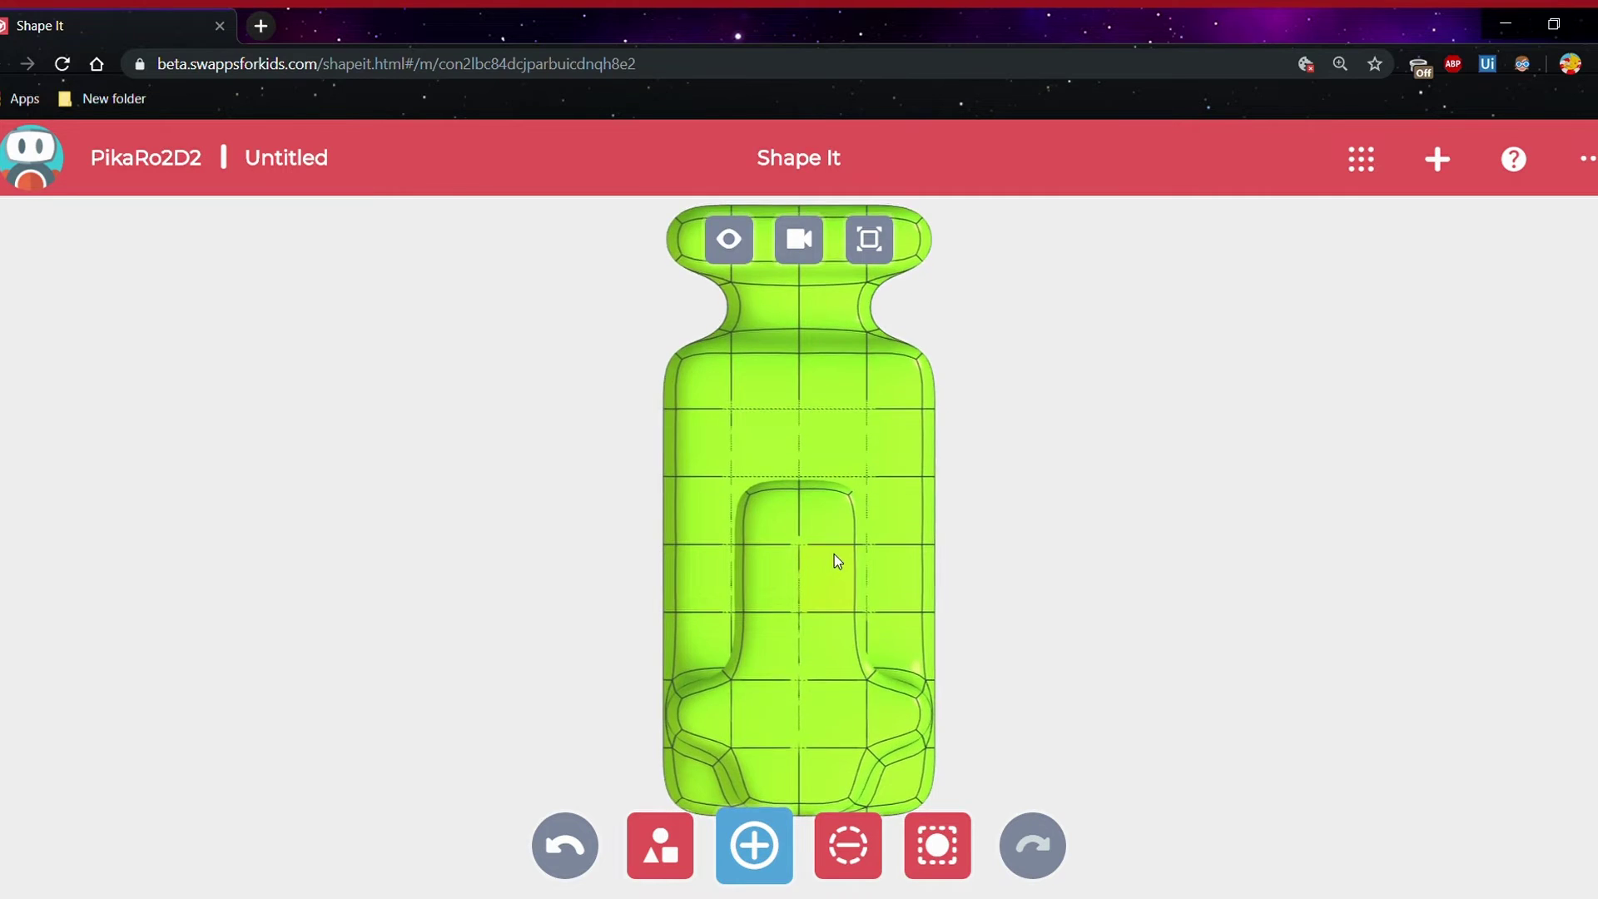
right_drag(1048, 512, 981, 513)
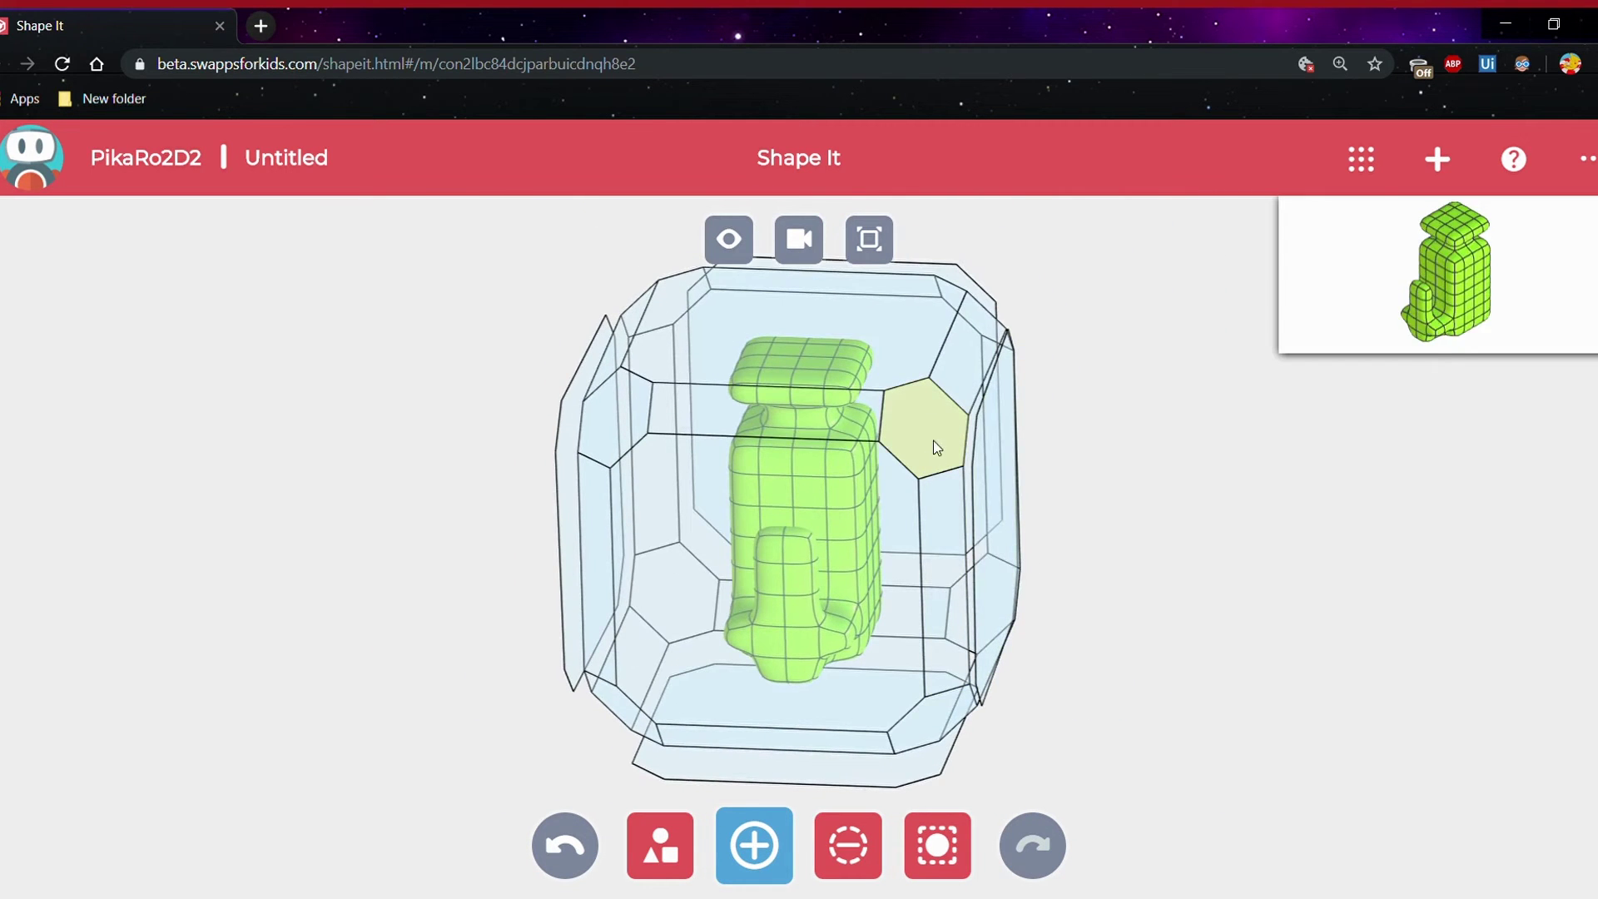
right_drag(1063, 376, 855, 465)
drag(1088, 463, 912, 514)
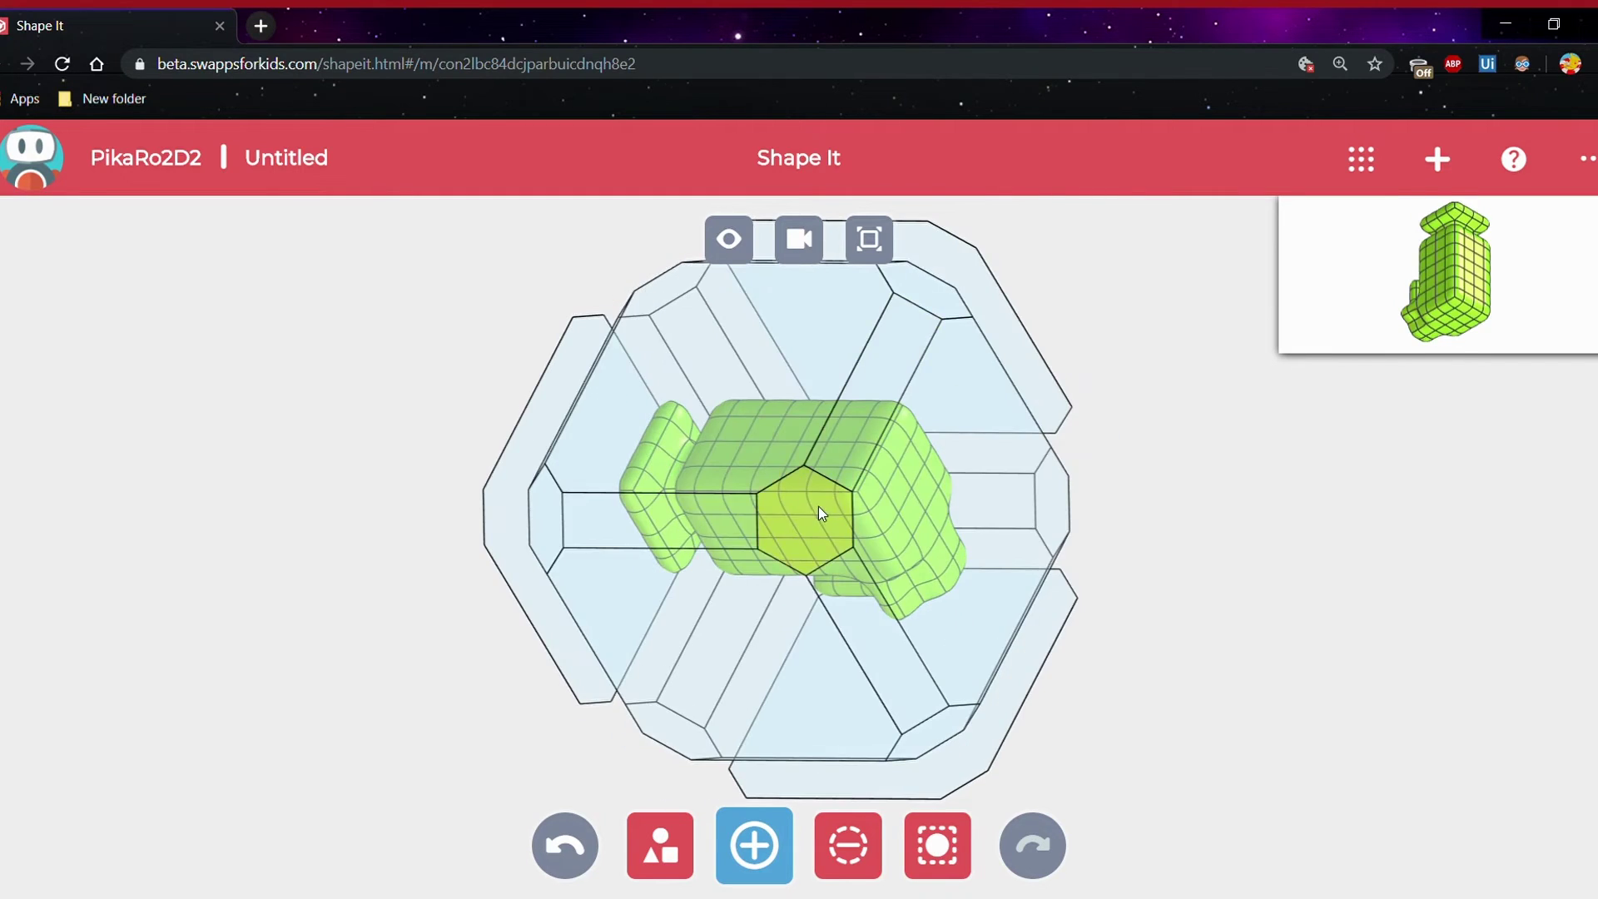
click(819, 507)
right_drag(830, 524, 1084, 543)
key(space)
click(778, 362)
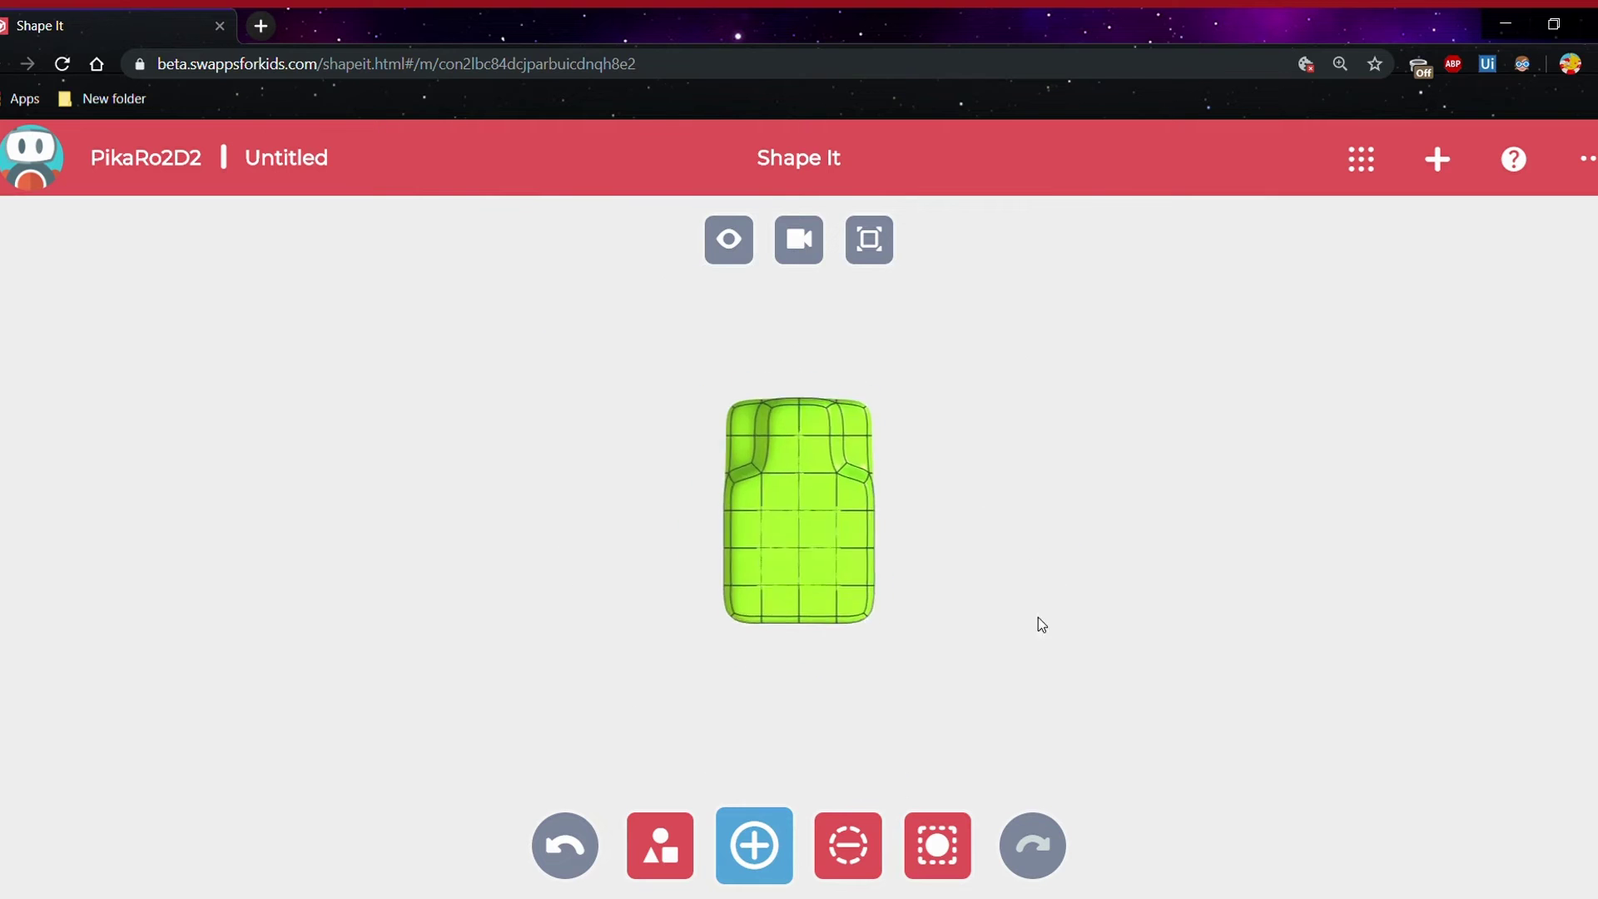
Lengthen the arm down to the level of the slab base and widen its lower end into a four-block-wide foot
right_drag(1012, 634, 906, 504)
drag(786, 366, 735, 431)
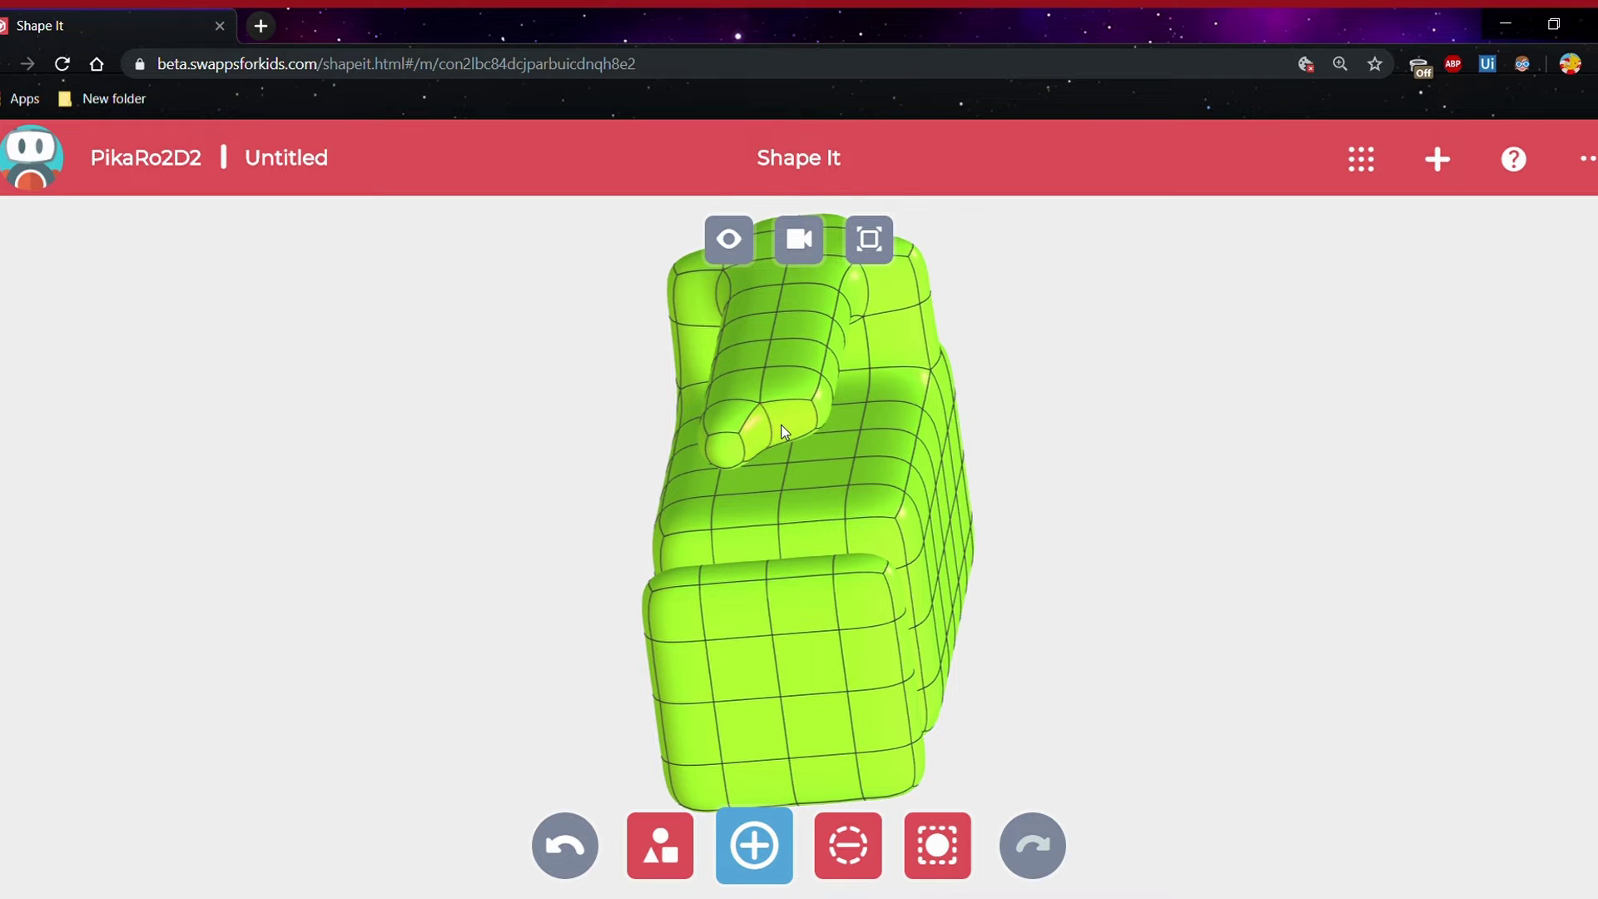
right_drag(810, 592, 847, 597)
right_drag(828, 508, 832, 647)
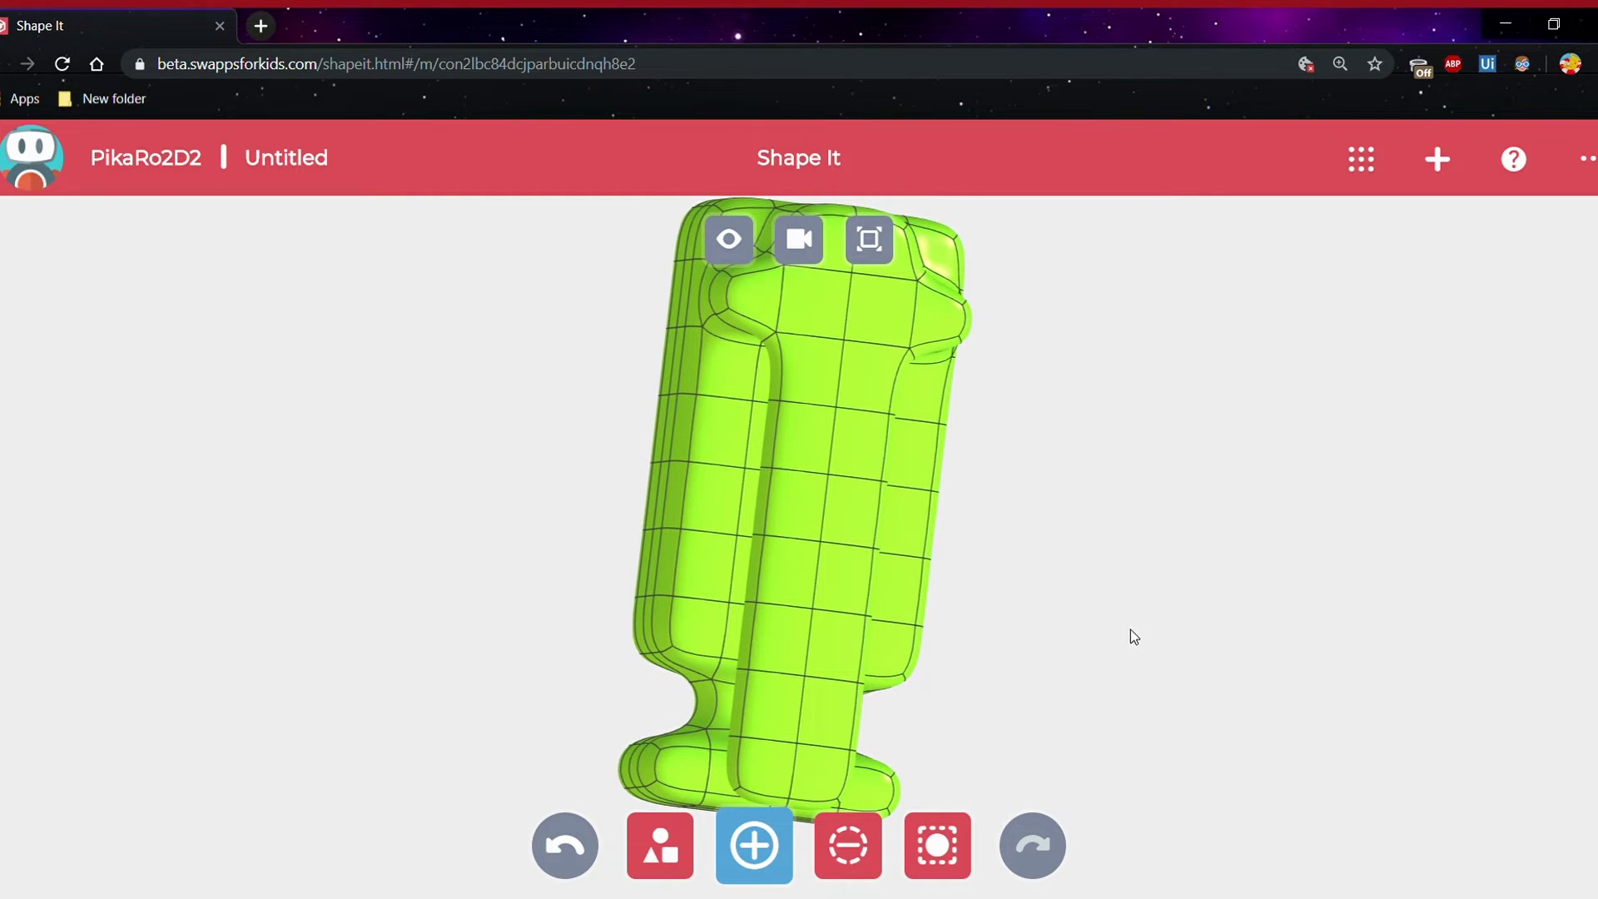
right_drag(1138, 636, 1292, 527)
right_drag(1157, 571, 781, 756)
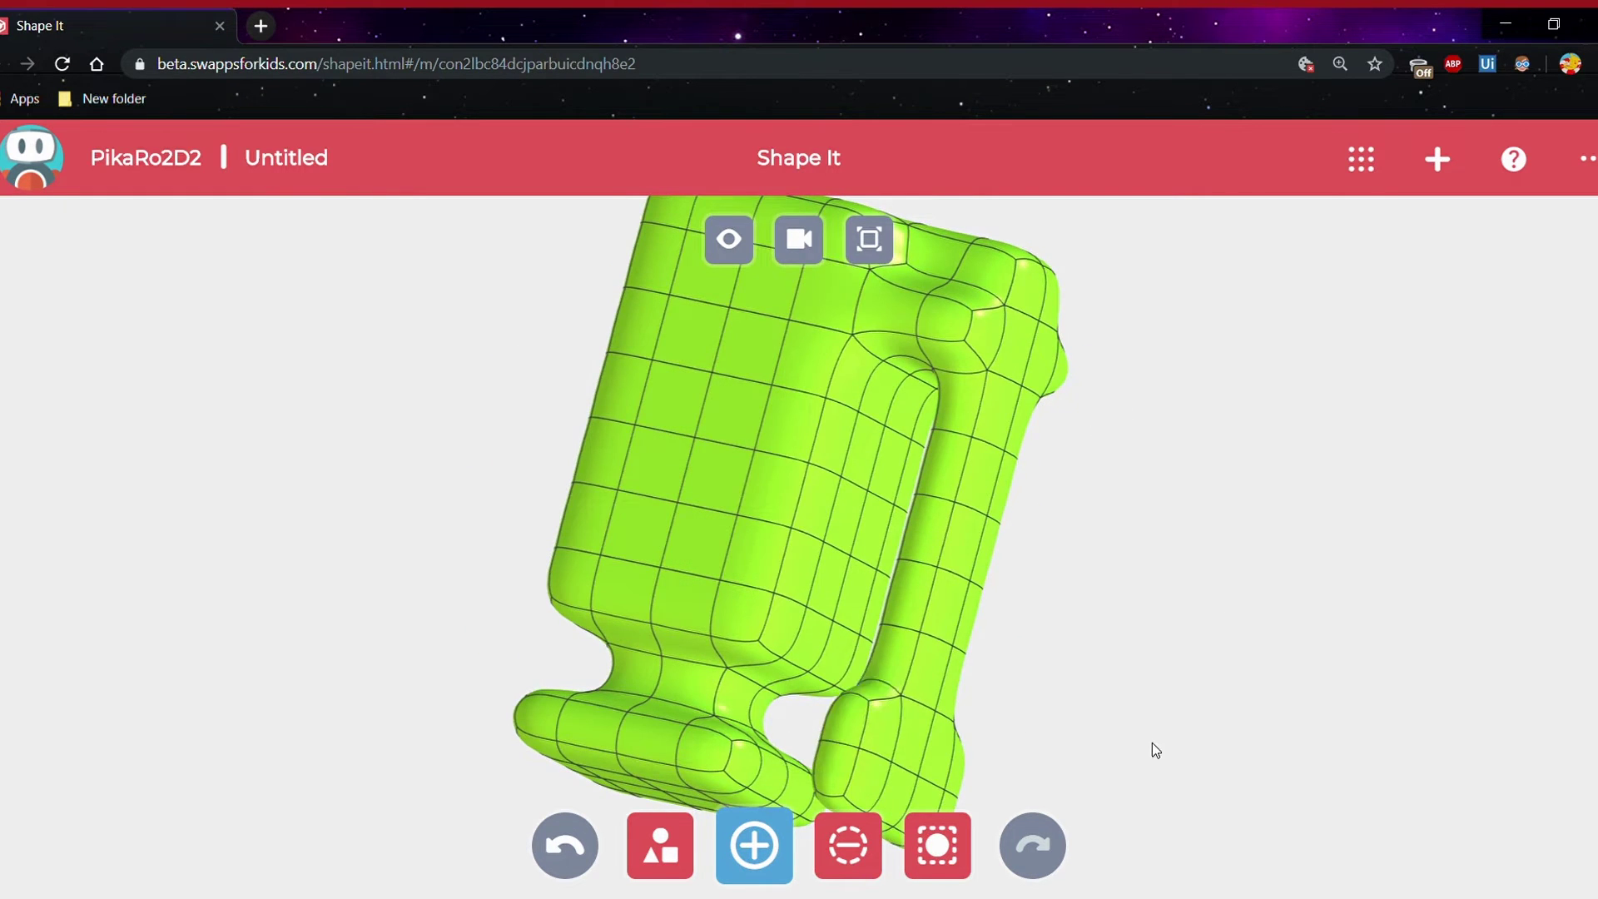
Build a matching two-layer shoulder on the body's opposite face, with two middle top-row blocks above a full four-block second row
right_drag(1152, 749, 1056, 739)
click(862, 822)
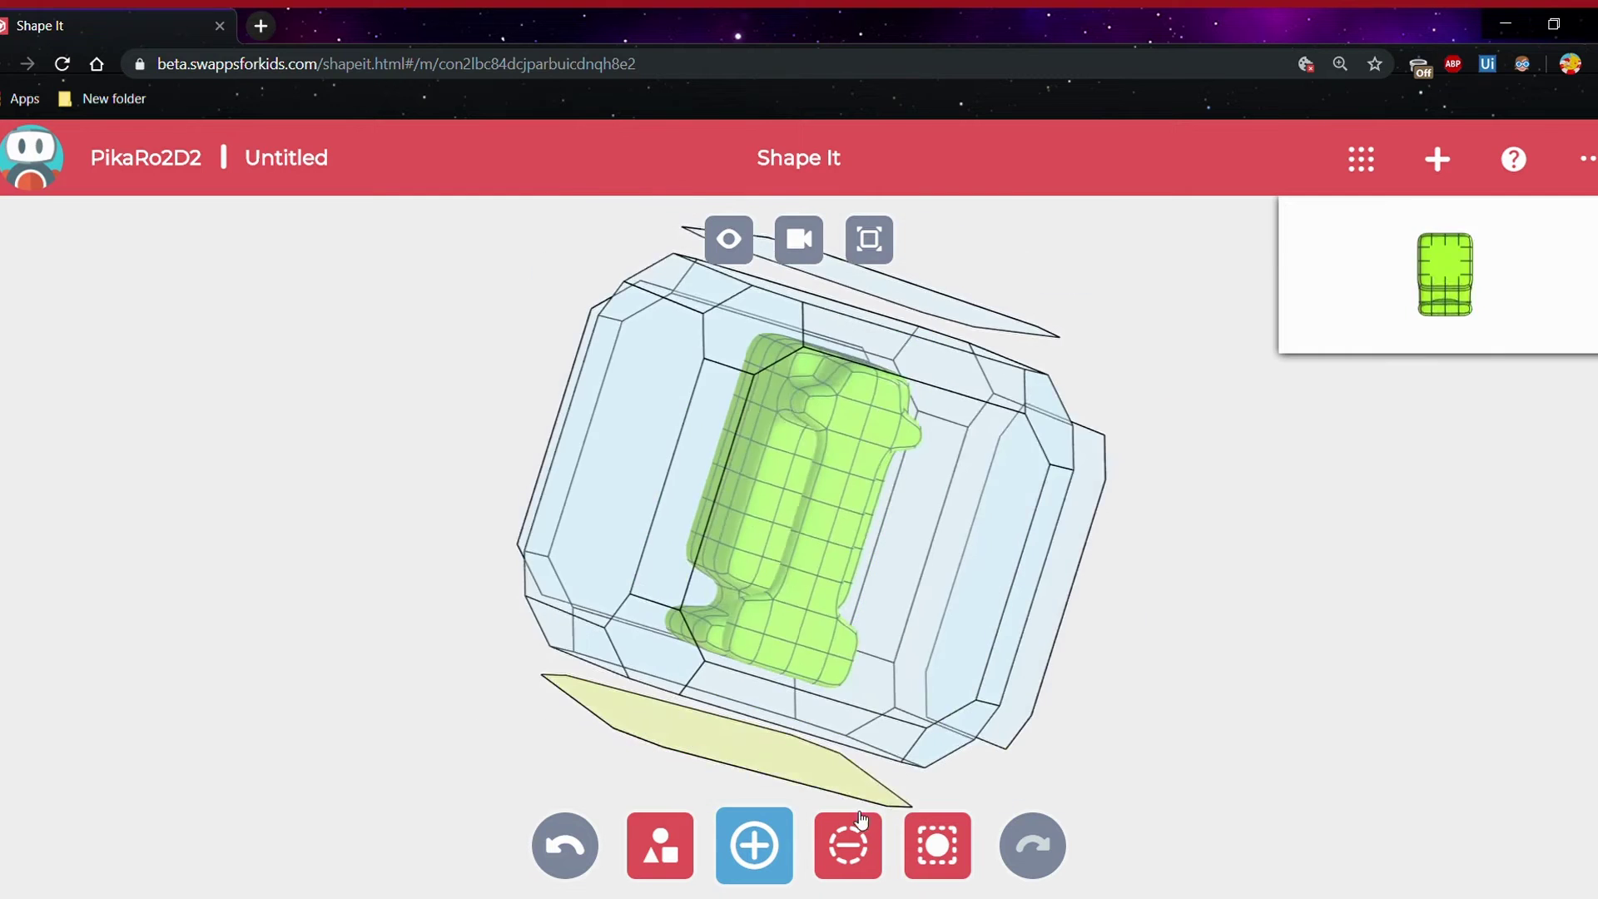
click(835, 511)
right_drag(935, 556, 539, 510)
key(space)
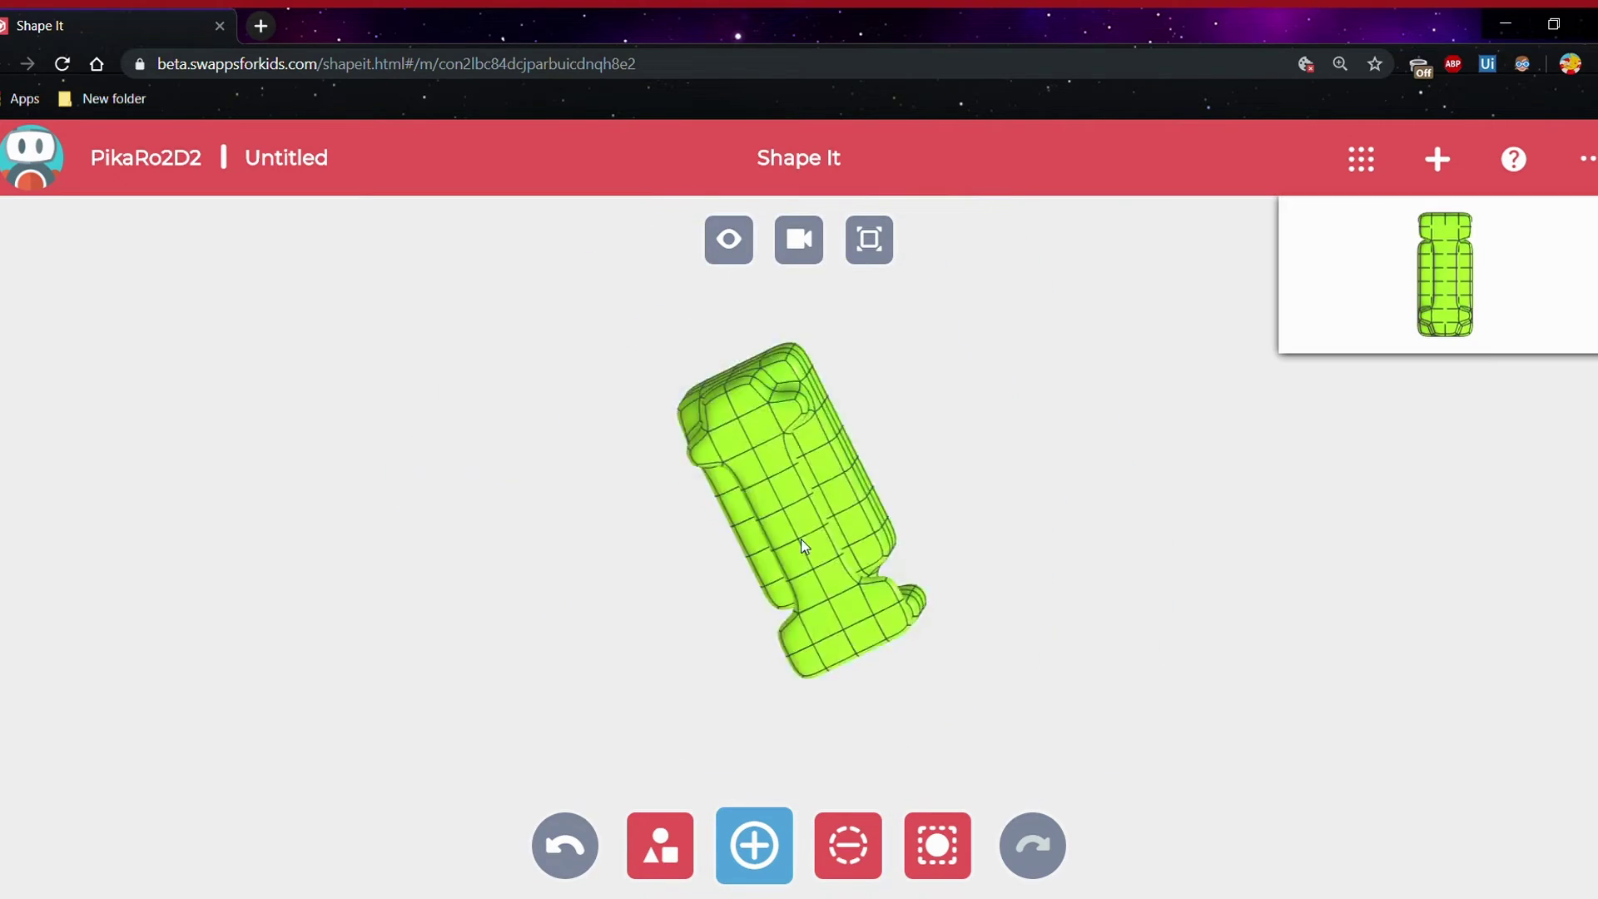
click(801, 538)
right_drag(828, 552, 535, 671)
right_drag(1033, 622, 766, 376)
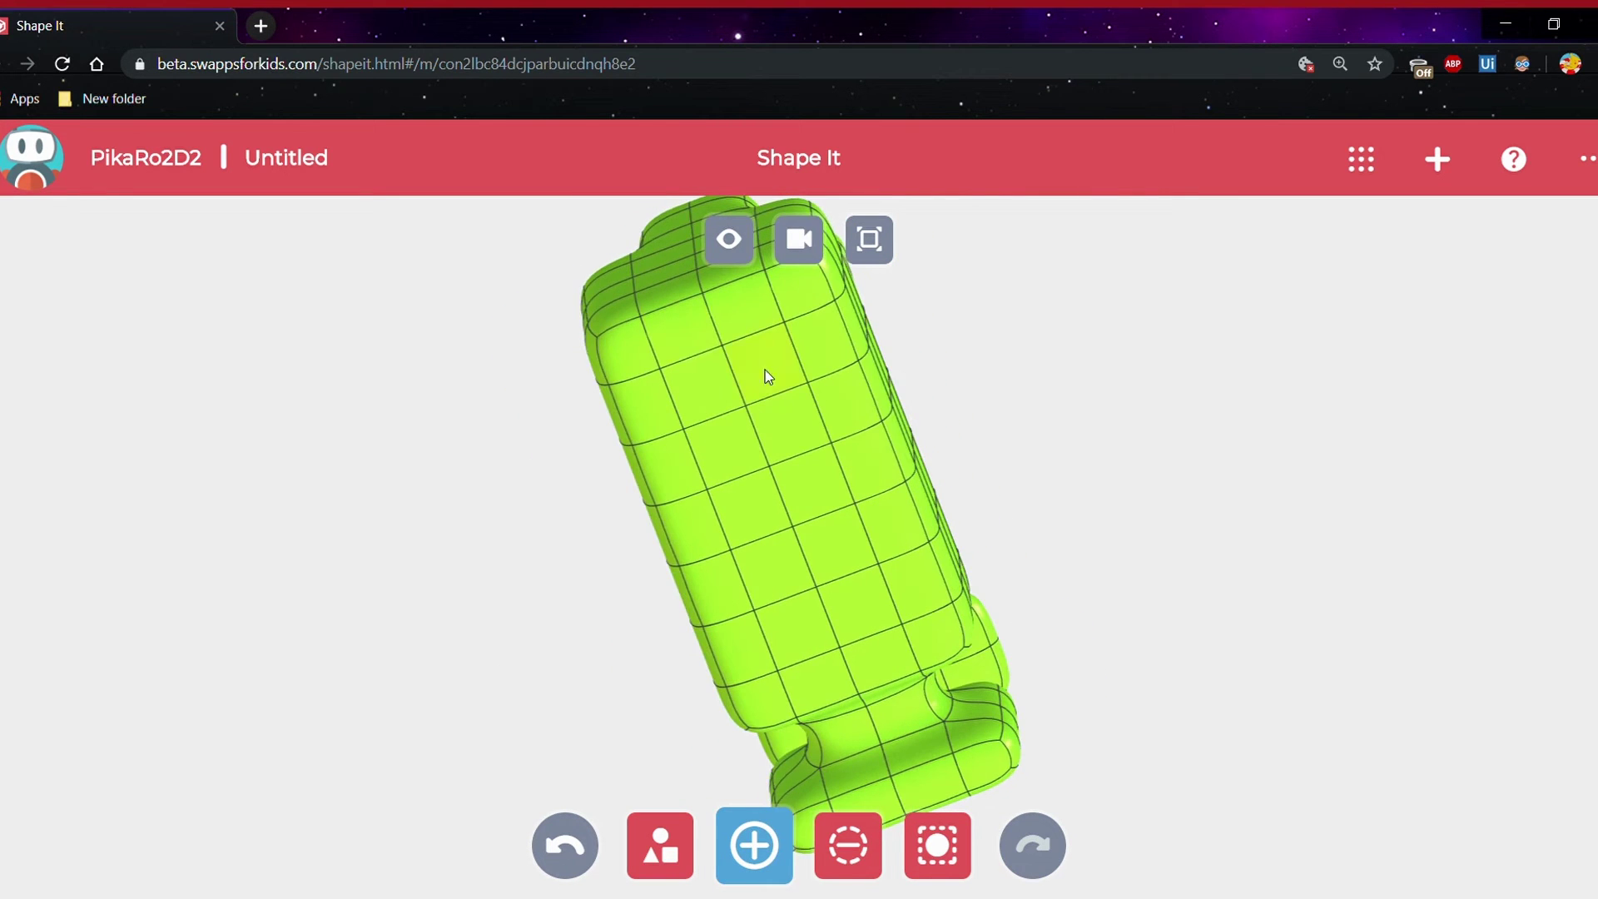
click(696, 332)
click(740, 310)
click(757, 360)
click(641, 425)
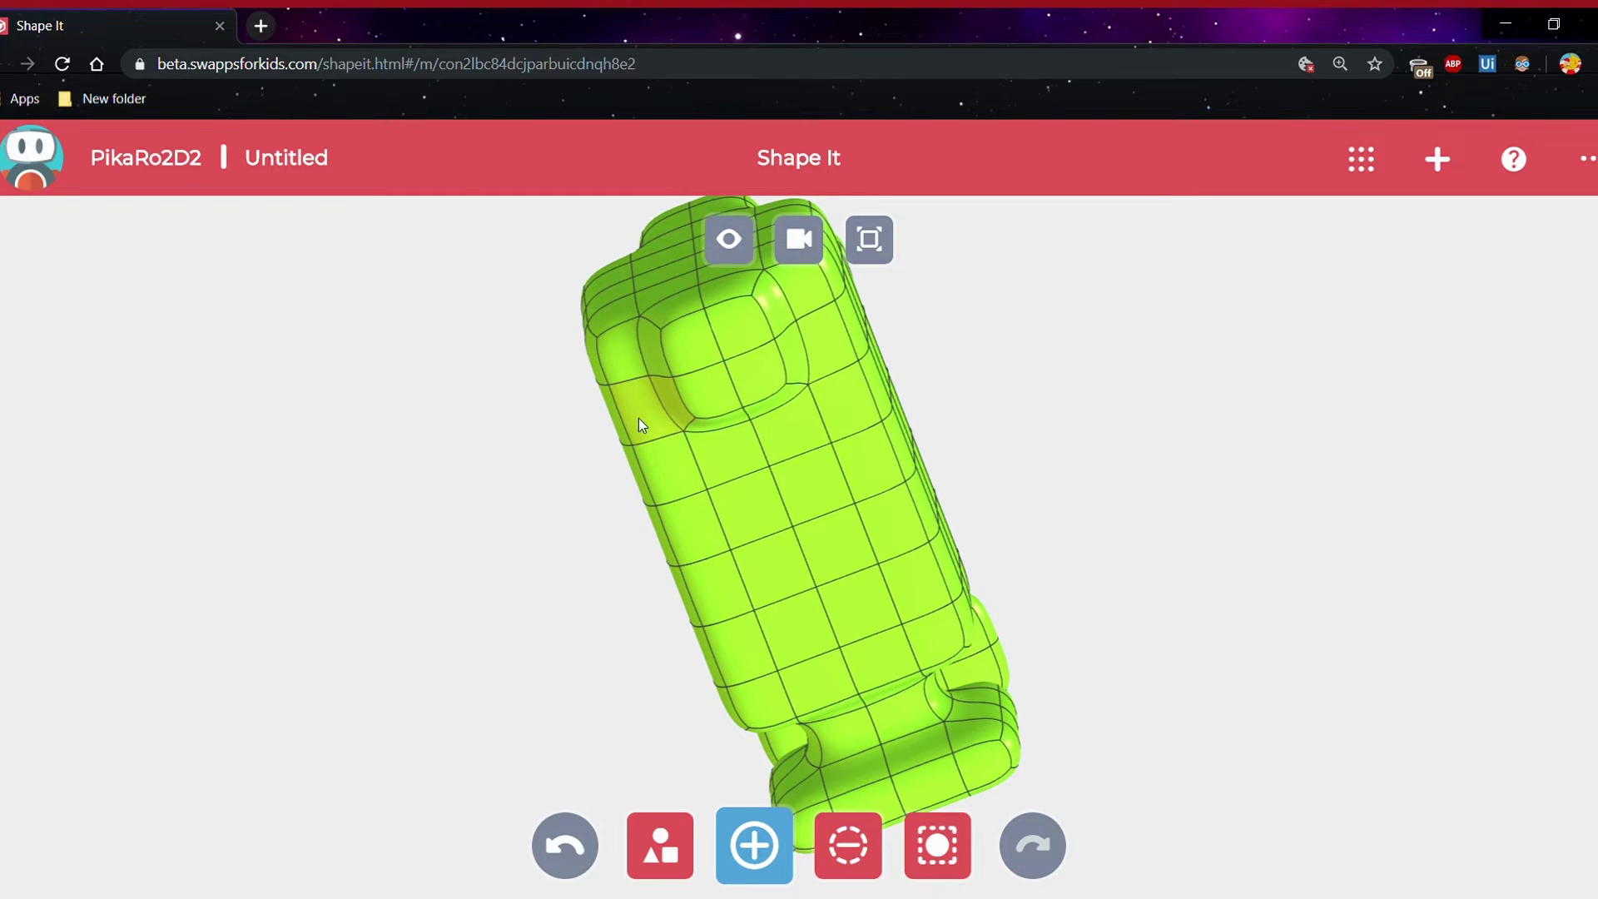
click(835, 361)
click(751, 335)
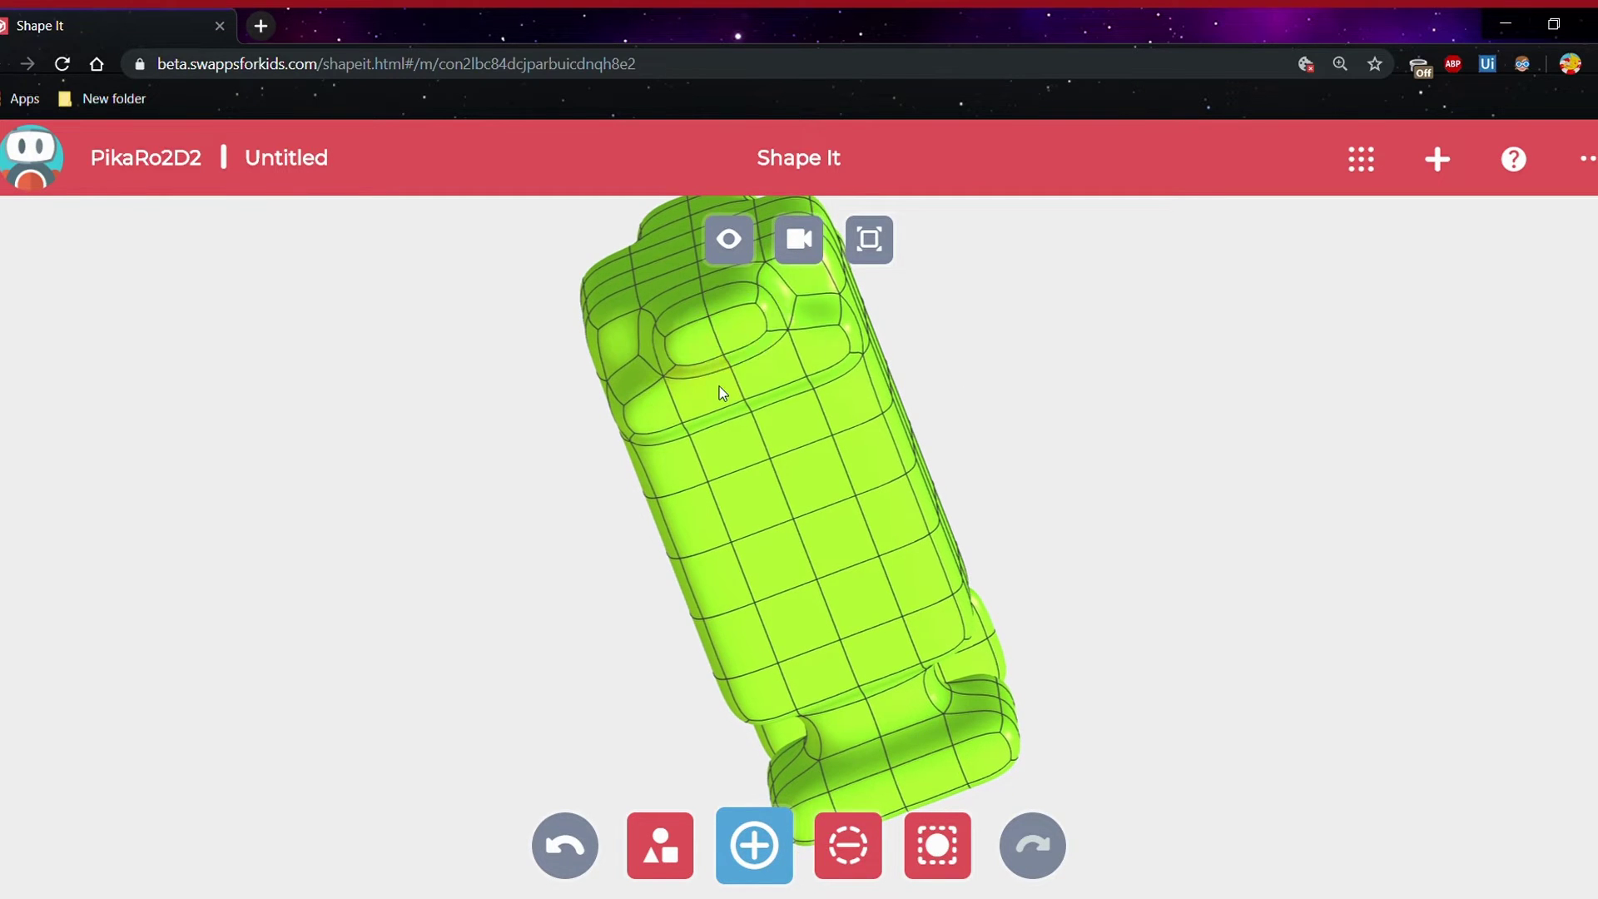
click(697, 396)
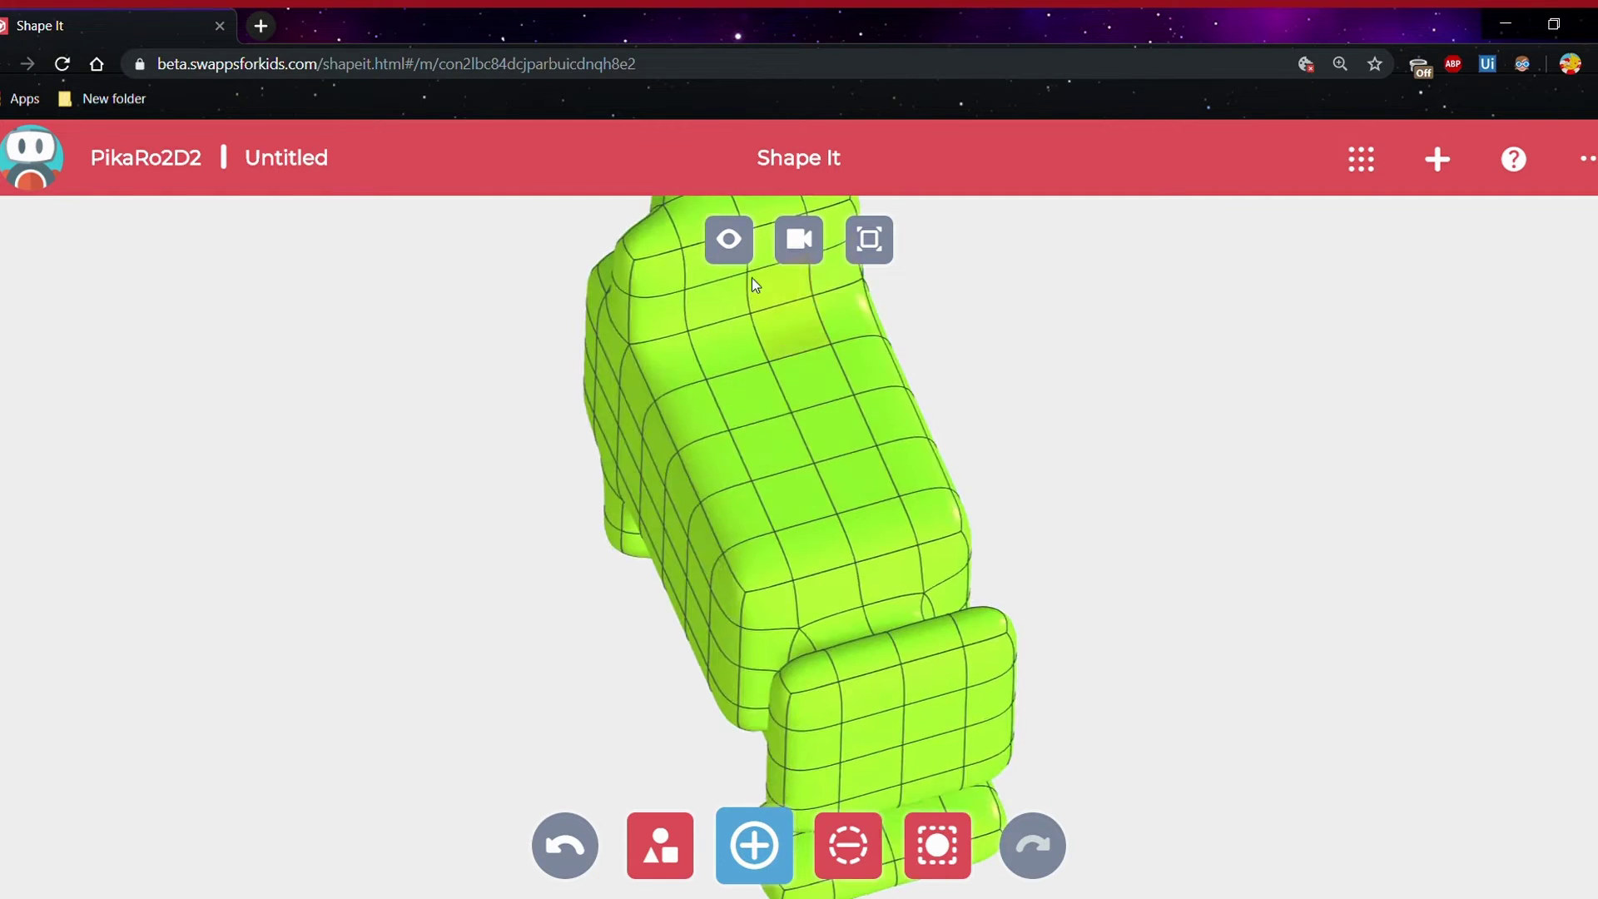
Extend a matching two-block-wide arm down from the second shoulder to slab level and widen its lower end into a foot
click(798, 240)
click(747, 297)
key(space)
click(747, 326)
click(791, 537)
click(811, 542)
click(791, 491)
drag(816, 506, 633, 386)
drag(1220, 558, 370, 458)
key(space)
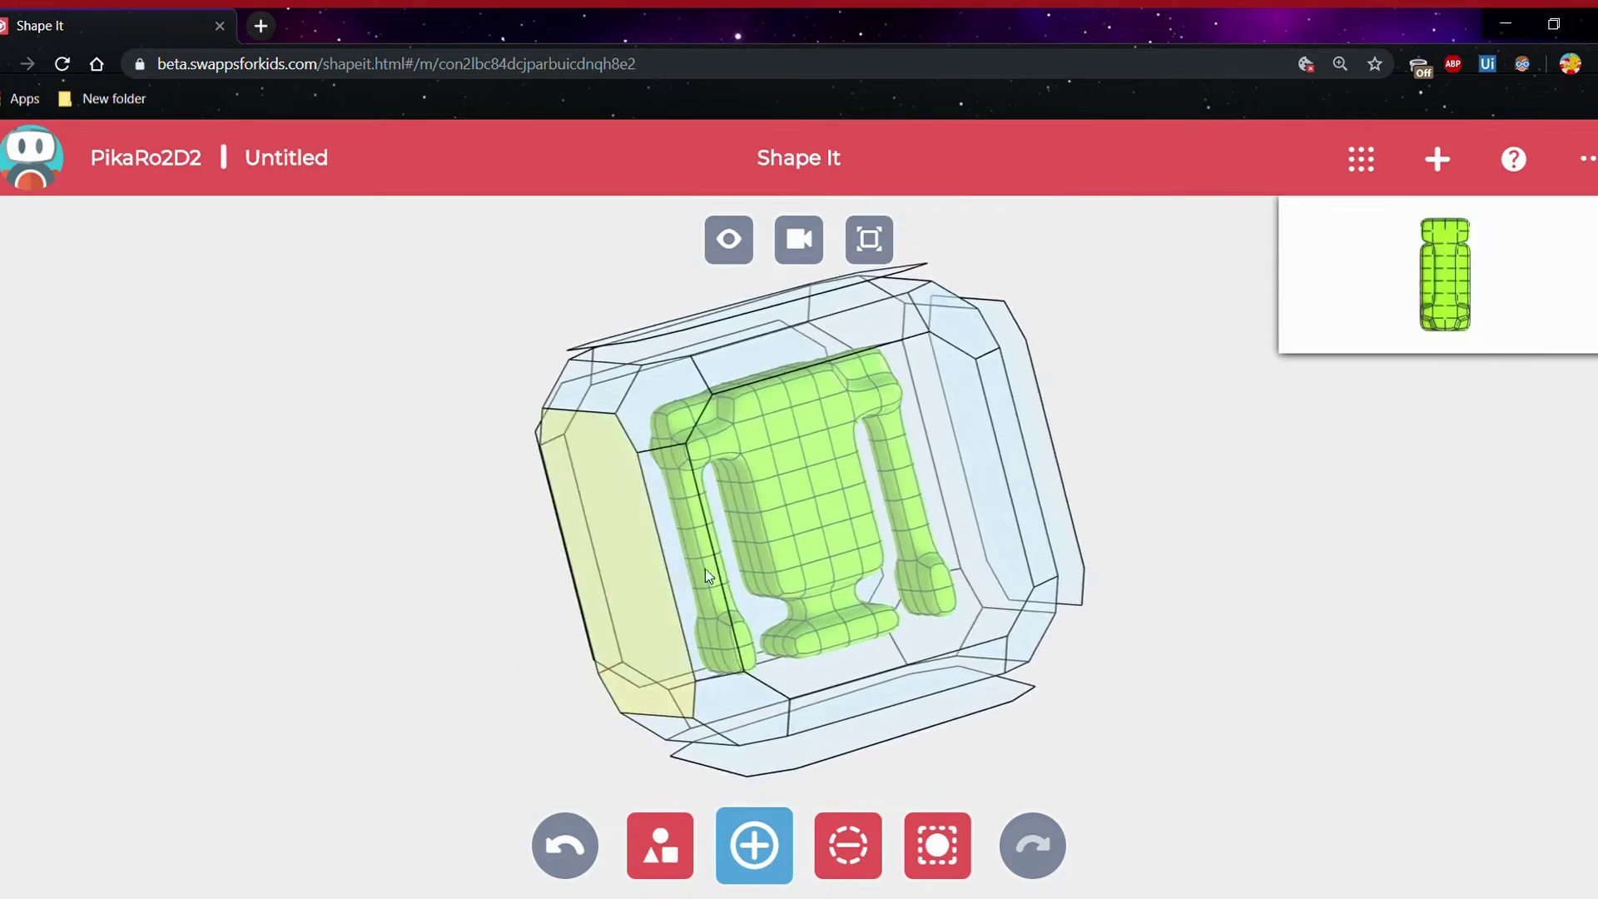
click(838, 562)
drag(837, 563, 942, 542)
drag(1184, 602, 1156, 631)
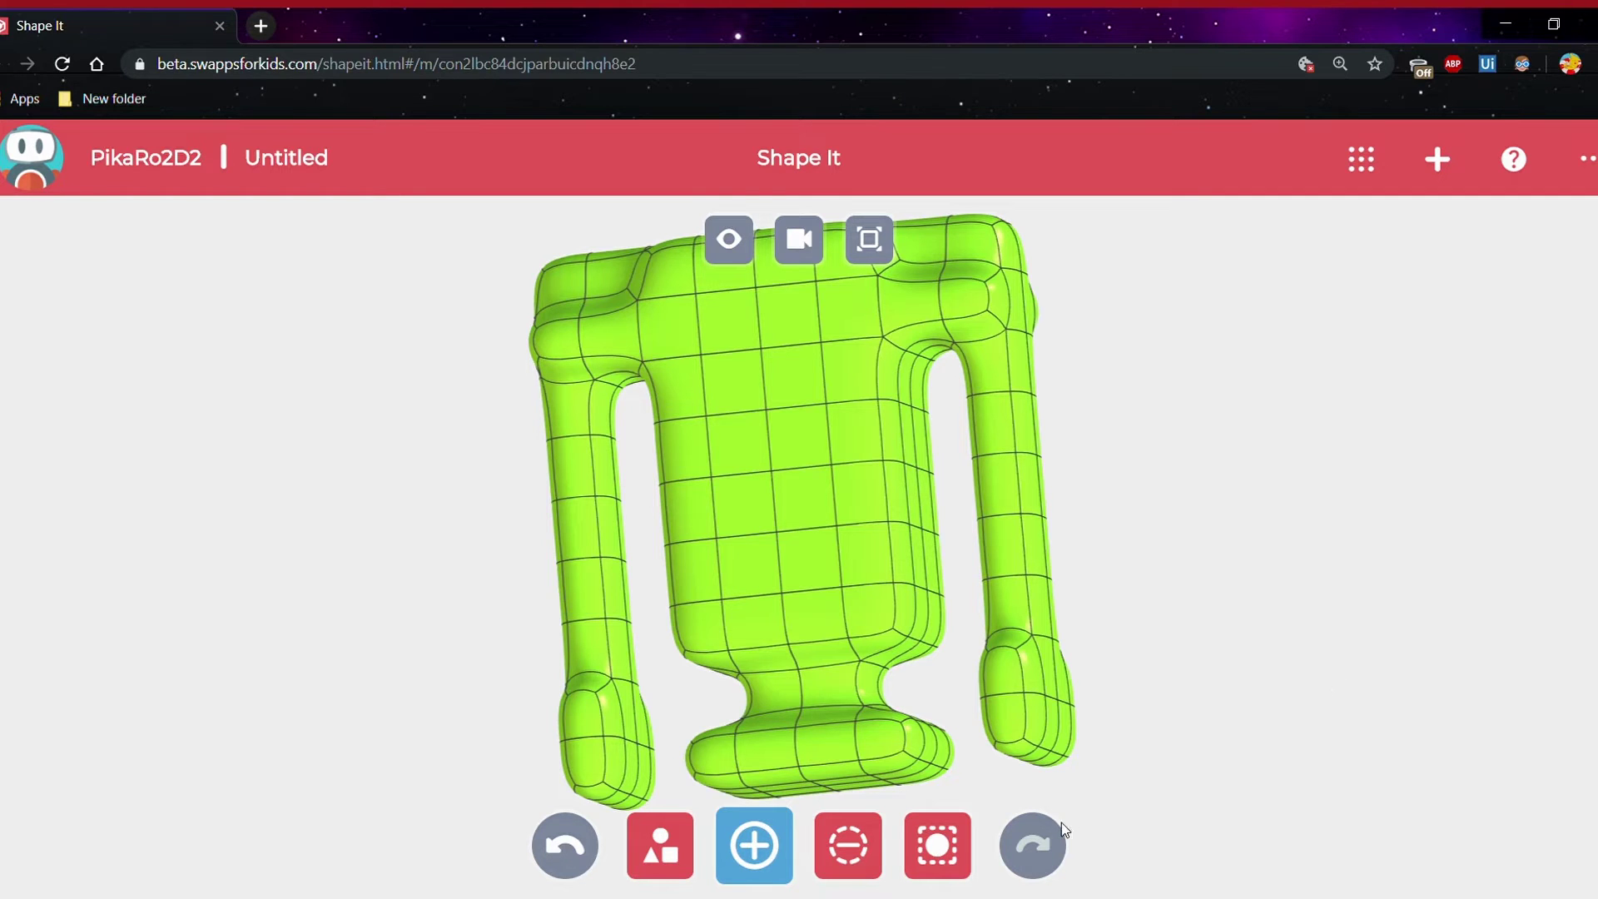
Place a separate block of material in the empty space beside the model and extend it to two blocks
click(1327, 557)
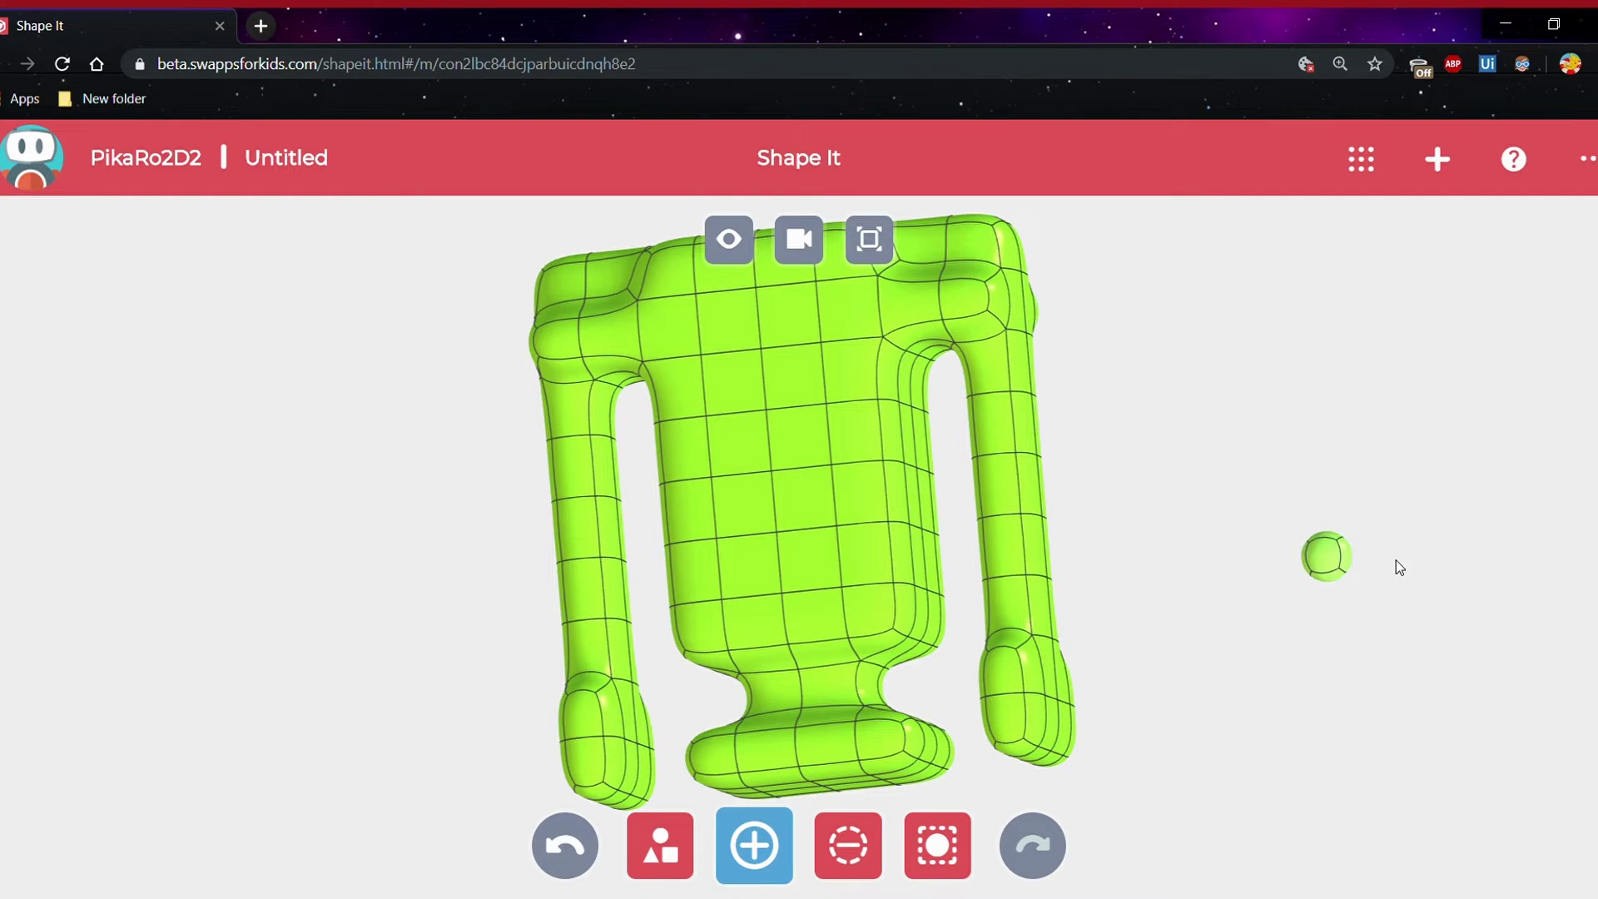
drag(1399, 564, 1391, 625)
drag(1214, 492, 1395, 707)
click(1310, 614)
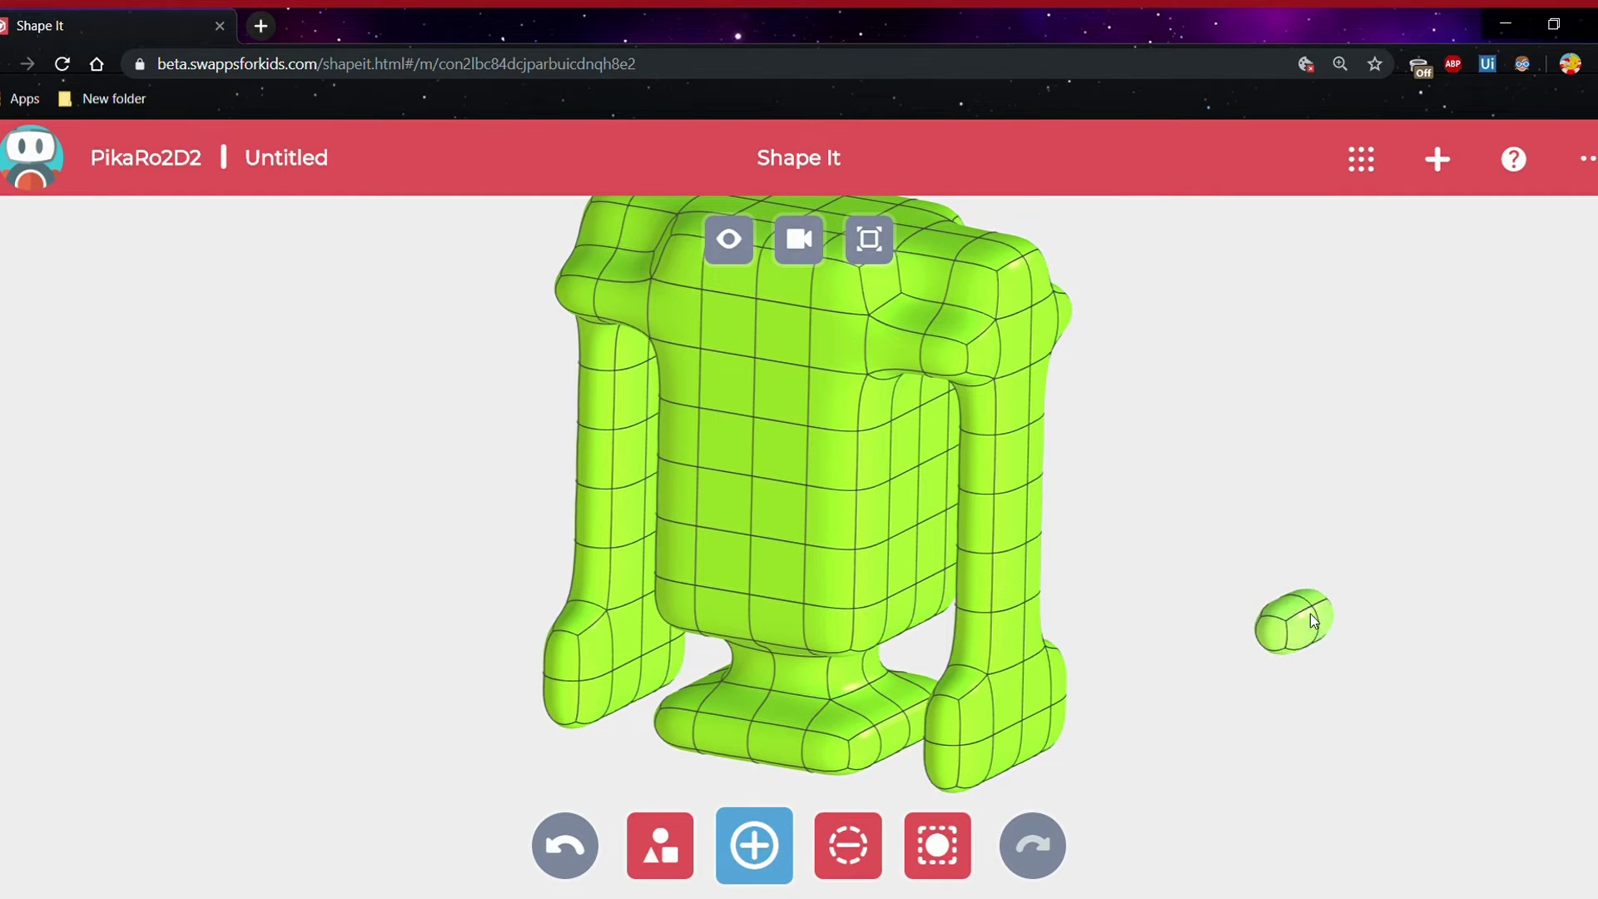
Stop adding material, select the separate two-block piece and change it from smooth to sharp-edged
click(754, 842)
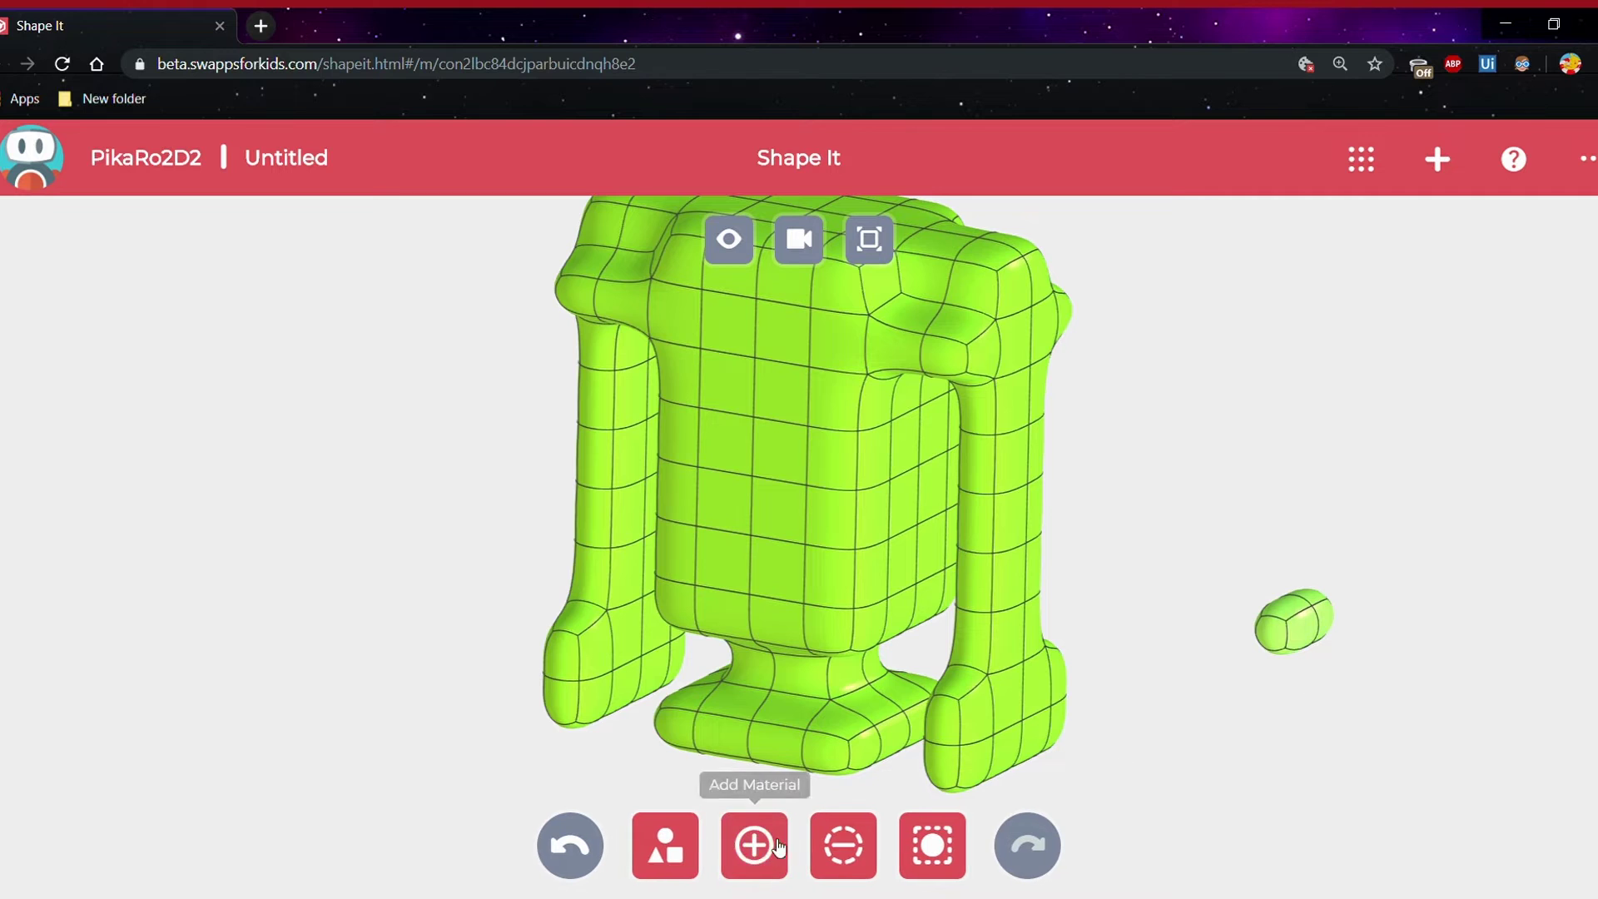
drag(1236, 563, 1378, 684)
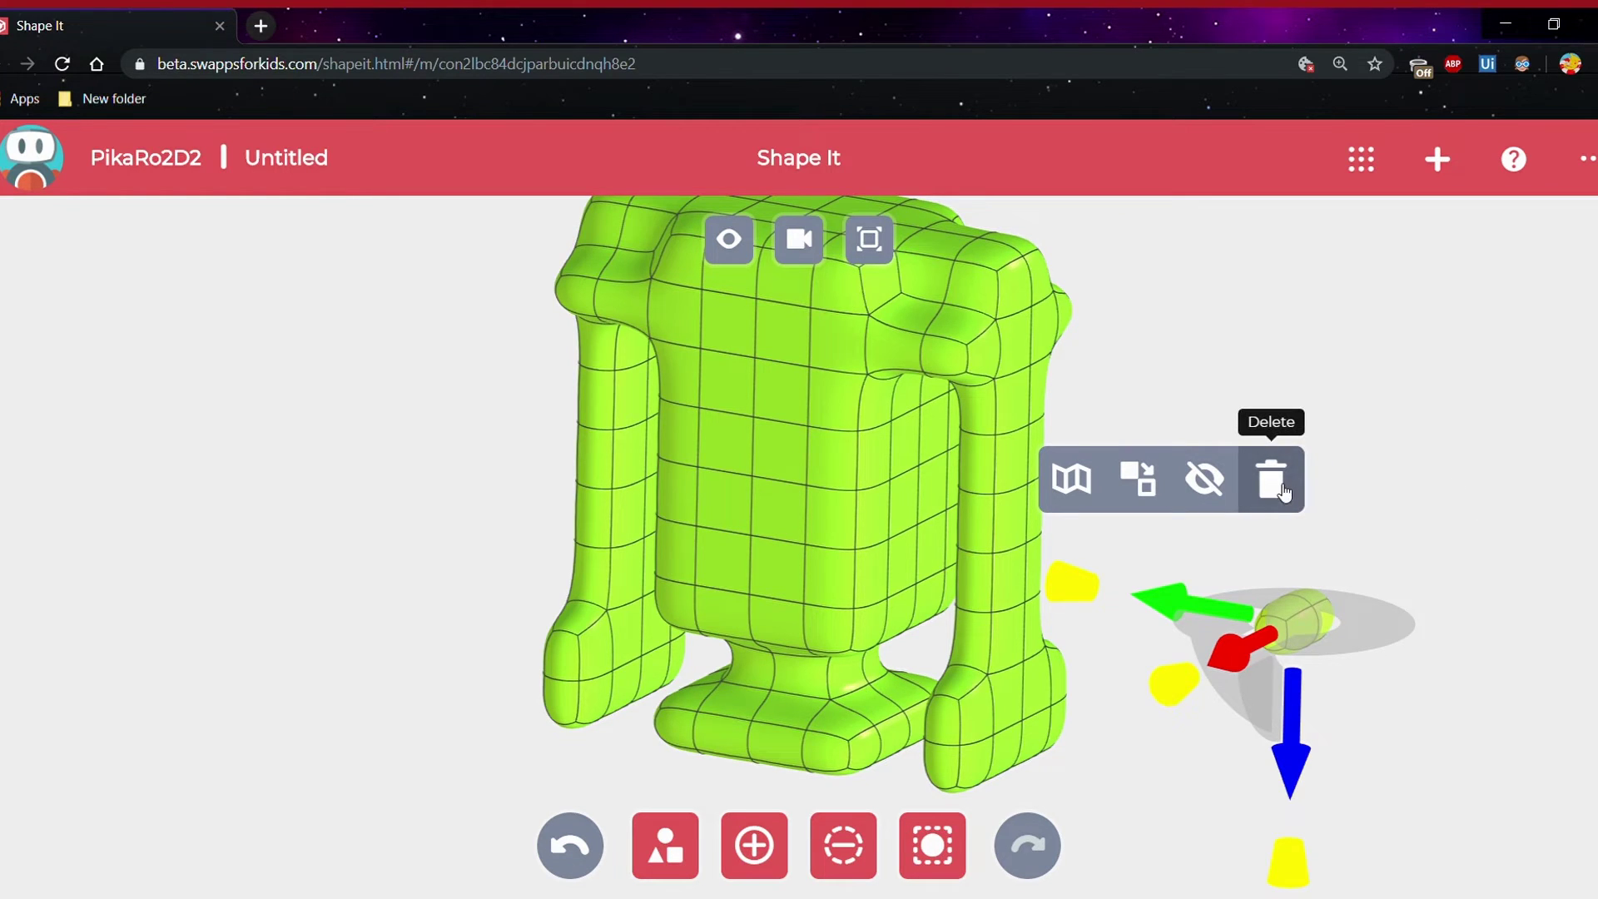
click(1080, 483)
click(1503, 571)
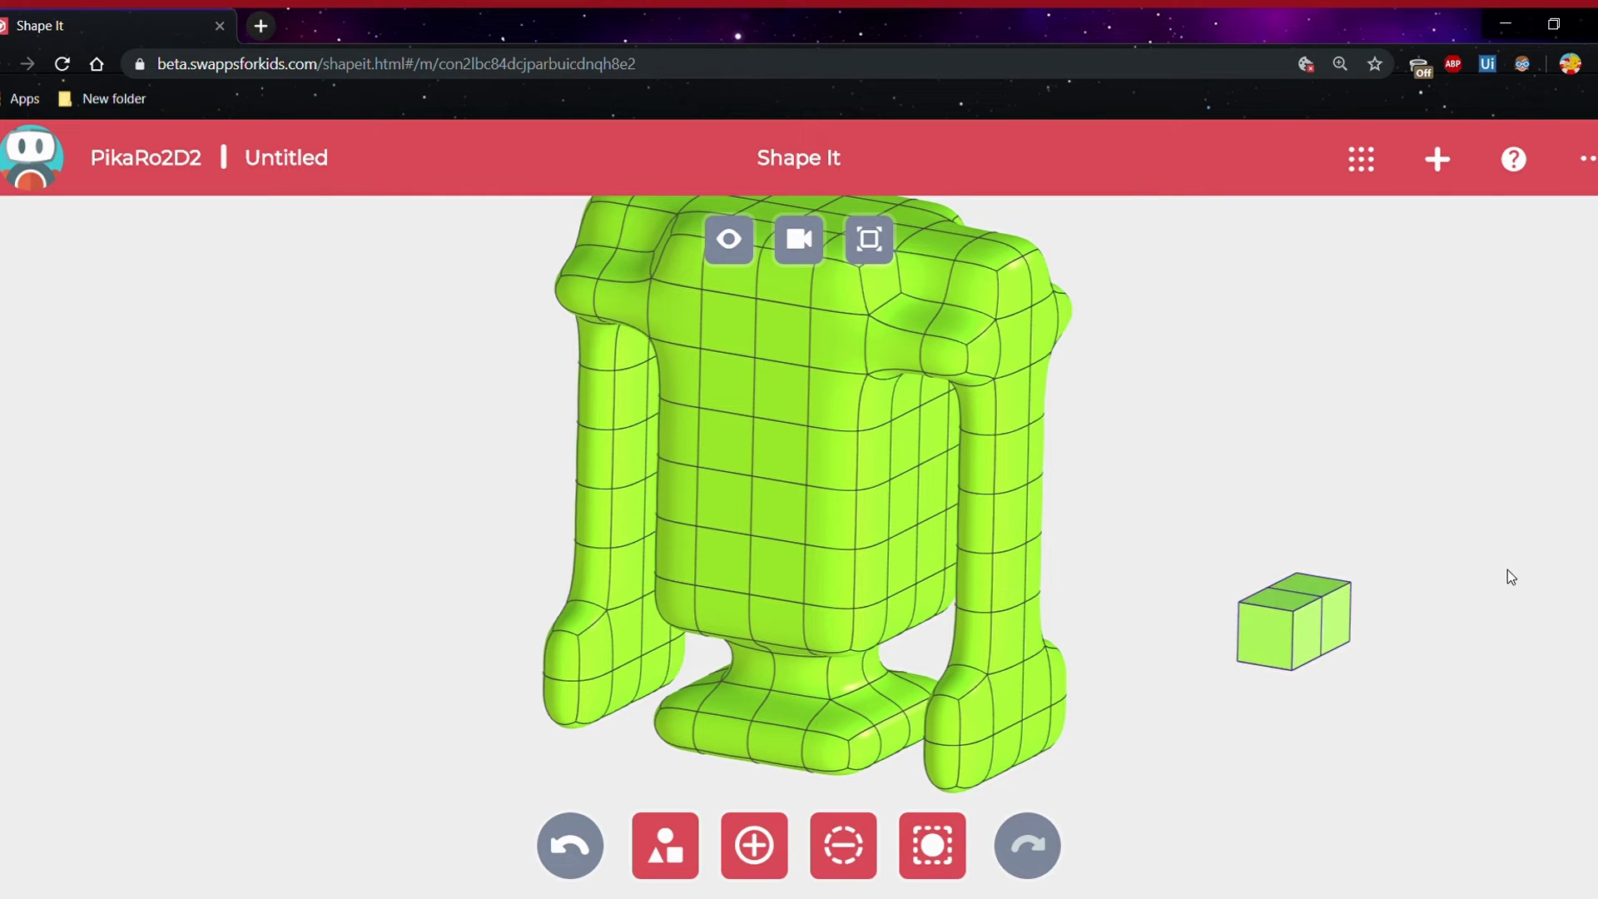
Remove the separate sharp-edged two-block piece beside the model
drag(1506, 570, 1390, 606)
drag(1091, 704, 1201, 696)
click(843, 845)
click(1057, 711)
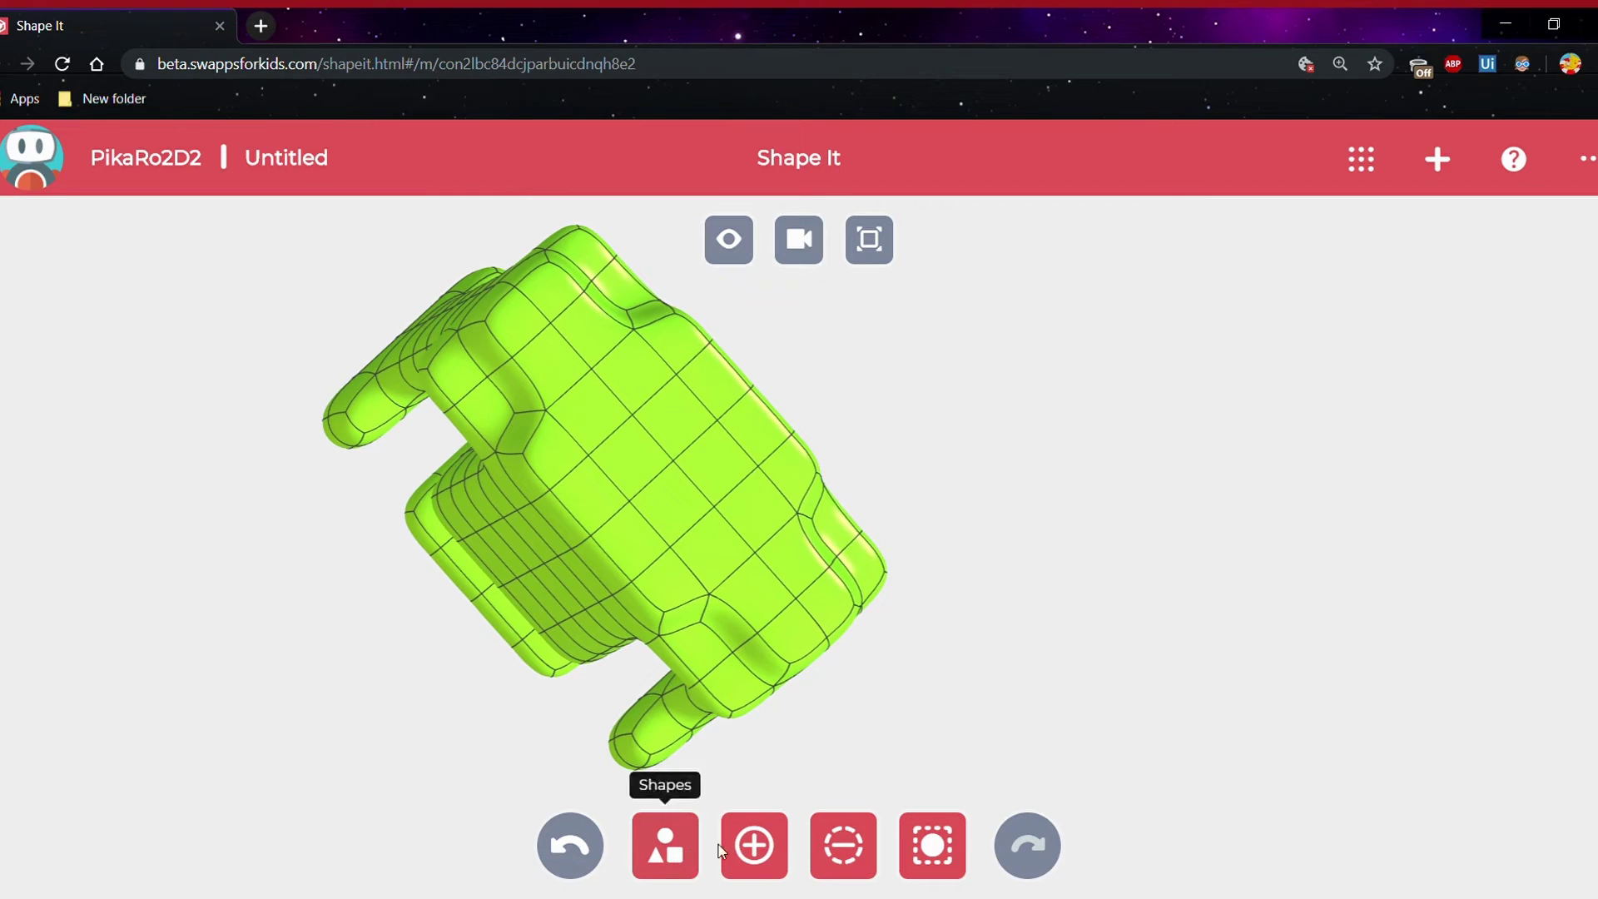
Add a raised 2×2 block of material in the middle of the body's top face
click(755, 846)
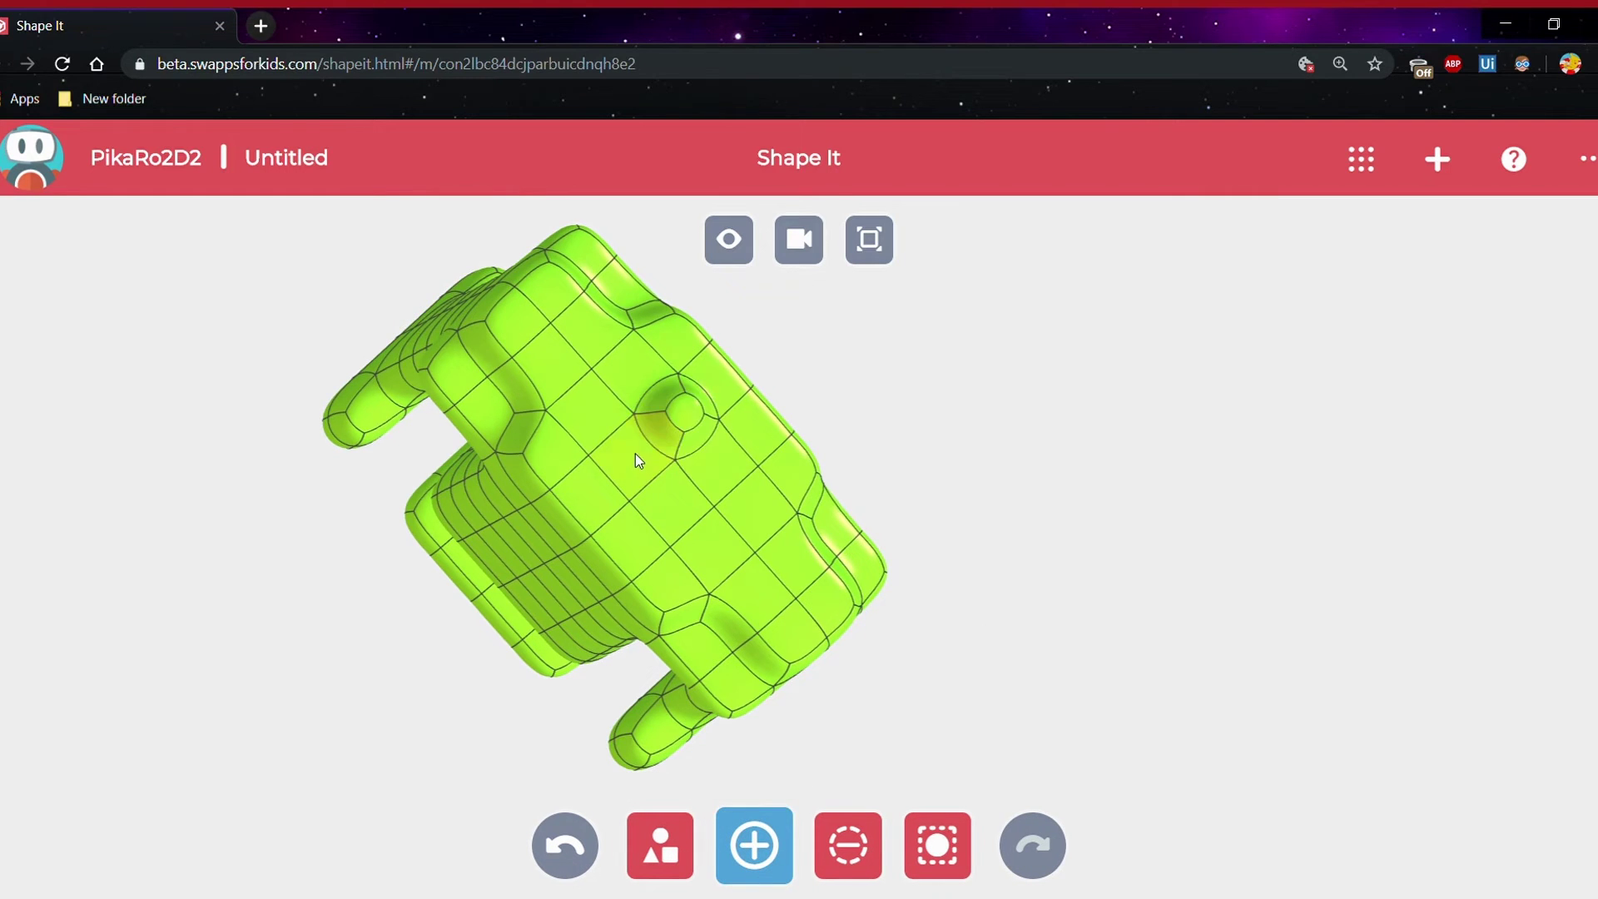
mouse_move(637, 457)
mouse_down()
mouse_move(664, 490)
mouse_move(703, 470)
mouse_up()
drag(989, 562, 1060, 485)
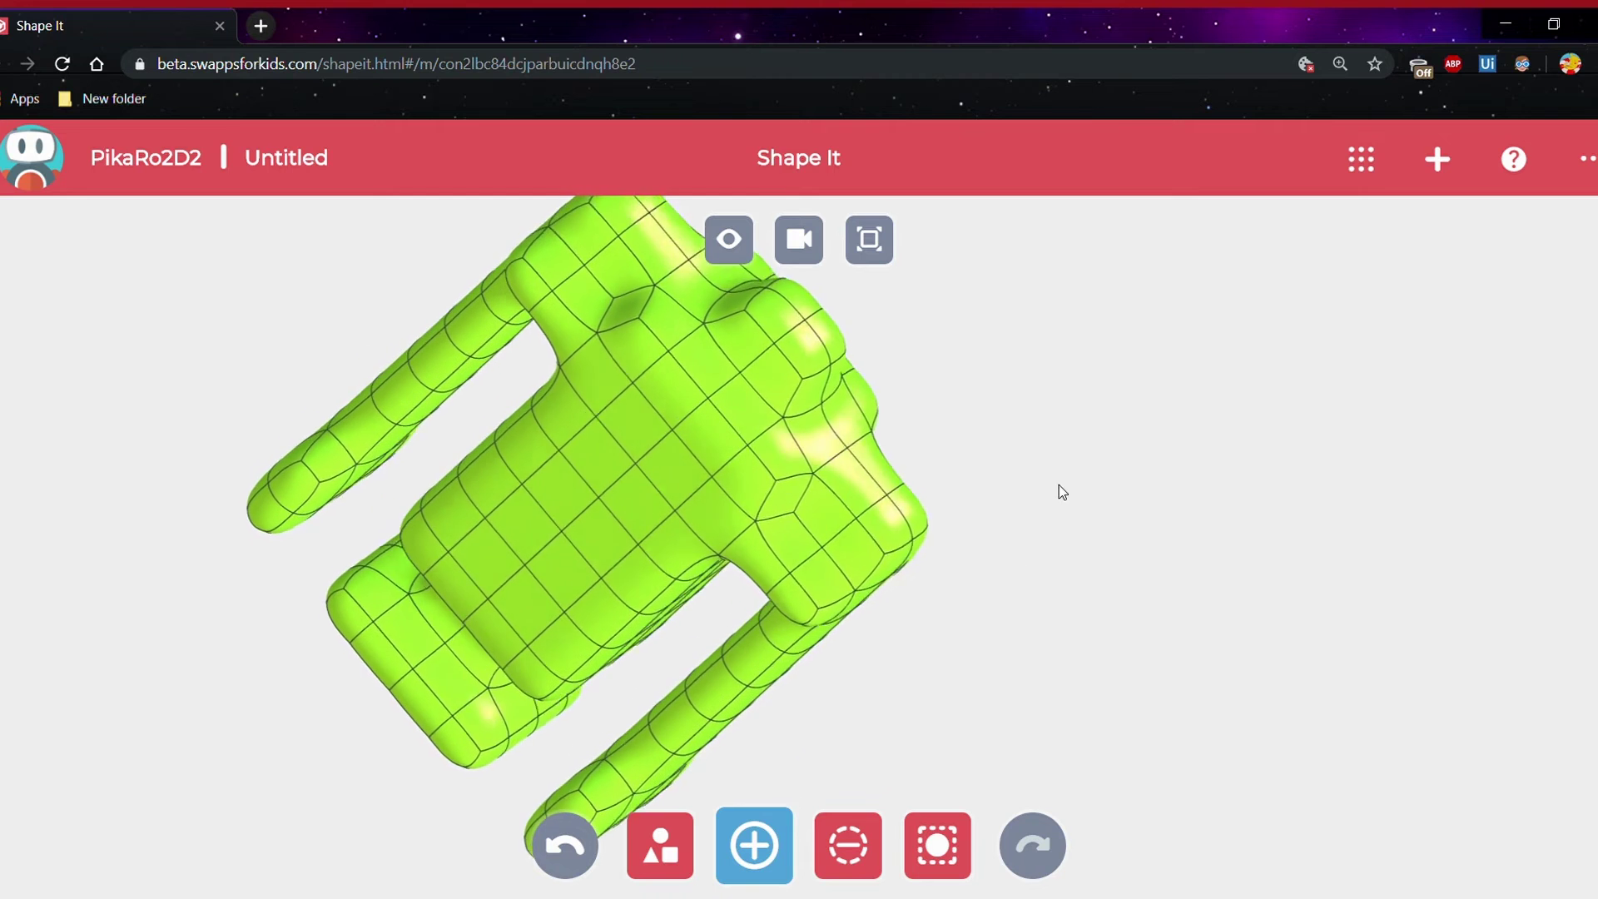
click(660, 847)
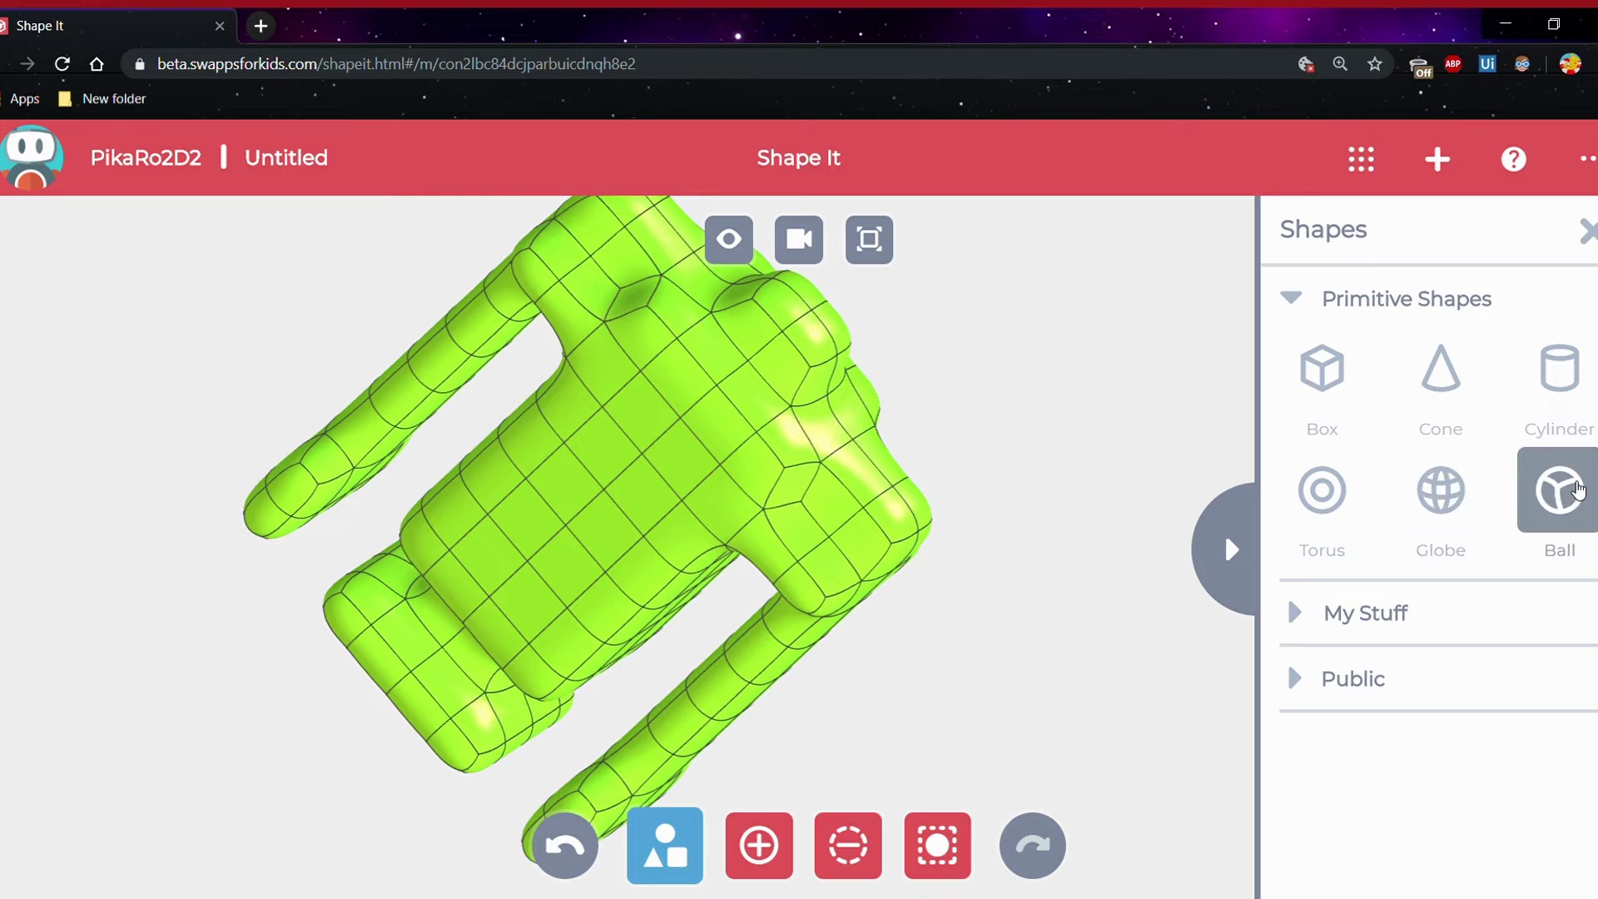
click(1578, 490)
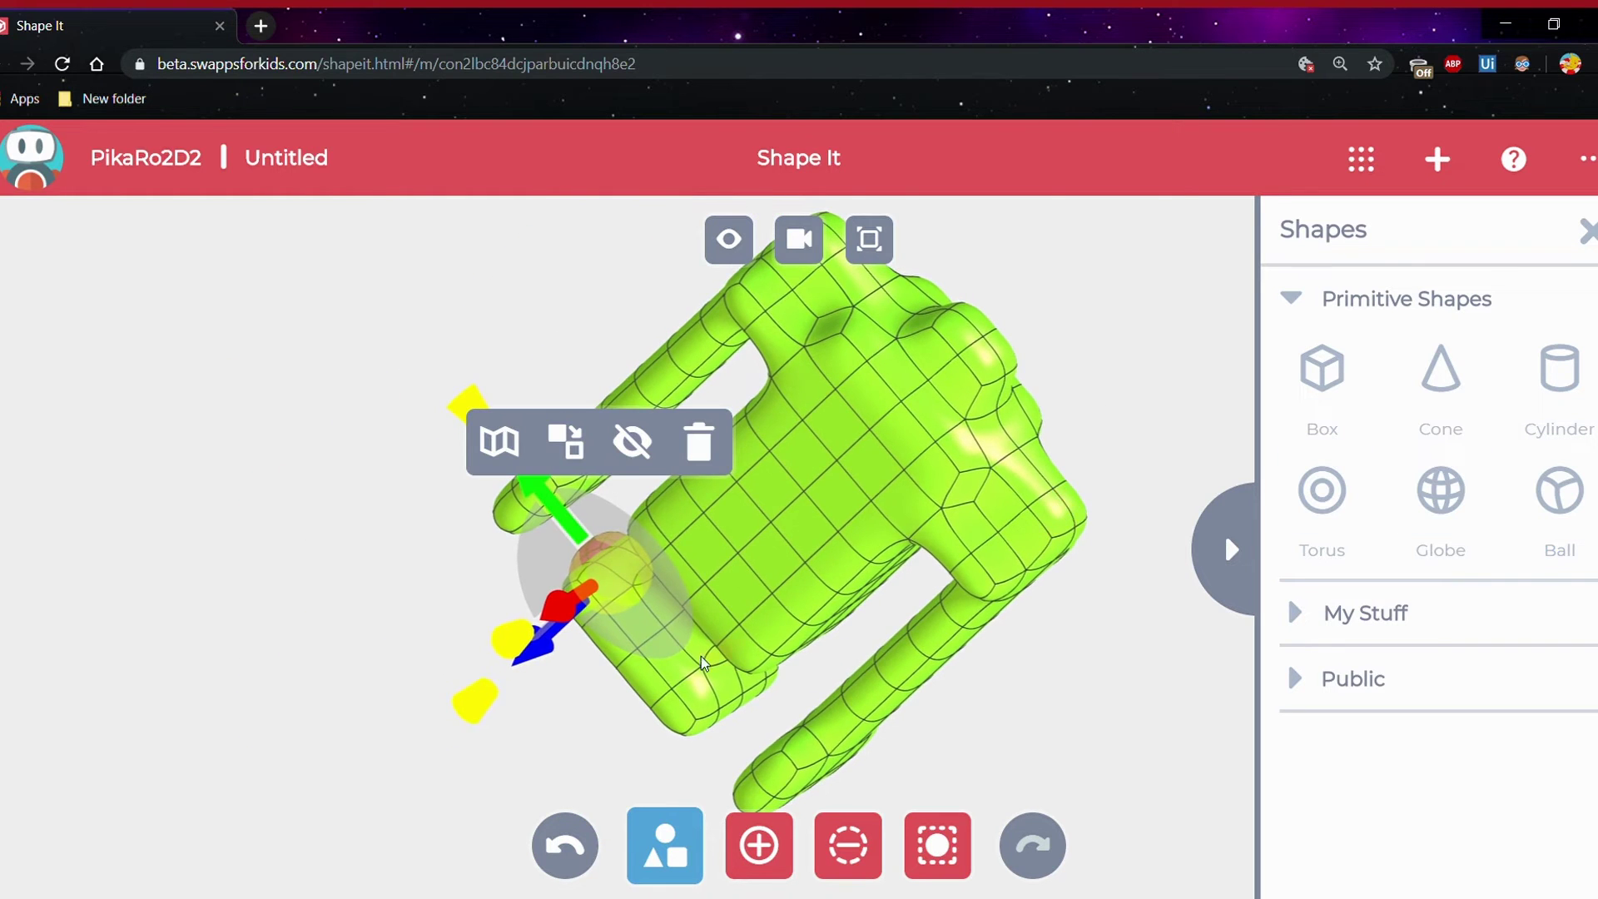
drag(590, 691, 534, 676)
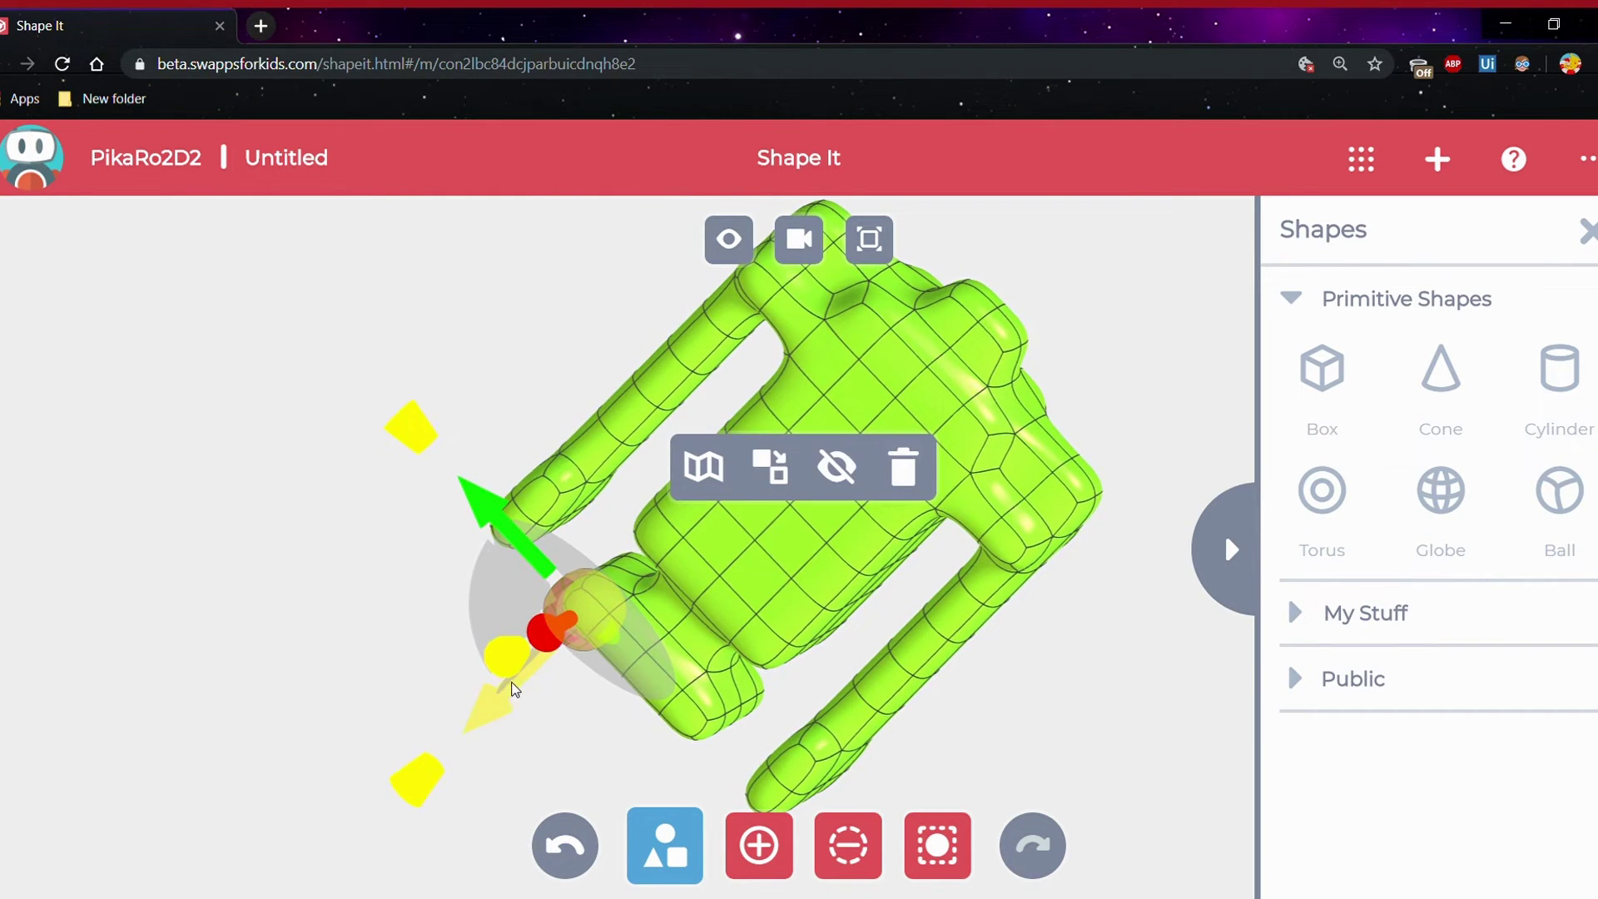
click(903, 466)
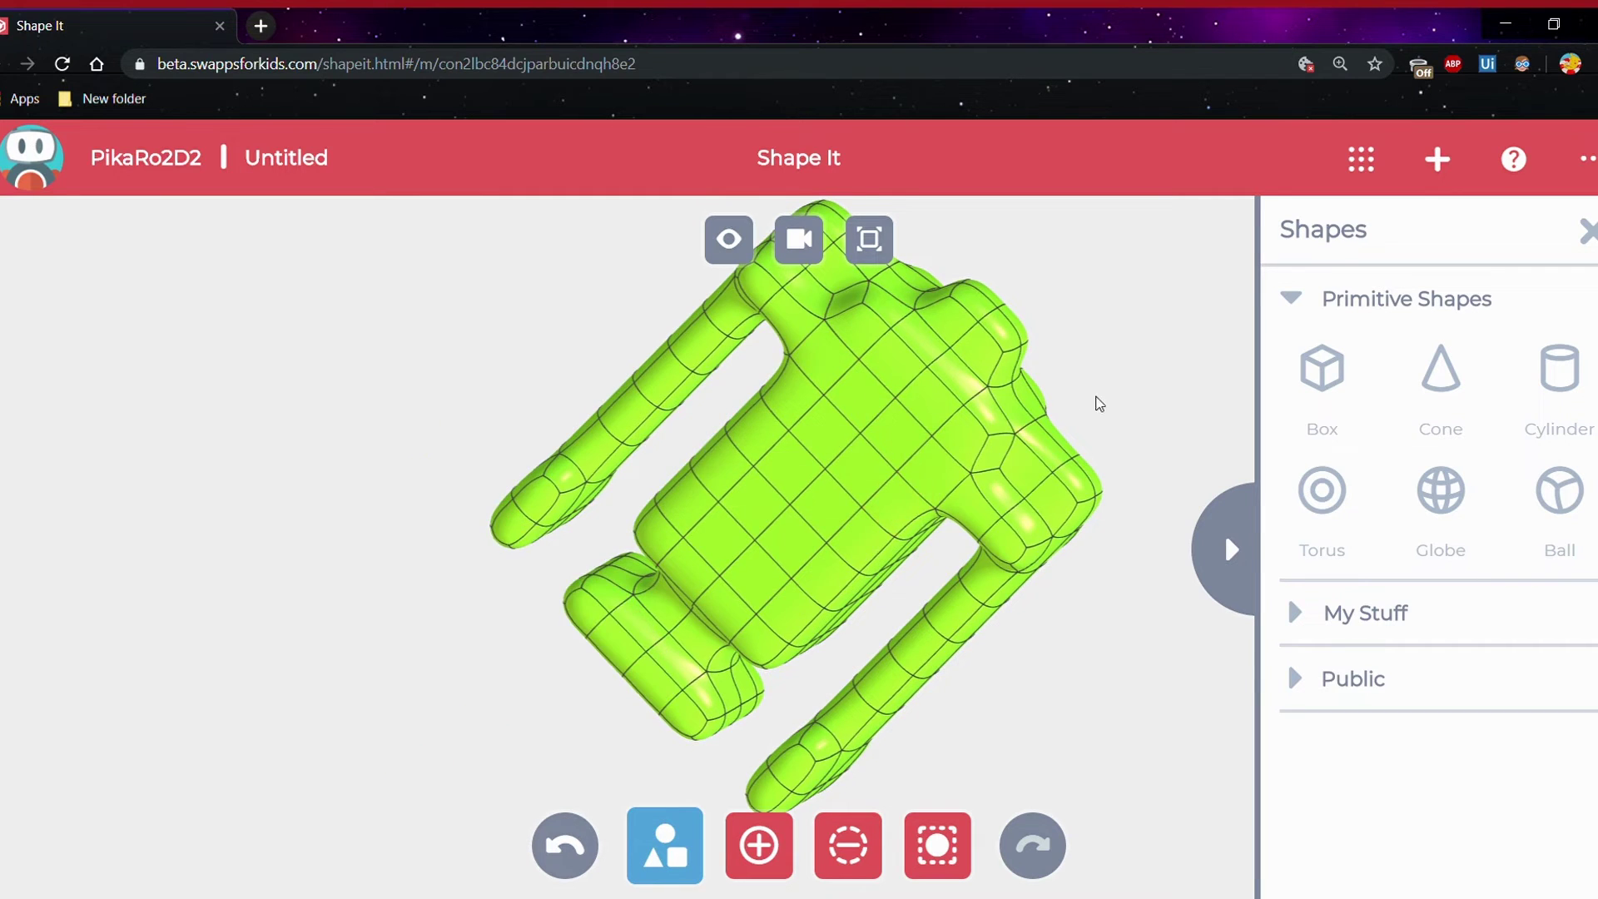
Add a Ball primitive and move it off the model into the empty space beyond the body's top
drag(1066, 426, 1007, 467)
click(877, 422)
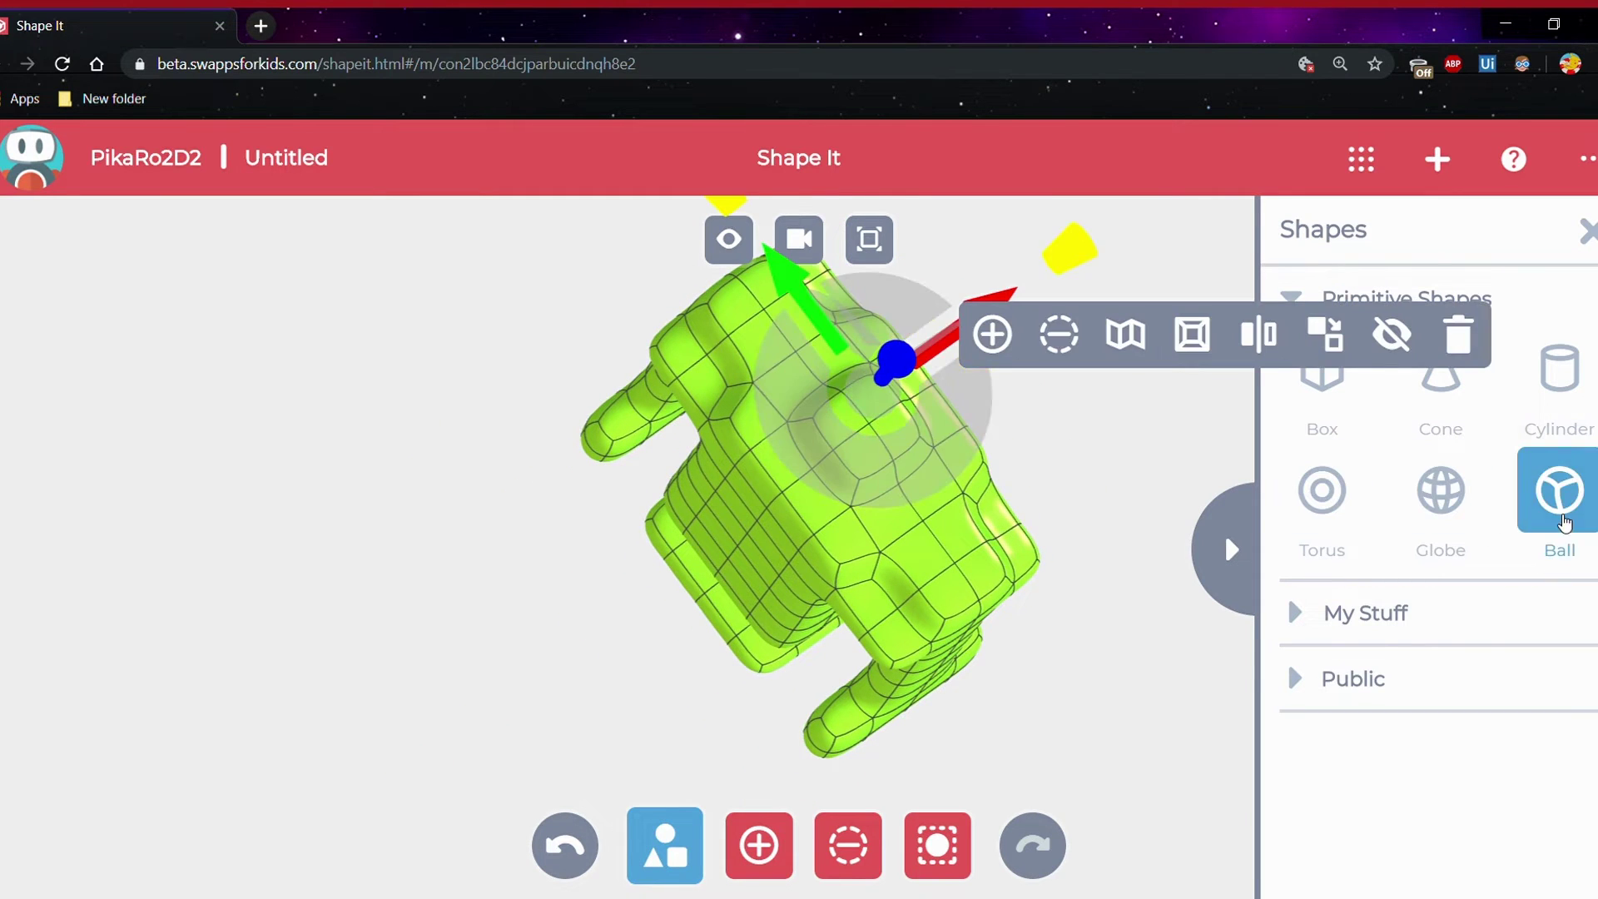
click(1560, 515)
drag(1125, 508, 1171, 463)
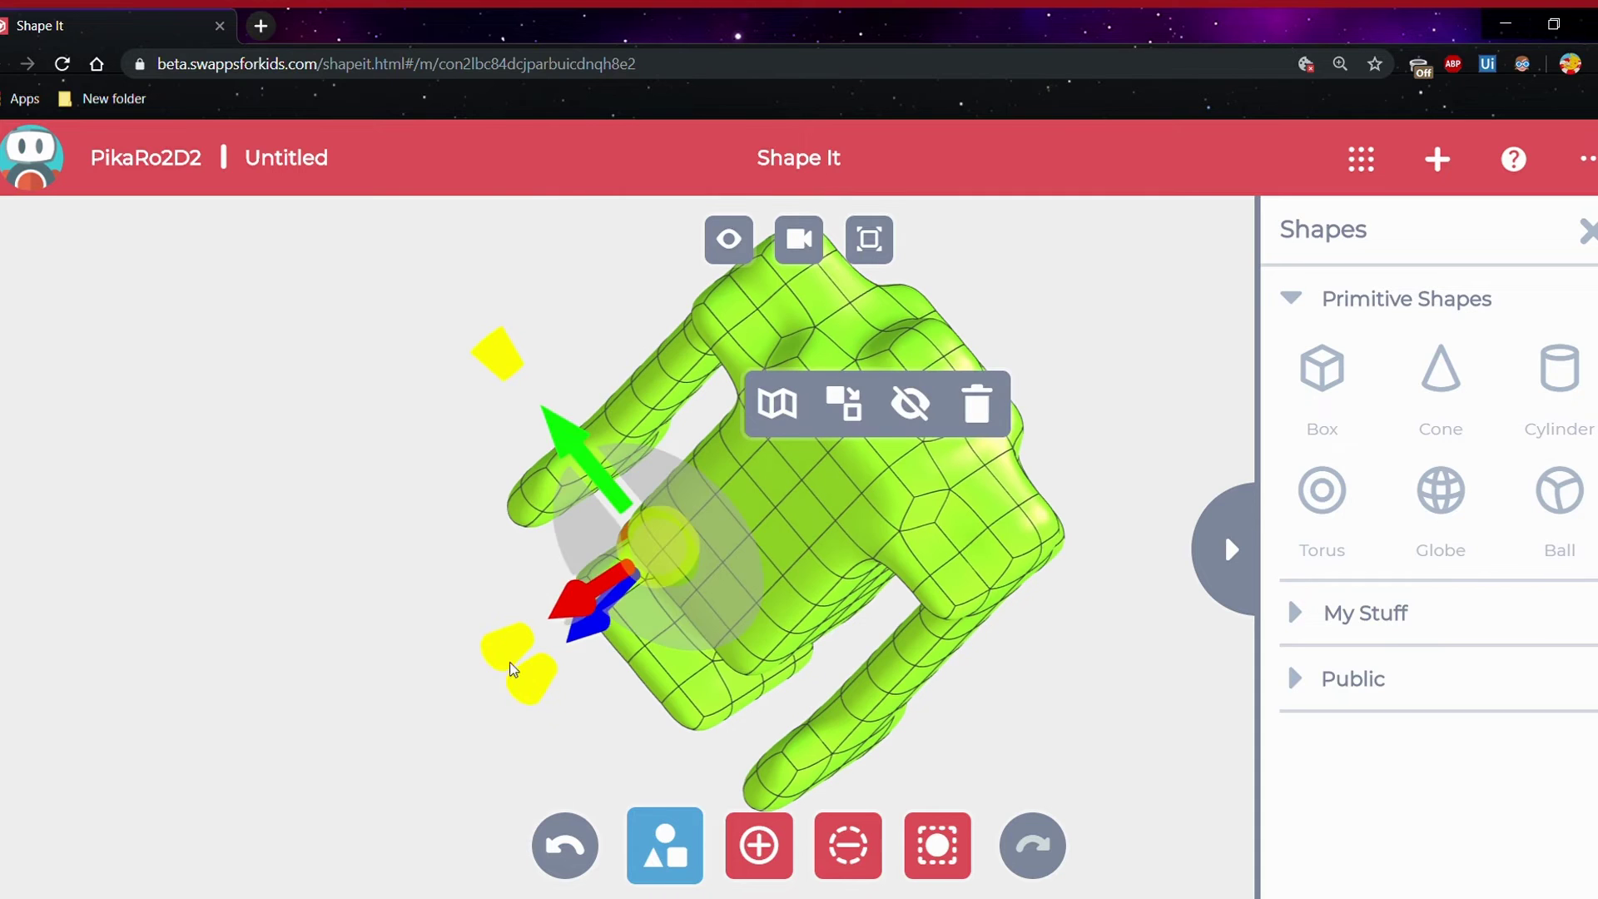
drag(579, 472, 448, 315)
drag(448, 454, 954, 409)
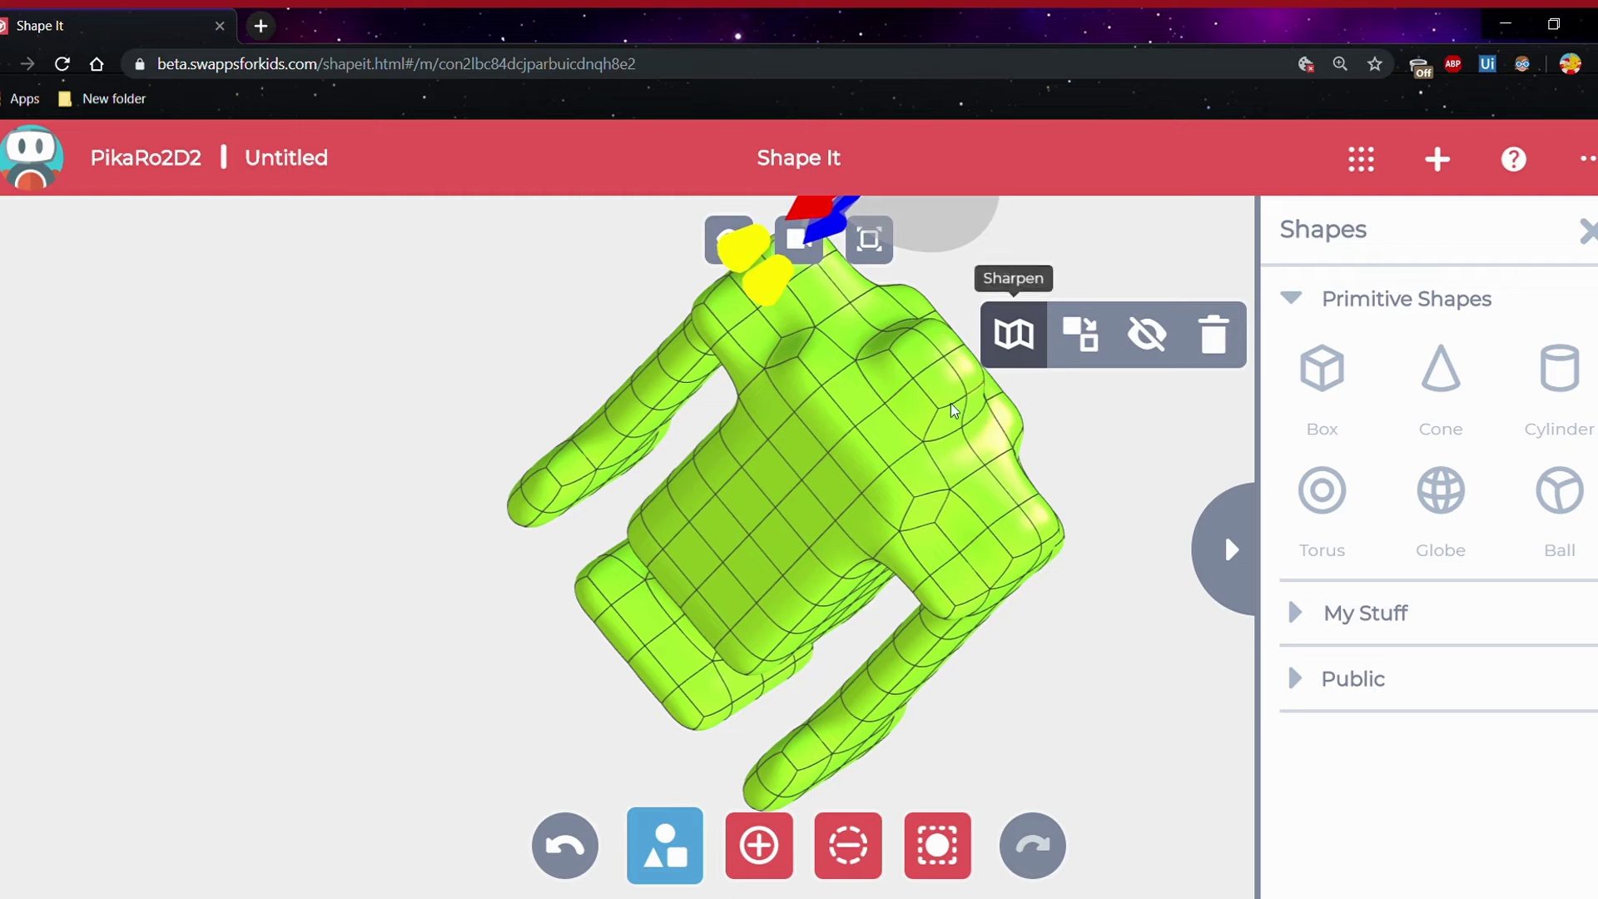
click(1116, 432)
Select the ball as a body and move it back over the raised block on top of the model
drag(1117, 432, 957, 439)
click(937, 845)
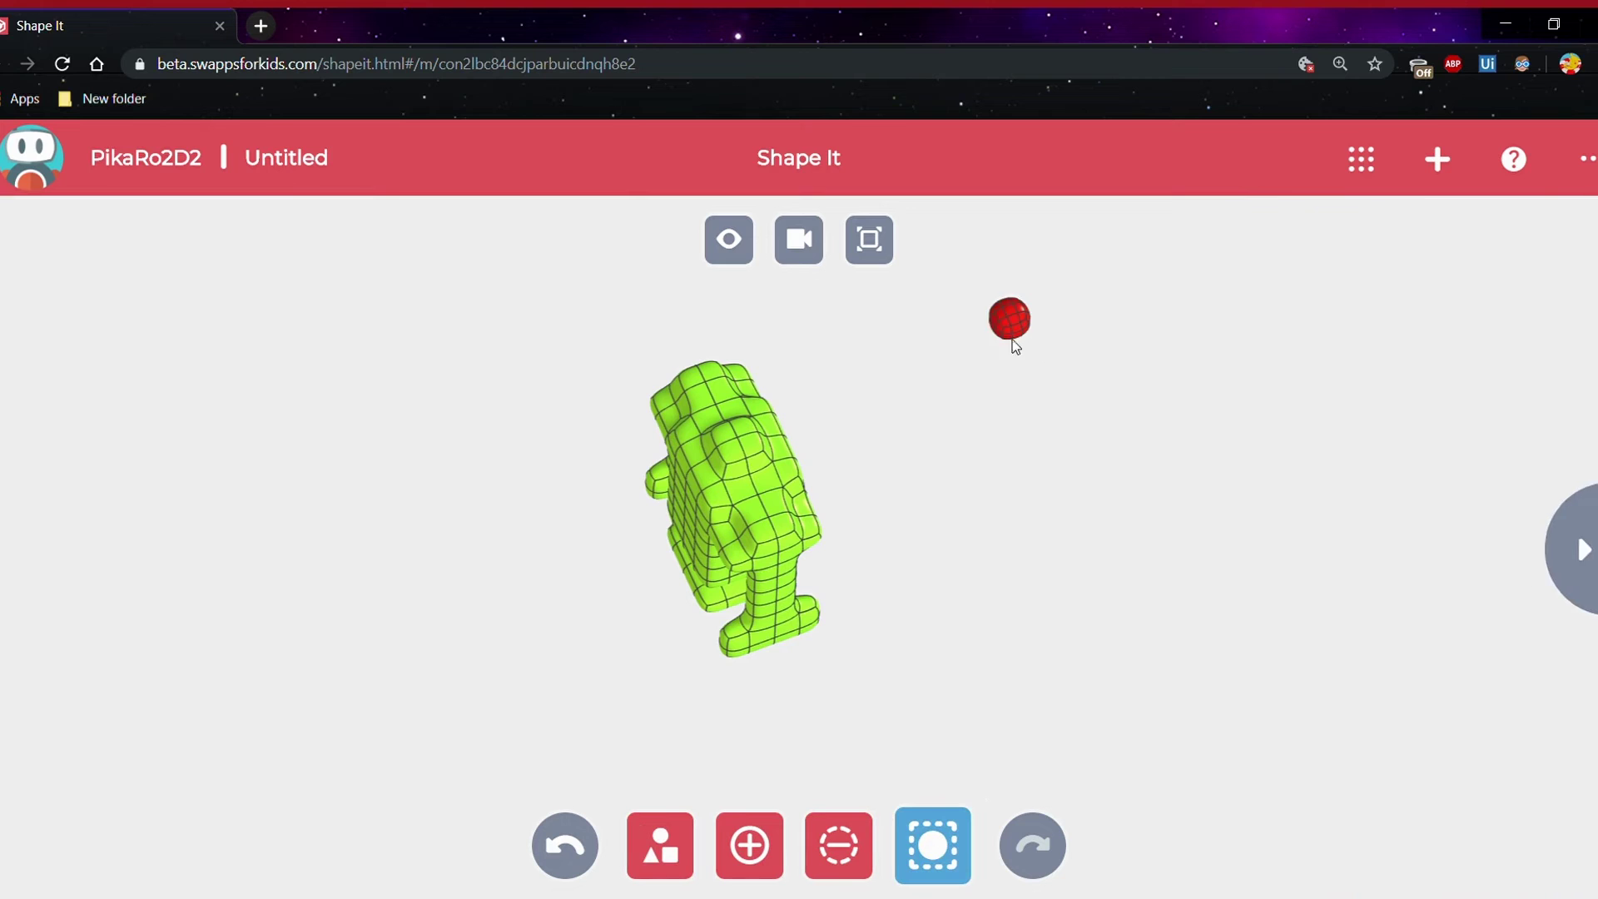
click(1010, 325)
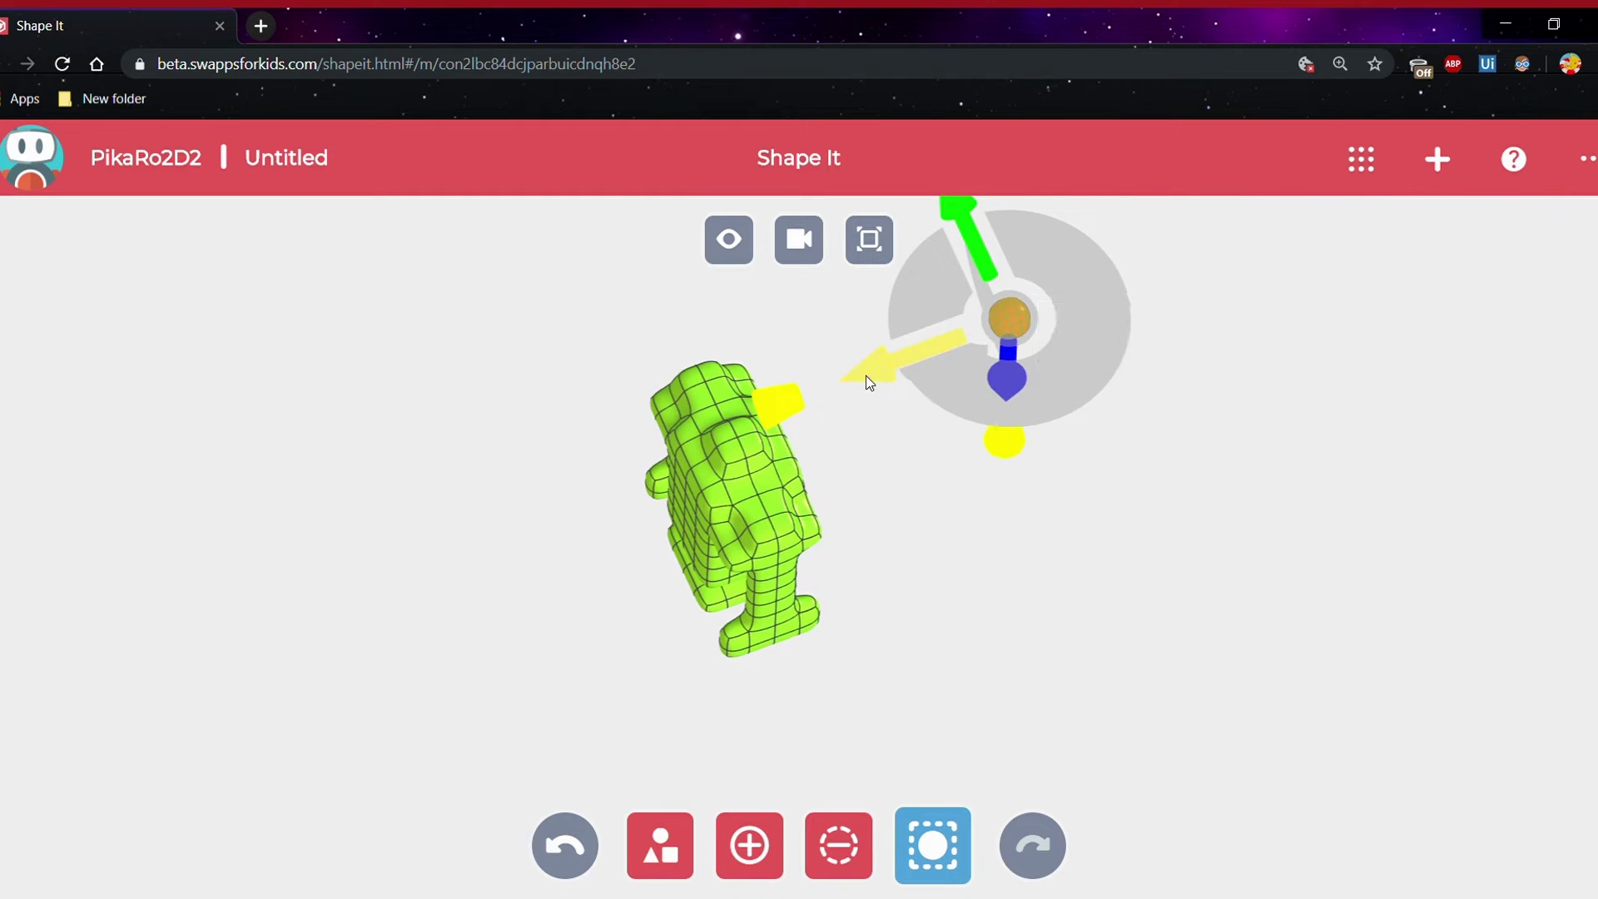
drag(849, 383, 736, 457)
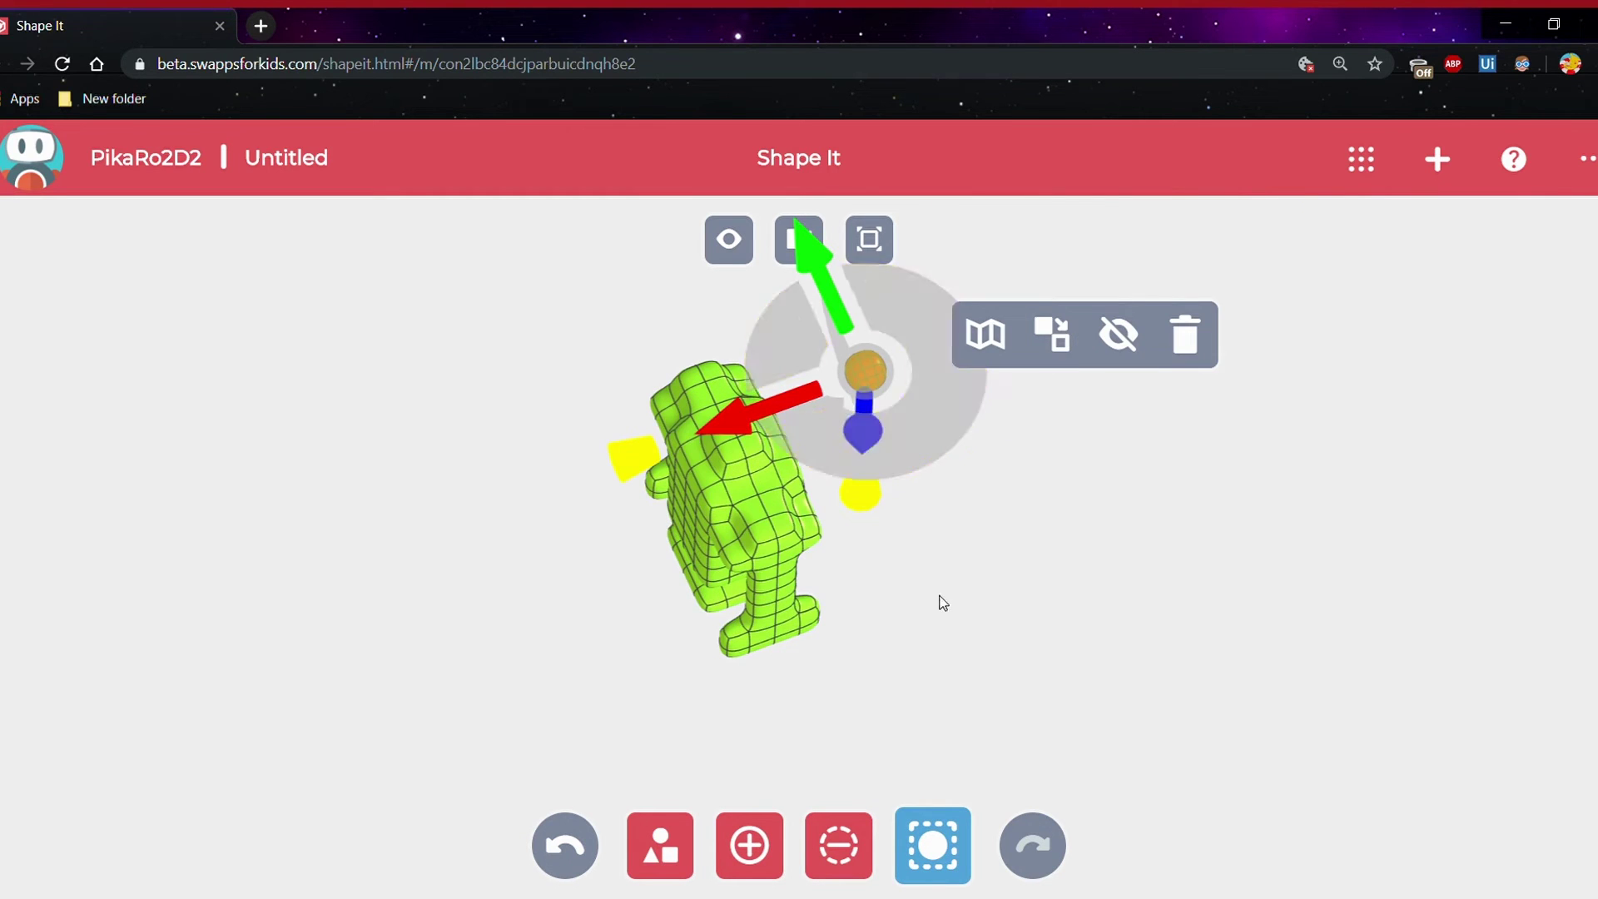
drag(941, 607, 926, 511)
drag(874, 646, 880, 363)
drag(966, 391, 1005, 606)
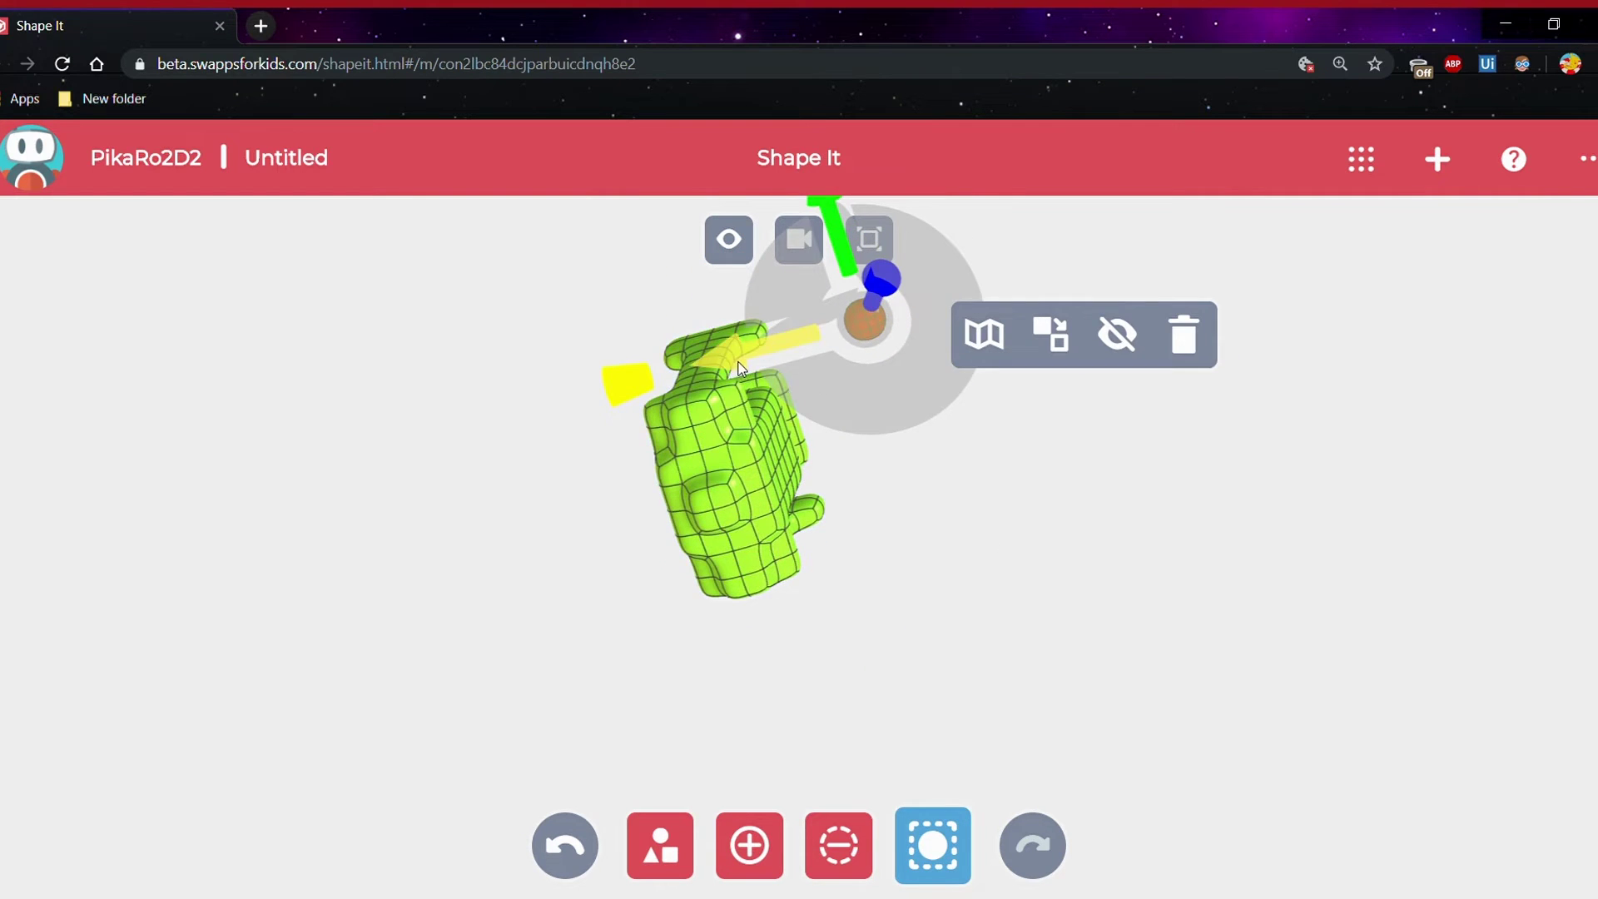
drag(701, 363, 658, 373)
drag(543, 413, 532, 416)
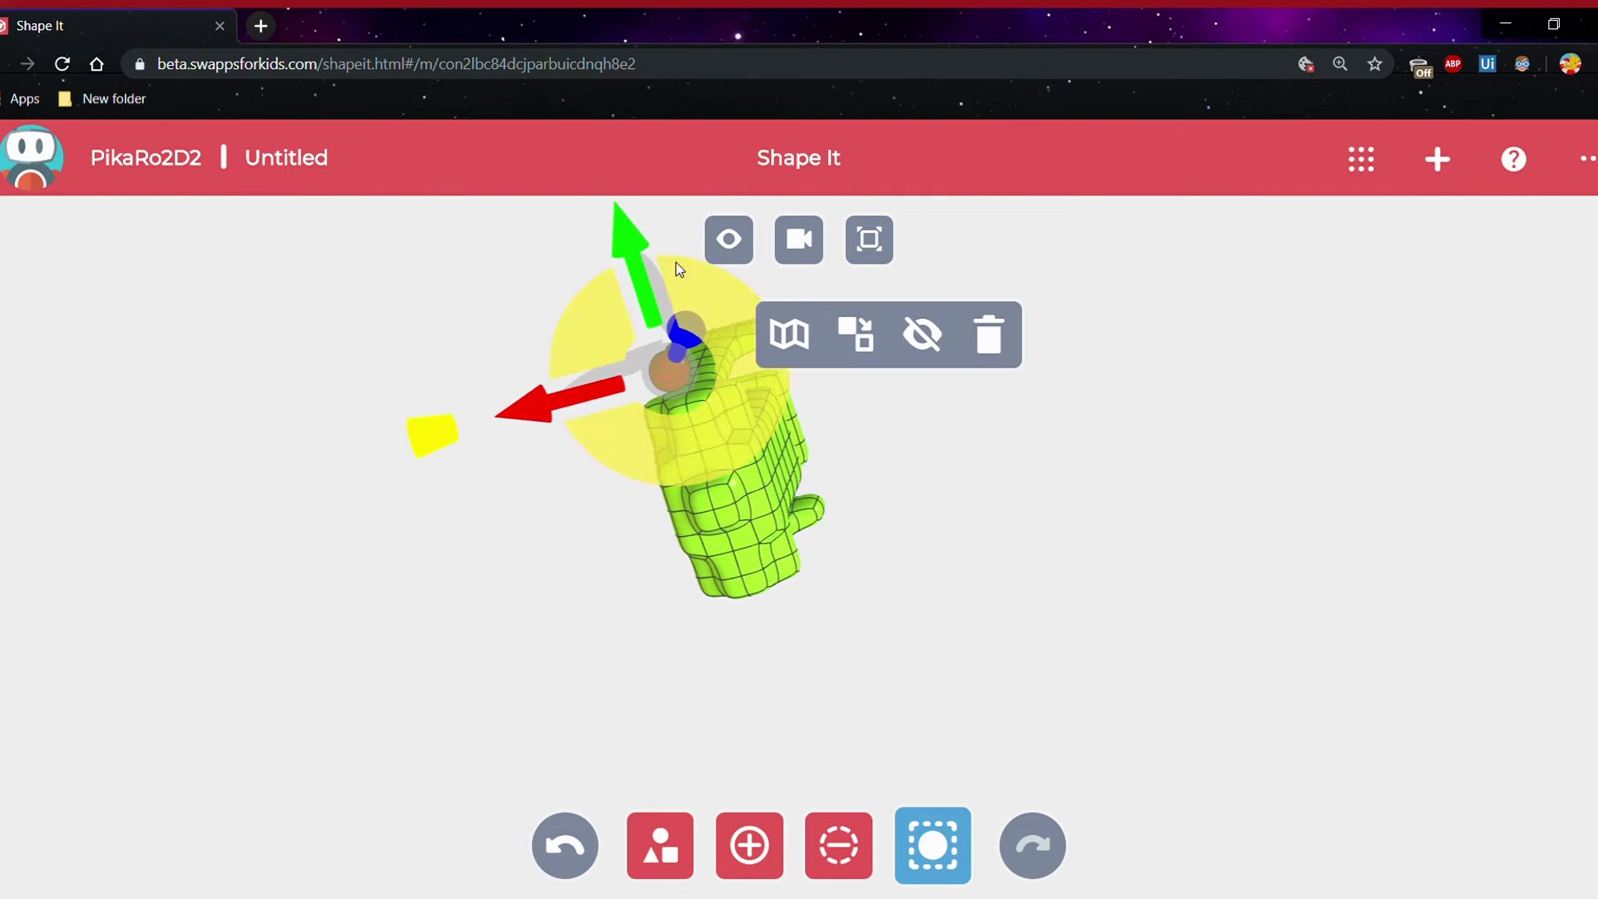
drag(637, 243, 648, 396)
Check the ball's alignment from directly above and seat it centred on the raised block, then deselect it
drag(945, 686, 891, 625)
scroll(886, 618, down, 3)
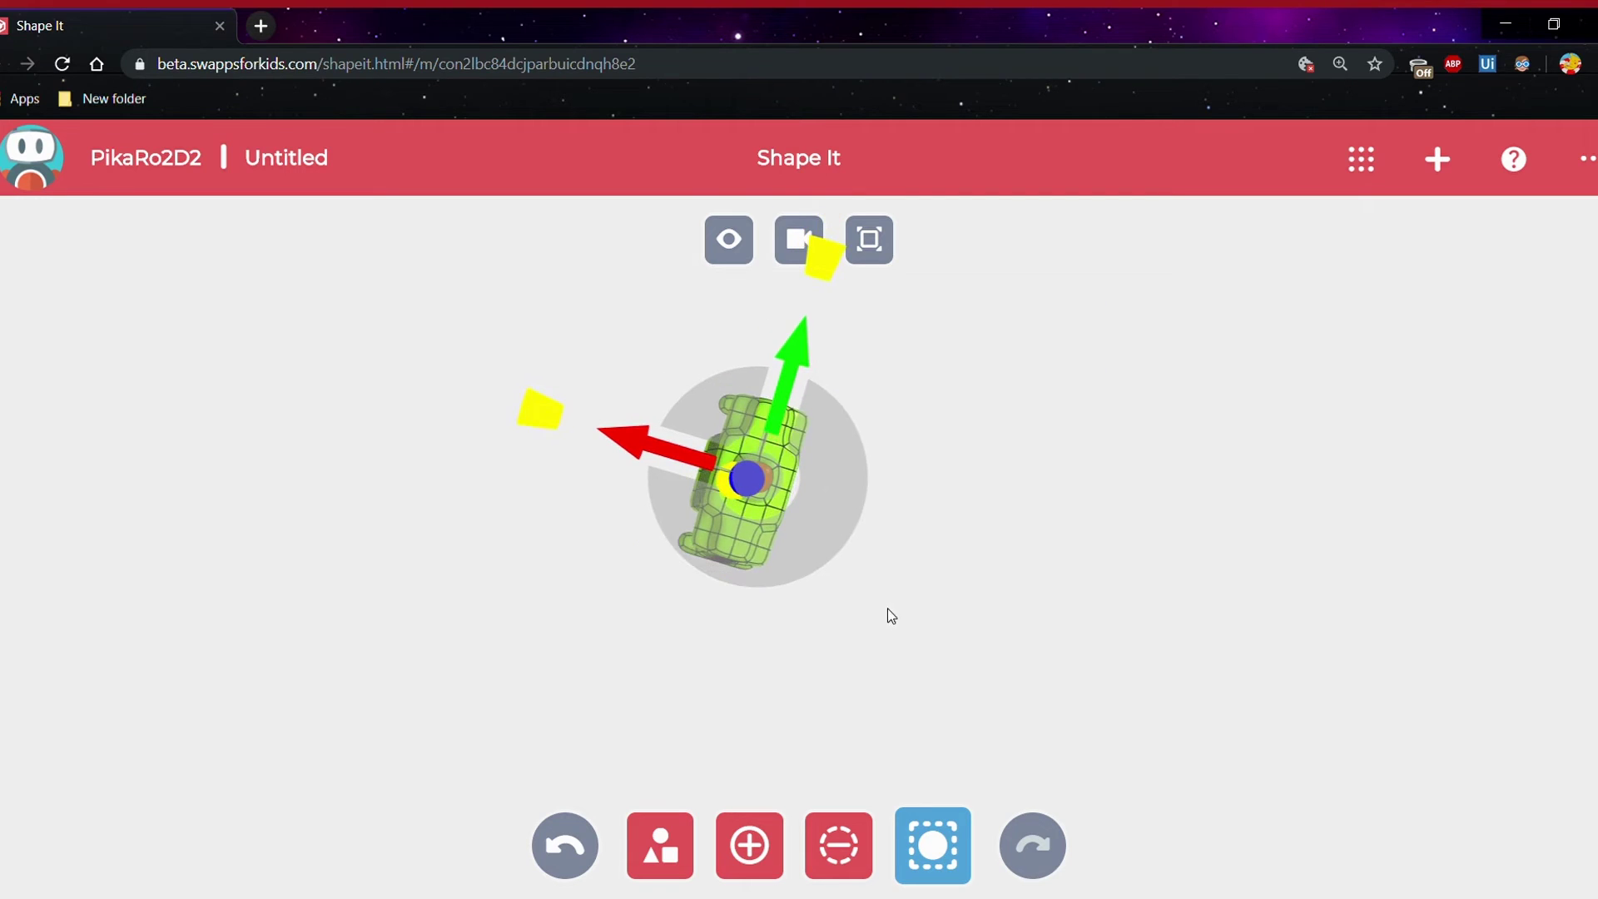
scroll(890, 597, up, 6)
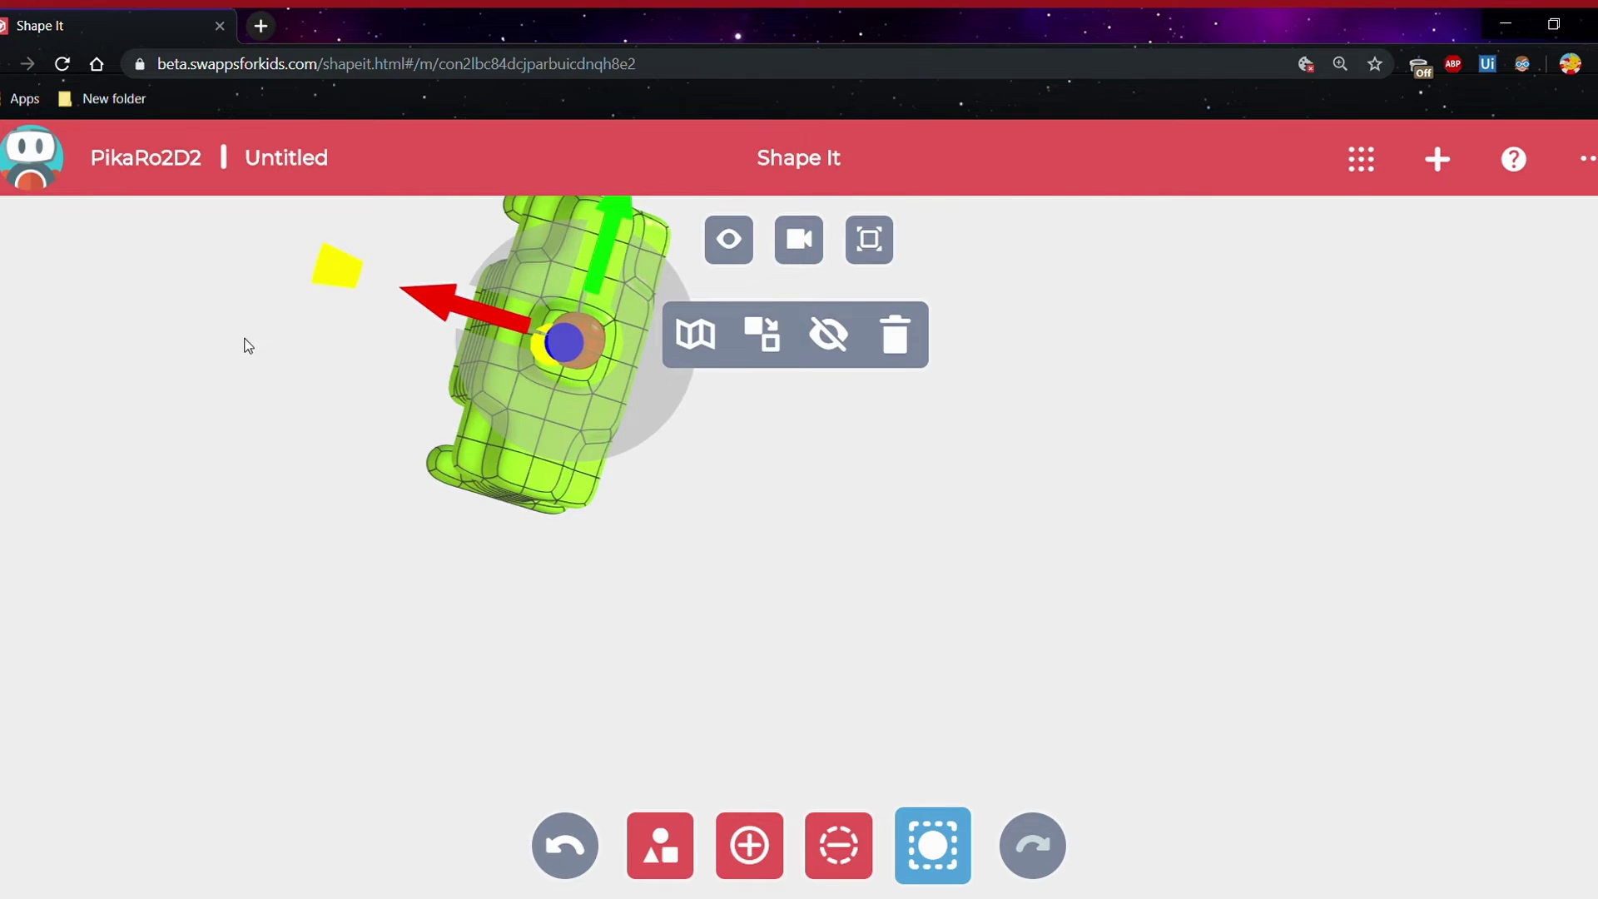
drag(253, 350, 422, 338)
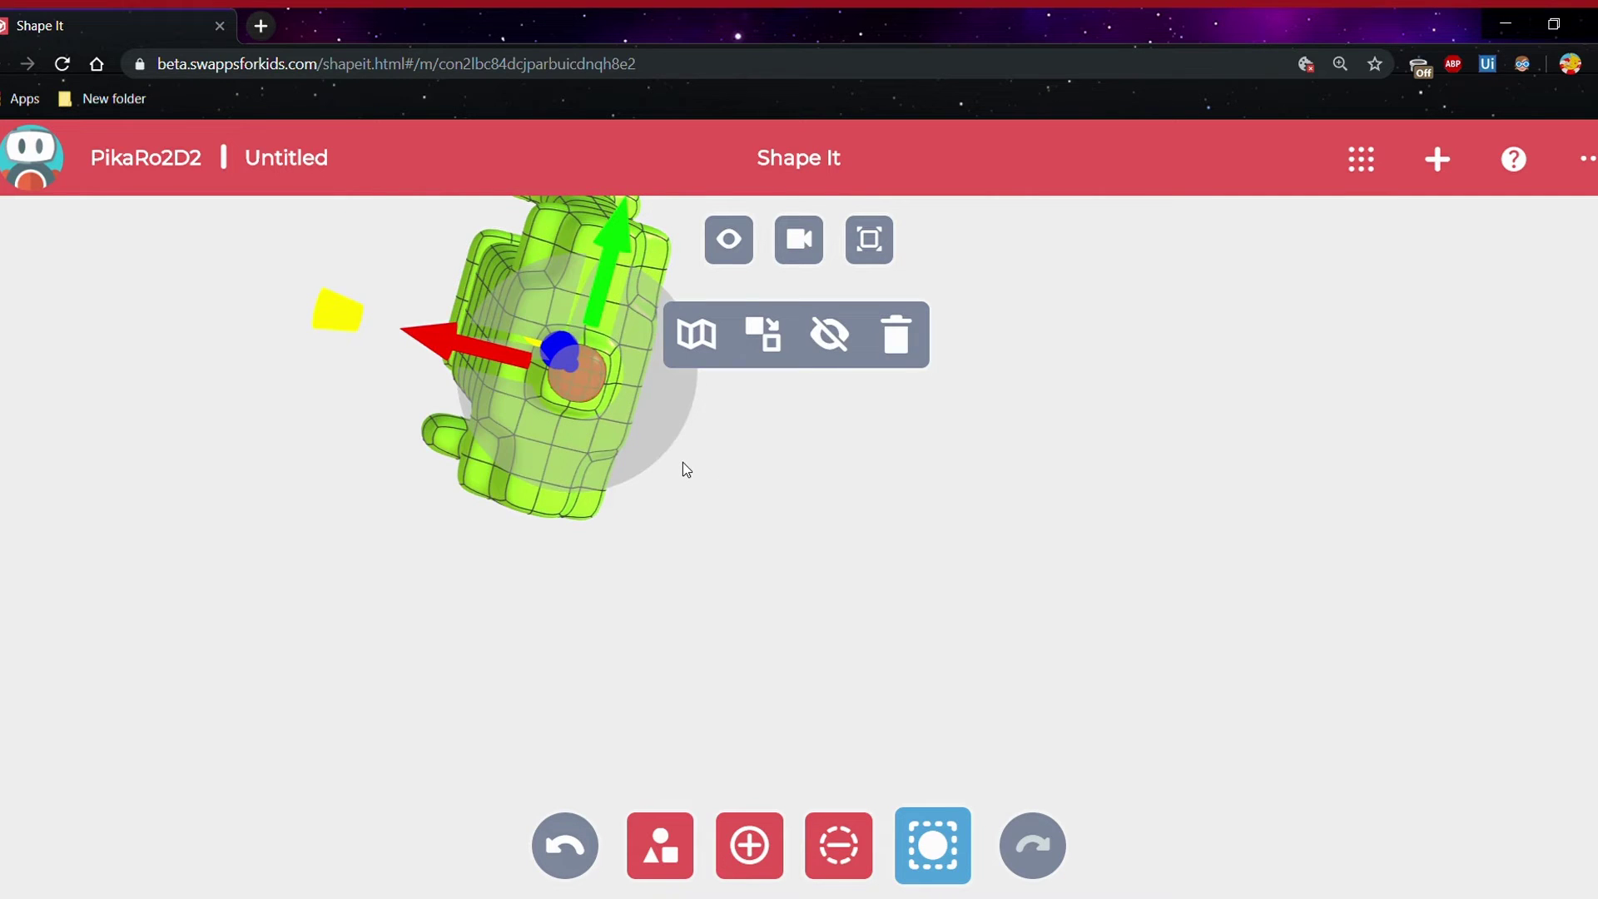
key(space)
click(862, 507)
click(807, 674)
click(808, 666)
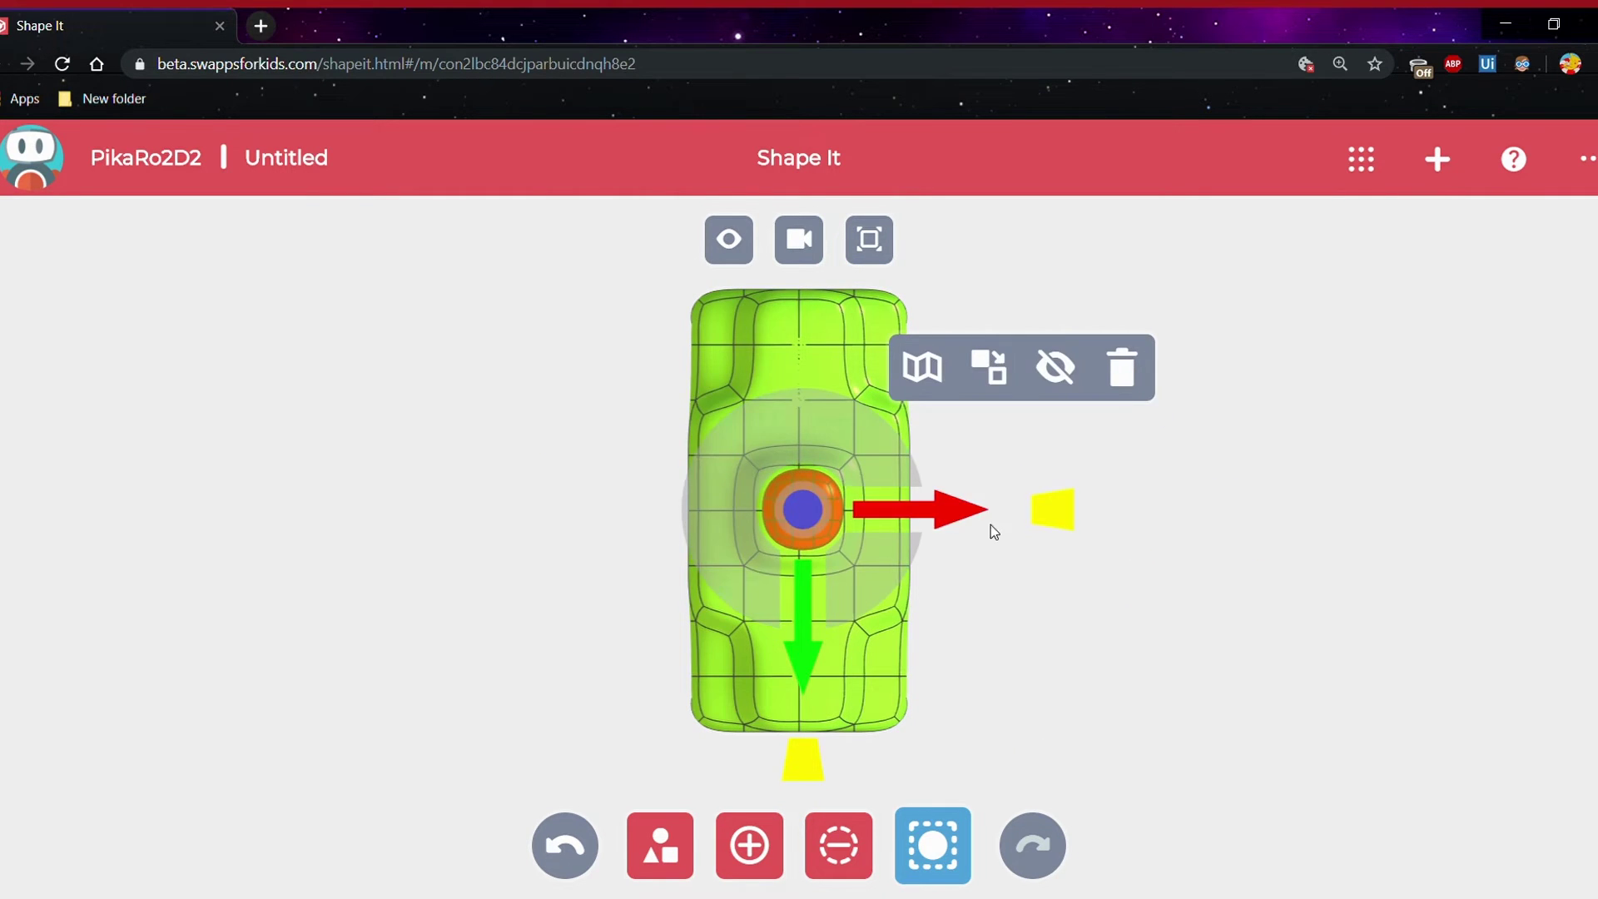
drag(961, 516, 1026, 466)
mouse_move(854, 505)
mouse_down()
mouse_move(902, 531)
mouse_move(902, 632)
mouse_move(862, 512)
mouse_move(866, 533)
mouse_up()
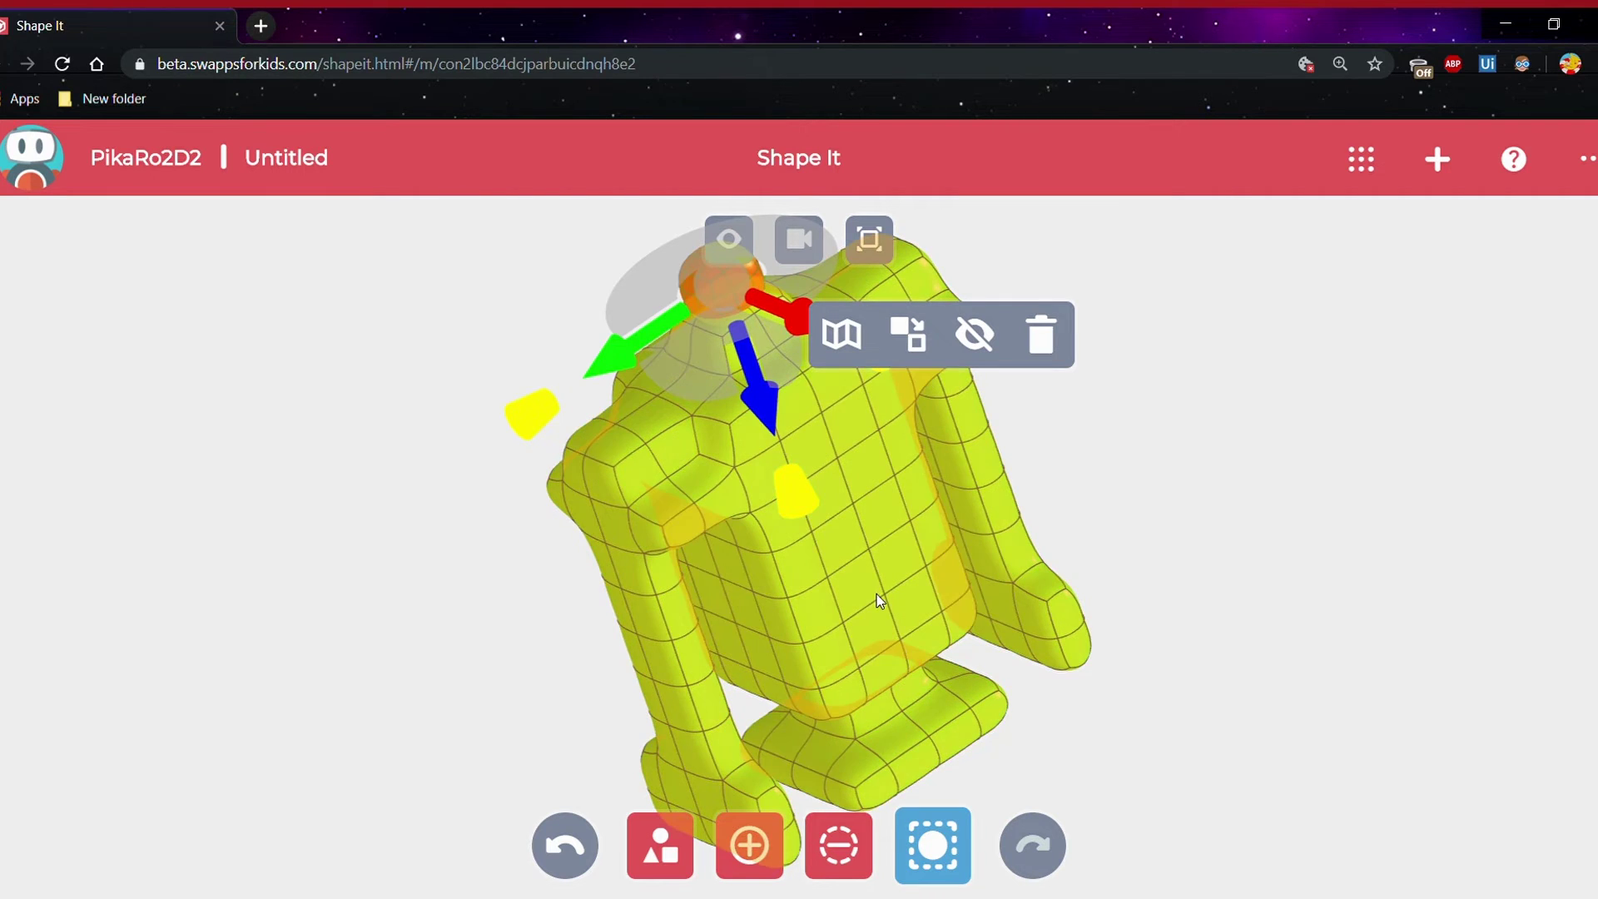
click(1247, 473)
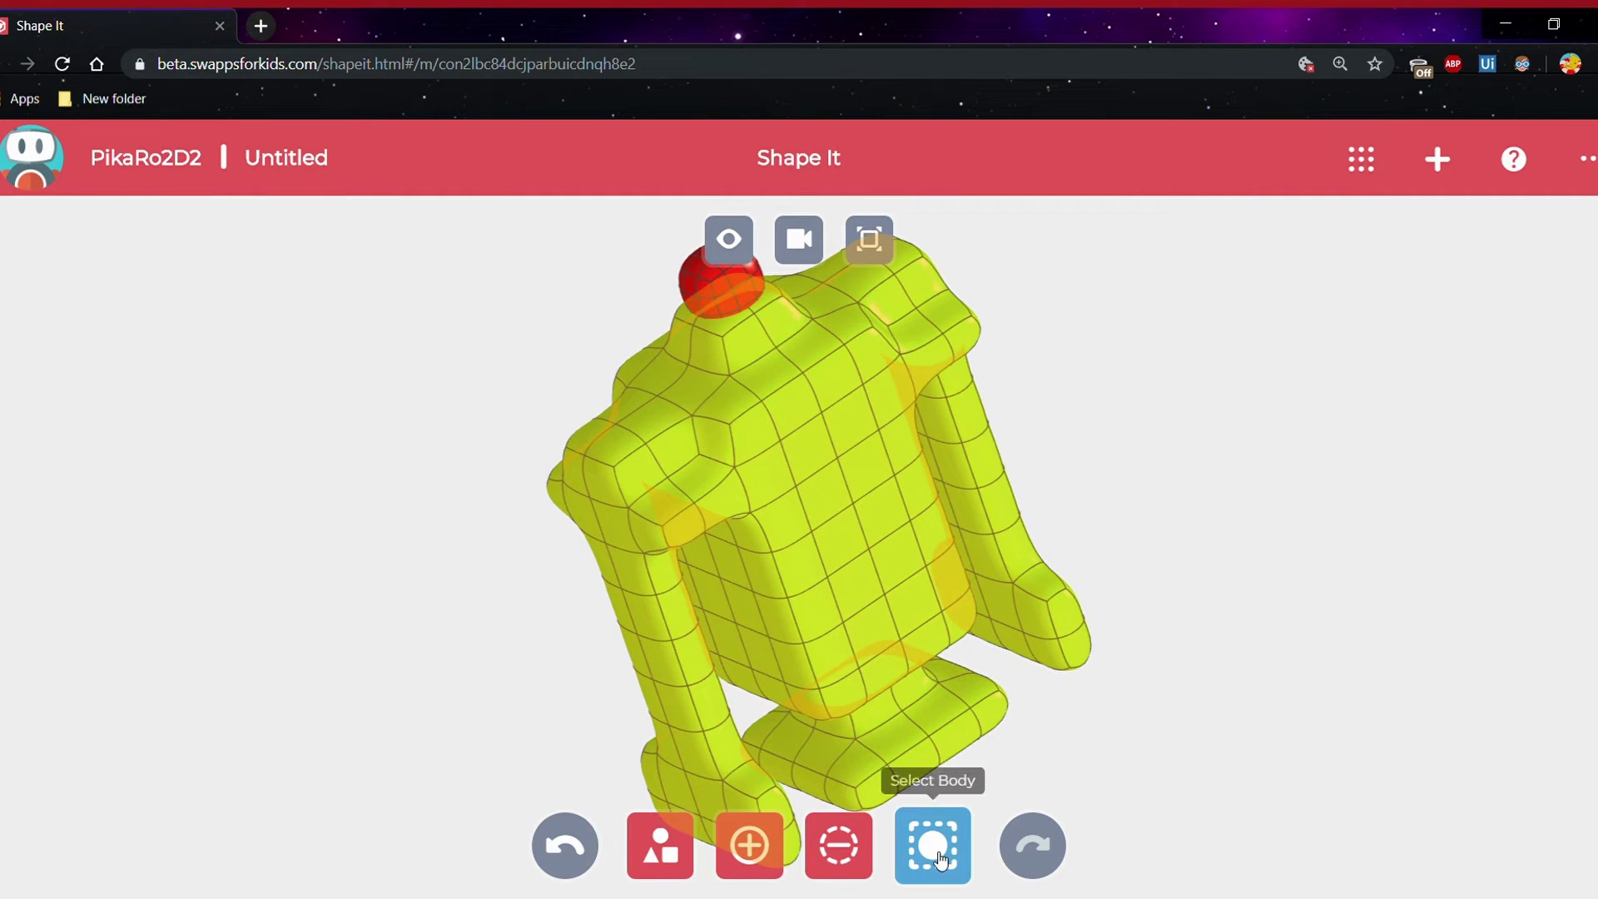
Hide the green body, select the ball and enlarge it evenly to about twice its diameter
click(860, 554)
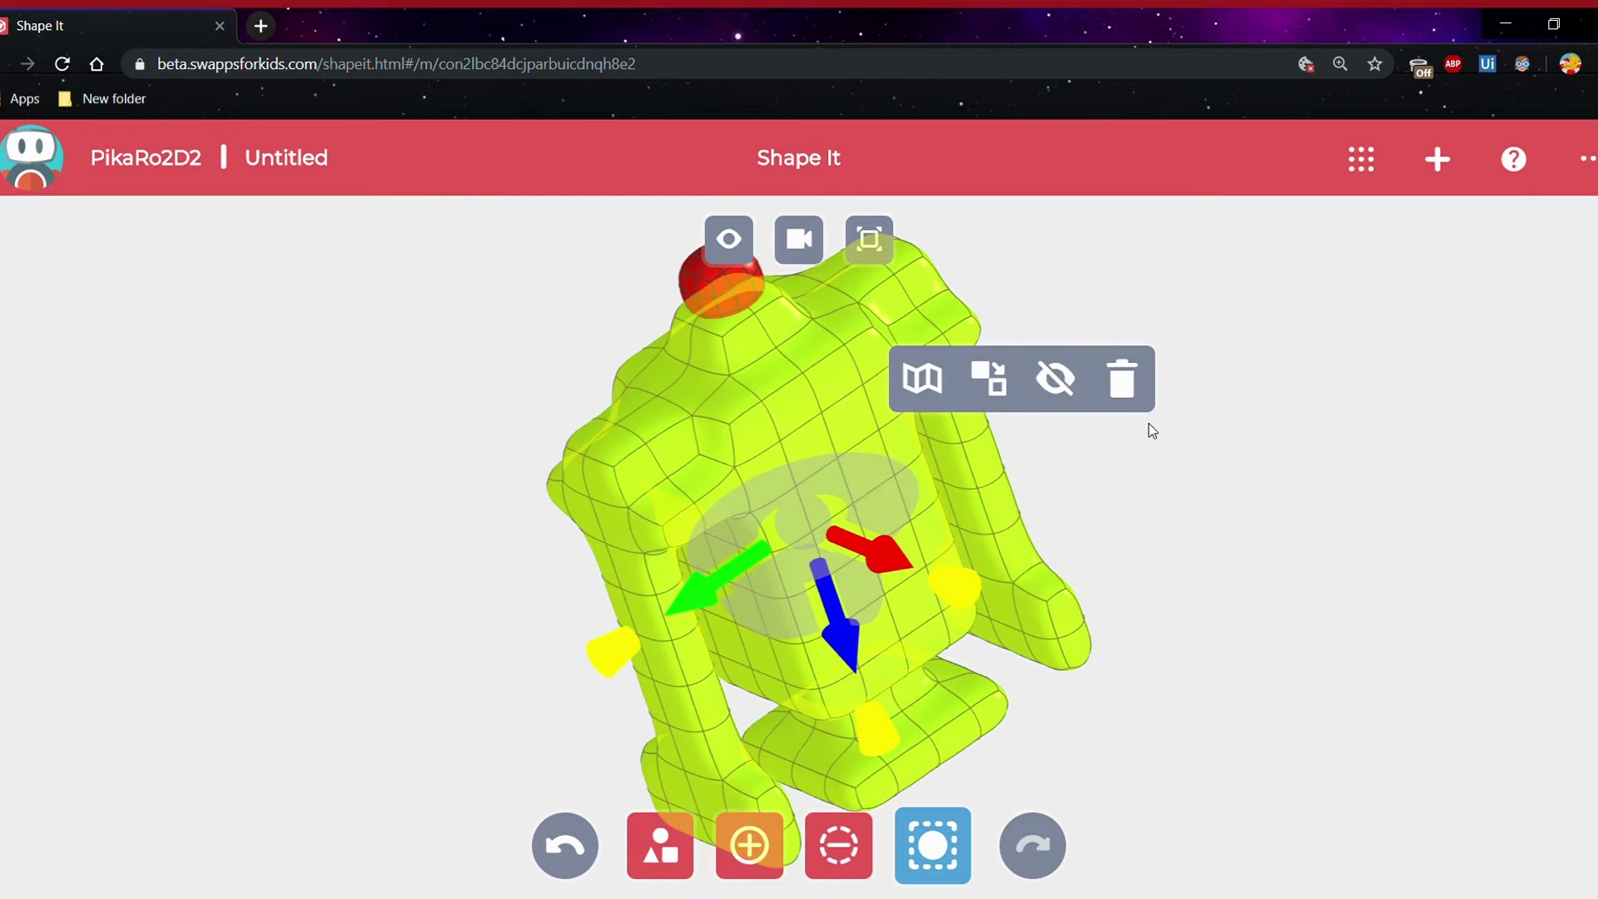
click(1116, 381)
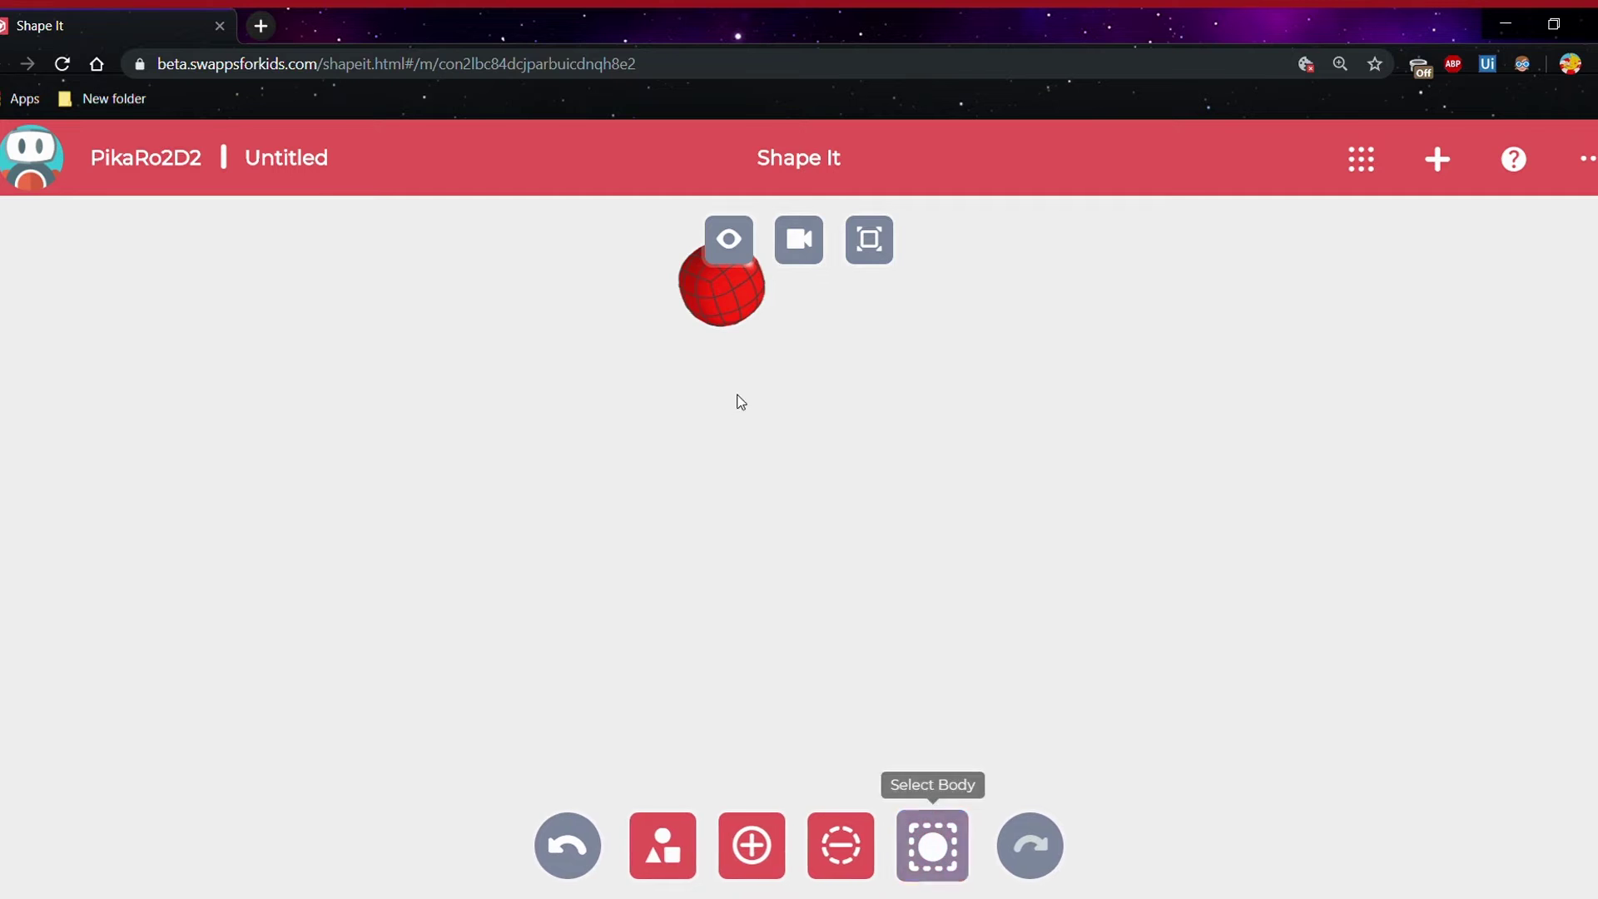
click(725, 304)
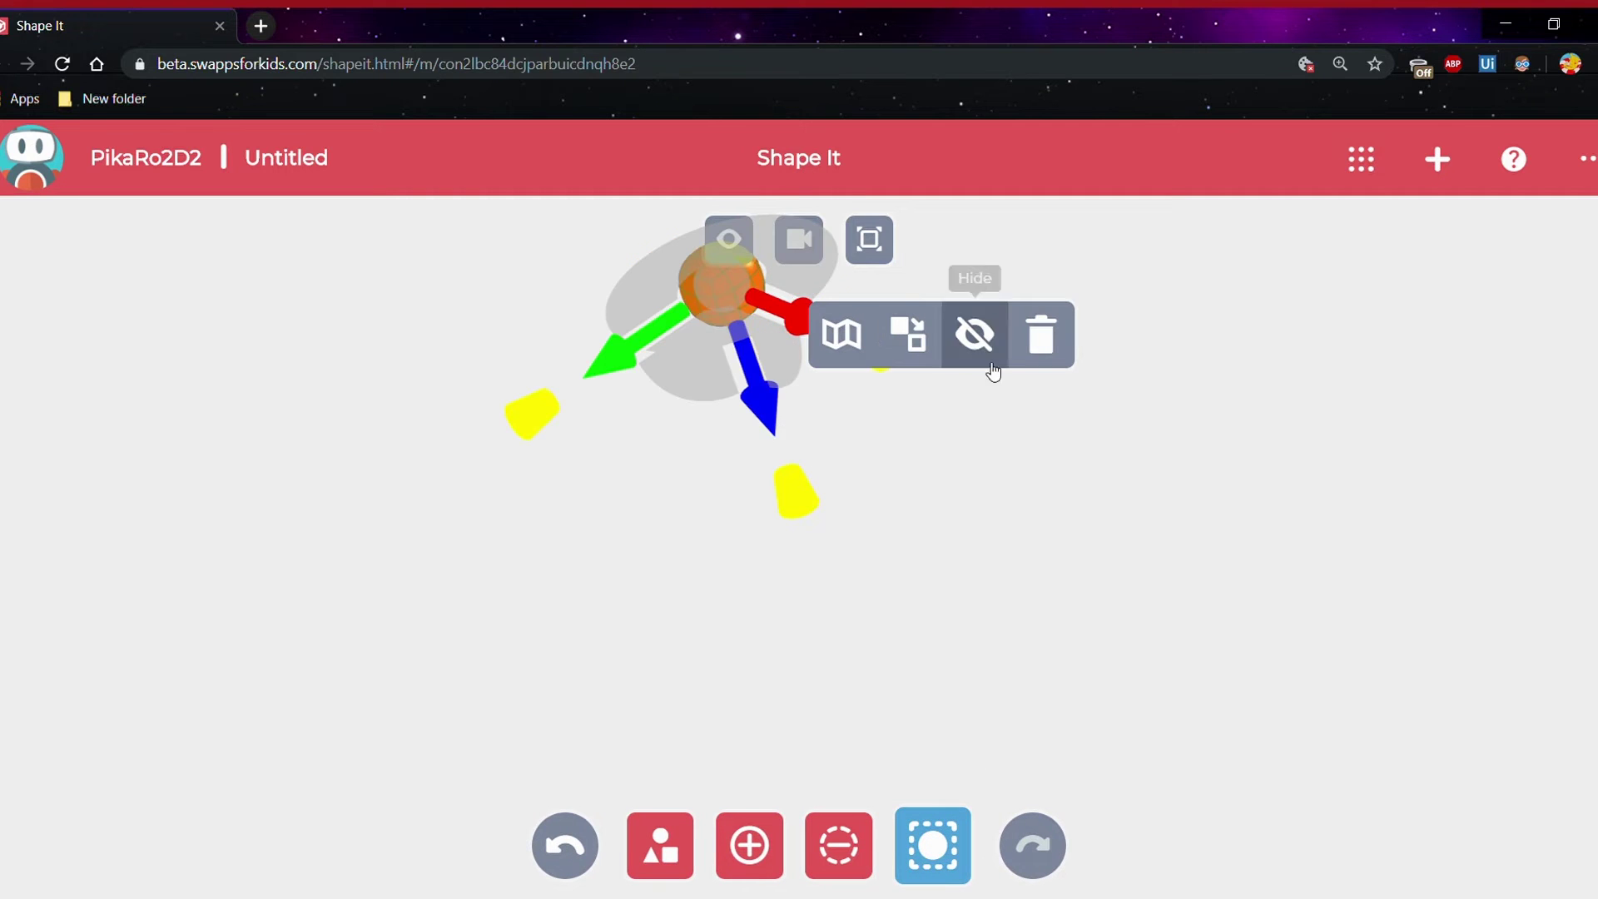
drag(806, 498, 833, 558)
drag(935, 456, 895, 485)
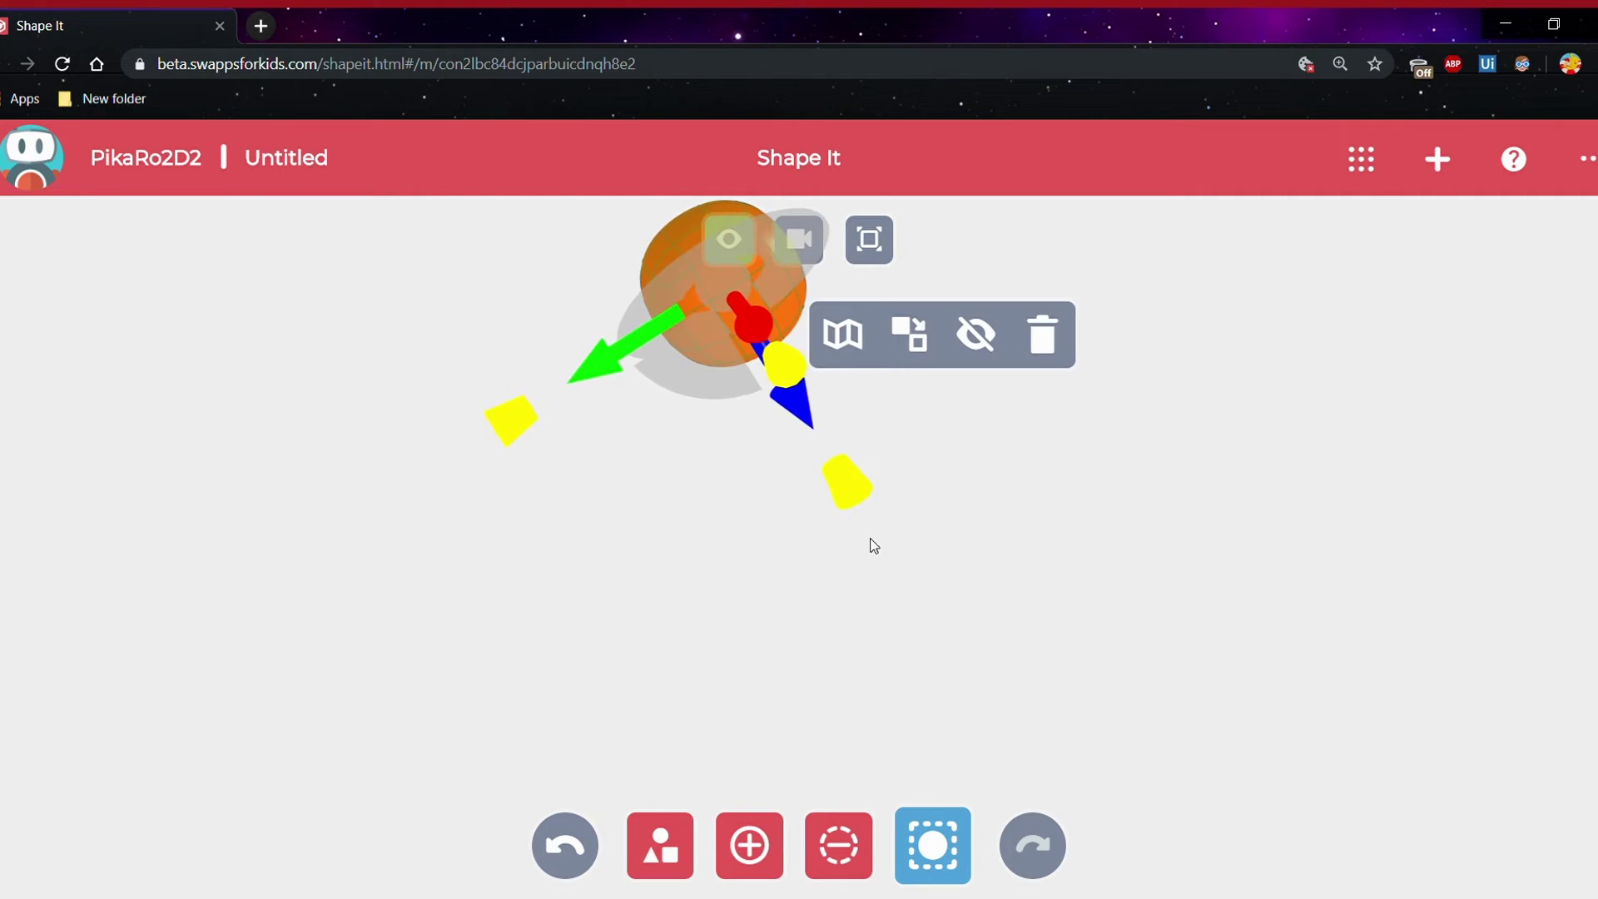
click(1087, 480)
Reveal the hidden body to check how the enlarged ball sits on it, and hide the body again
click(731, 239)
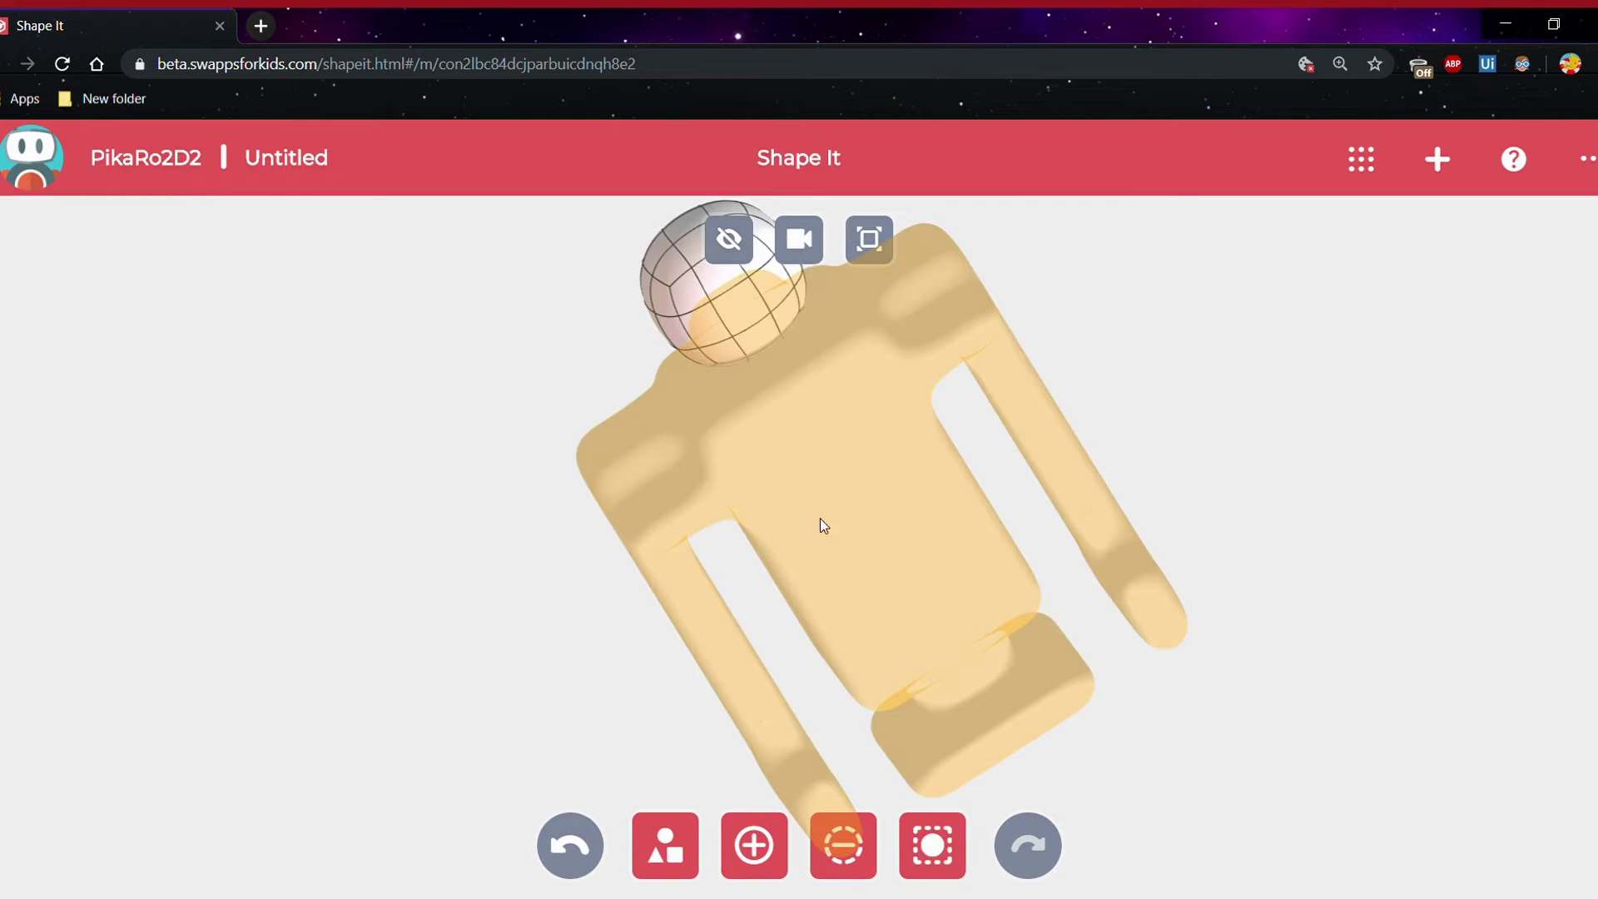
click(858, 511)
drag(1117, 665, 1235, 677)
click(791, 414)
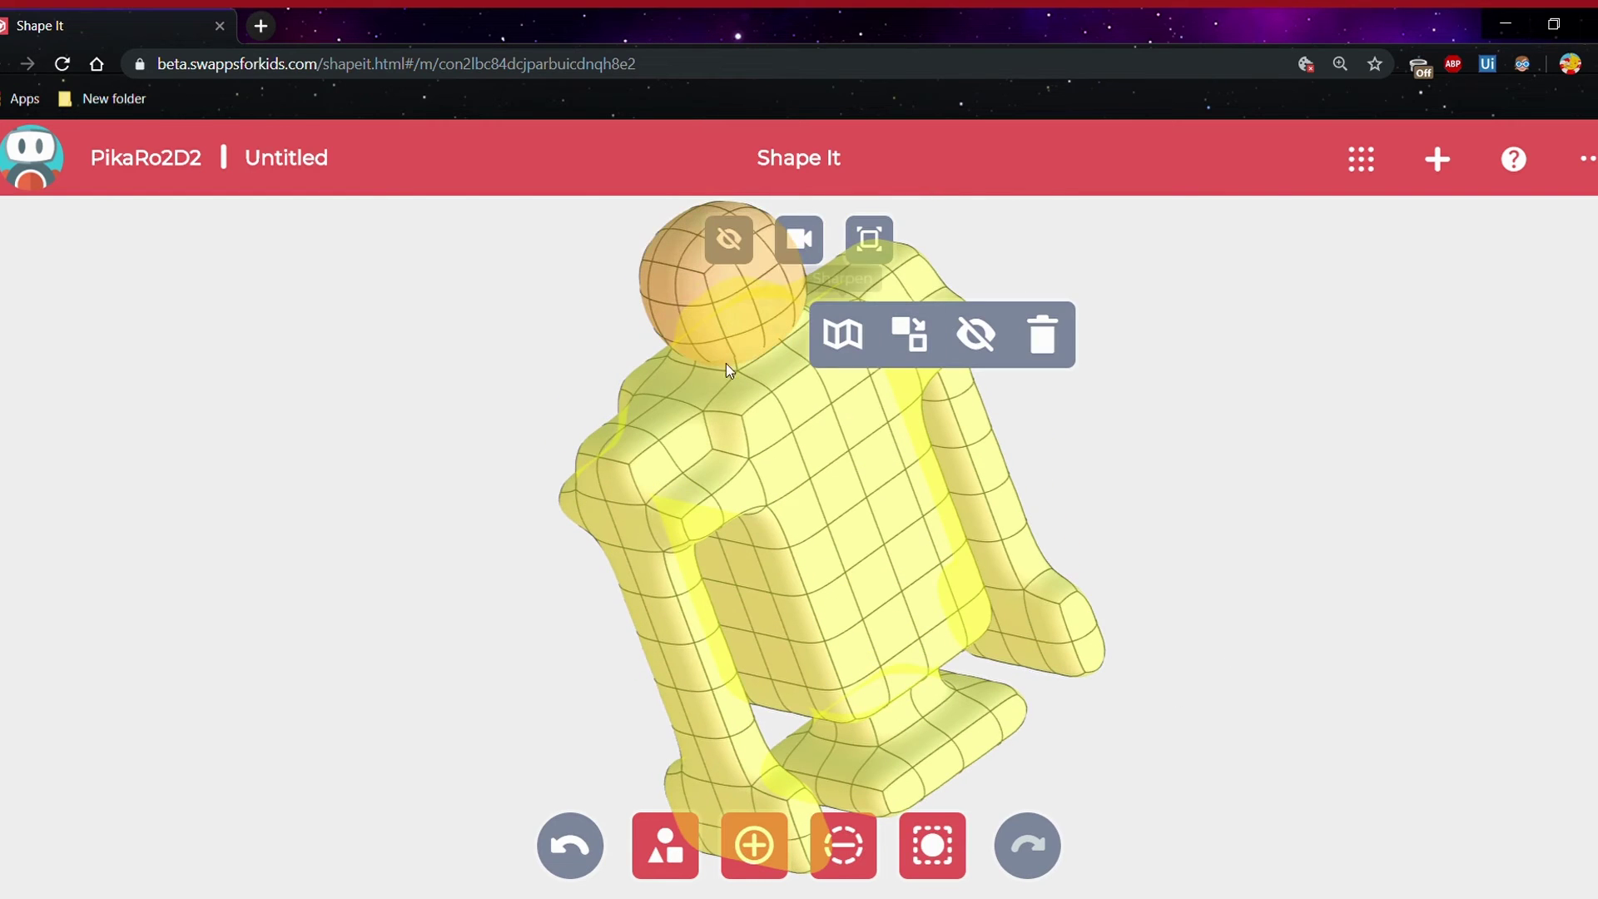
click(987, 360)
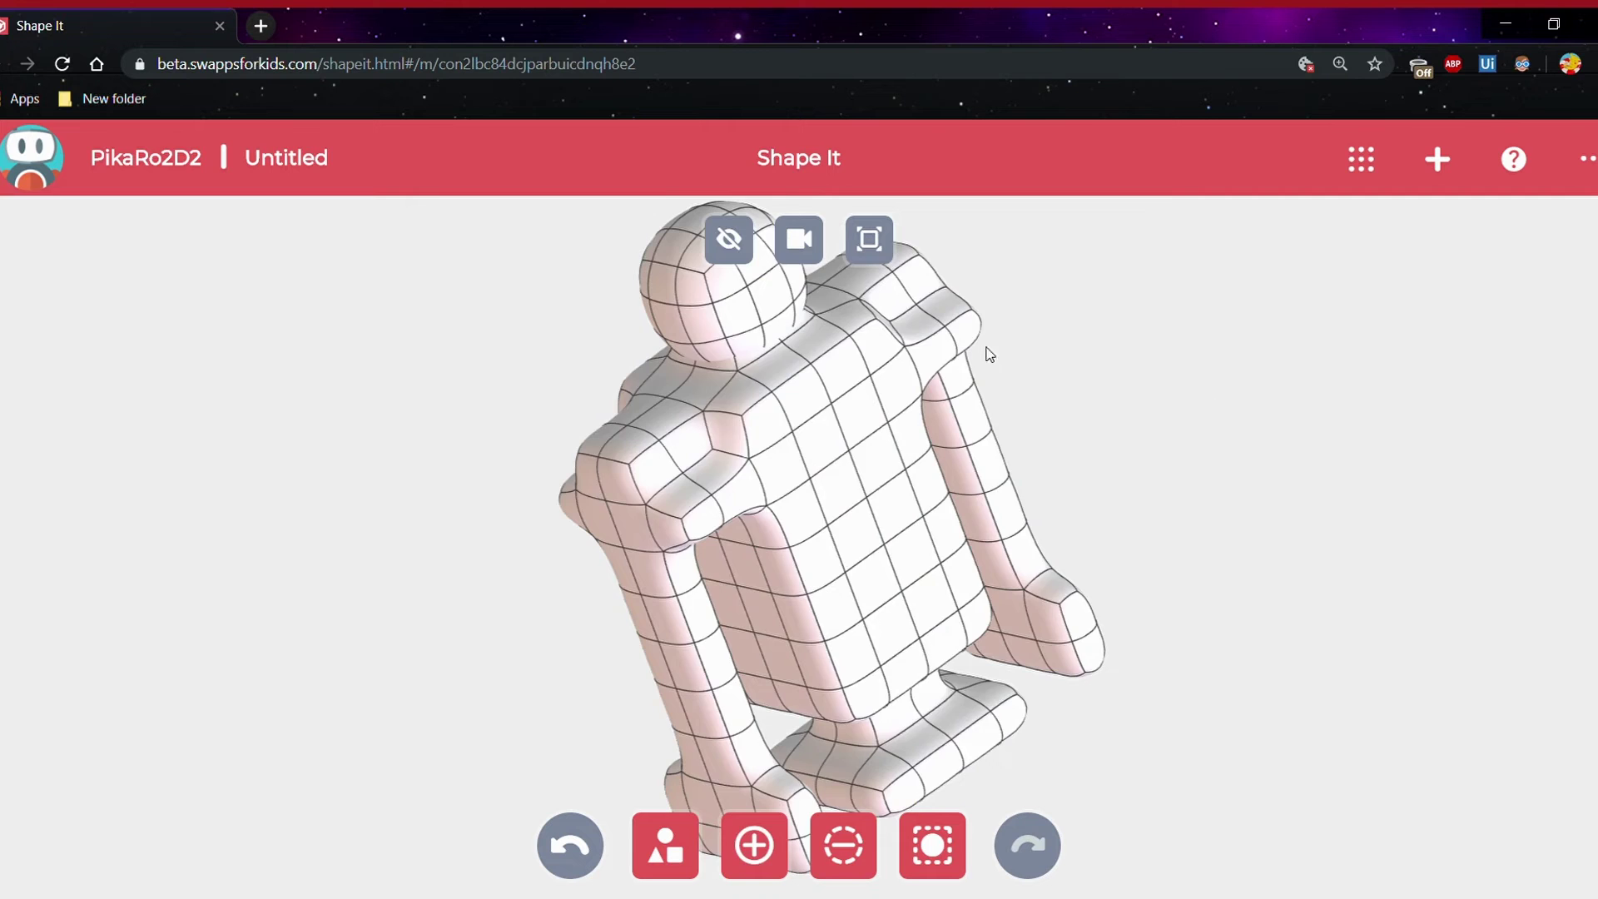
click(823, 479)
click(856, 408)
click(879, 413)
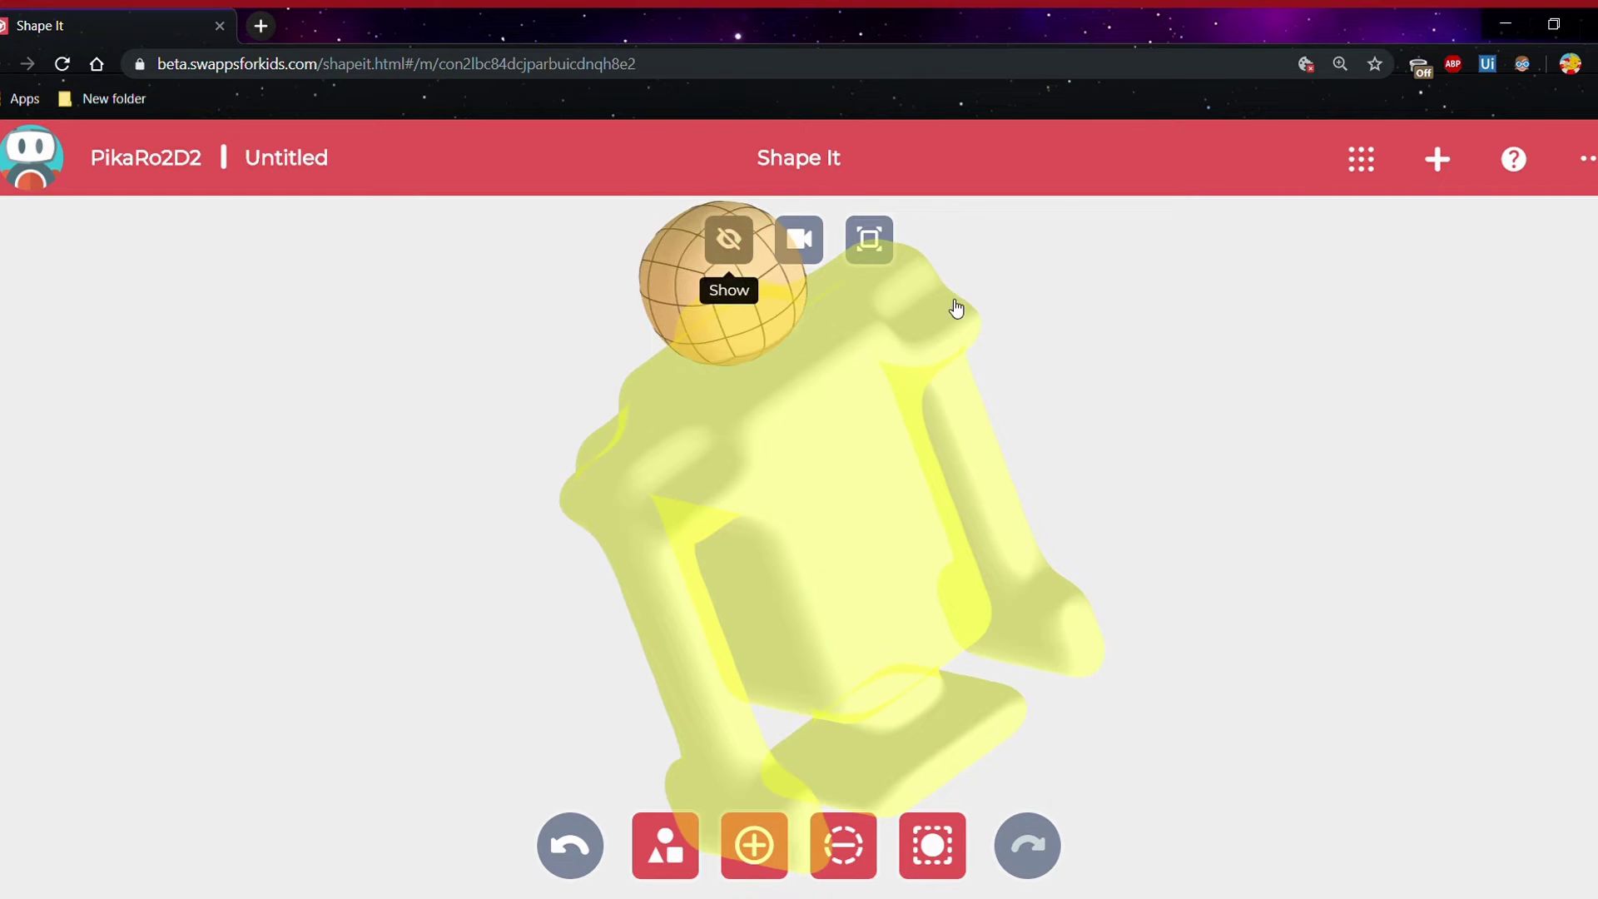
click(1082, 336)
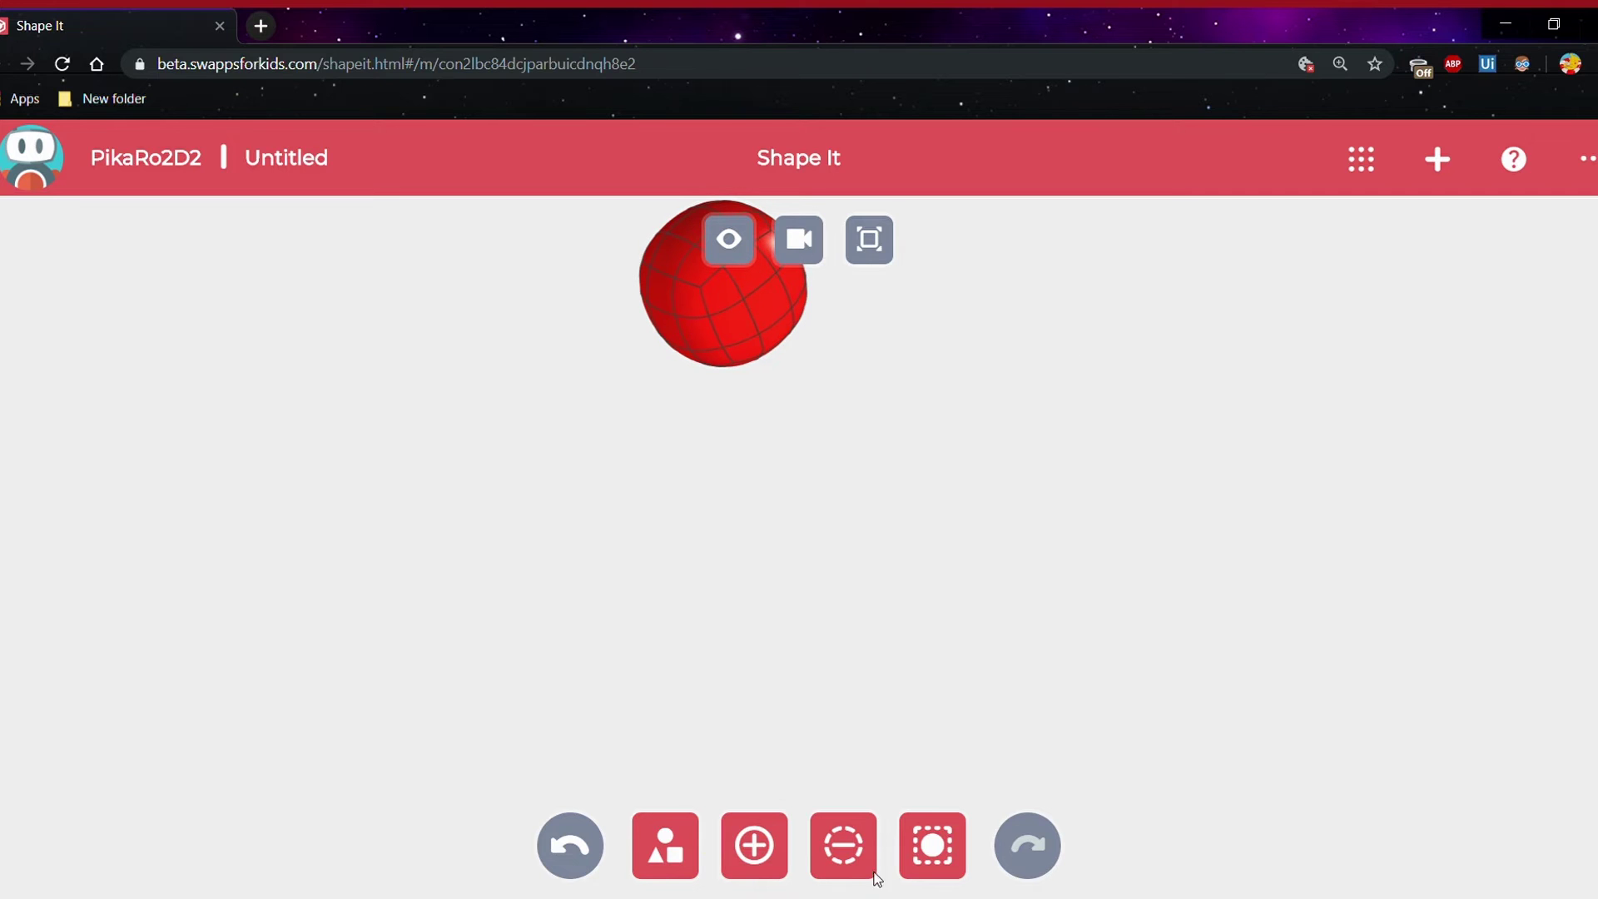
Select the enlarged ball and move it upwards, away from the body's raised top block
click(924, 829)
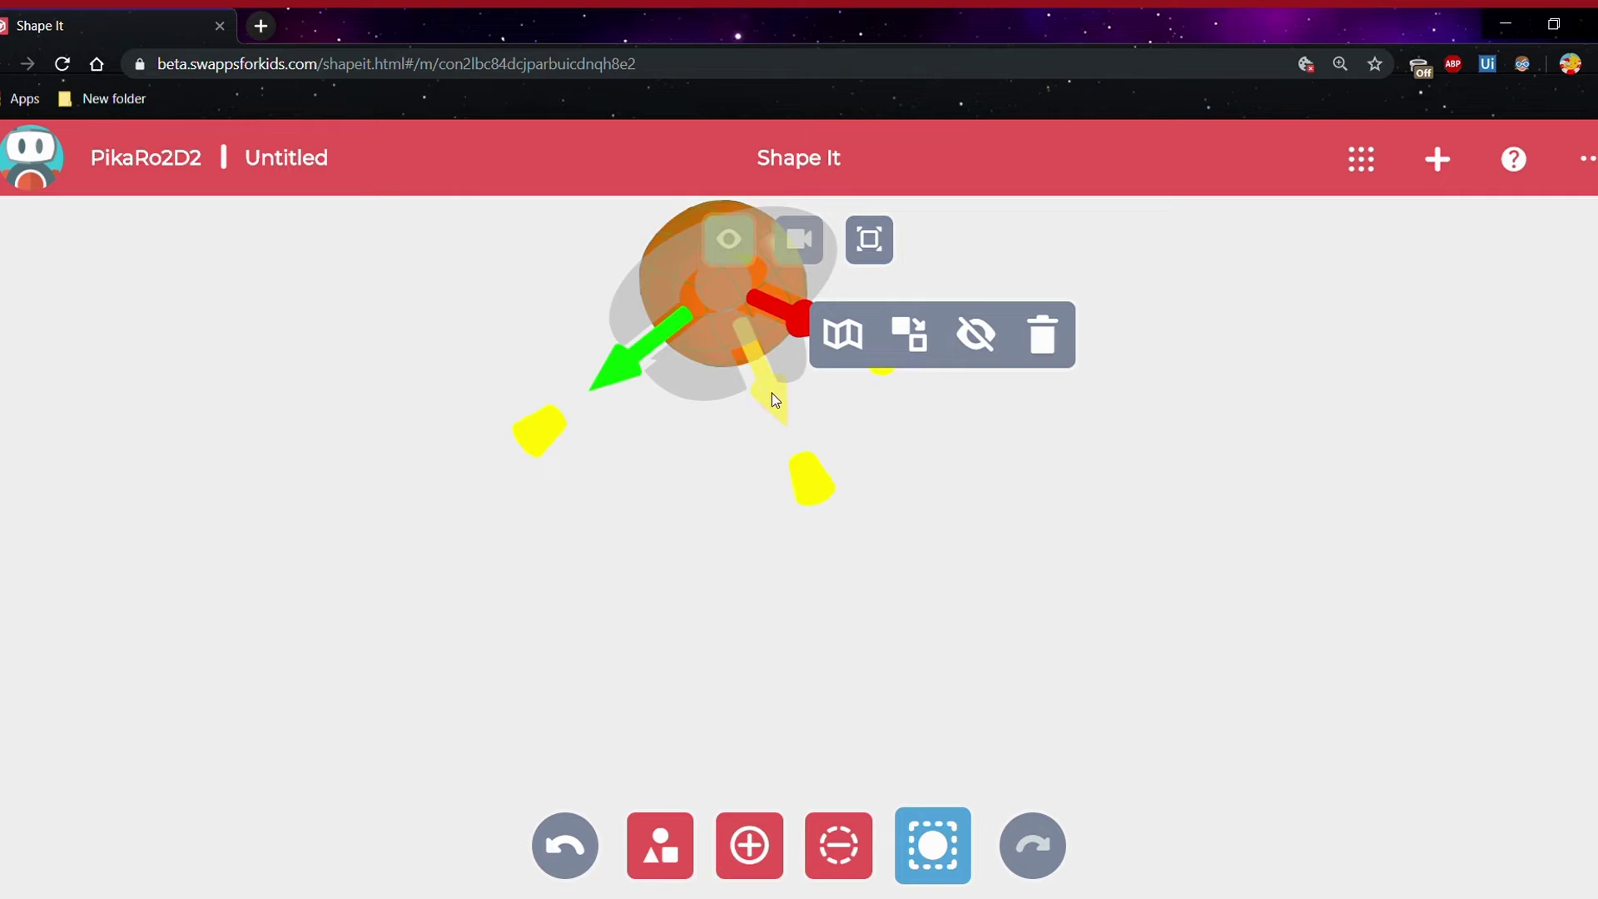
drag(776, 398, 726, 315)
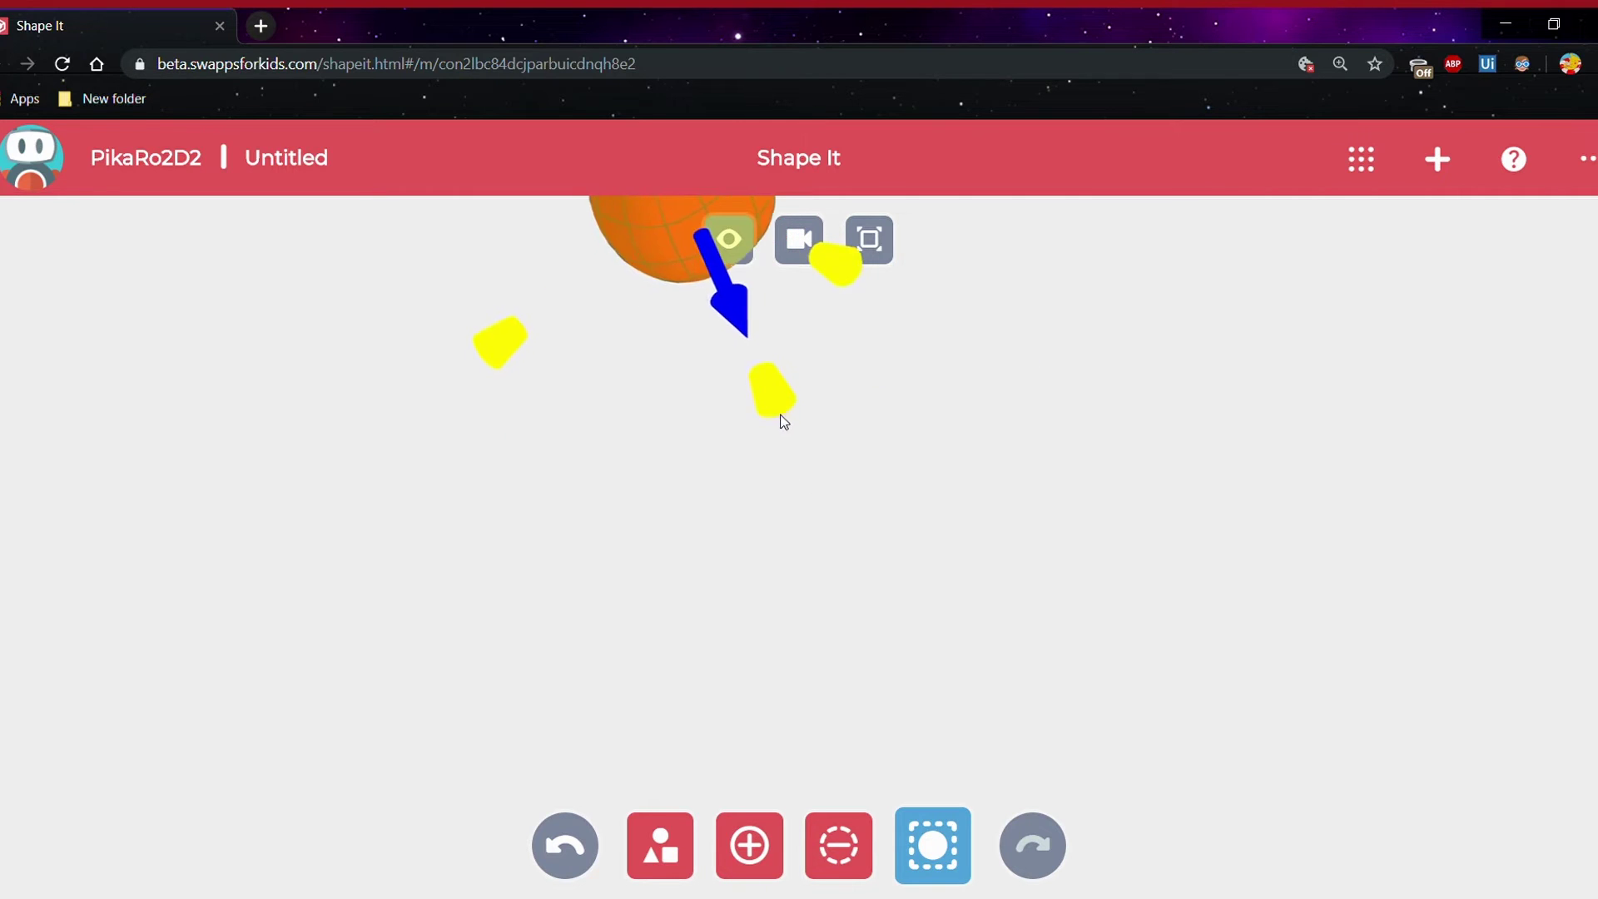
drag(992, 443, 1070, 440)
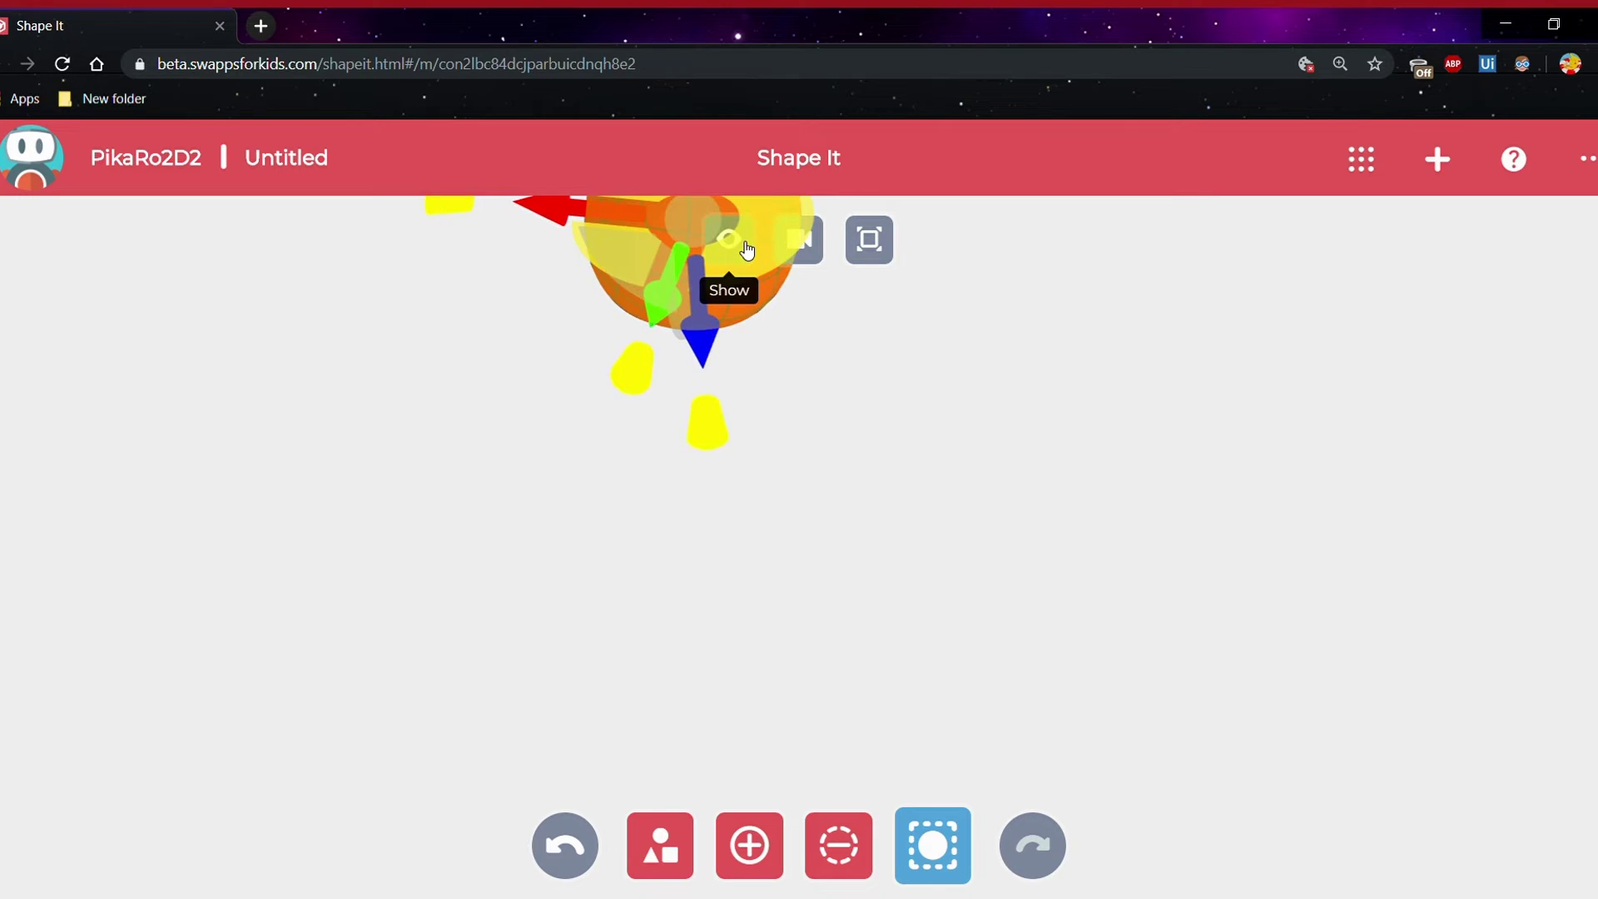
Make the body visible again and hide the ball, then leave the show/hide mode
click(746, 246)
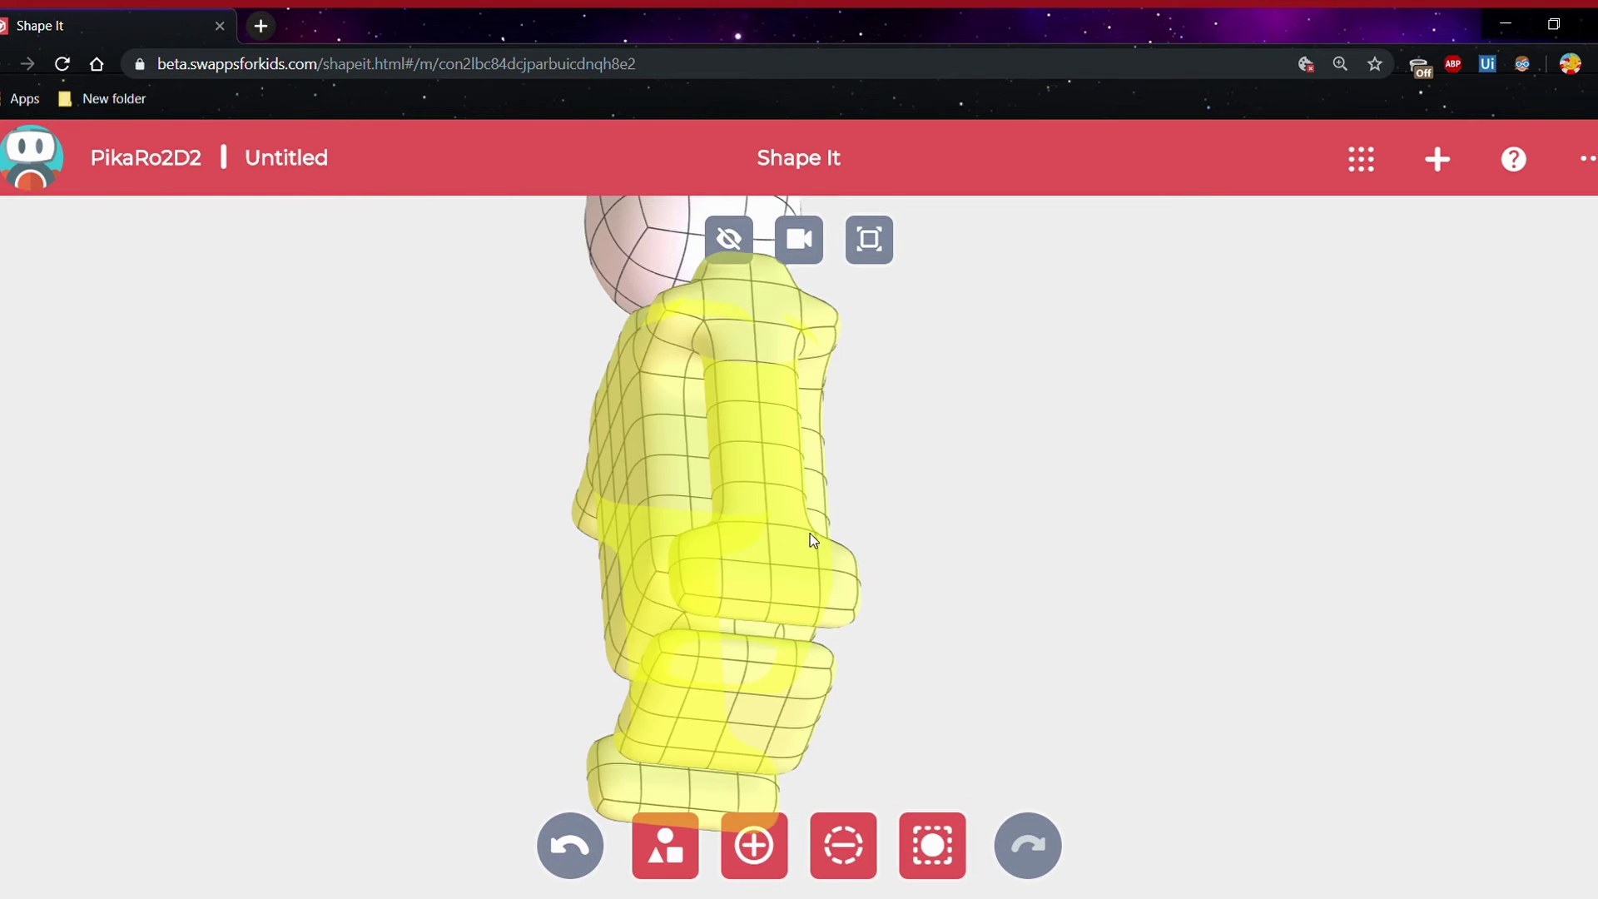
drag(817, 532, 969, 596)
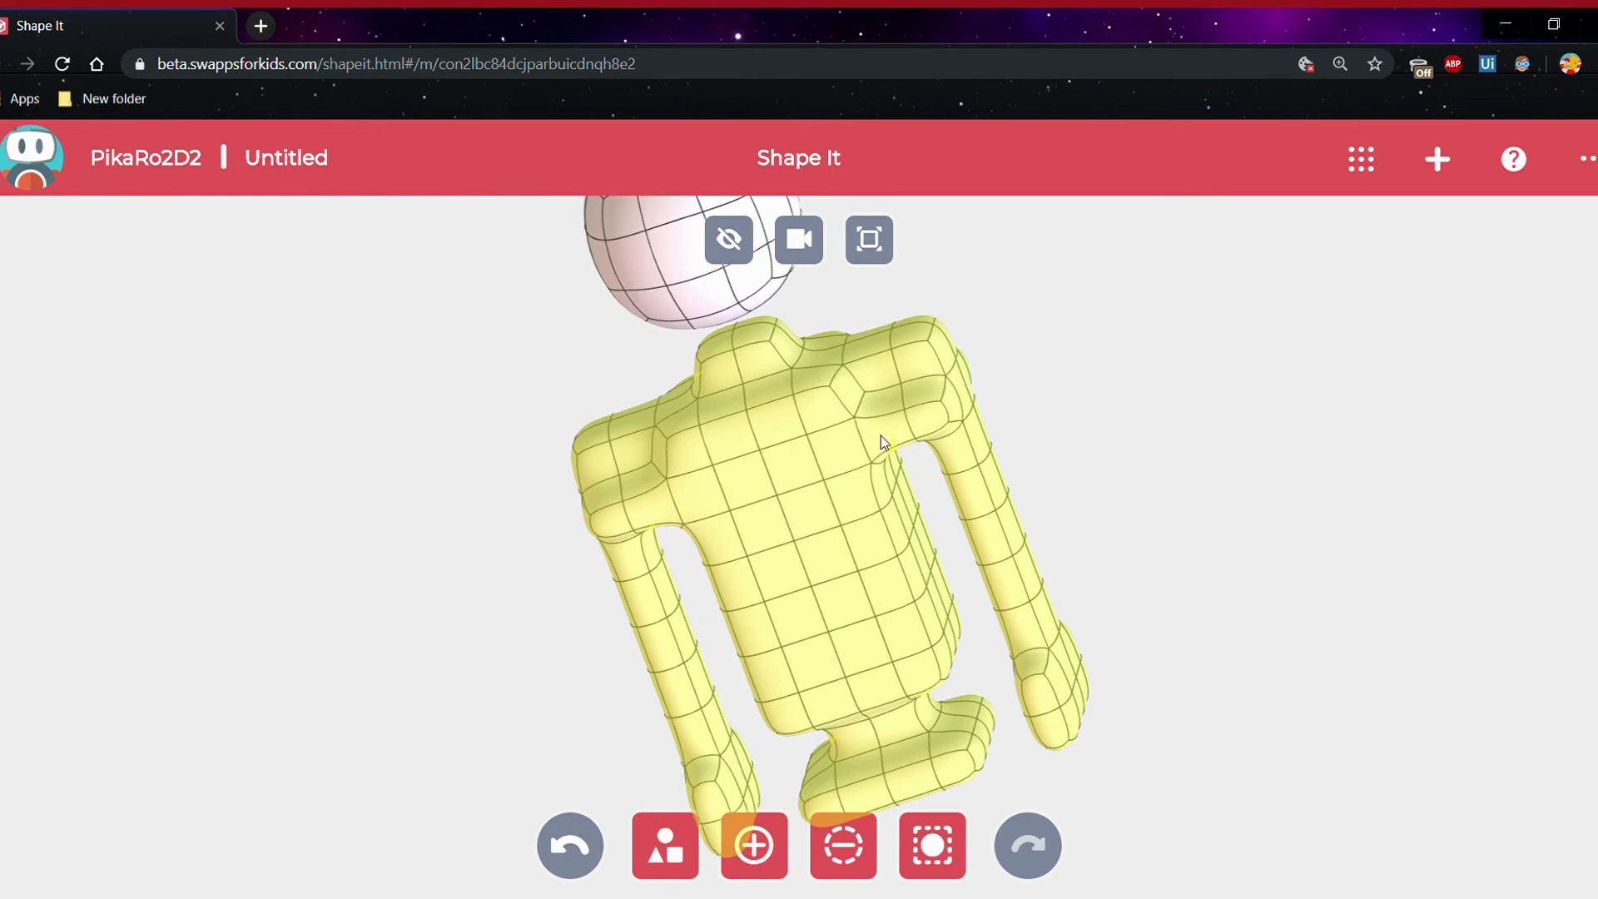
drag(1087, 331, 1041, 322)
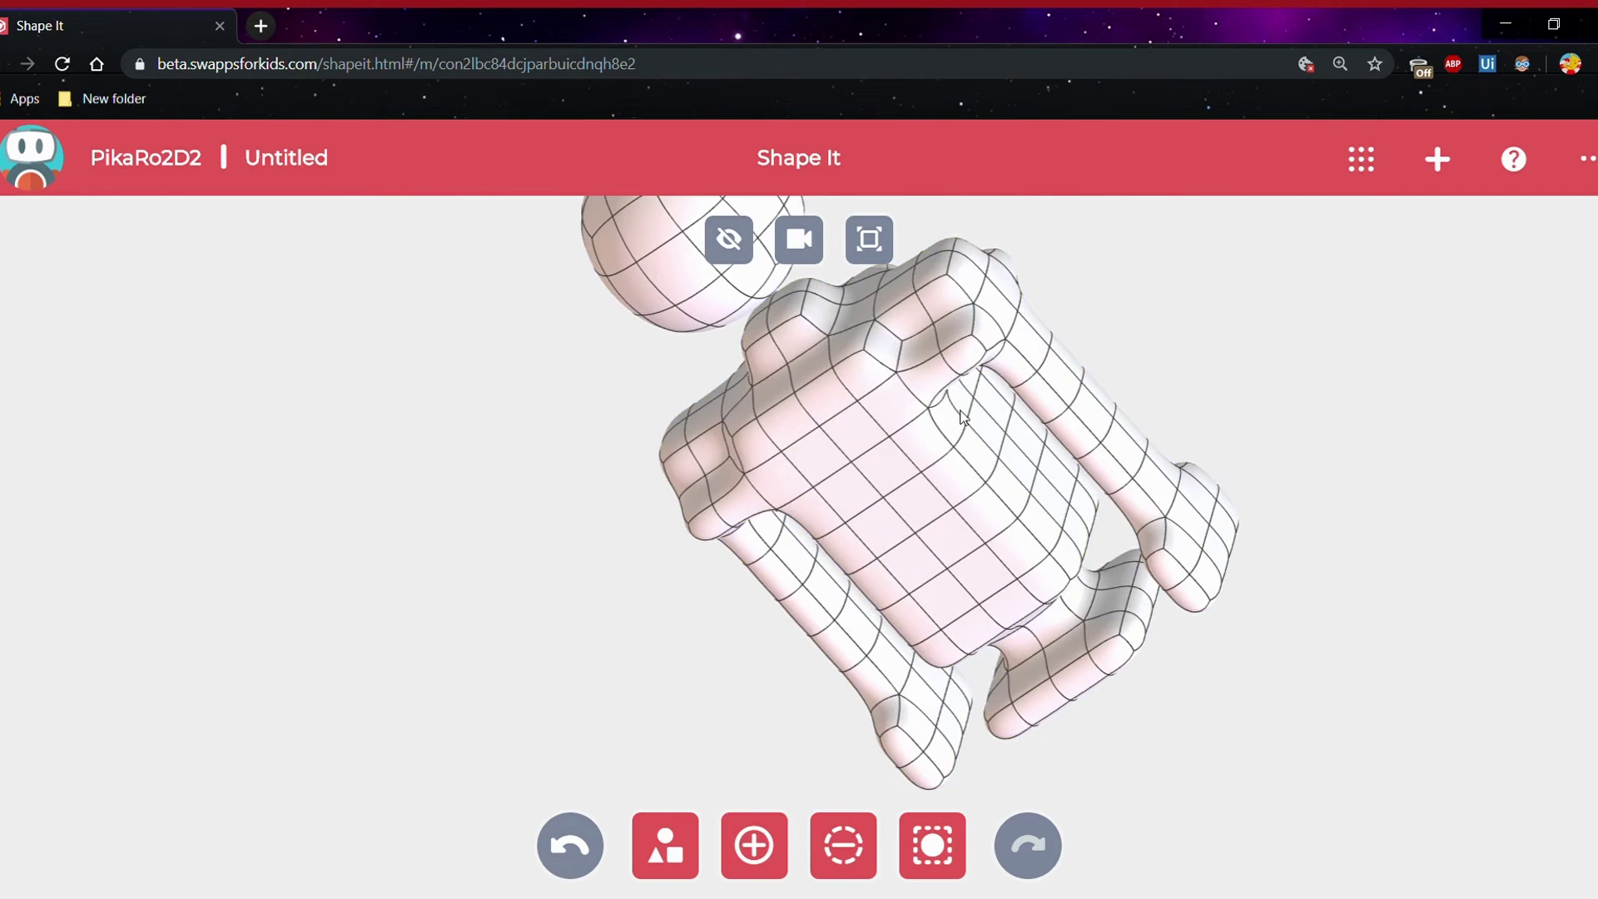
drag(1165, 400, 1305, 568)
click(676, 263)
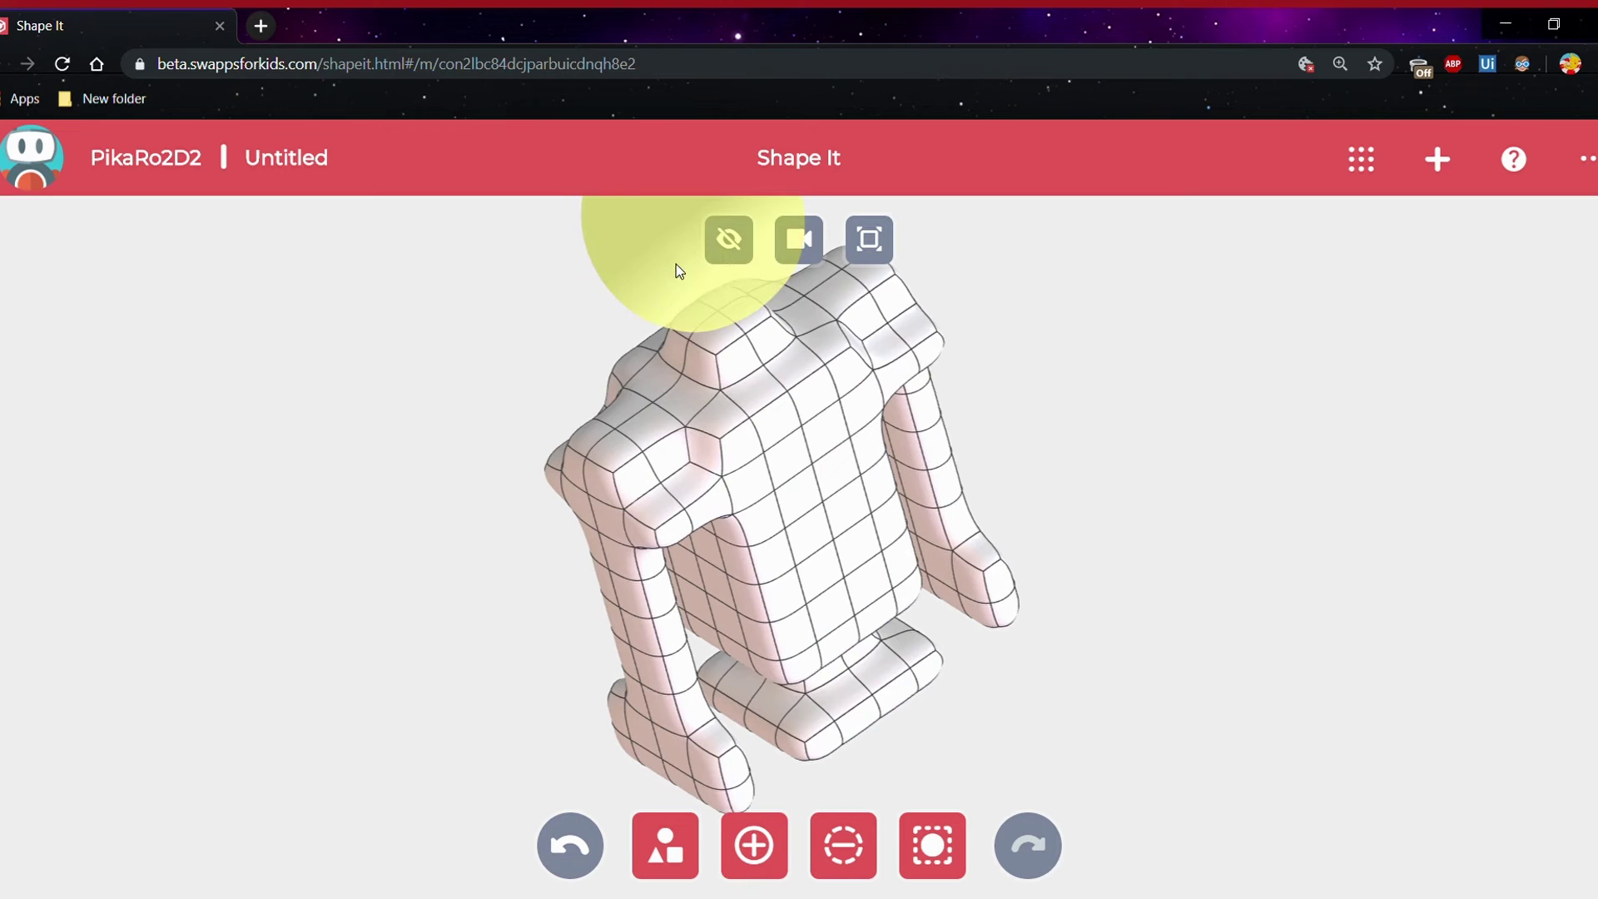
click(729, 238)
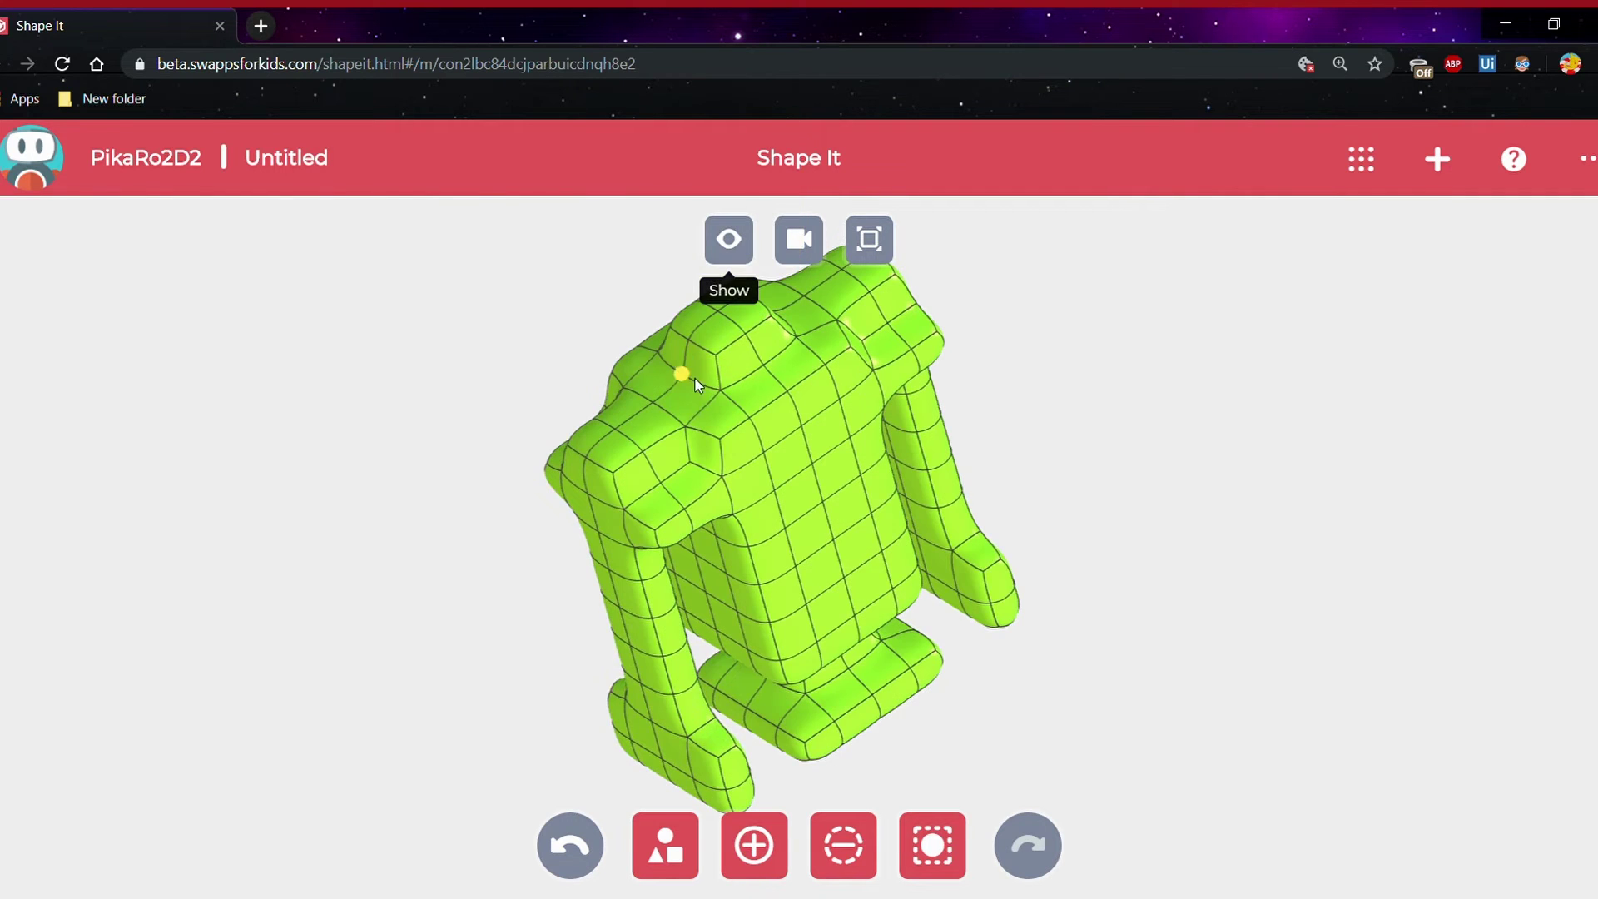
Make the hidden ball visible, select it and lower it onto the body between the shoulders as the head, then leave selection mode
click(729, 241)
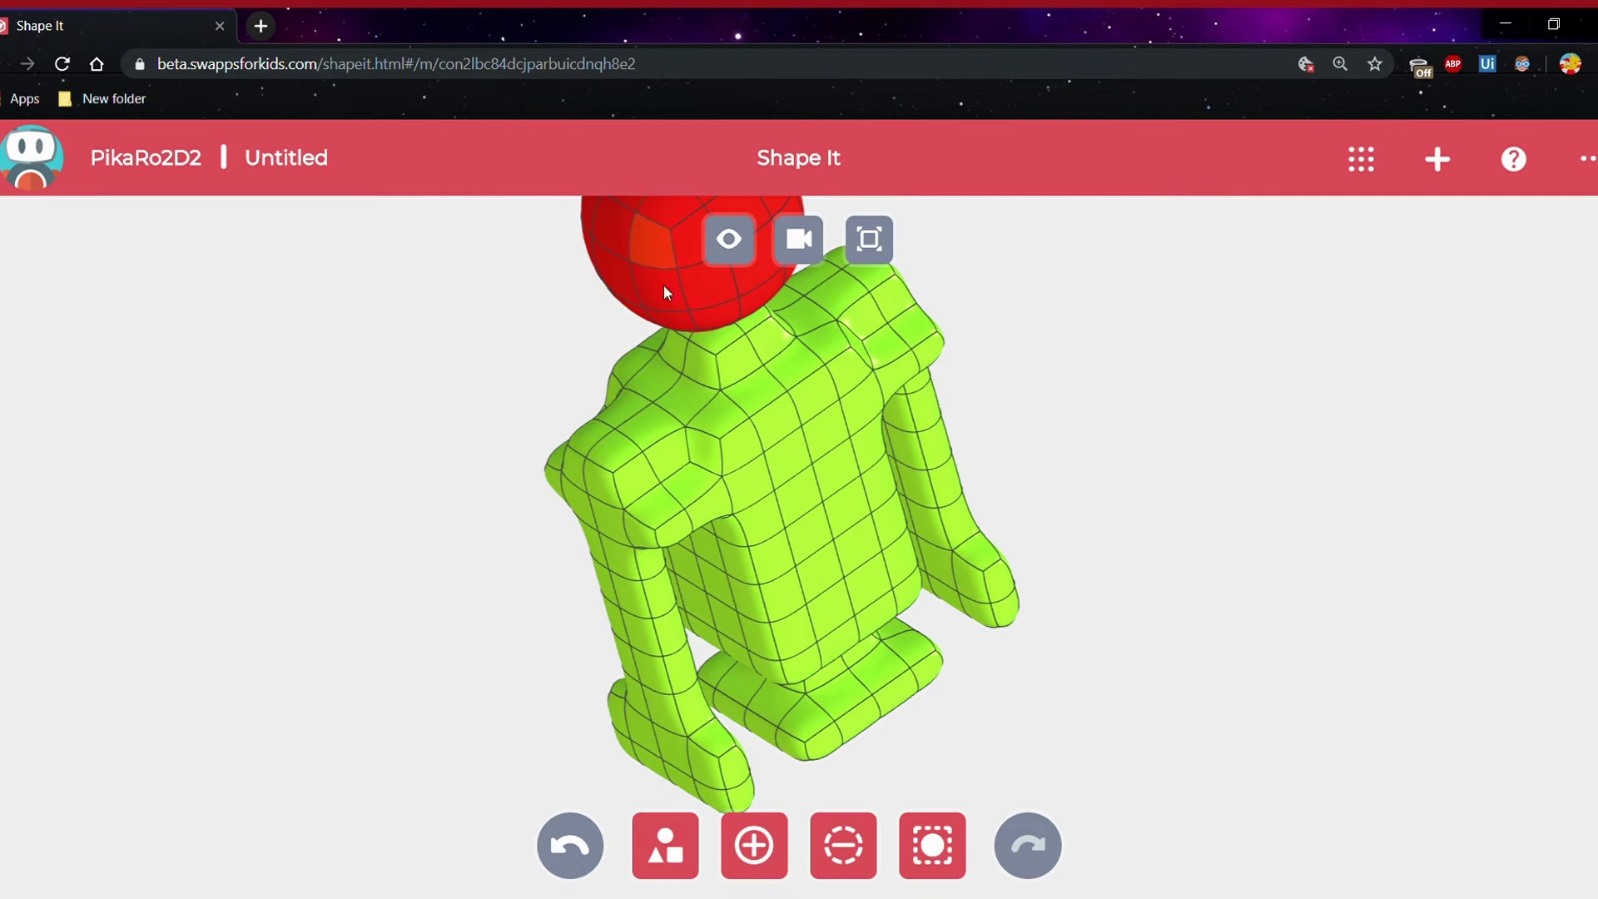
click(932, 845)
click(657, 261)
drag(1062, 420, 1002, 375)
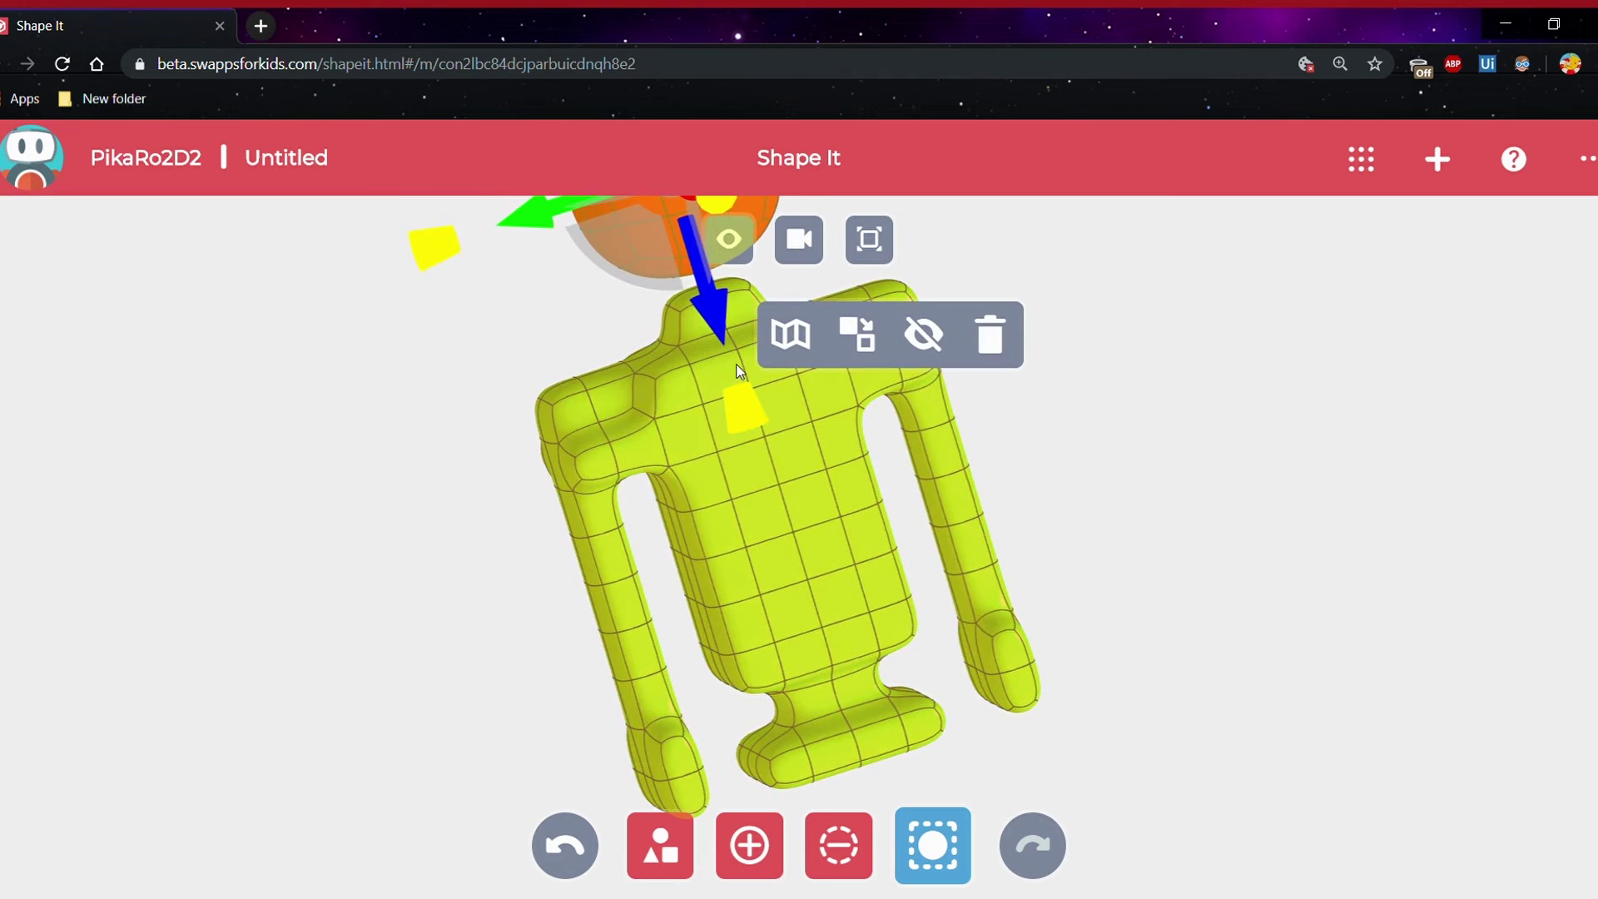
drag(701, 277, 731, 432)
drag(1012, 443, 244, 585)
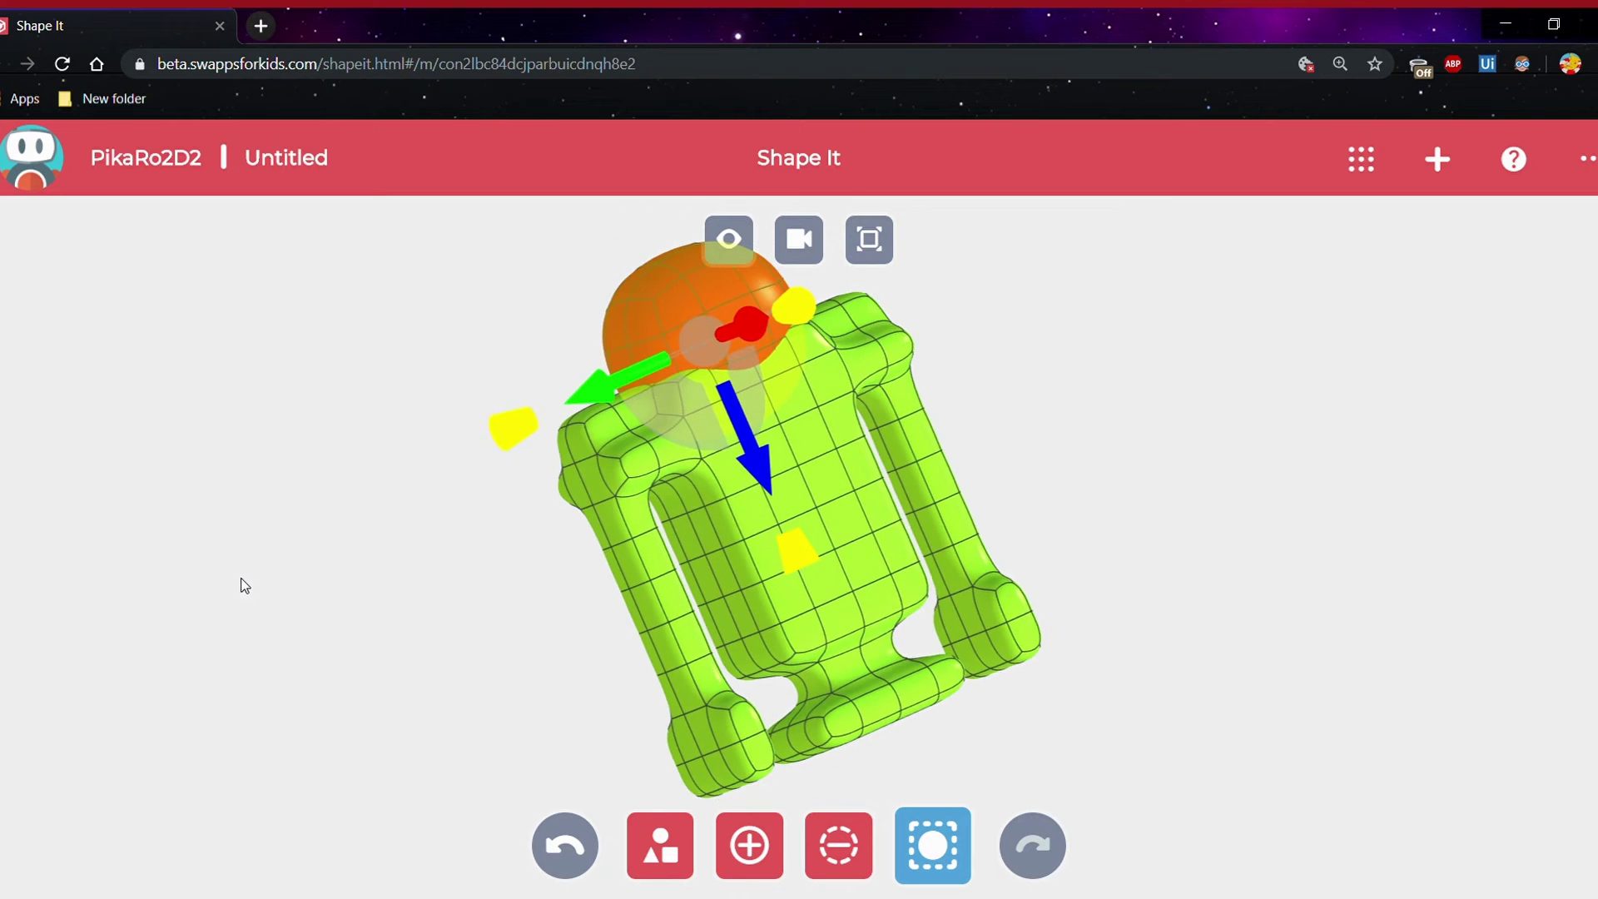
drag(360, 599, 339, 625)
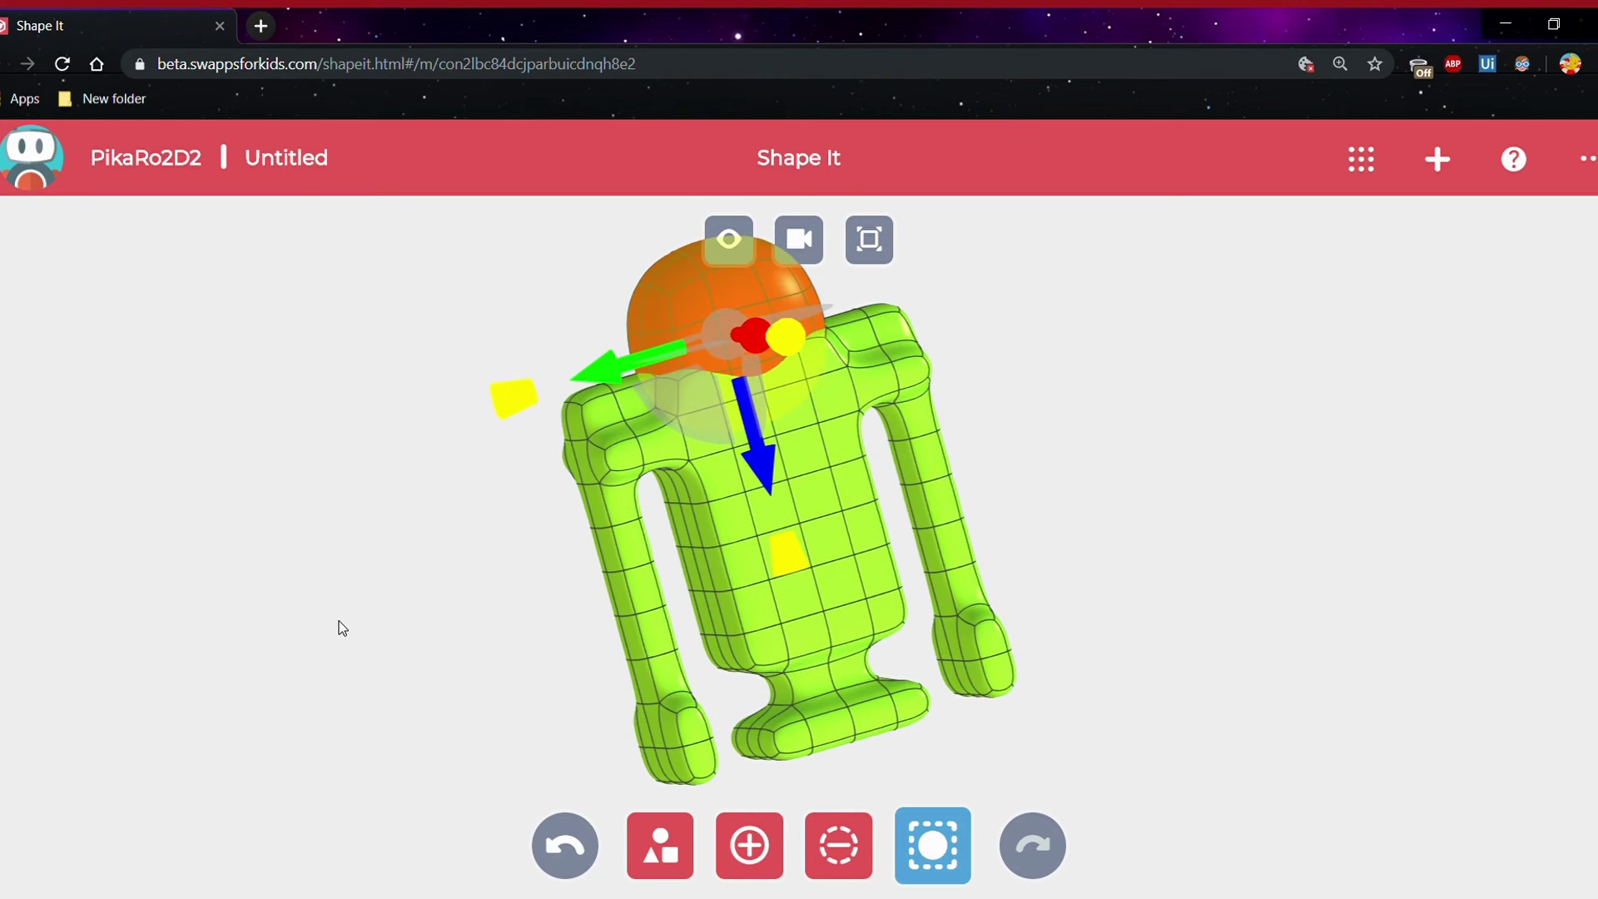
mouse_move(1112, 670)
mouse_down()
mouse_move(916, 716)
mouse_move(1134, 663)
mouse_up()
click(1227, 471)
drag(1227, 471, 801, 556)
drag(1088, 541, 1164, 494)
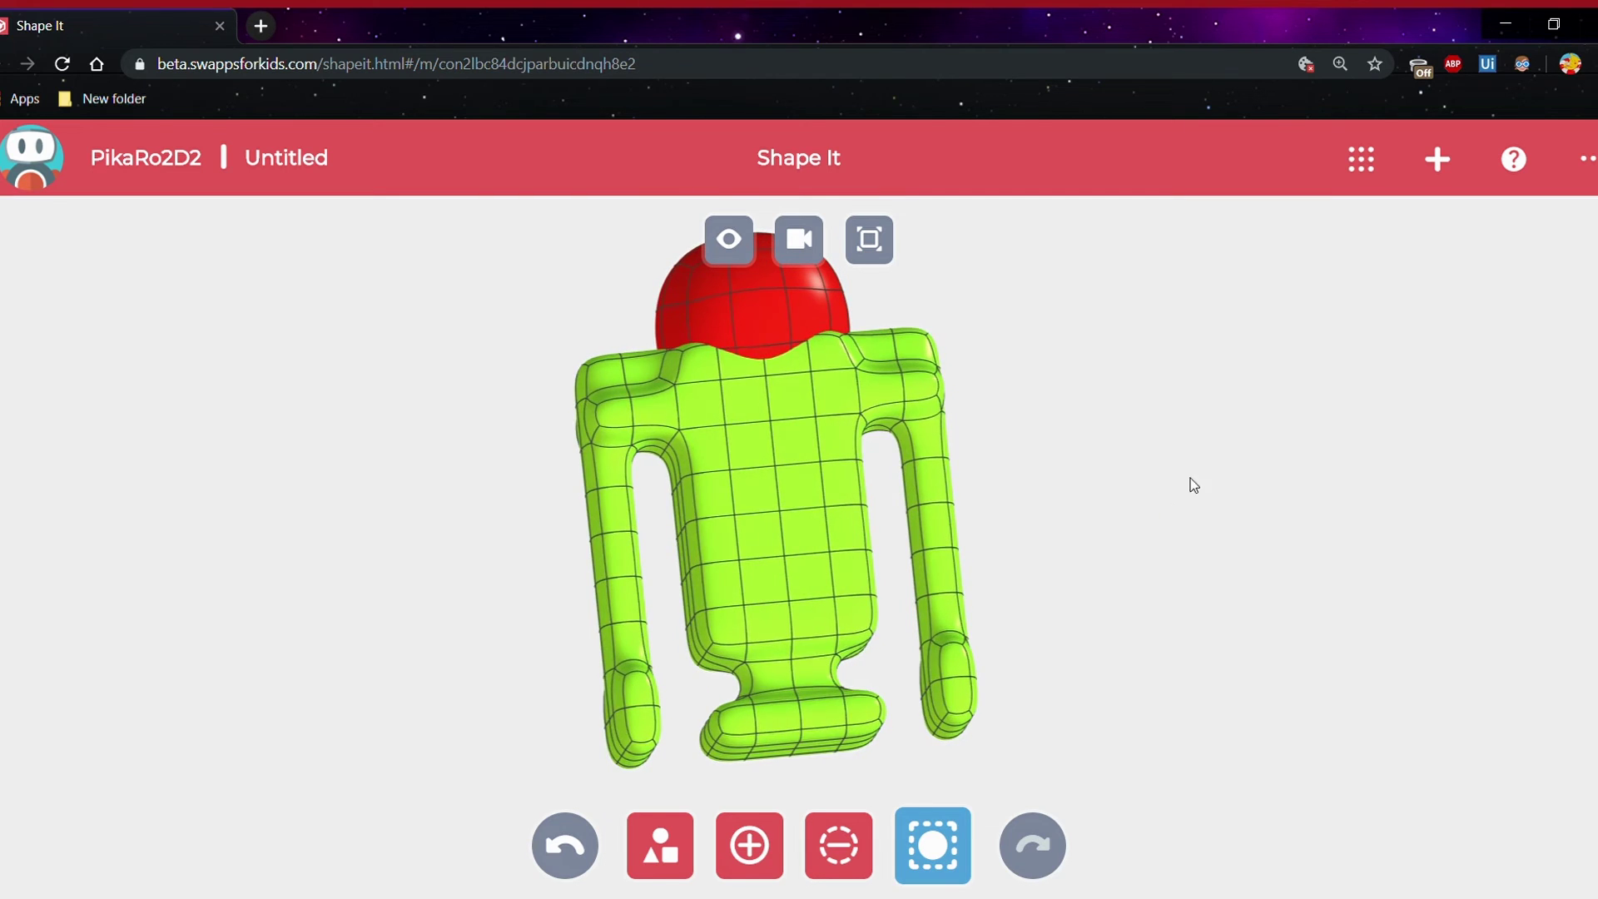
click(932, 846)
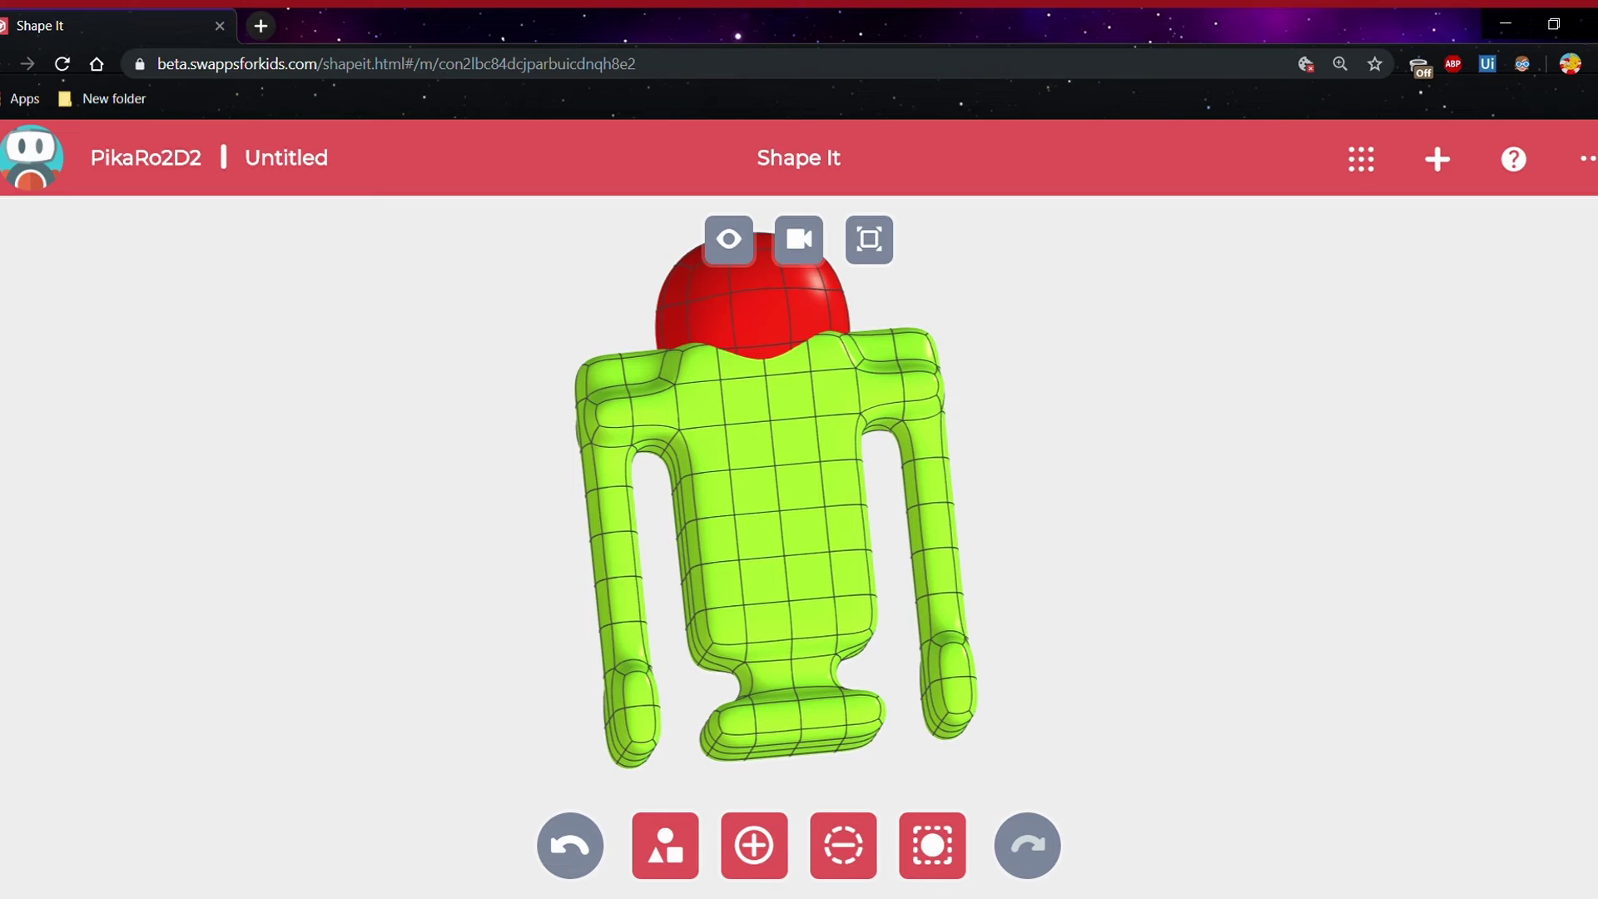
Return to the project list and open the newest project, the green body with the red head, in Style It
click(50, 162)
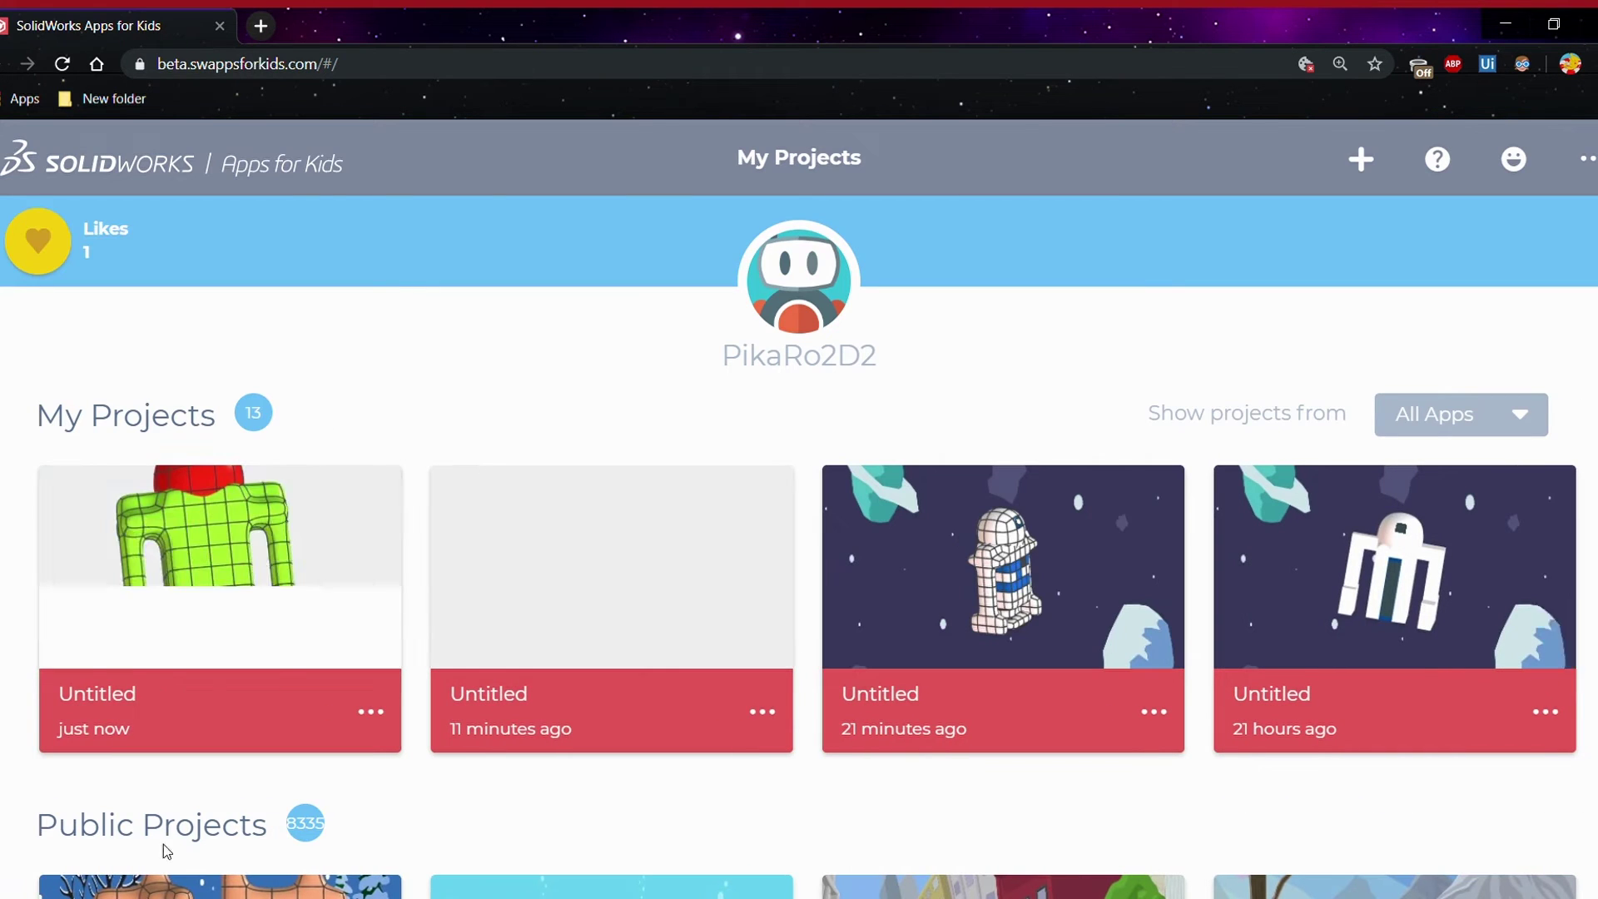
mouse_move(165, 593)
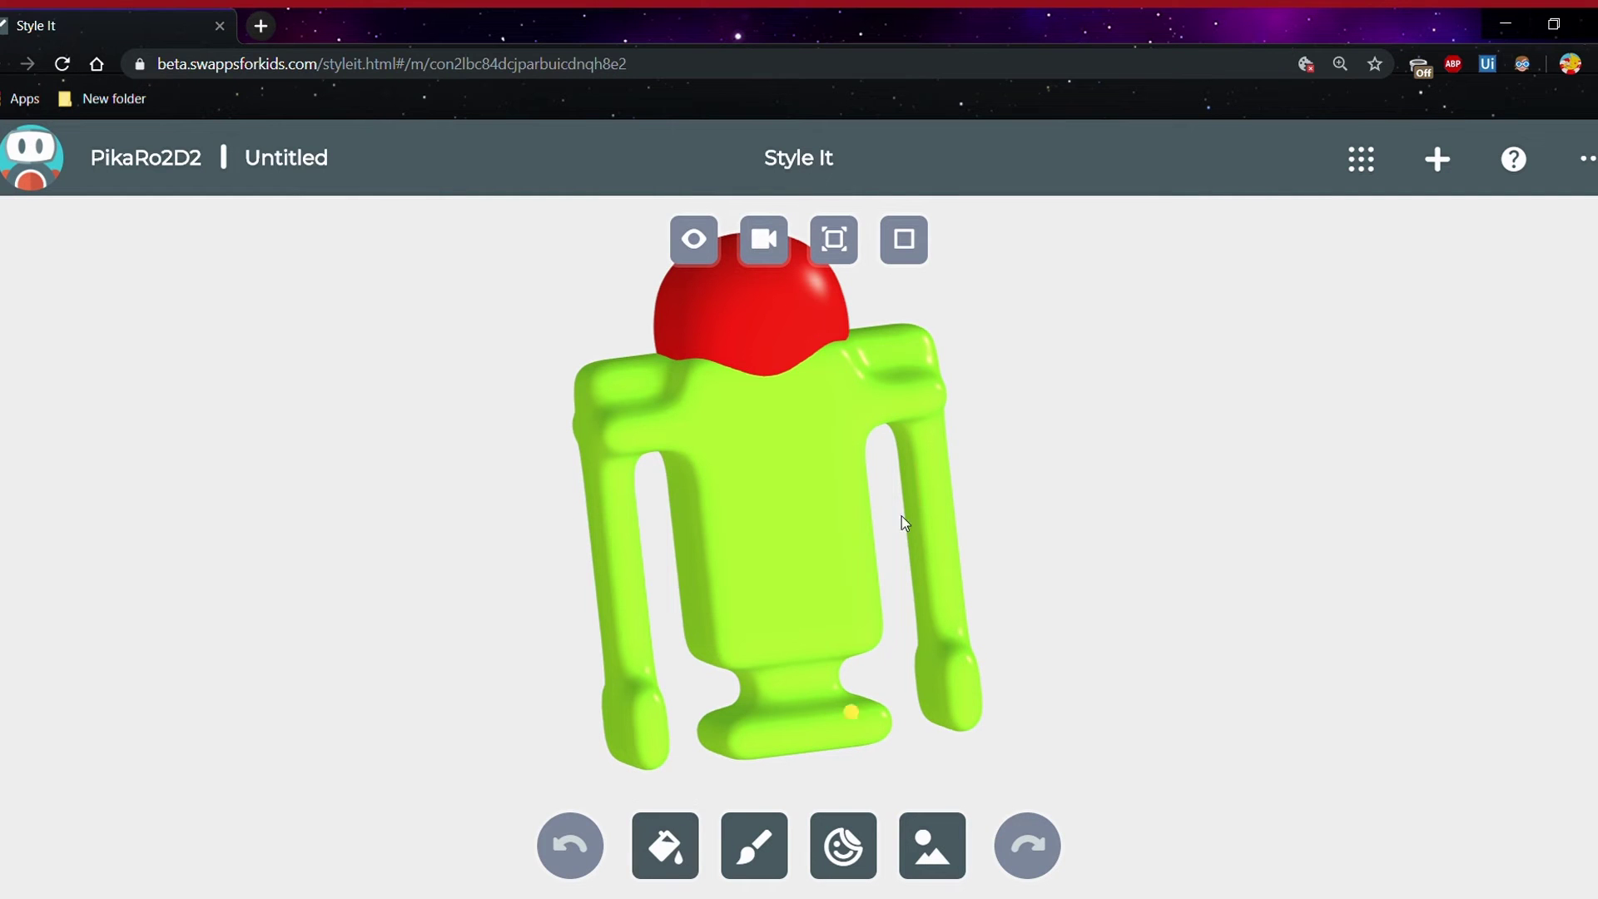
Show the mesh lines on the model to view it from another angle, and hide them again
click(905, 242)
drag(962, 250, 1043, 367)
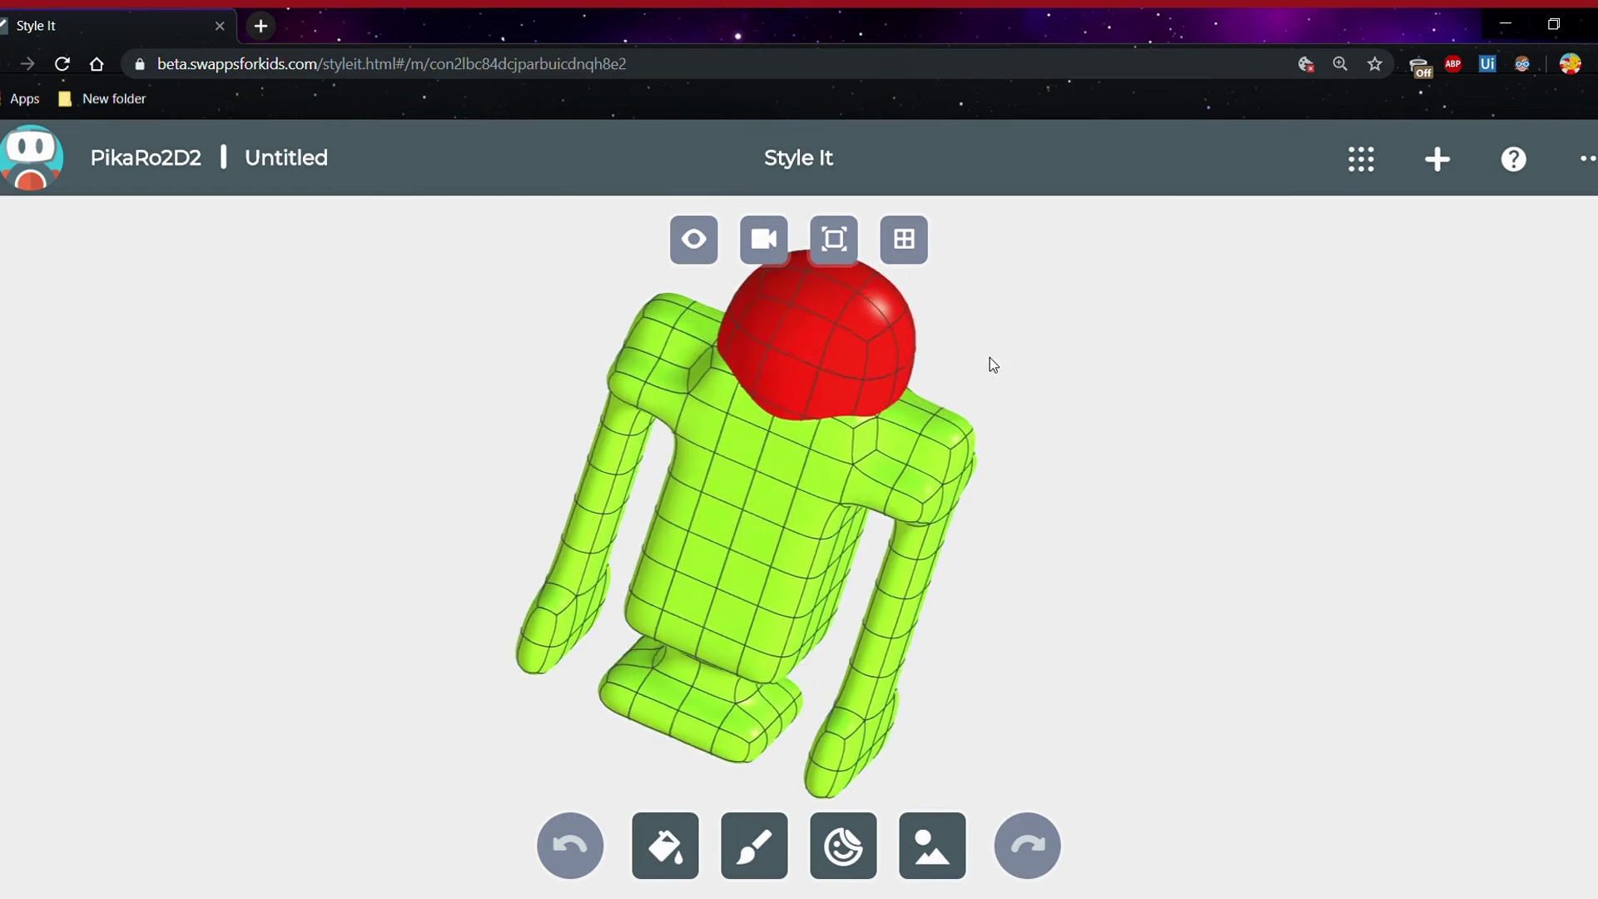
click(922, 261)
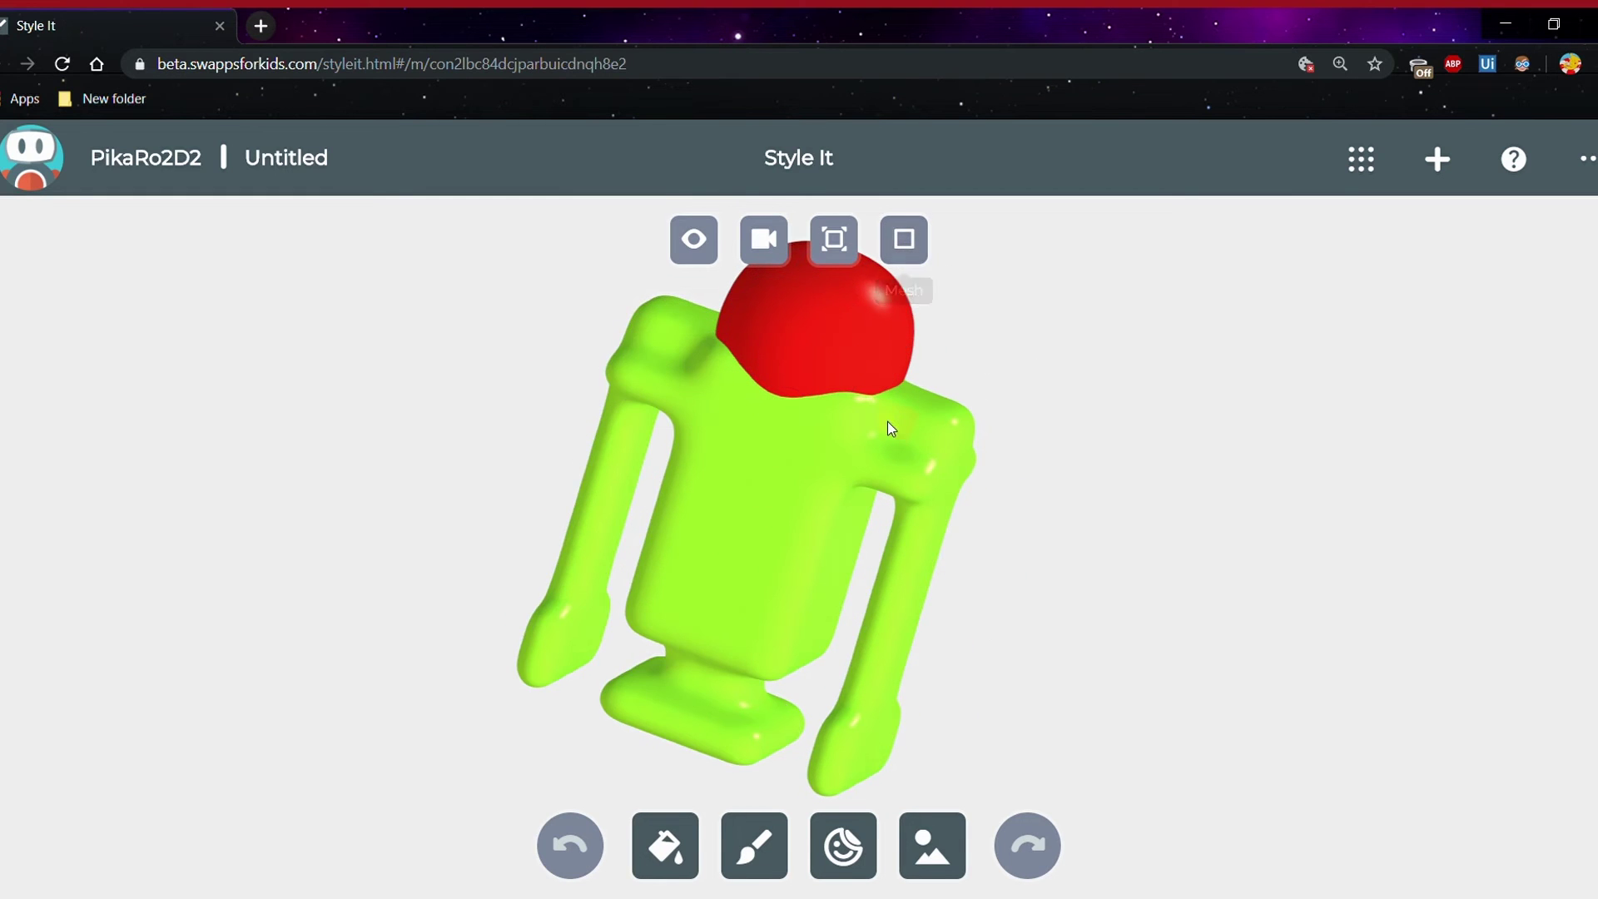
Try drawing a black spiral with a thicker brush on the front of the body, undo it and leave the drawing tool
click(683, 837)
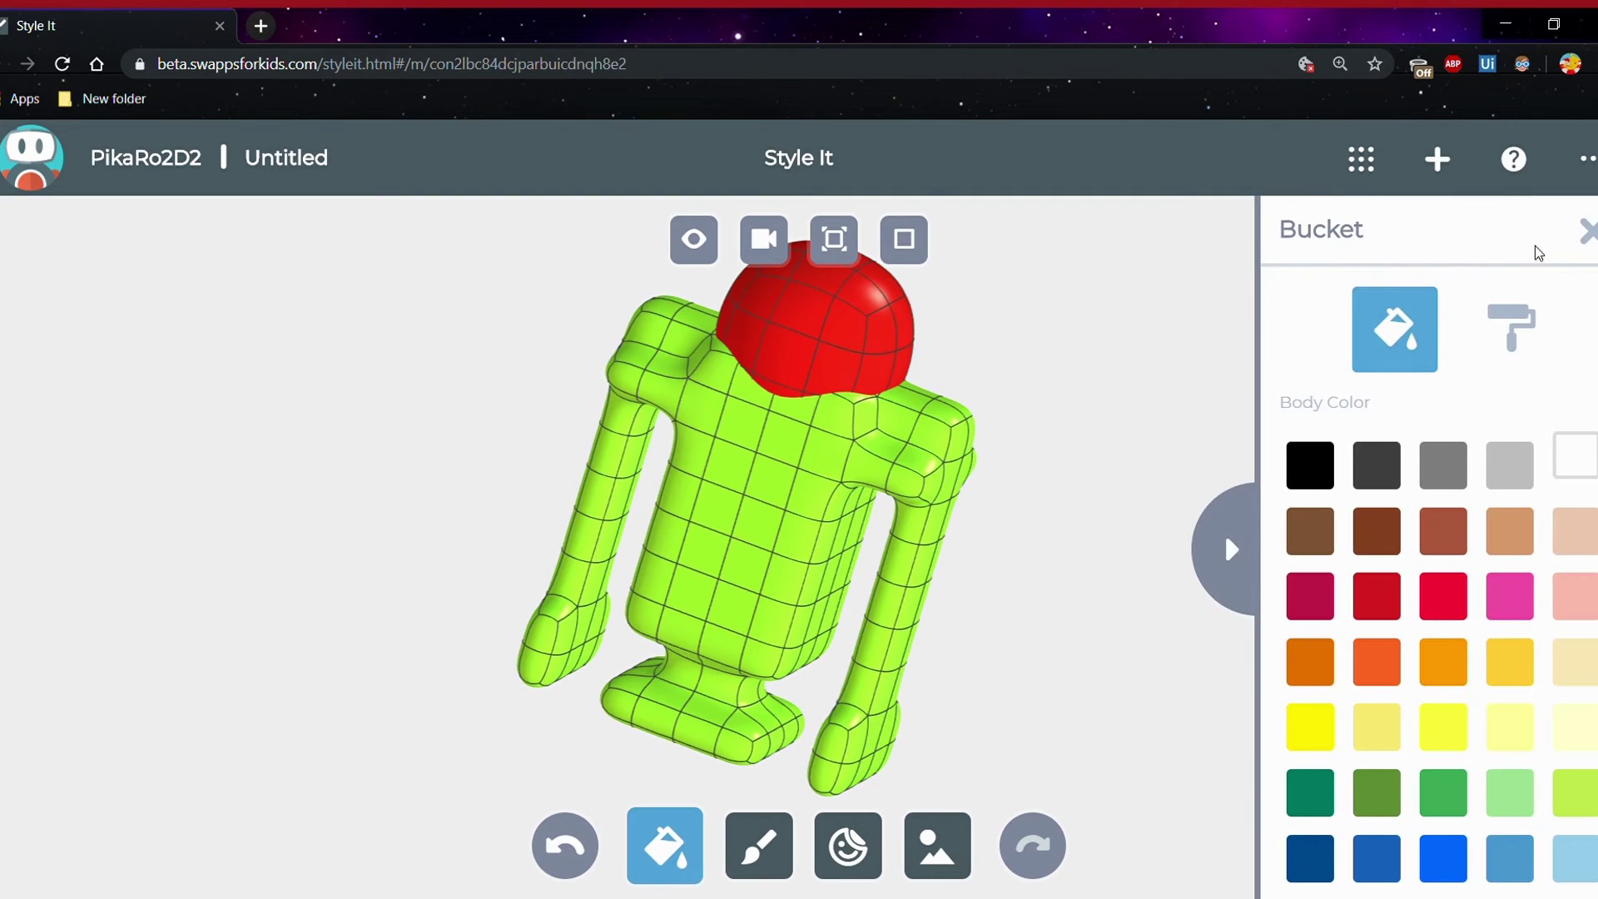
click(1226, 532)
click(754, 845)
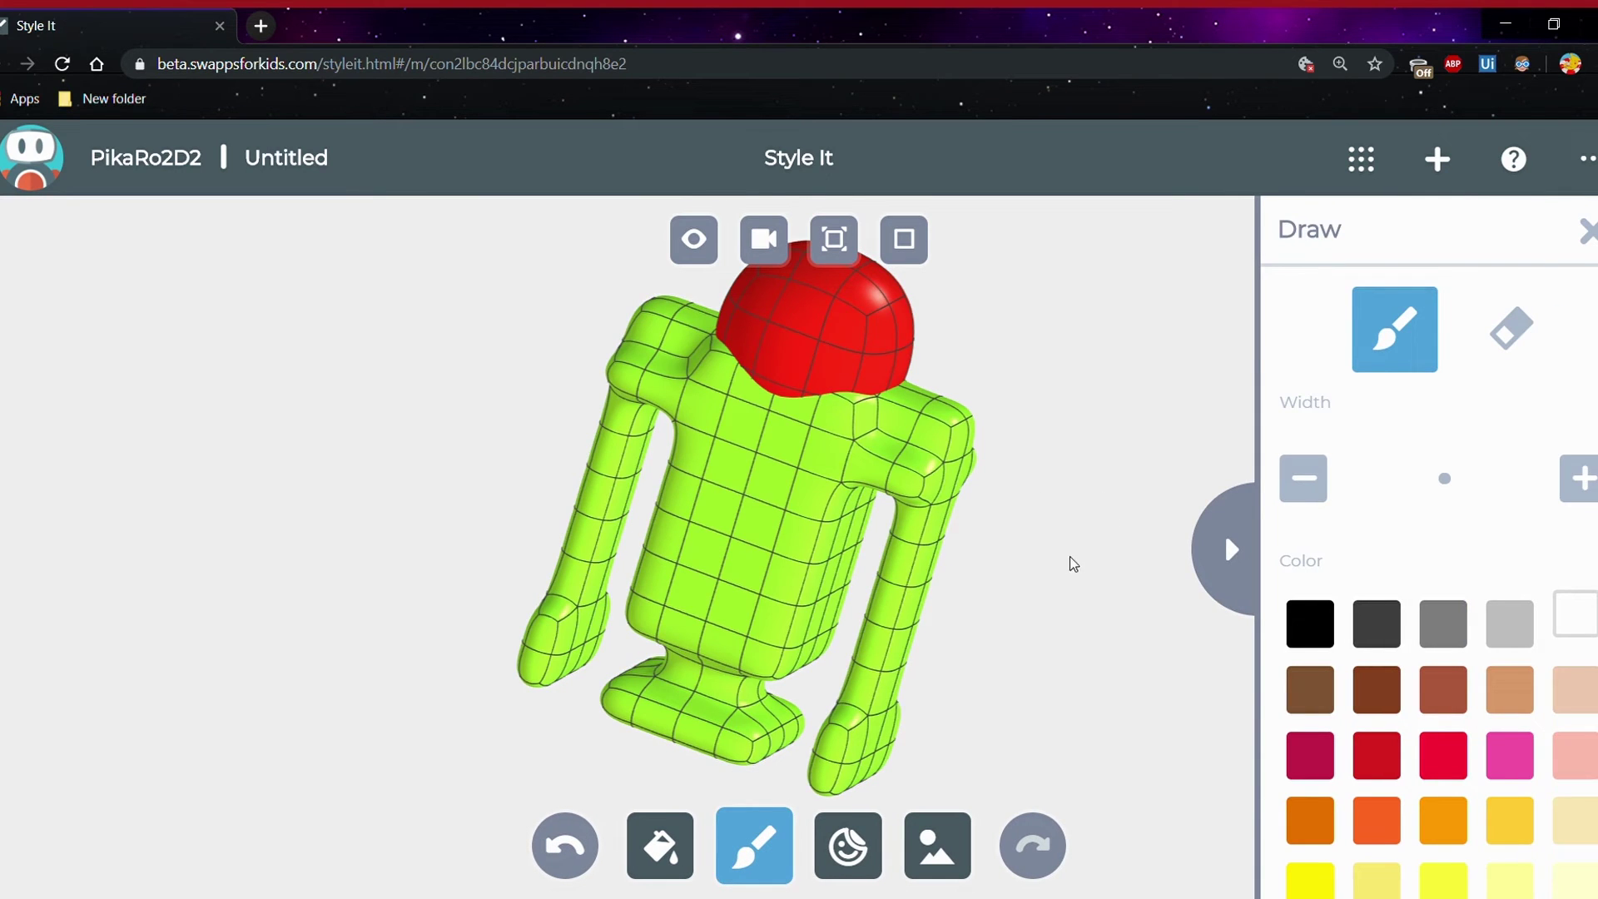
click(1311, 624)
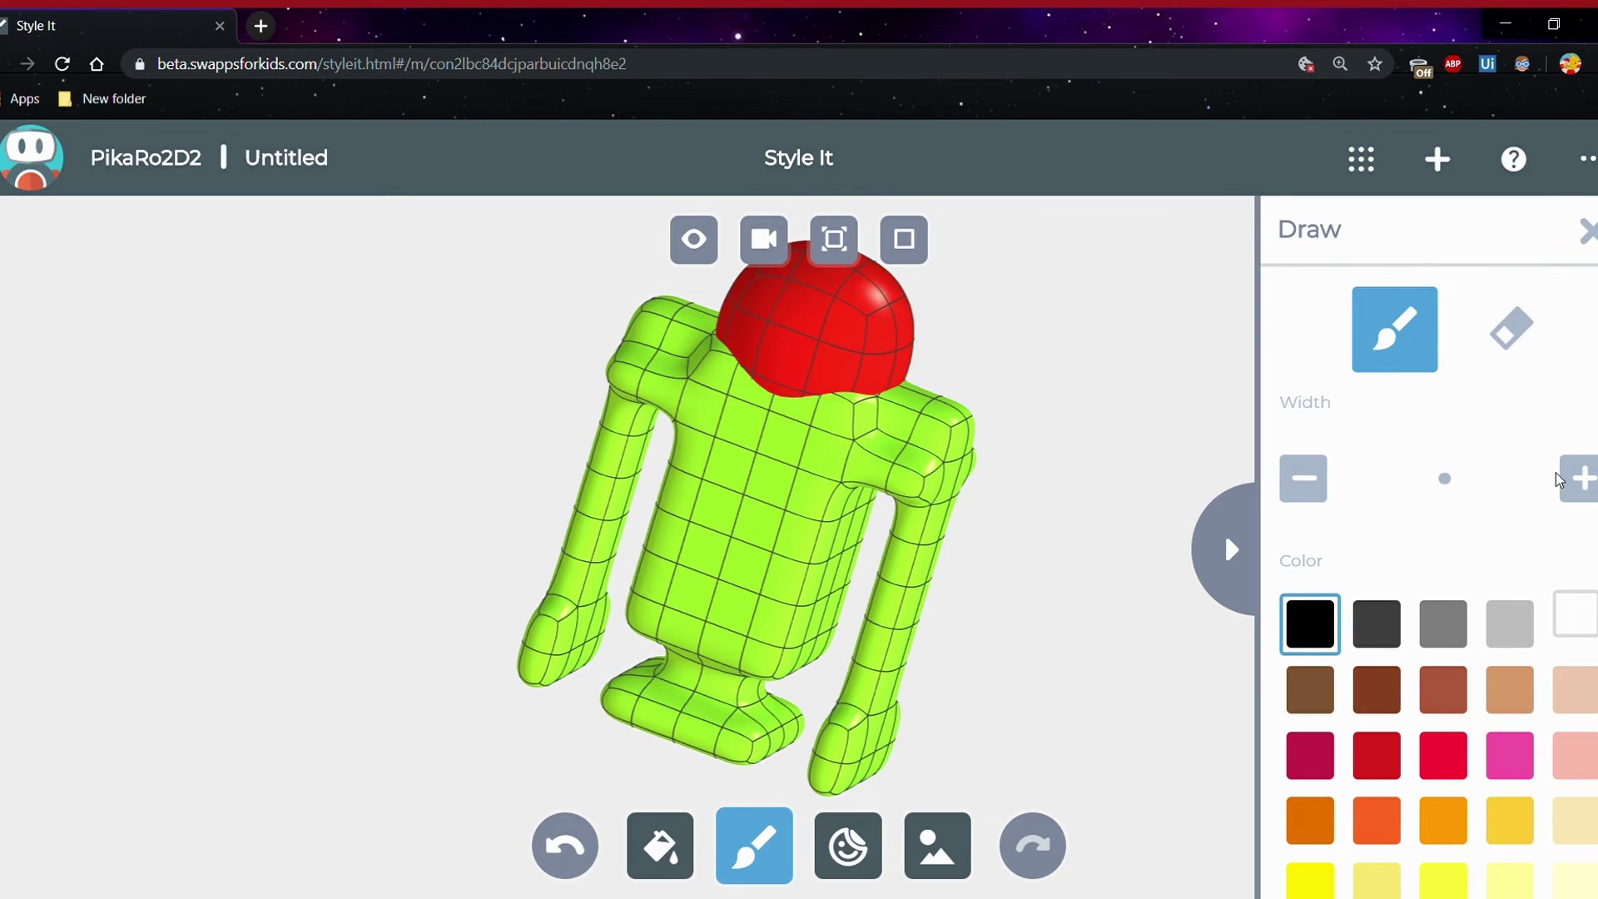
click(1580, 478)
click(1580, 478)
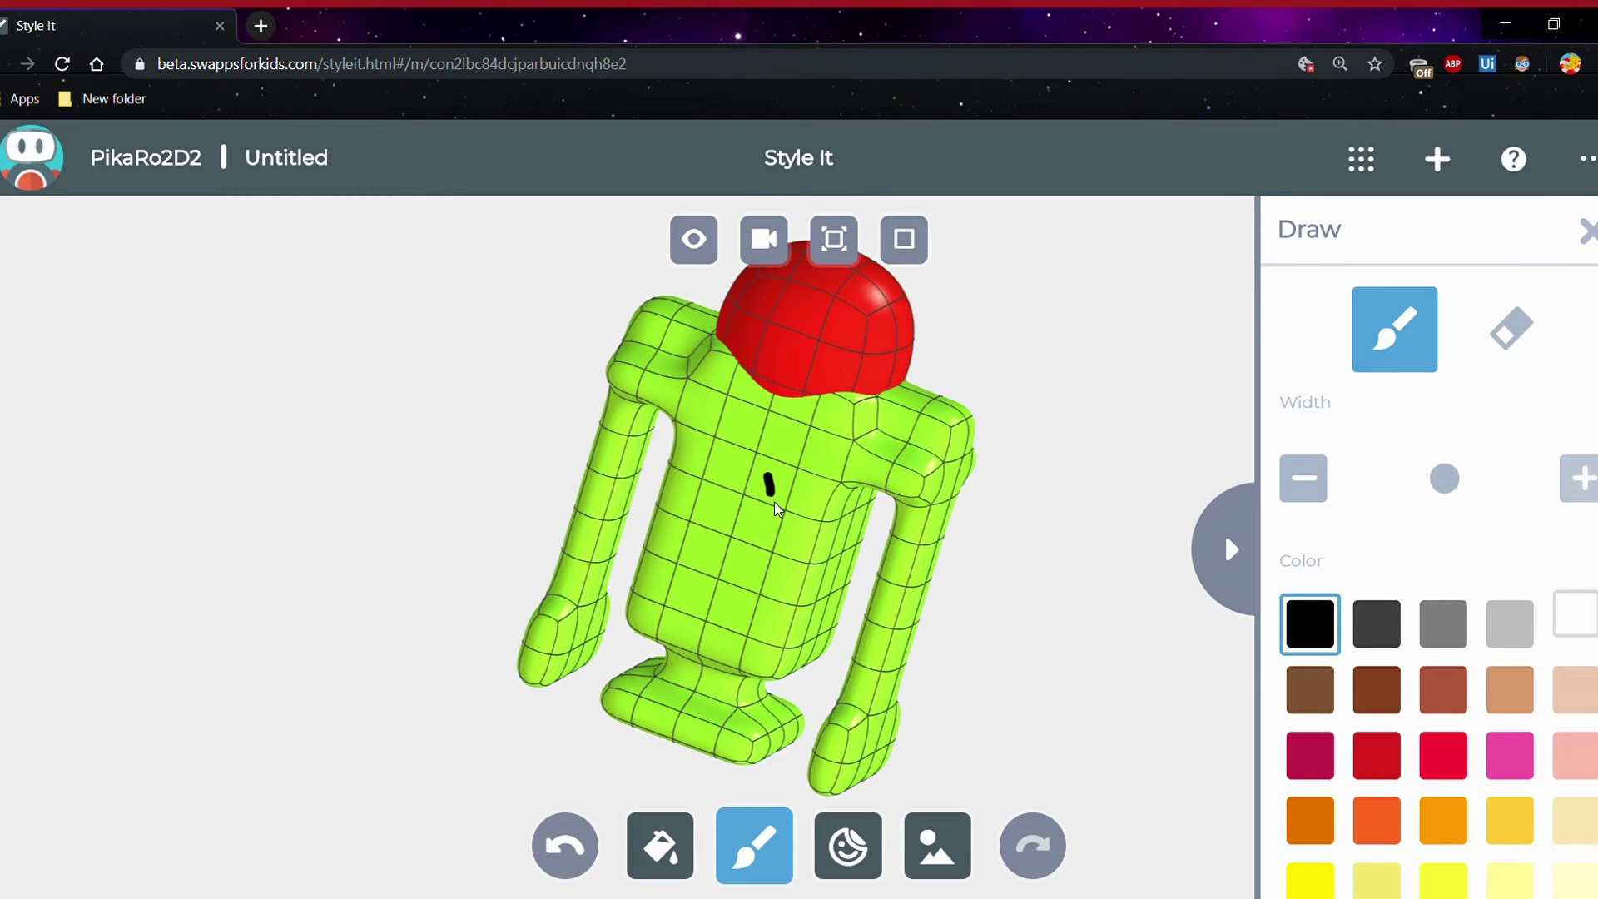
mouse_move(743, 528)
mouse_down()
mouse_move(825, 476)
mouse_move(729, 582)
mouse_up()
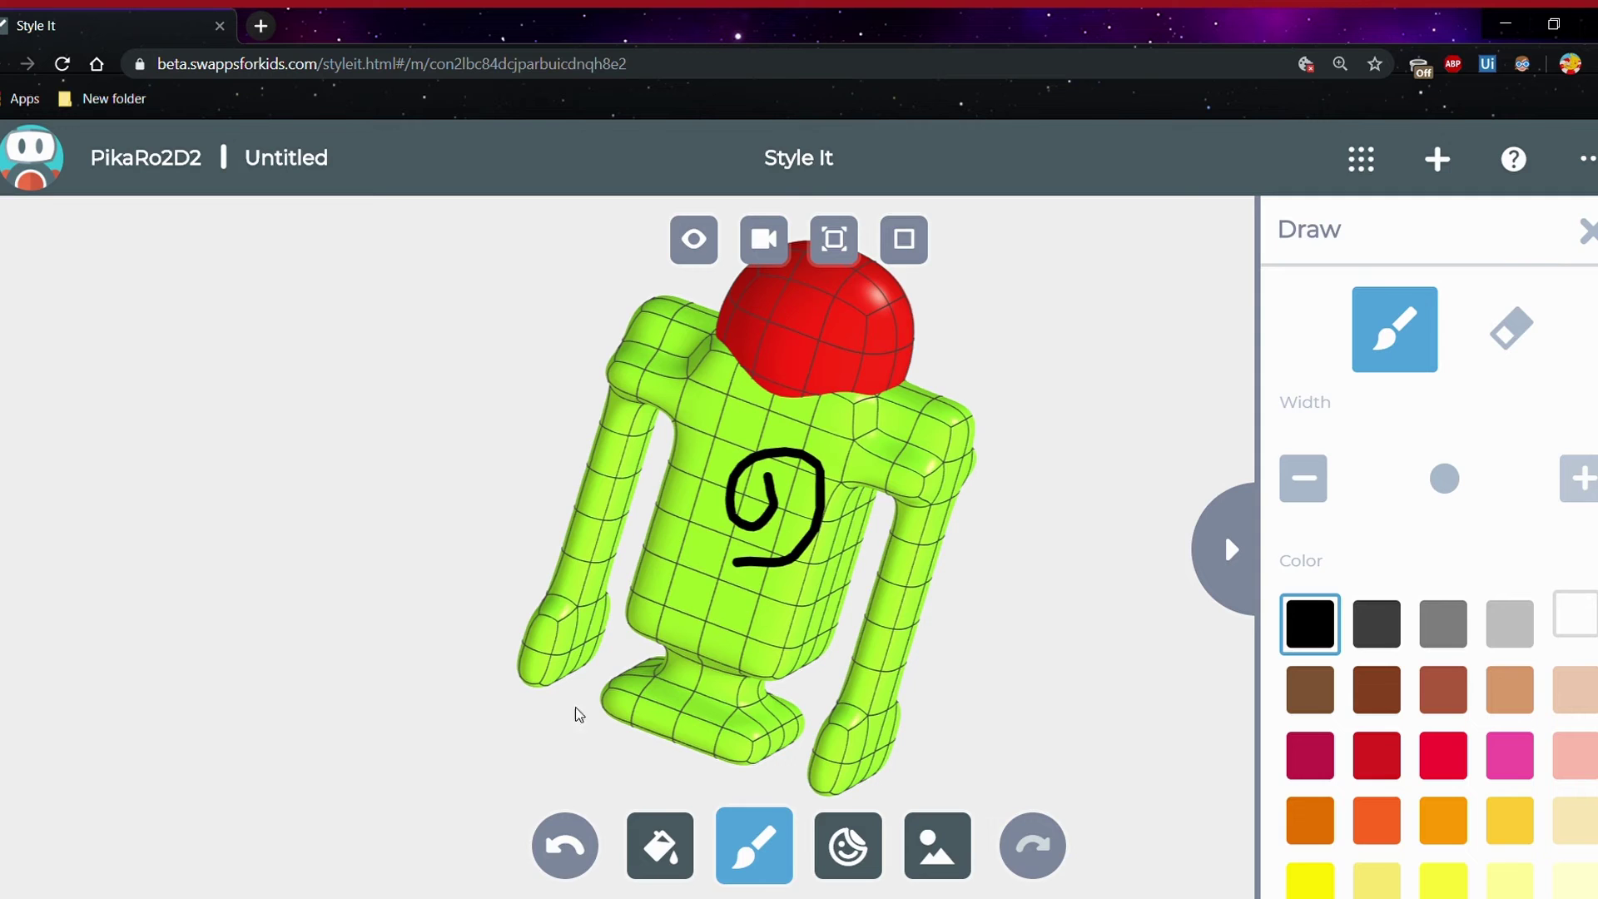
click(574, 849)
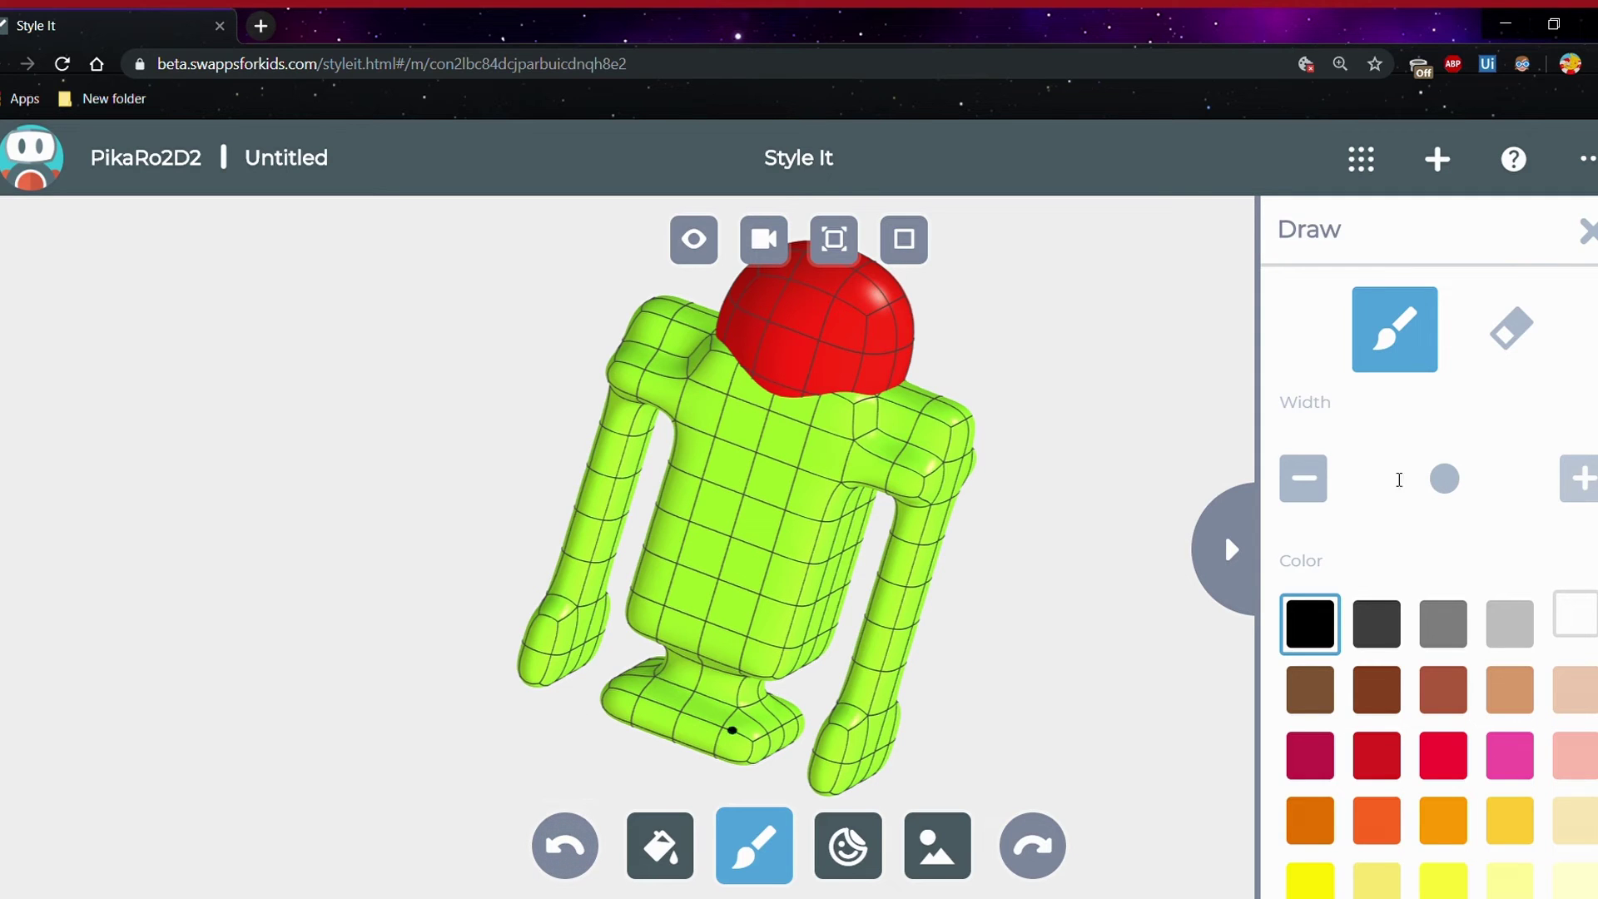
click(1569, 239)
click(843, 845)
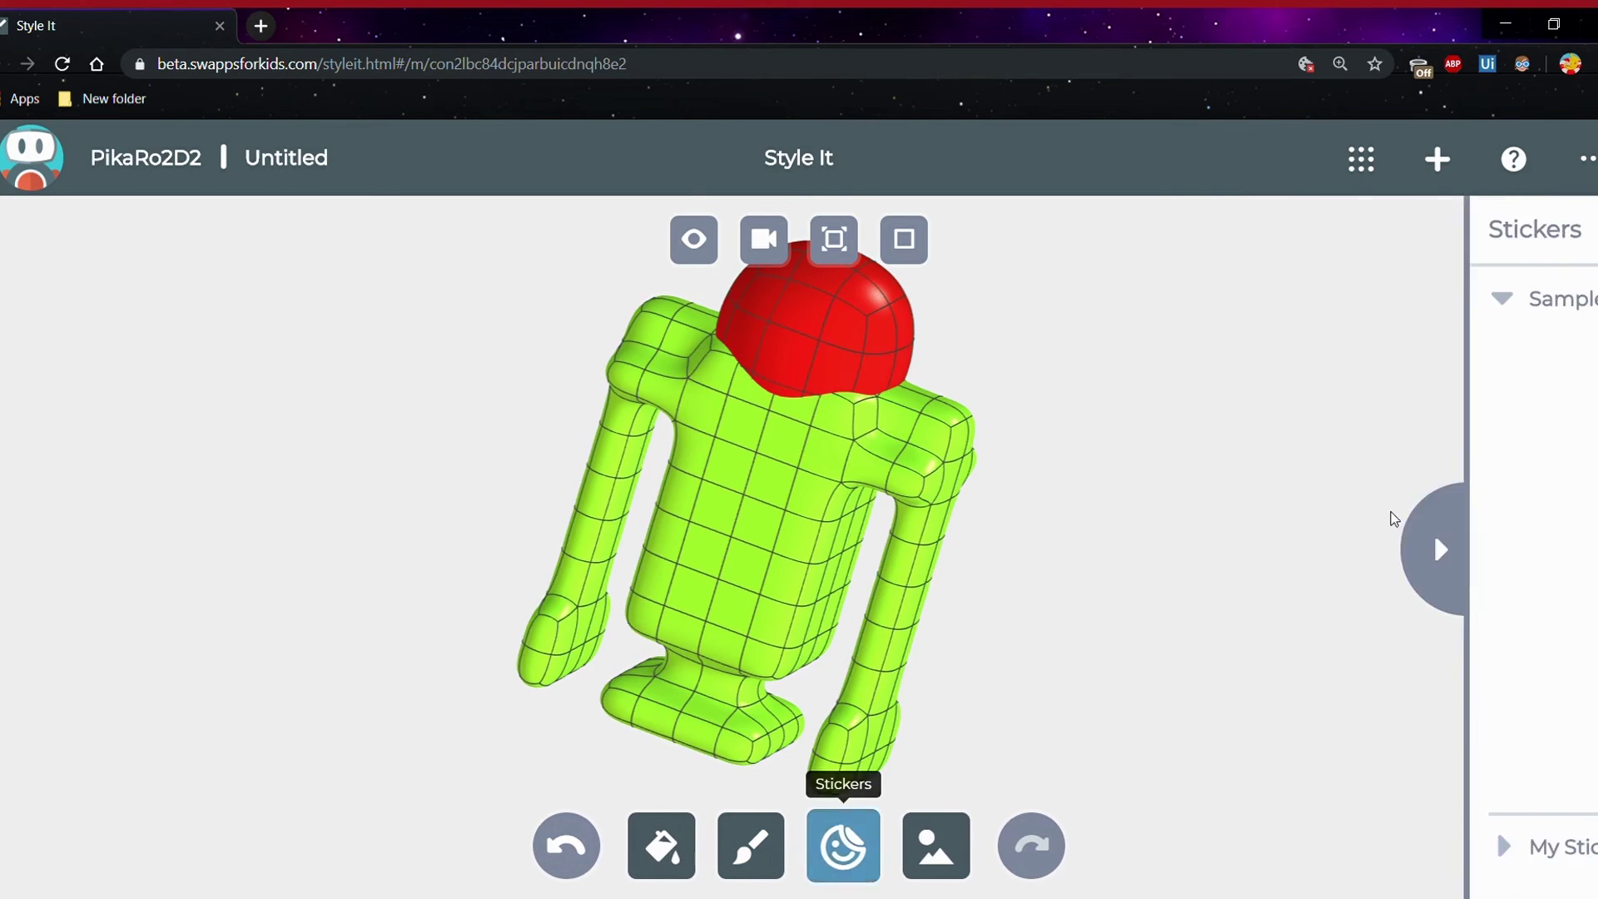
scroll(1453, 570, down, 5)
scroll(1470, 614, up, 5)
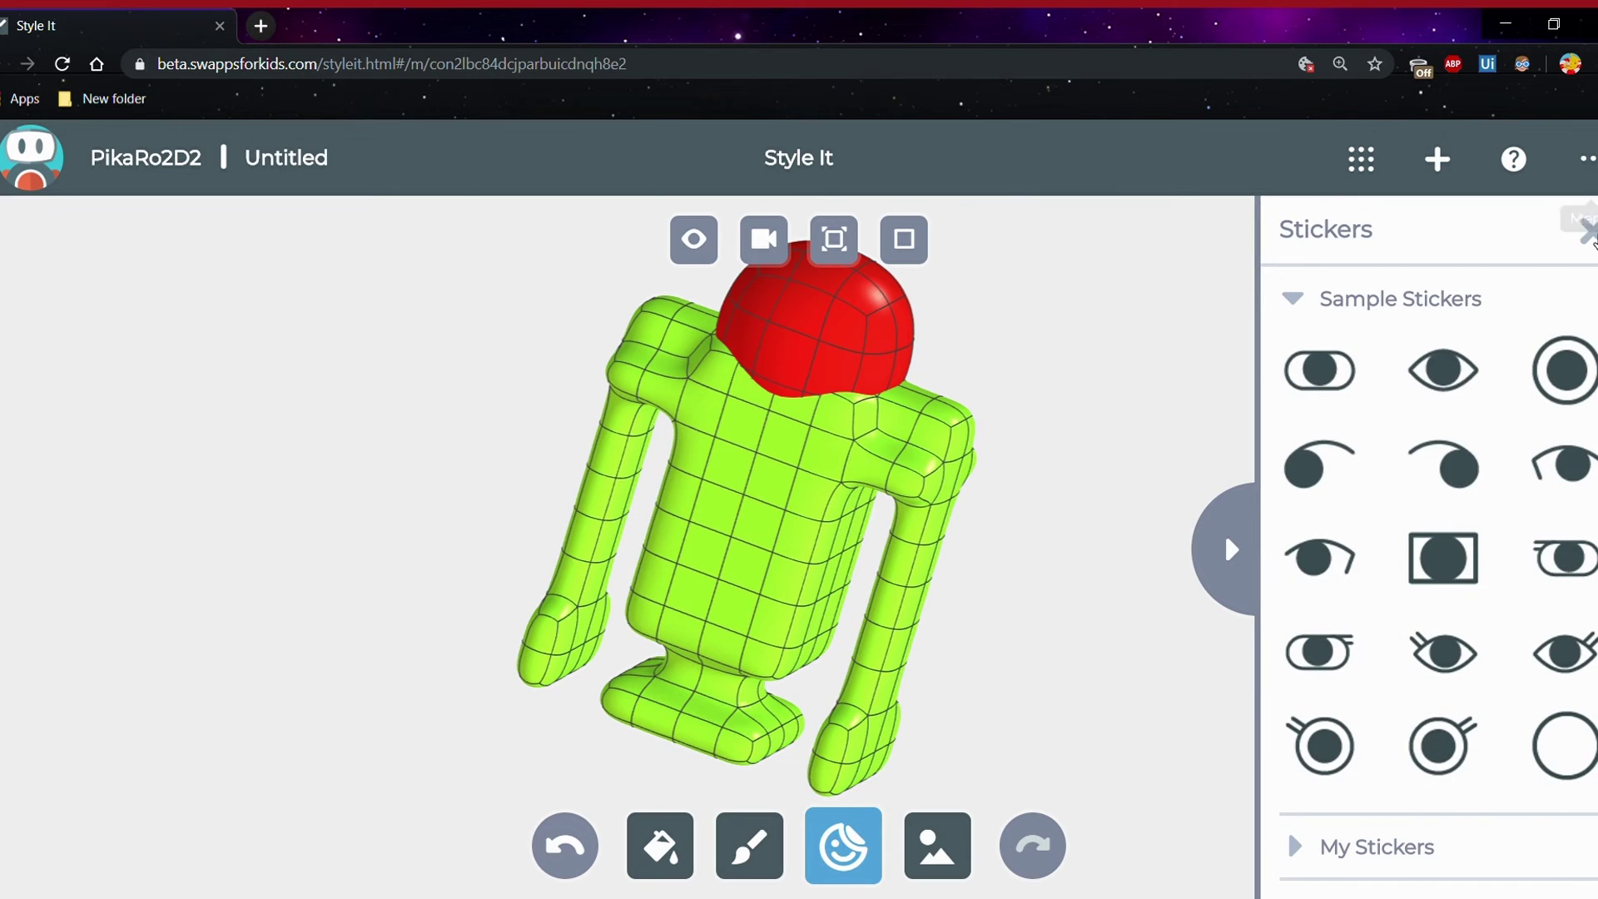
click(1586, 231)
Set the background to the moonlit scene with the haunted castle, bats and gravestones
click(933, 845)
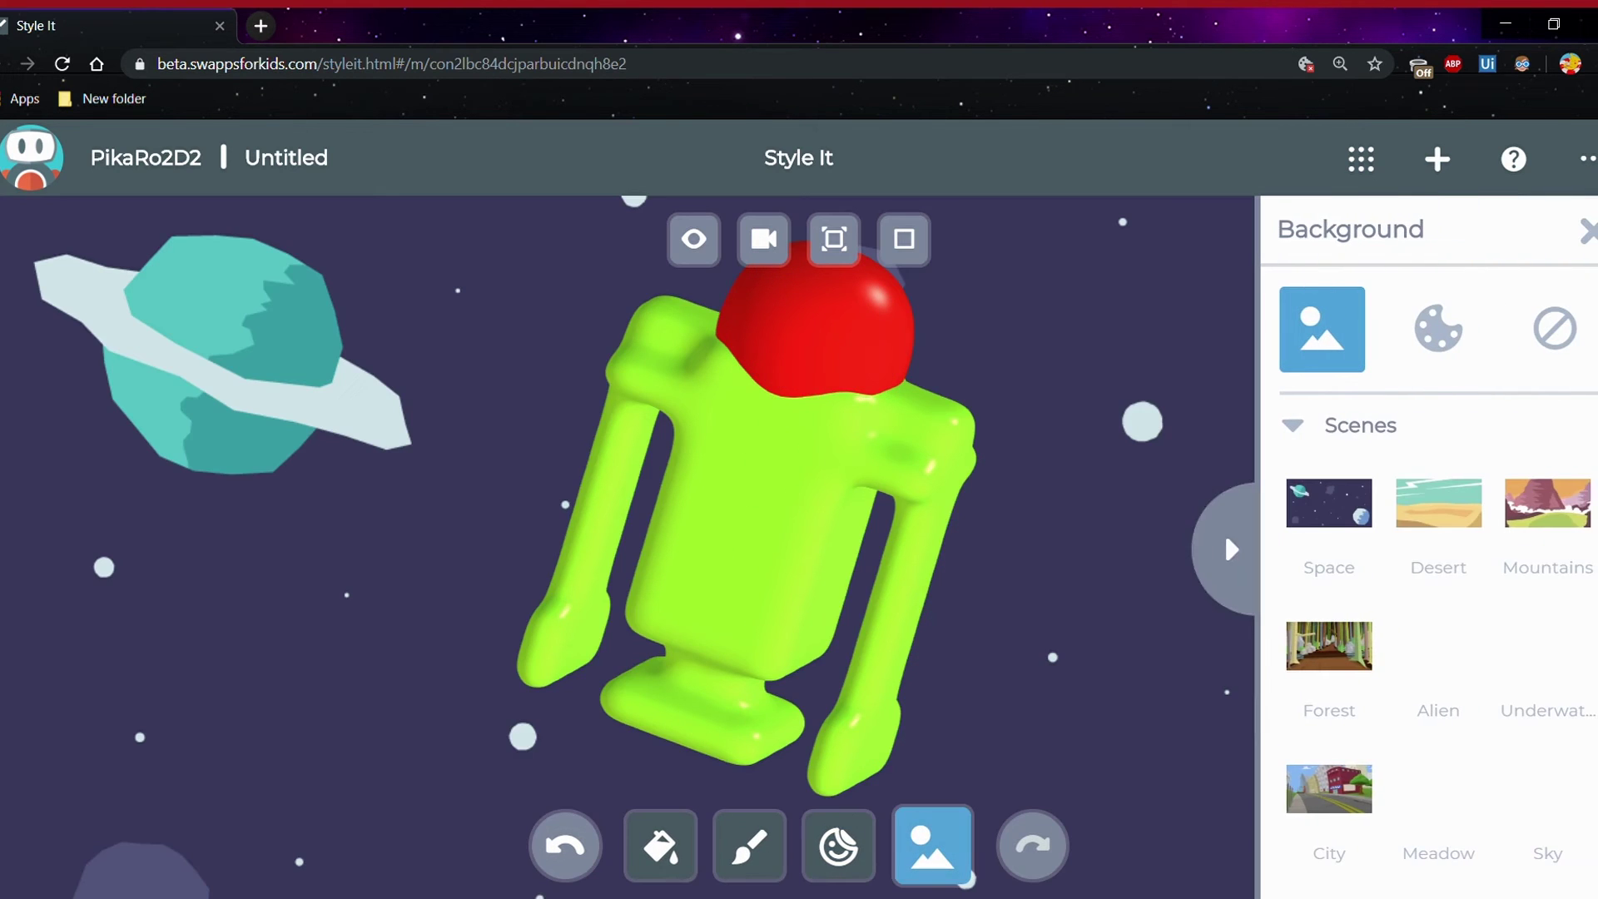
scroll(1523, 587, down, 3)
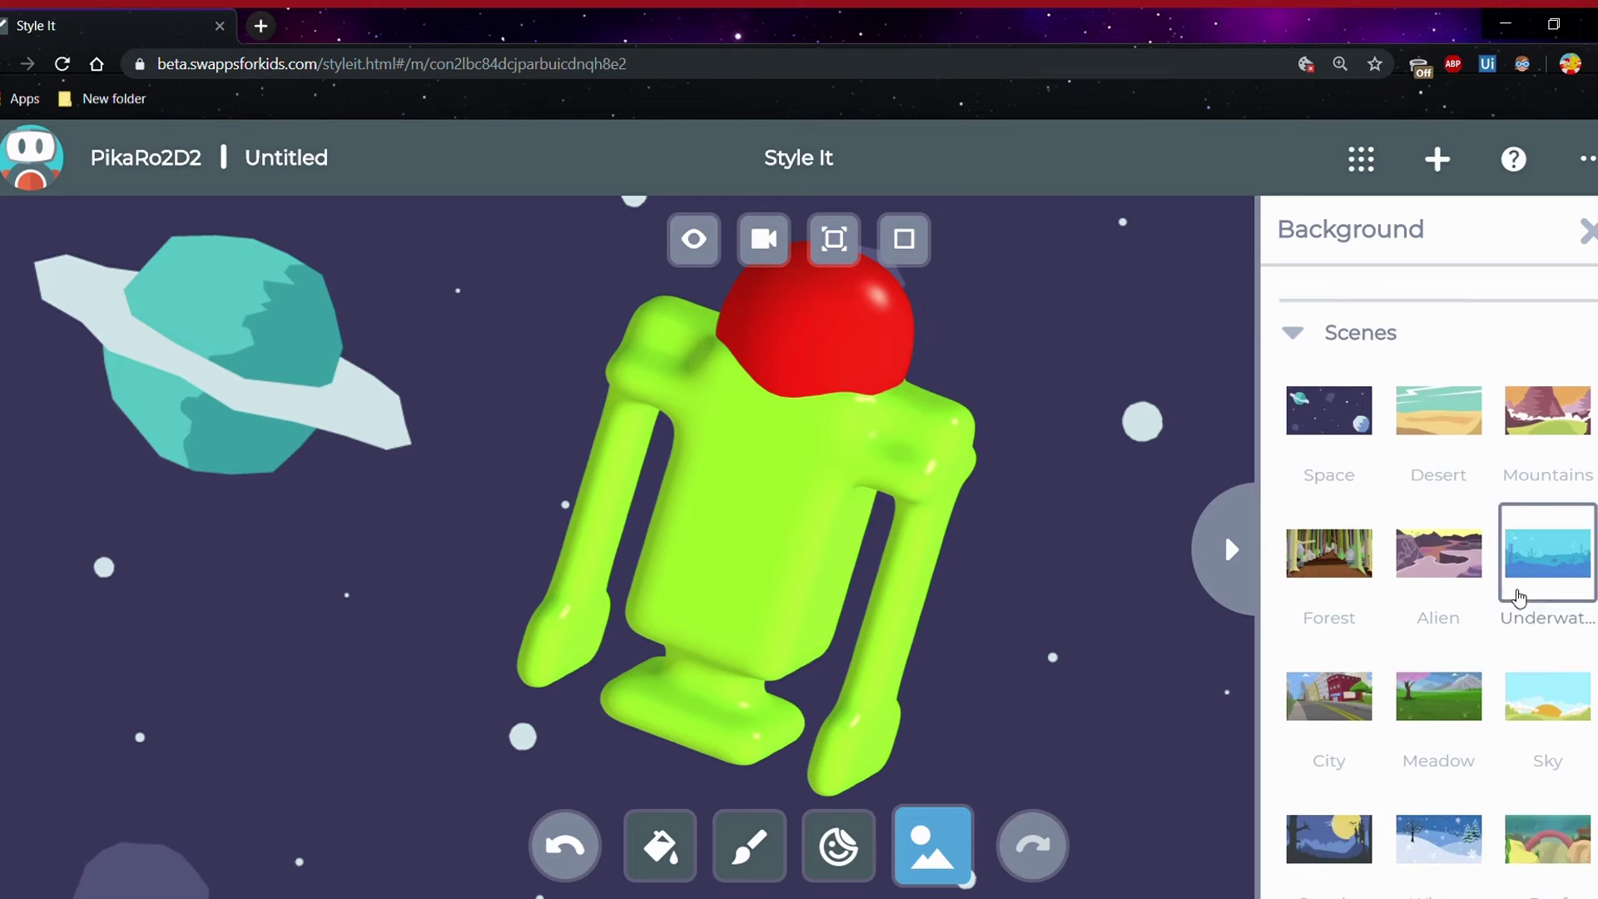
scroll(1540, 658, down, 1)
scroll(1332, 432, up, 1)
click(1330, 716)
click(1586, 230)
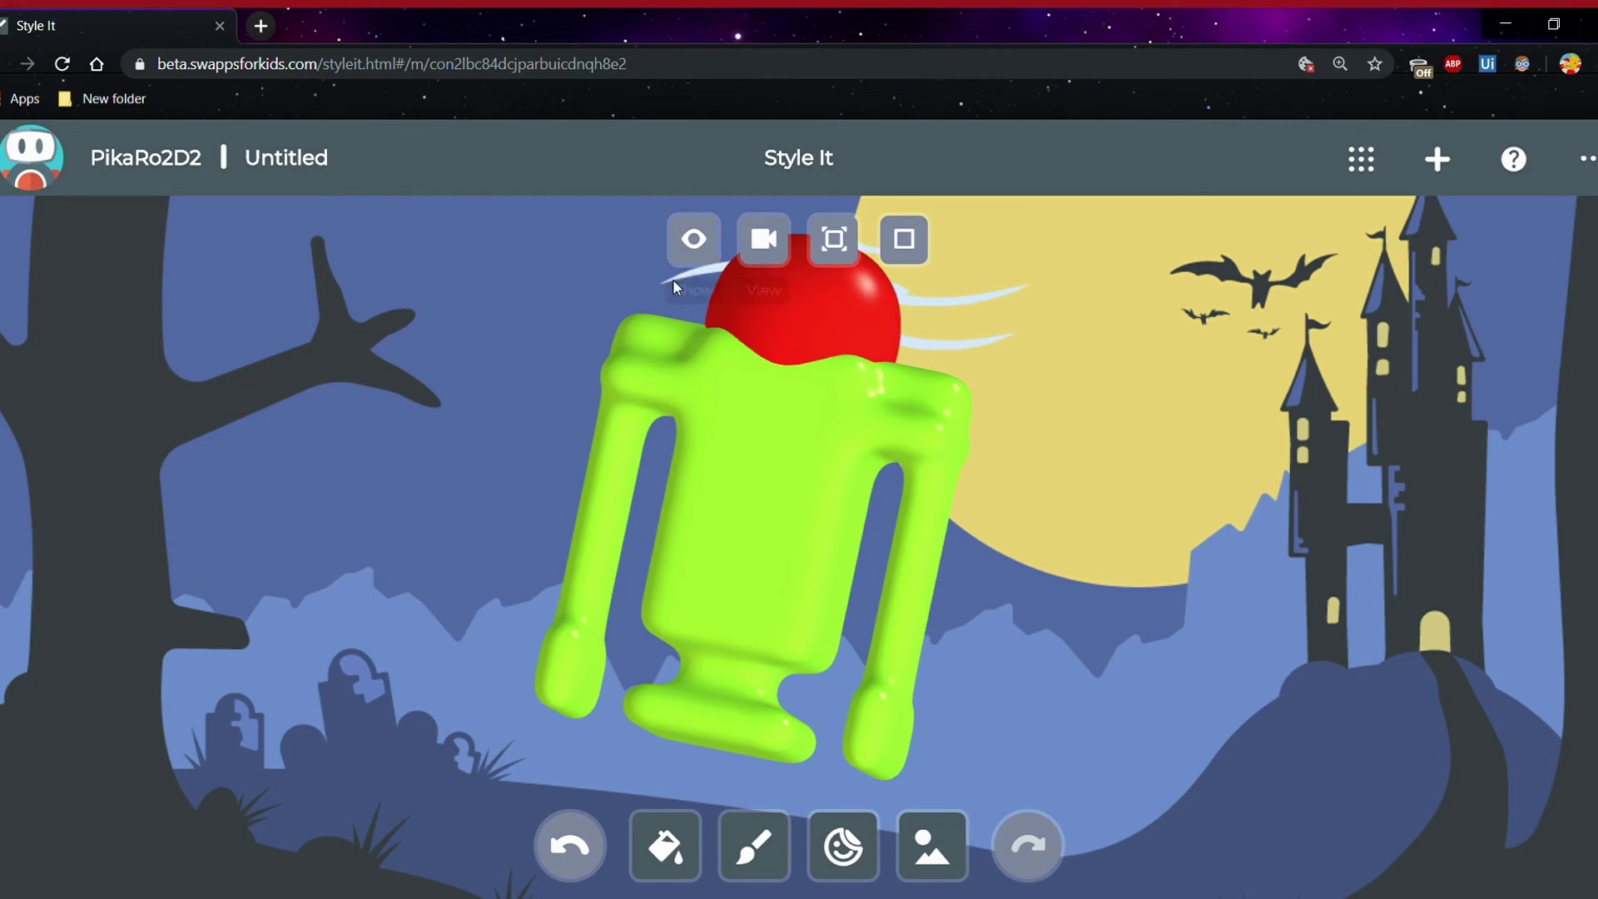
Fill the green body and the red head with white using the Bucket tool
click(665, 847)
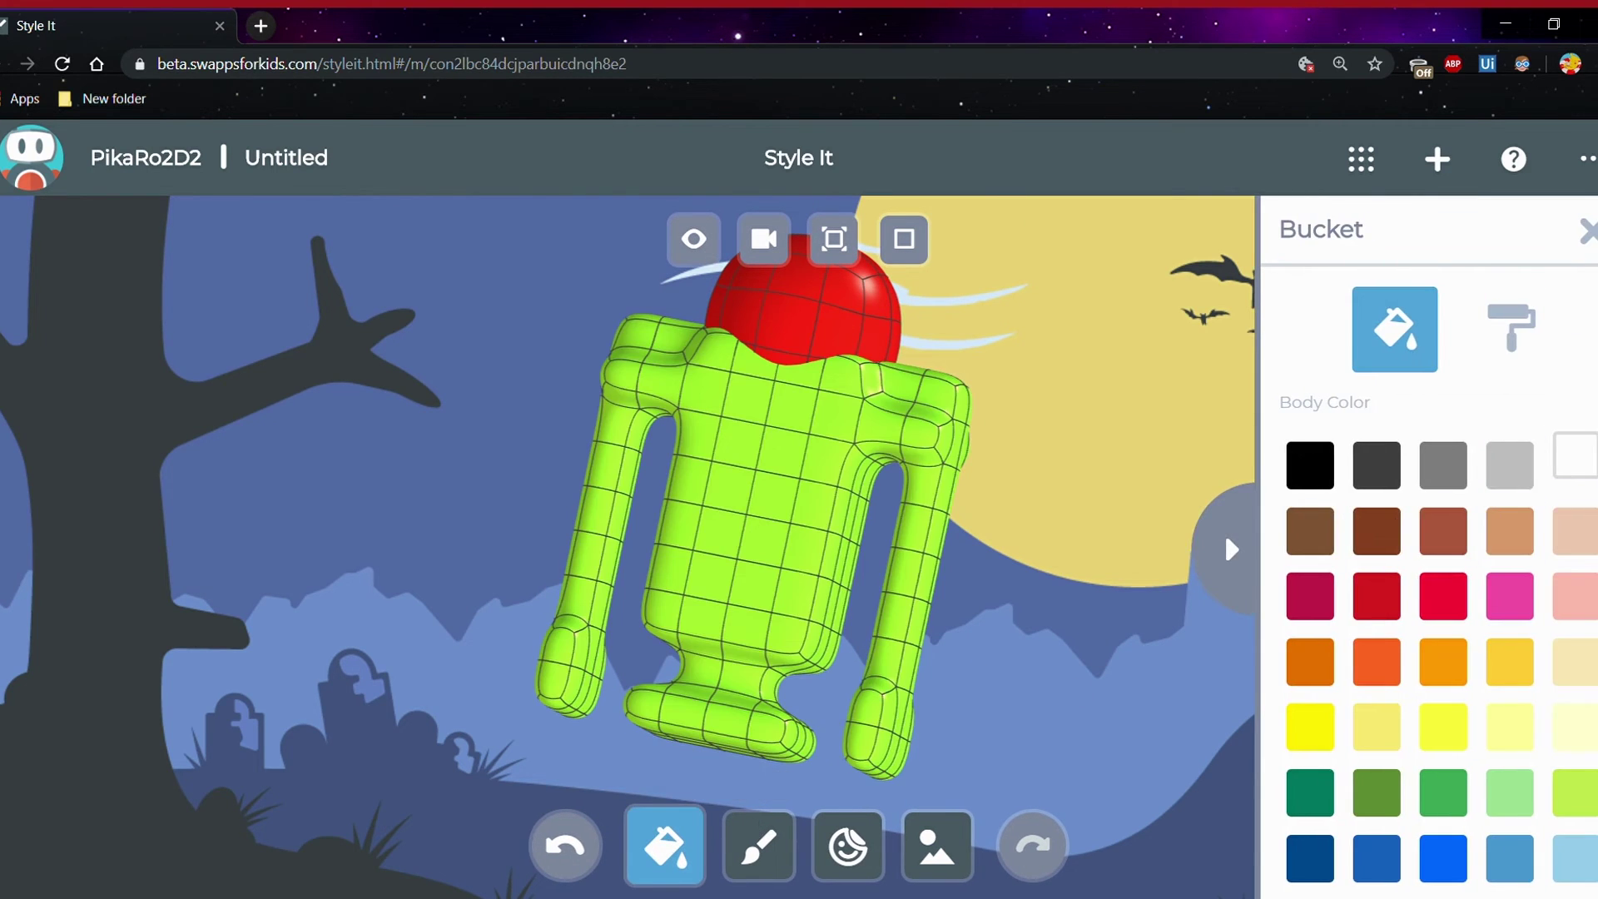
click(1584, 472)
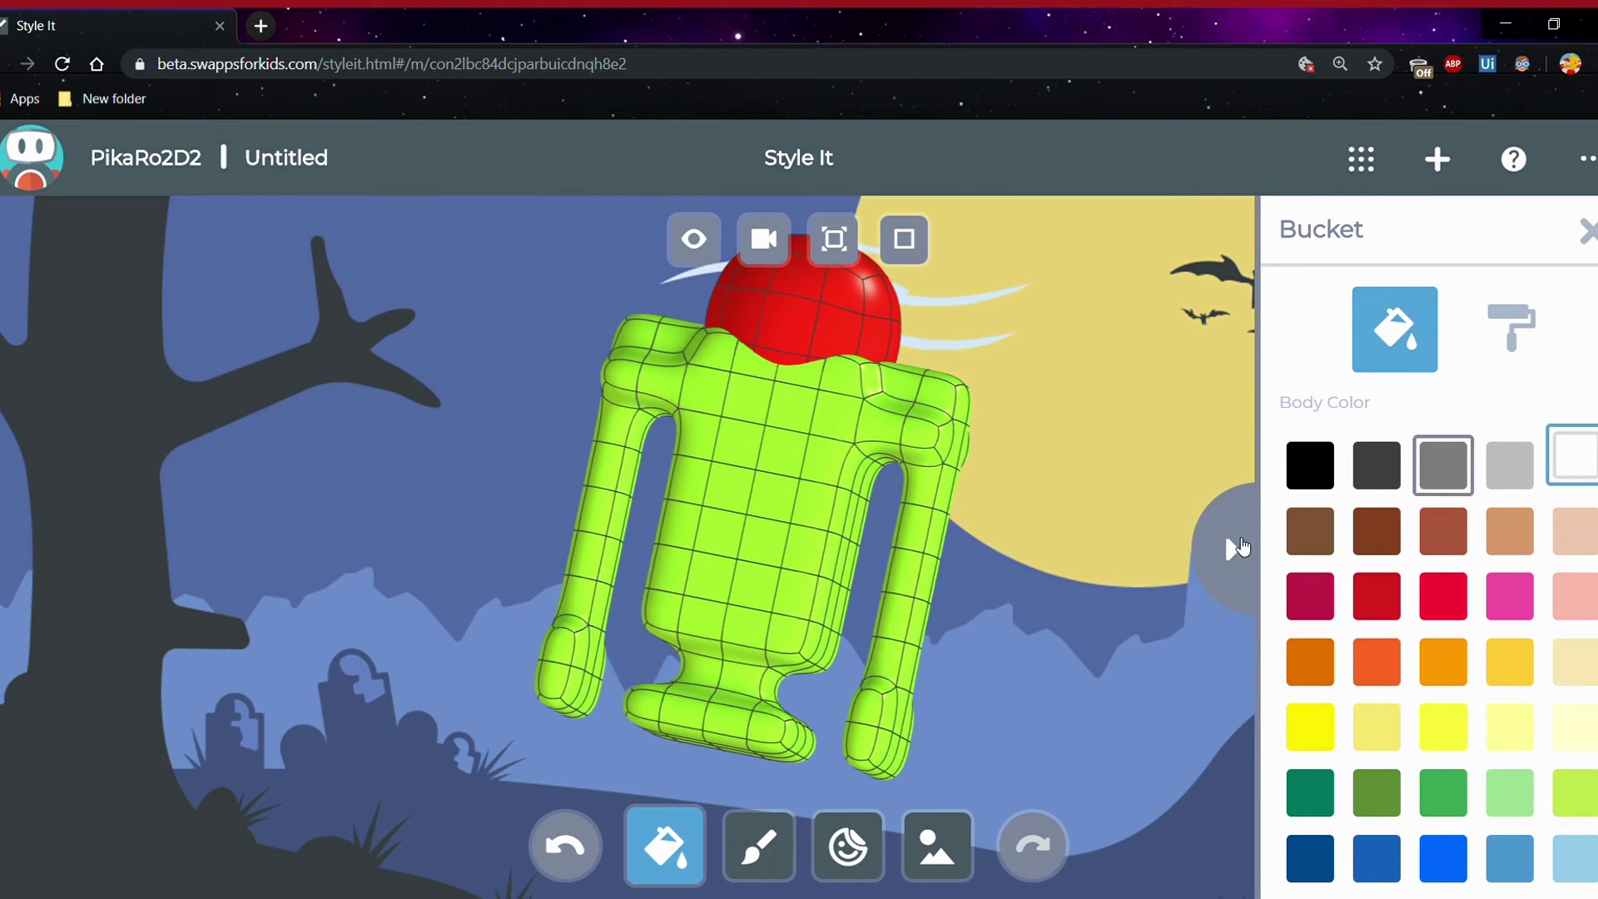
click(737, 493)
click(855, 362)
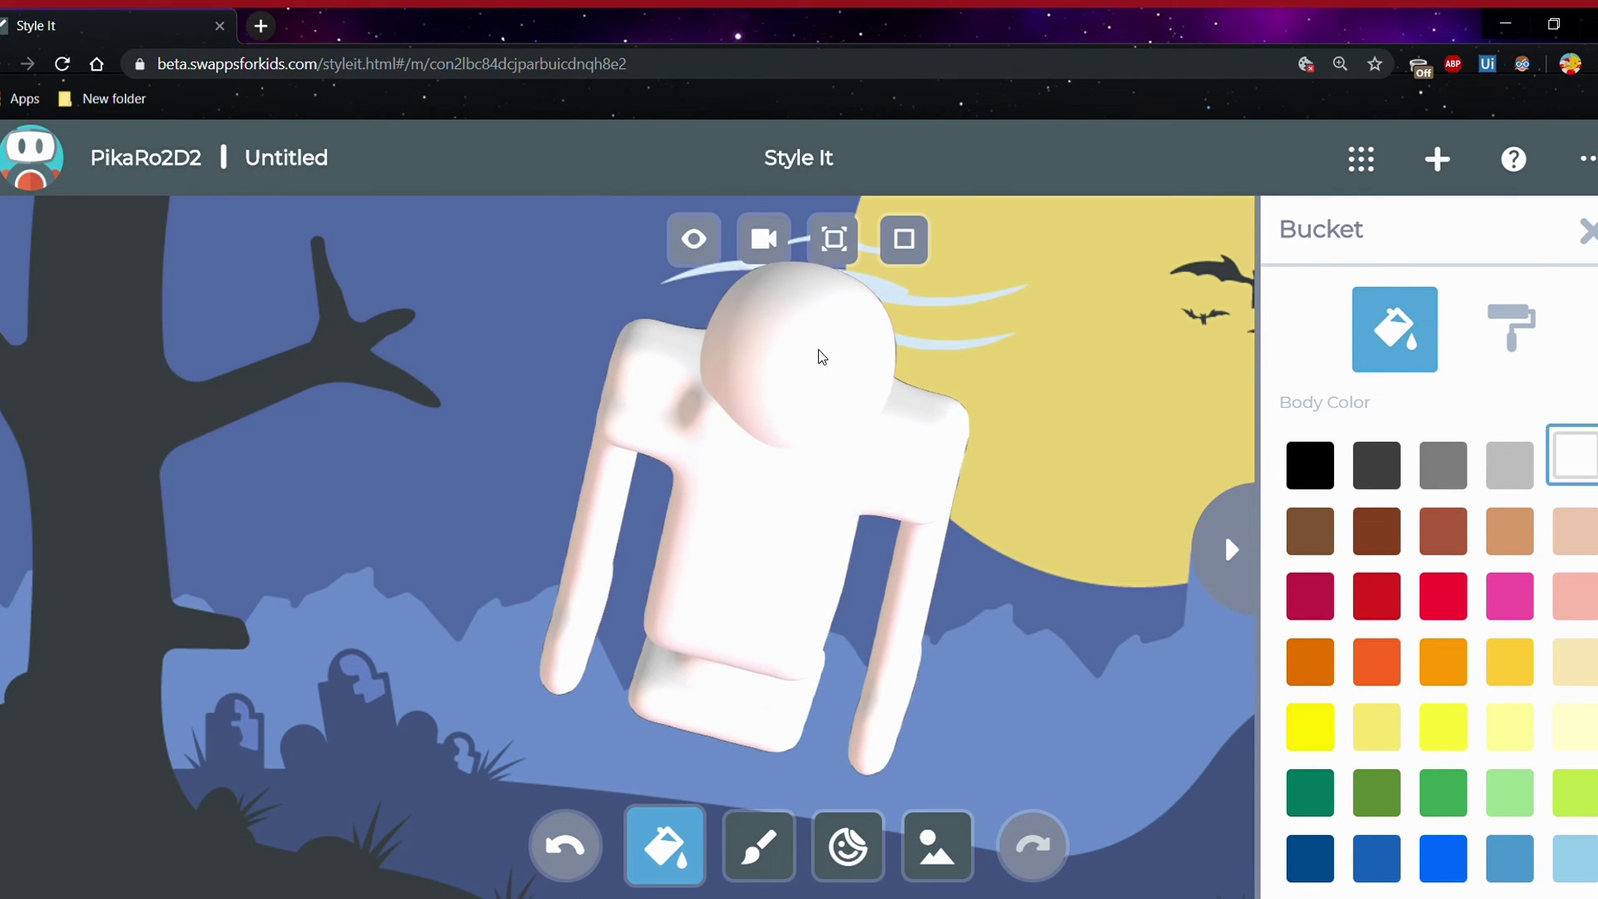
Paint a one-patch-high medium blue band around the body just below the shoulders, using patch colouring
click(1490, 333)
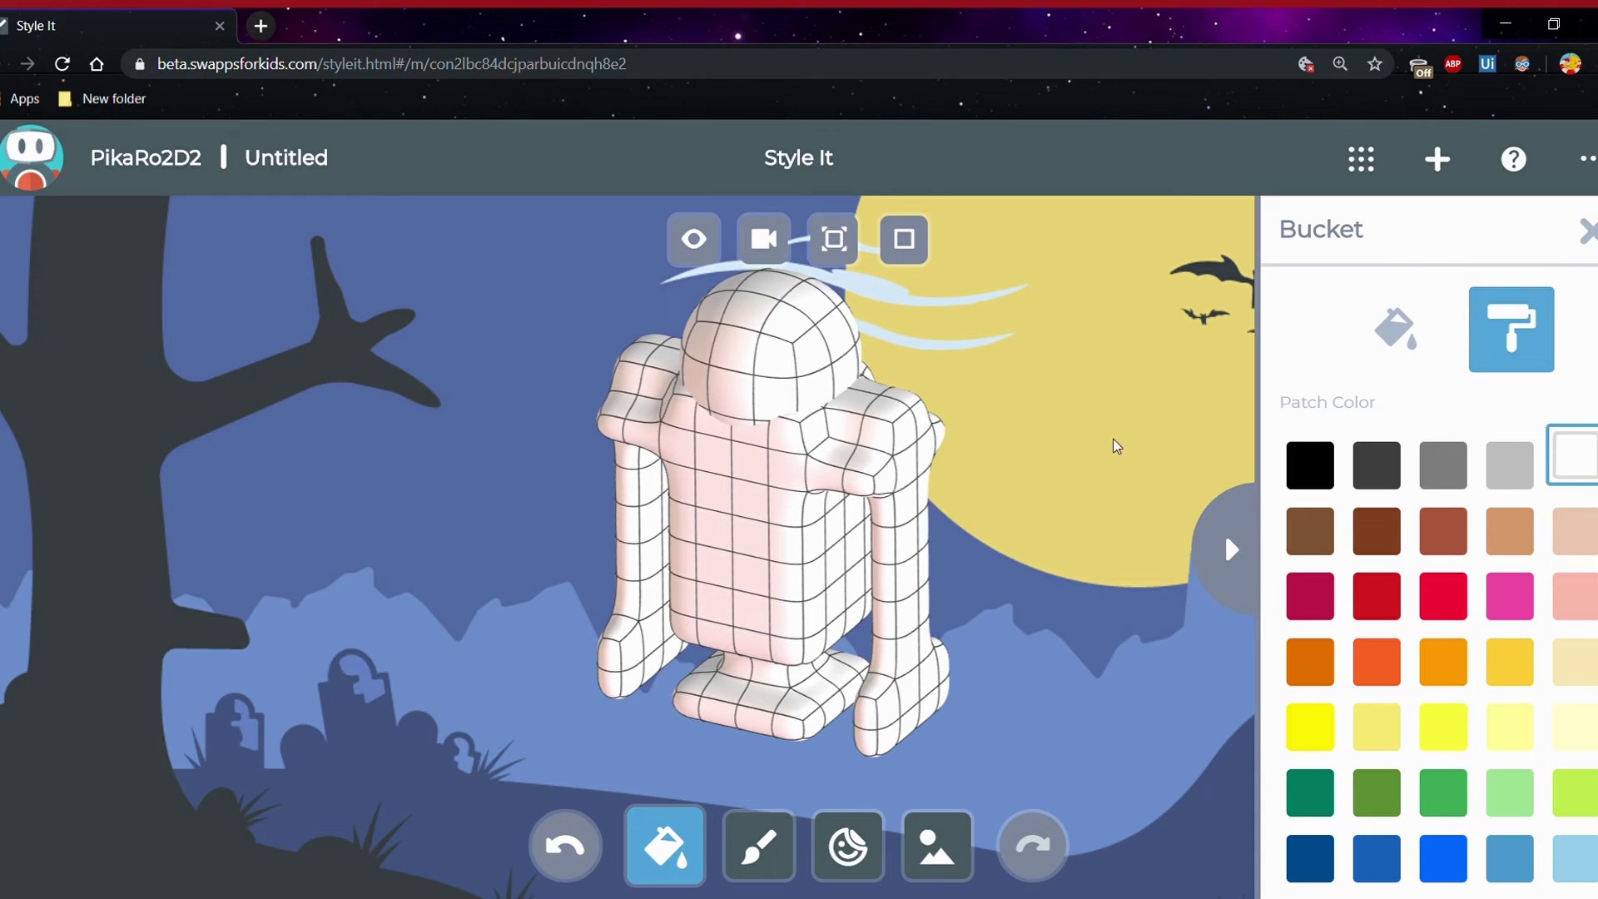
drag(1115, 564, 1094, 510)
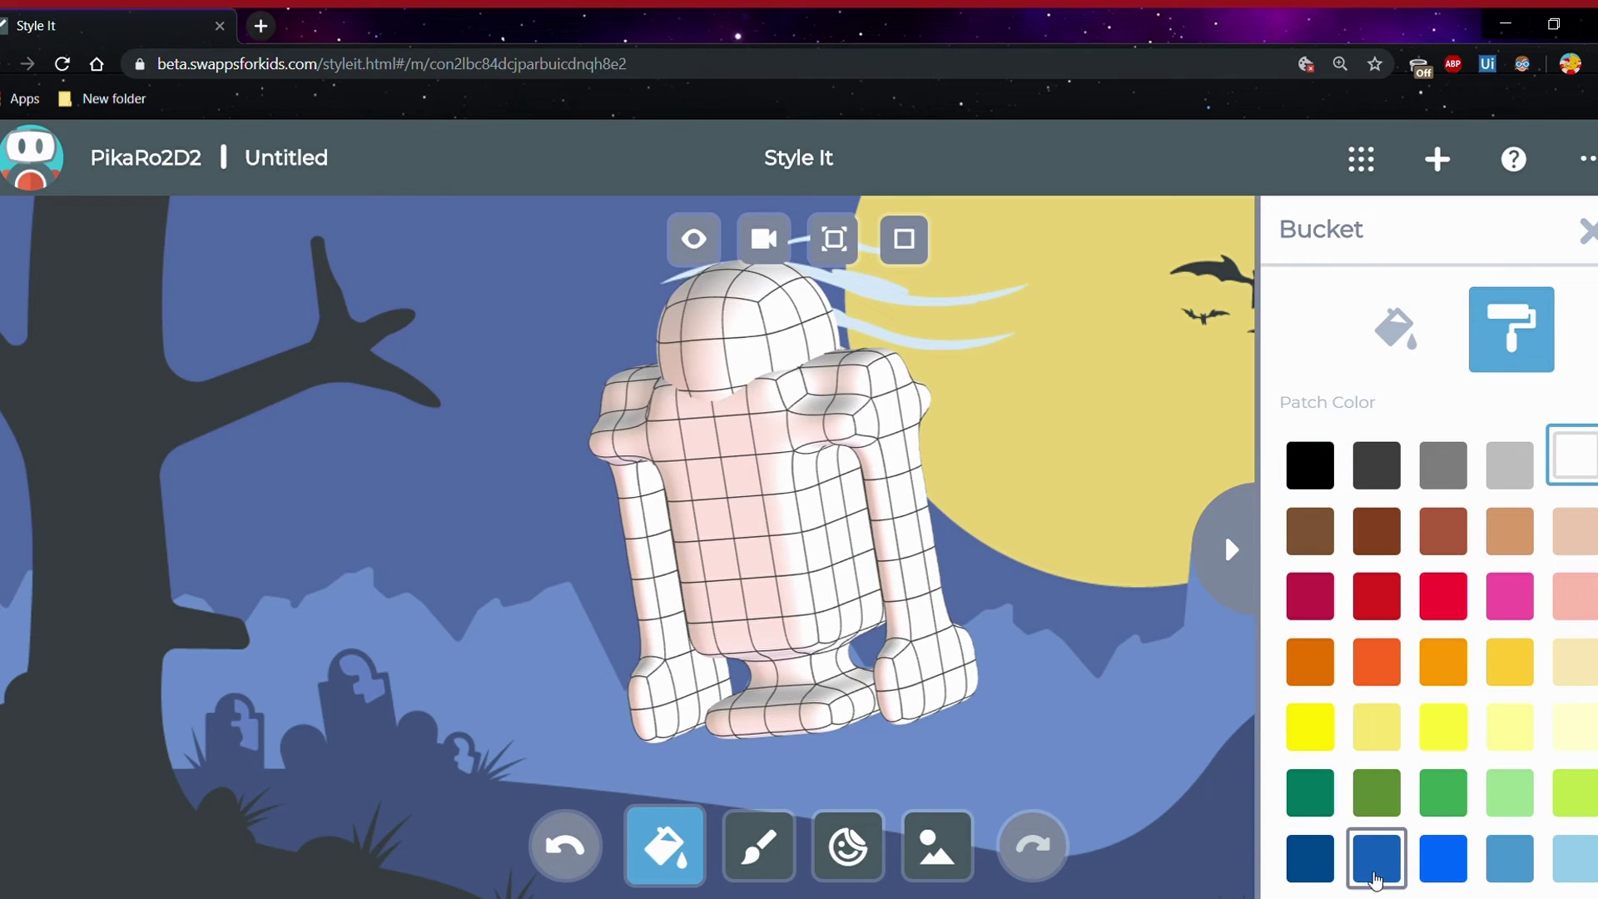
click(1397, 866)
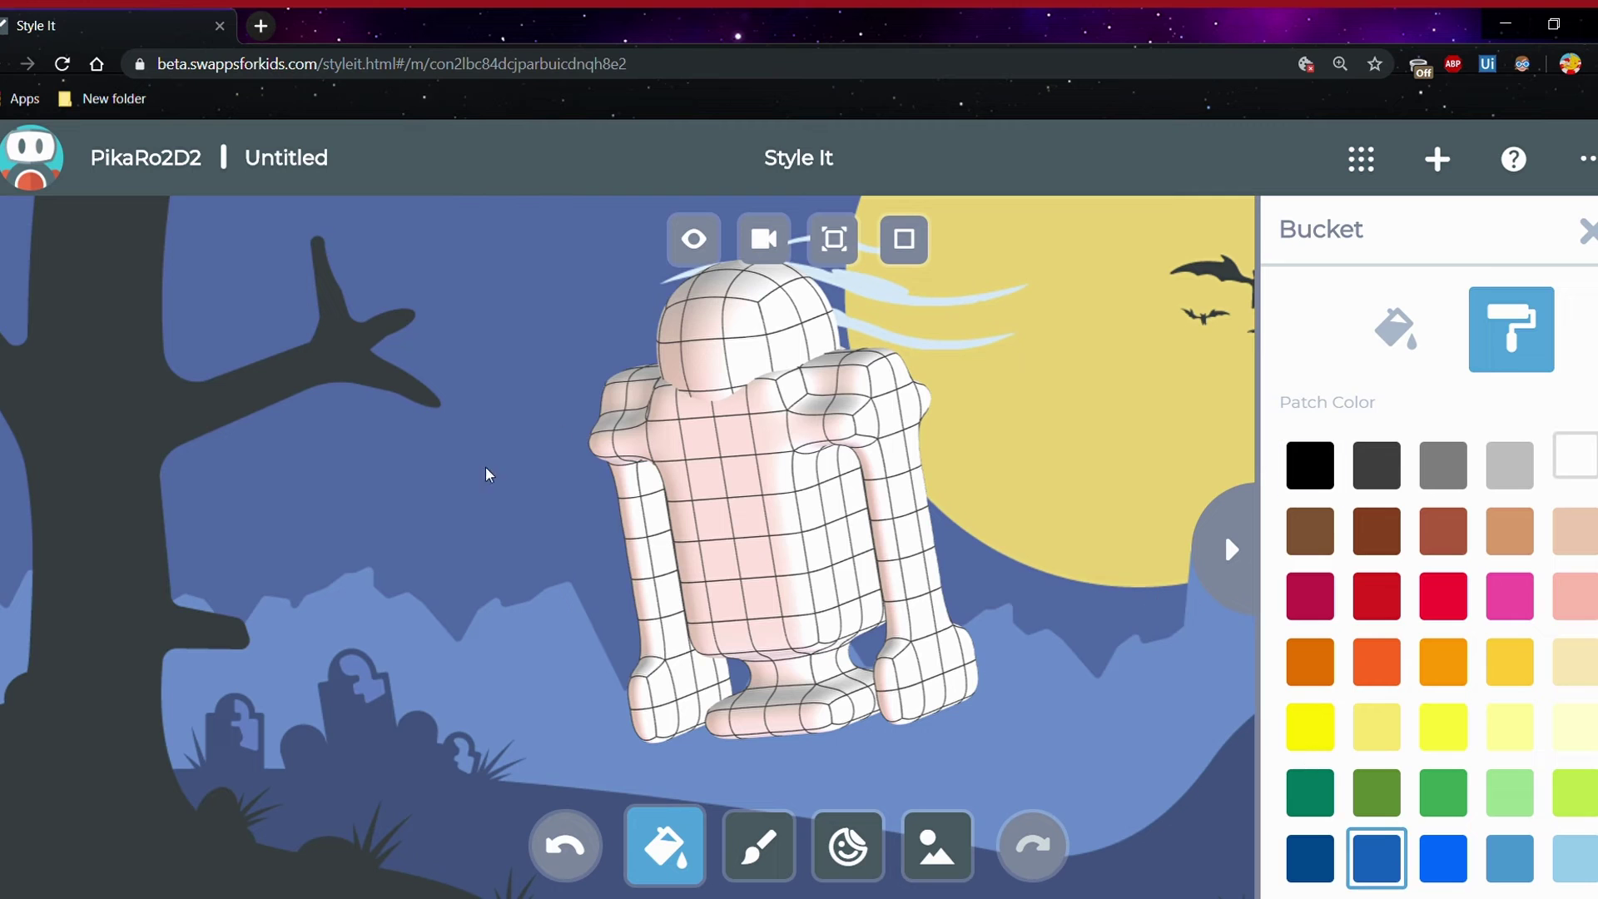
drag(679, 486, 814, 481)
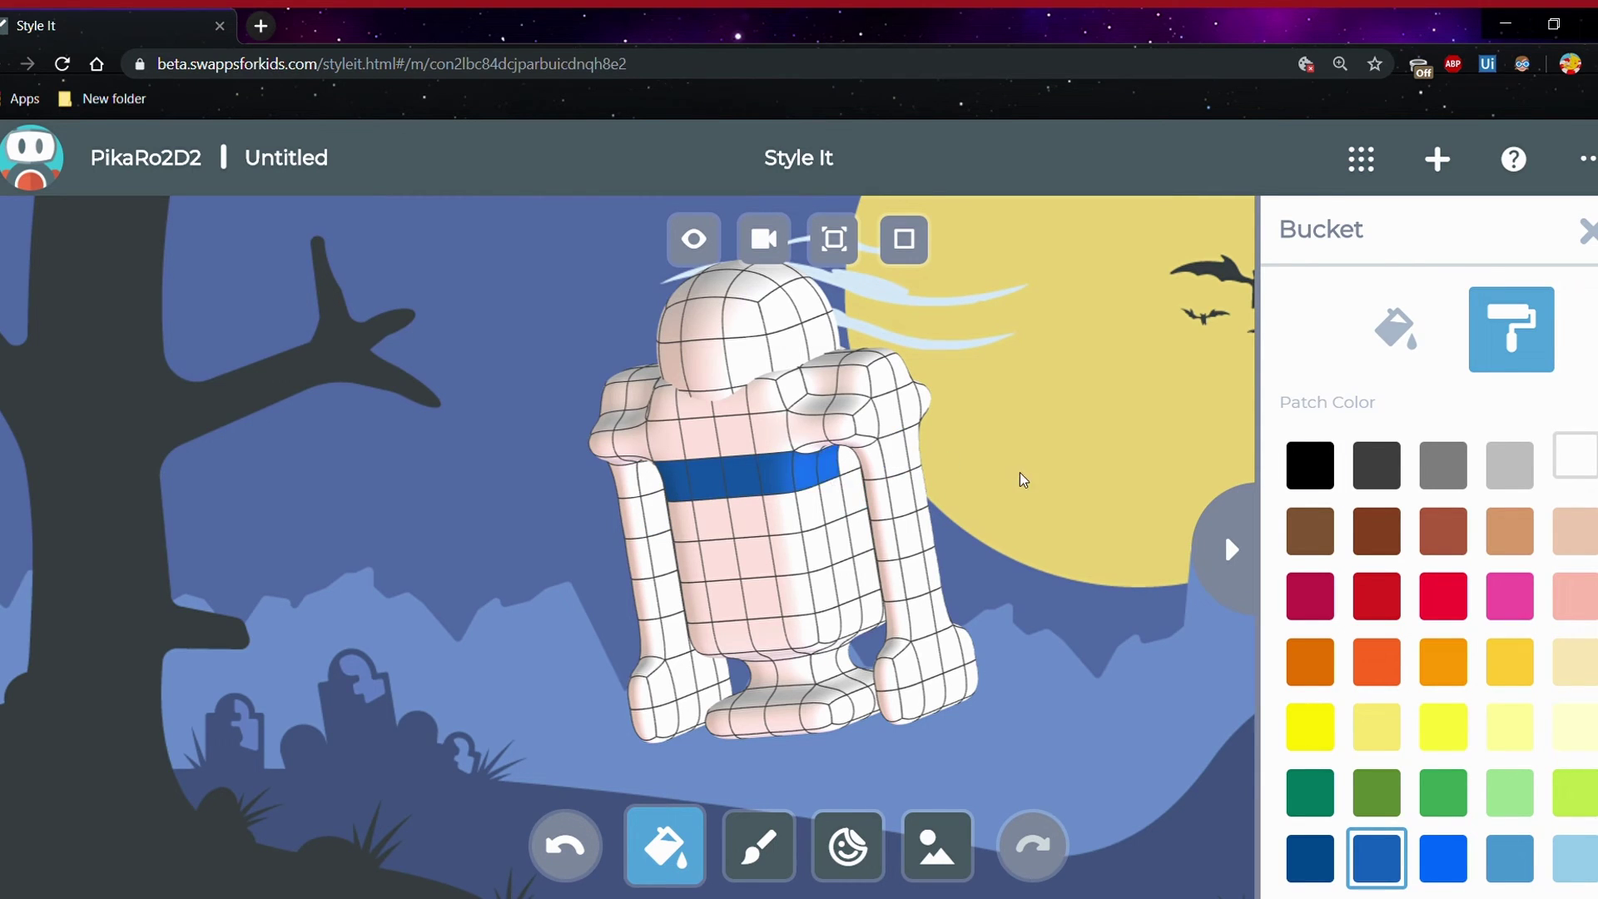
mouse_move(1013, 478)
mouse_down()
mouse_move(924, 491)
mouse_move(999, 486)
mouse_up()
drag(645, 476, 741, 477)
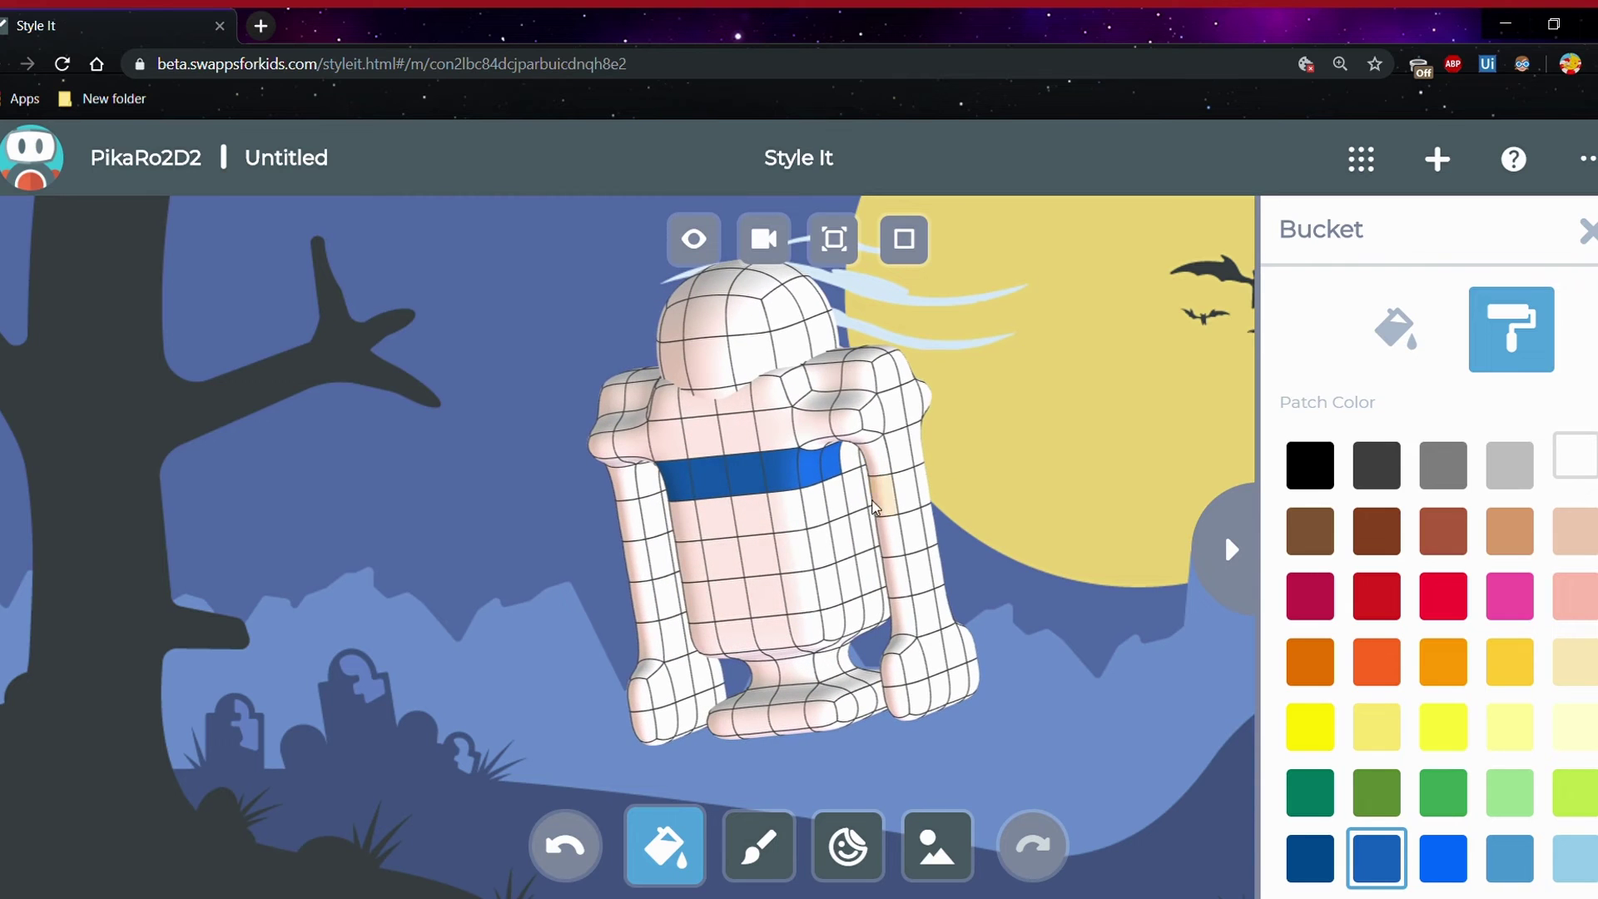
click(850, 460)
mouse_move(985, 495)
mouse_down()
mouse_move(811, 541)
mouse_move(802, 466)
mouse_move(766, 475)
mouse_move(833, 426)
mouse_up()
drag(1003, 416, 741, 462)
click(790, 449)
drag(645, 478, 780, 493)
click(762, 461)
Paint one blue patch on the front below the upper band, and a second blue band across the front beneath it
drag(967, 528, 841, 487)
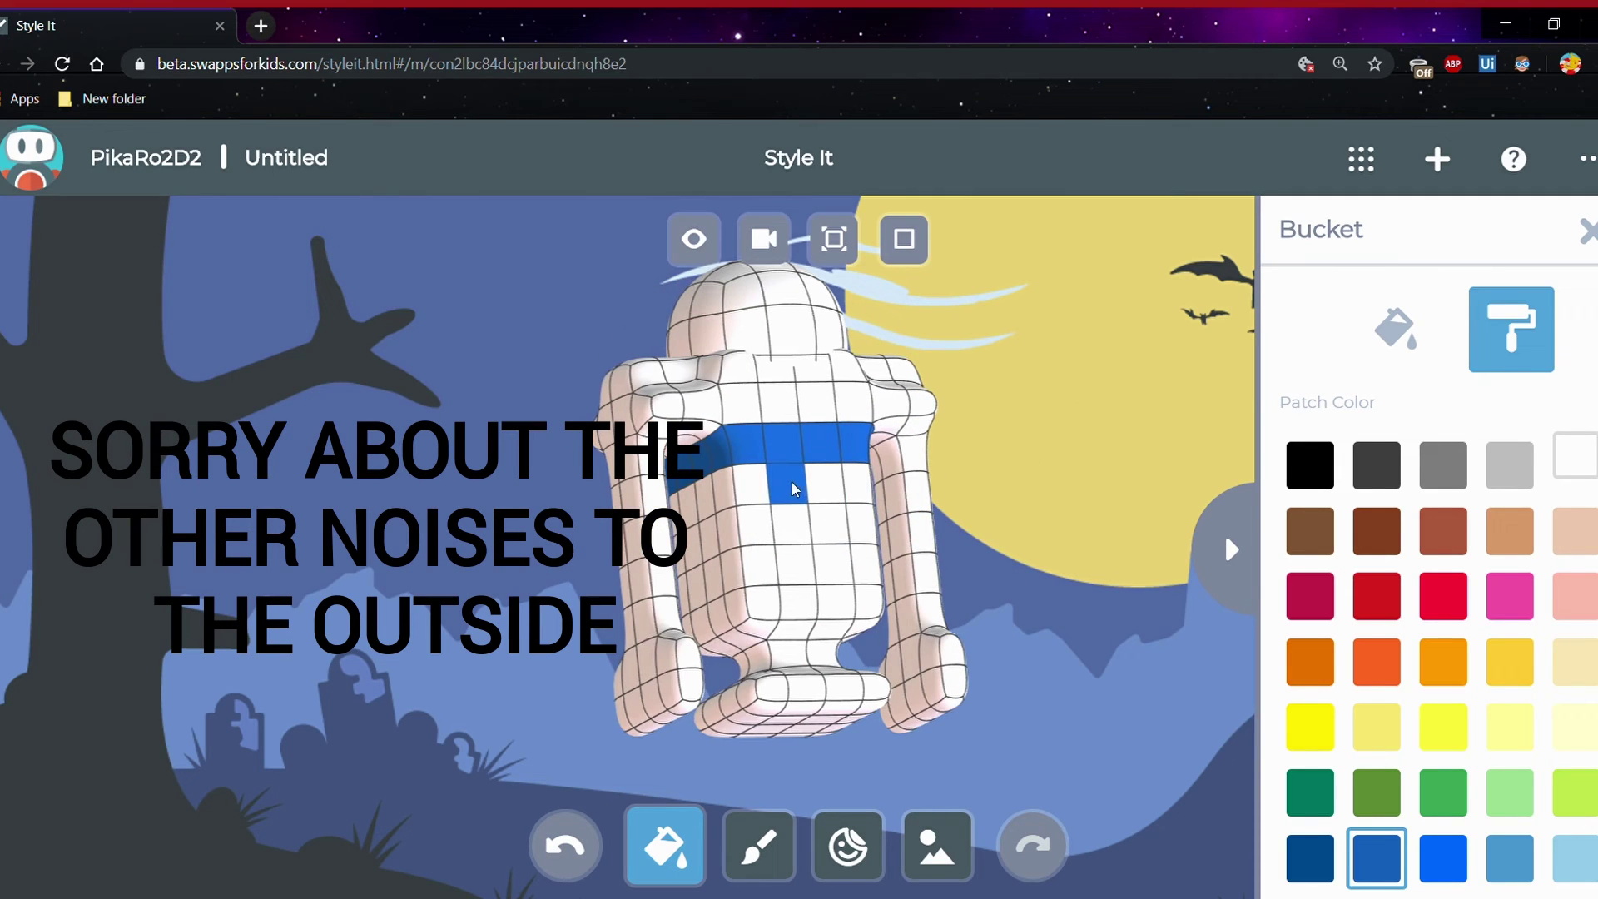
click(791, 487)
click(787, 538)
click(729, 529)
drag(838, 533, 866, 527)
Continue the lower blue band around the rest of the body
drag(978, 514, 833, 541)
click(841, 550)
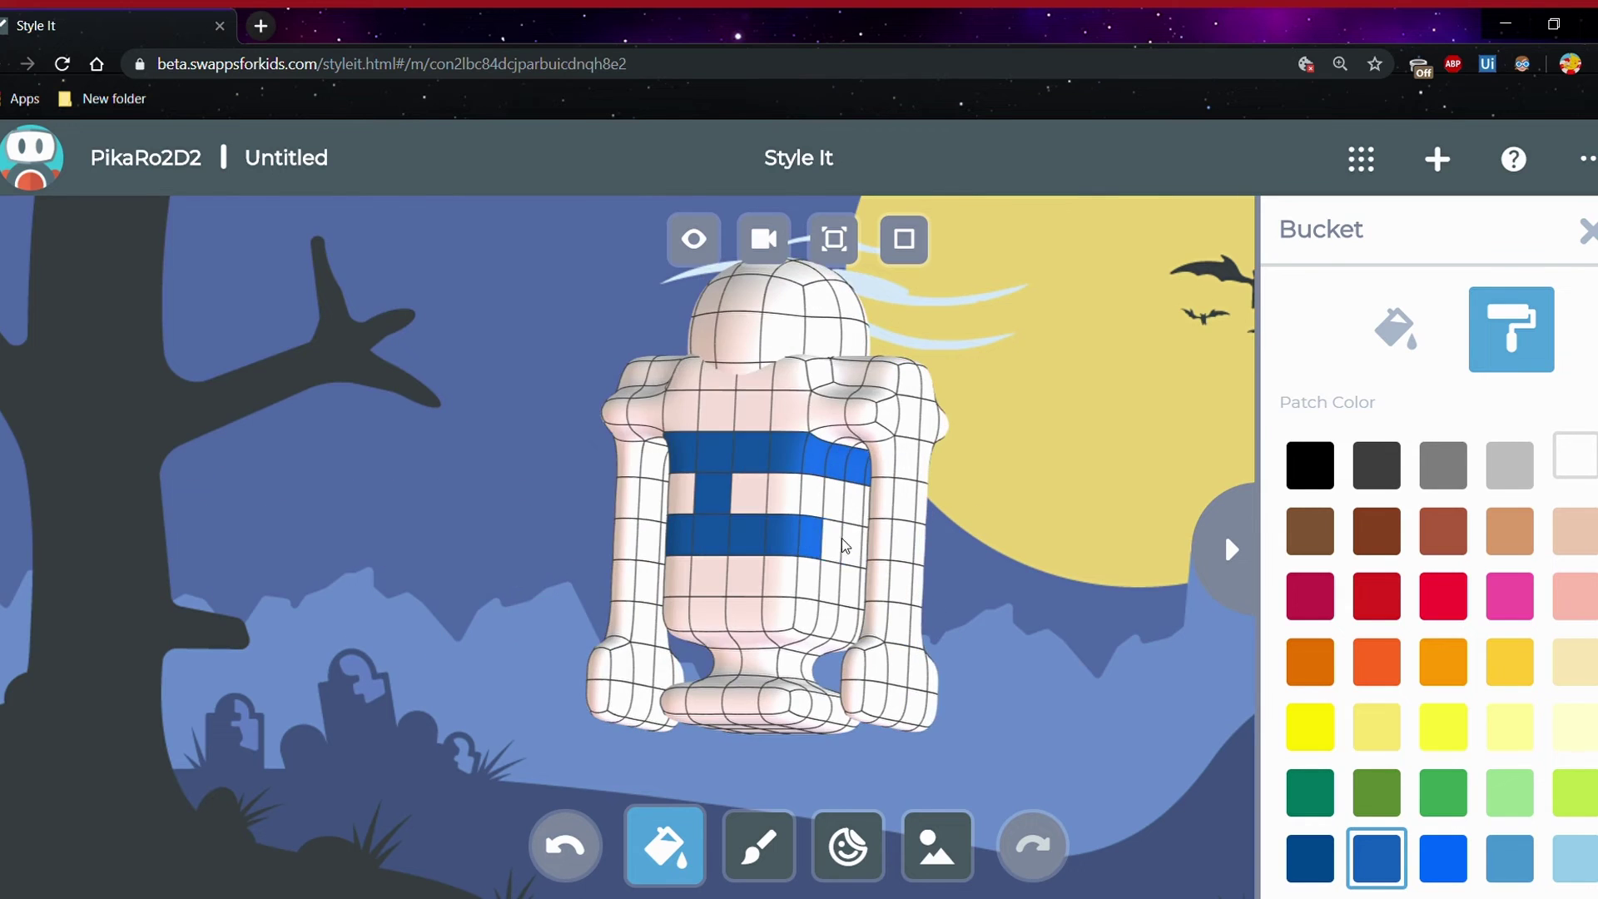
drag(942, 567, 802, 571)
click(824, 562)
click(831, 556)
click(856, 547)
mouse_move(911, 541)
mouse_down()
mouse_move(771, 571)
mouse_move(868, 514)
mouse_move(729, 598)
mouse_up()
click(814, 550)
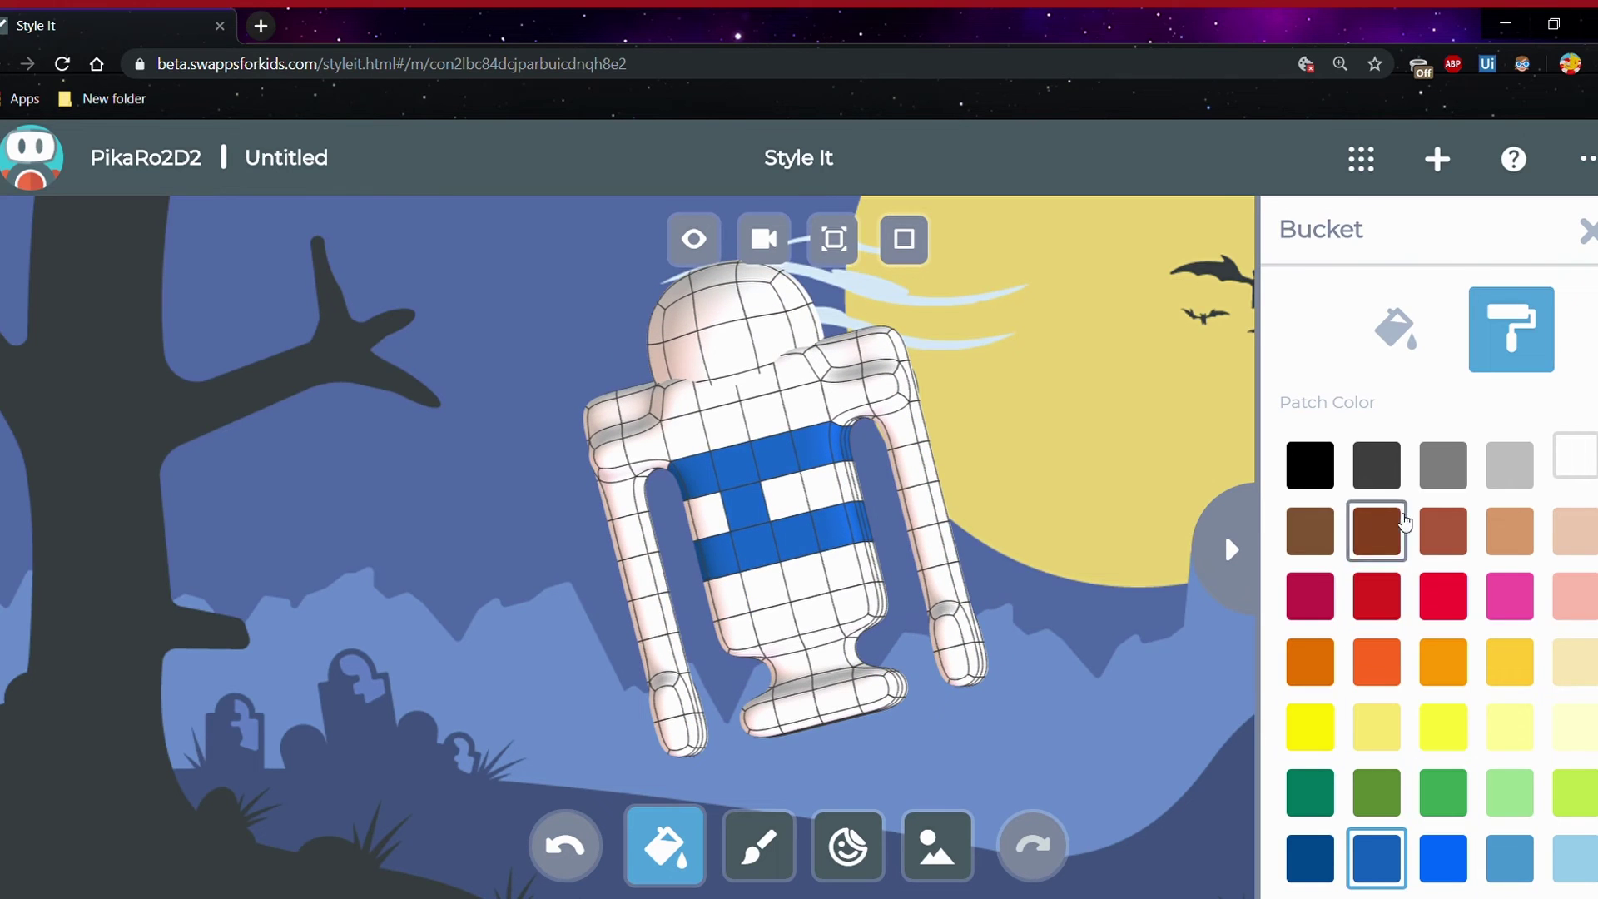
Recolour the single patch between the two bands black, and paint one patch on the front of the head blue
click(1310, 464)
click(764, 506)
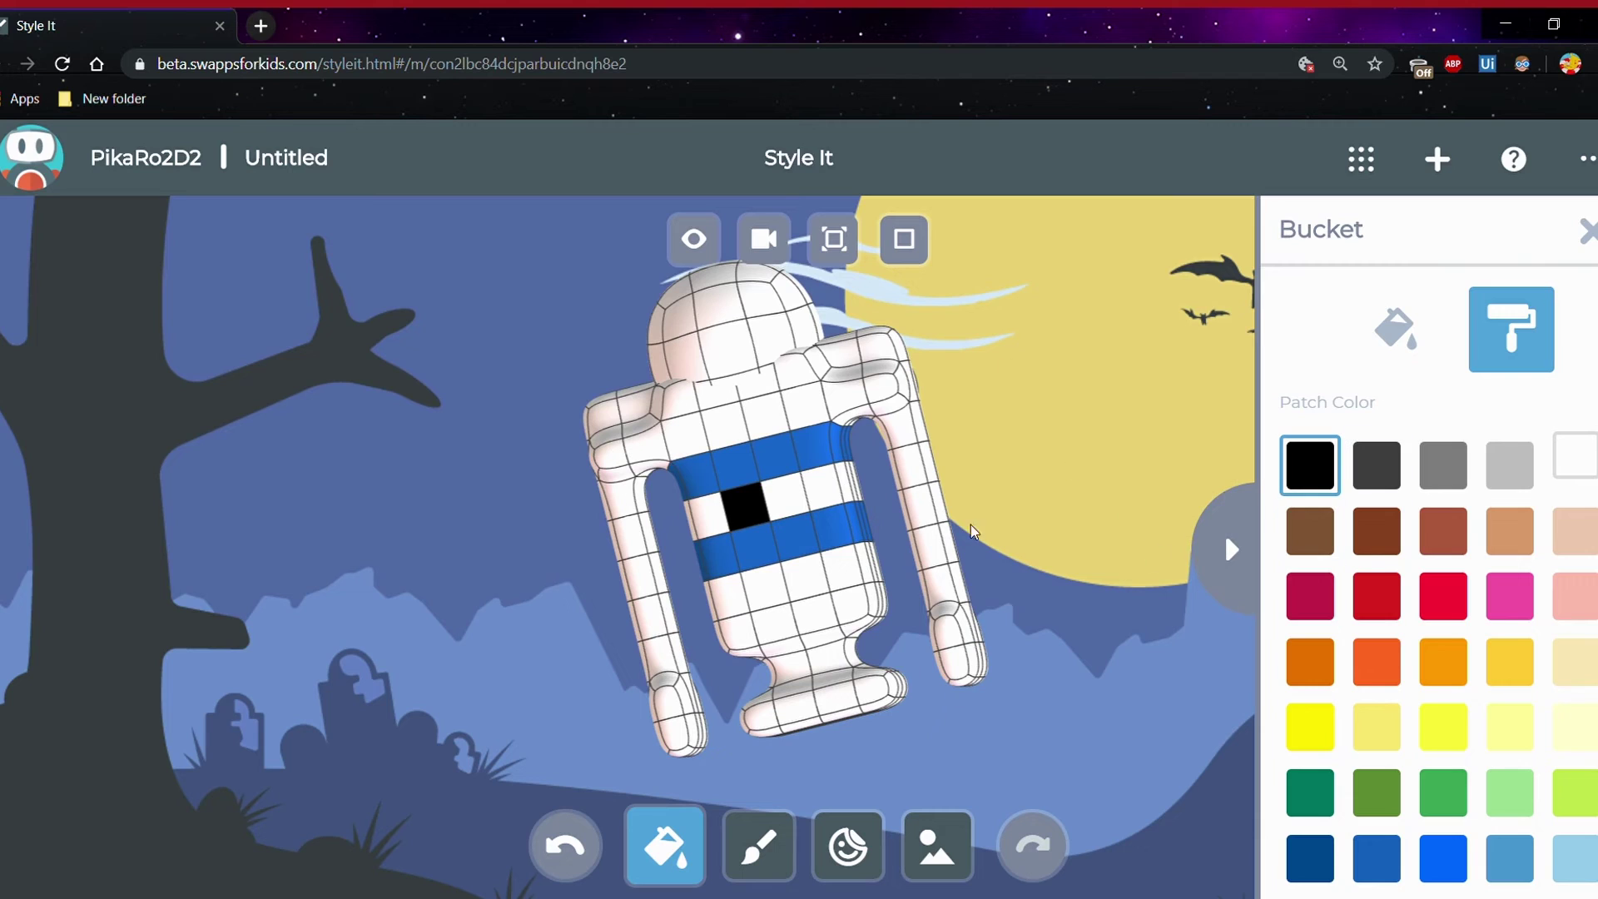
click(725, 337)
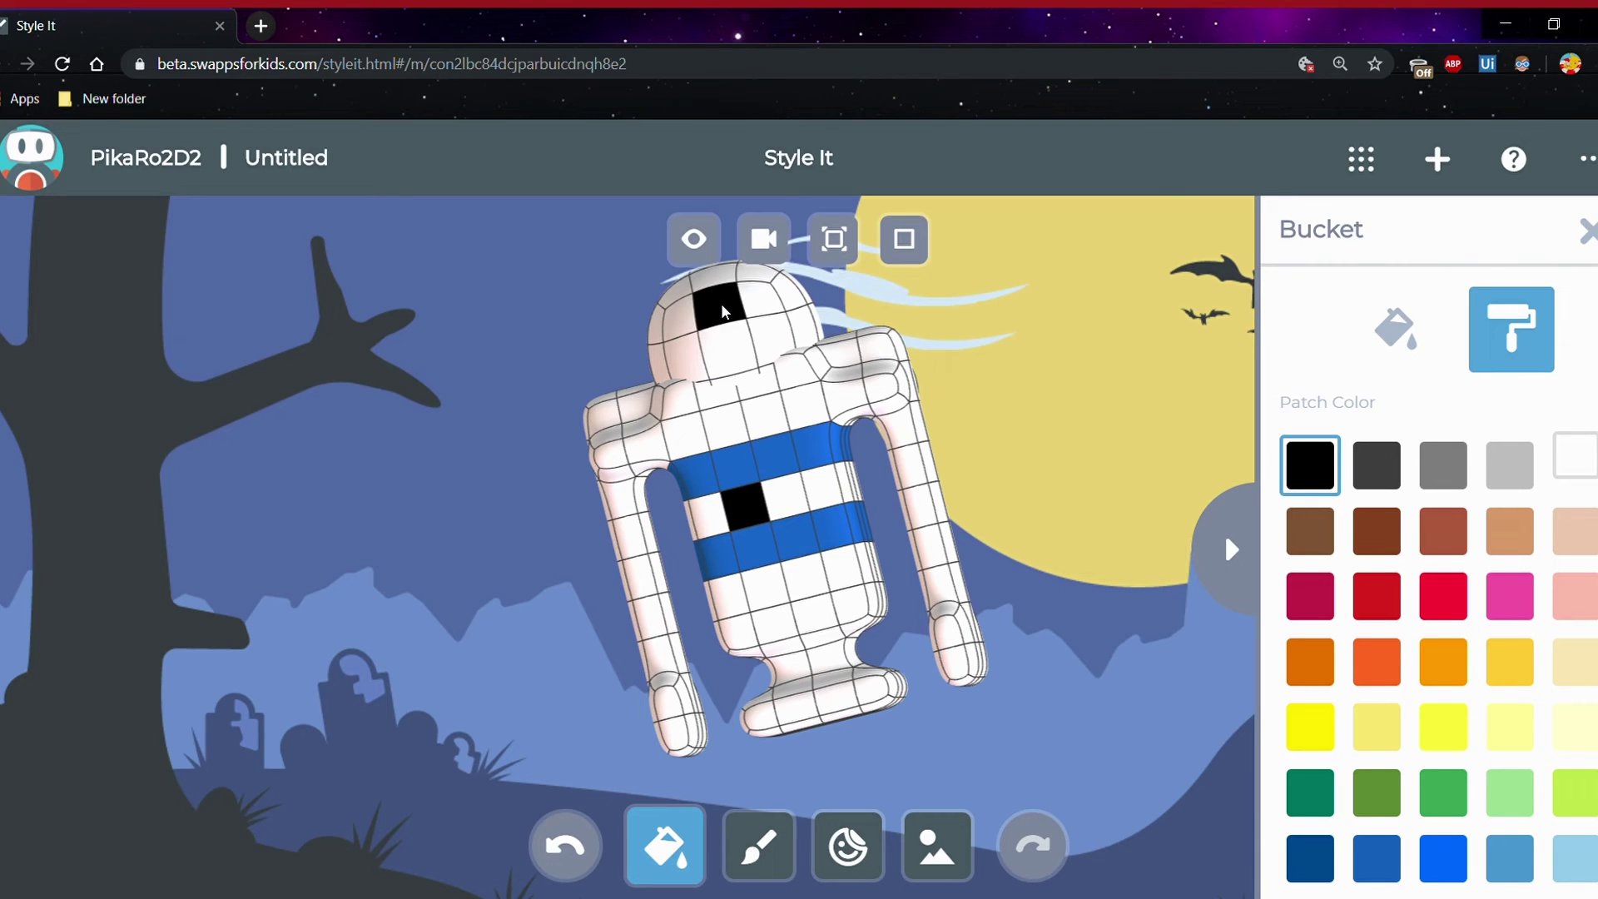
click(1375, 857)
click(720, 307)
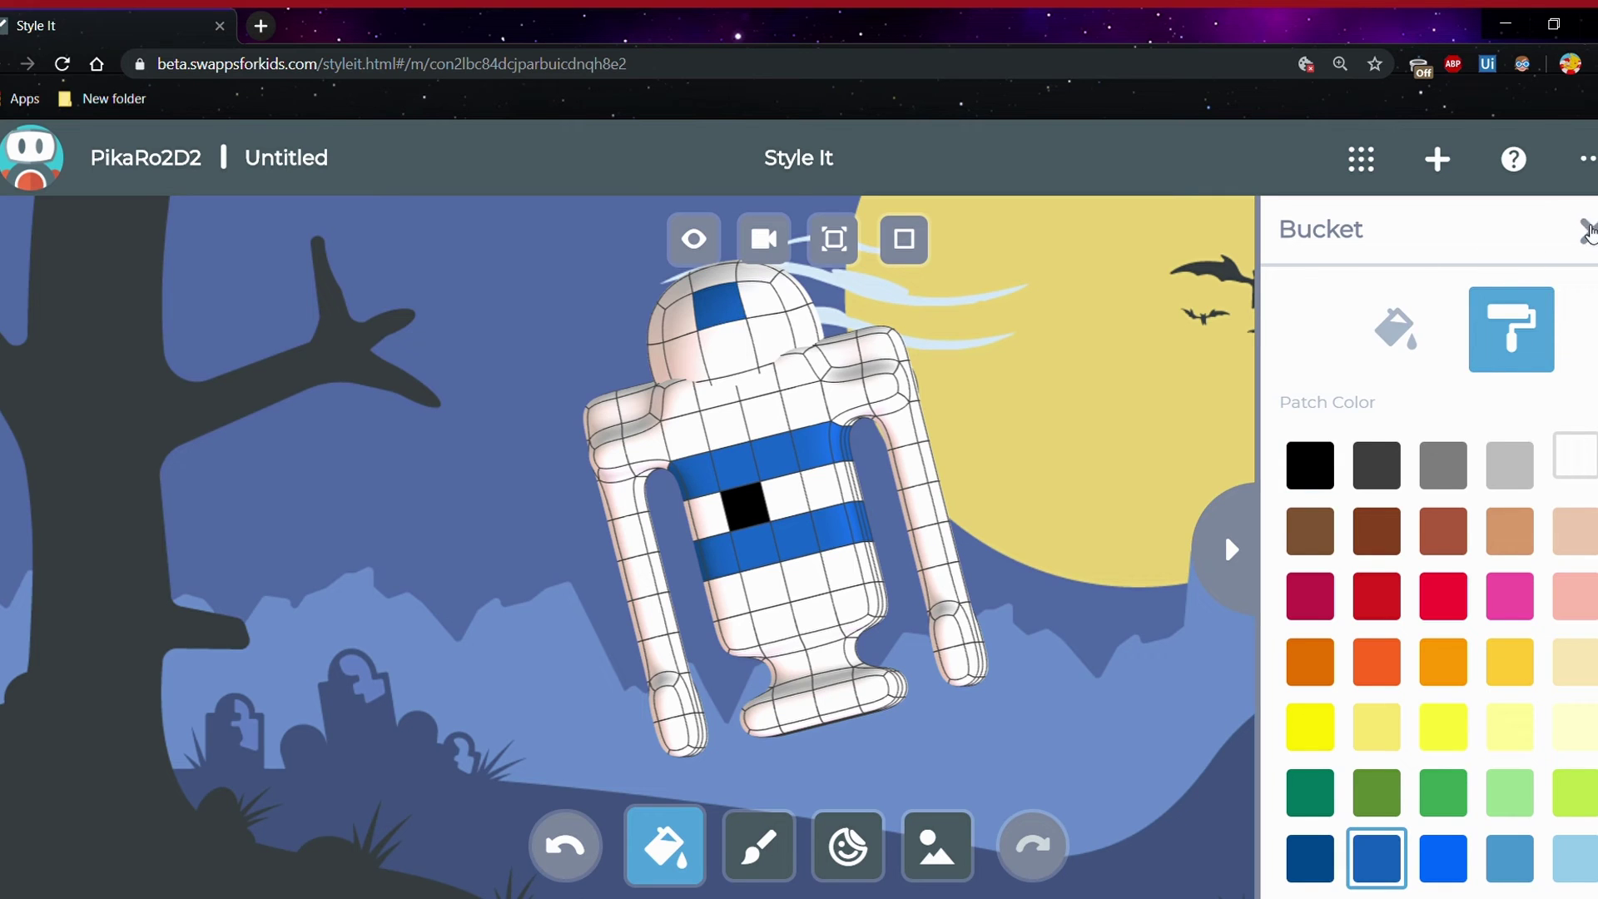
Turn on the mesh display and place the round sample sticker with a hexagonal cutout on the blue head patch
click(1589, 233)
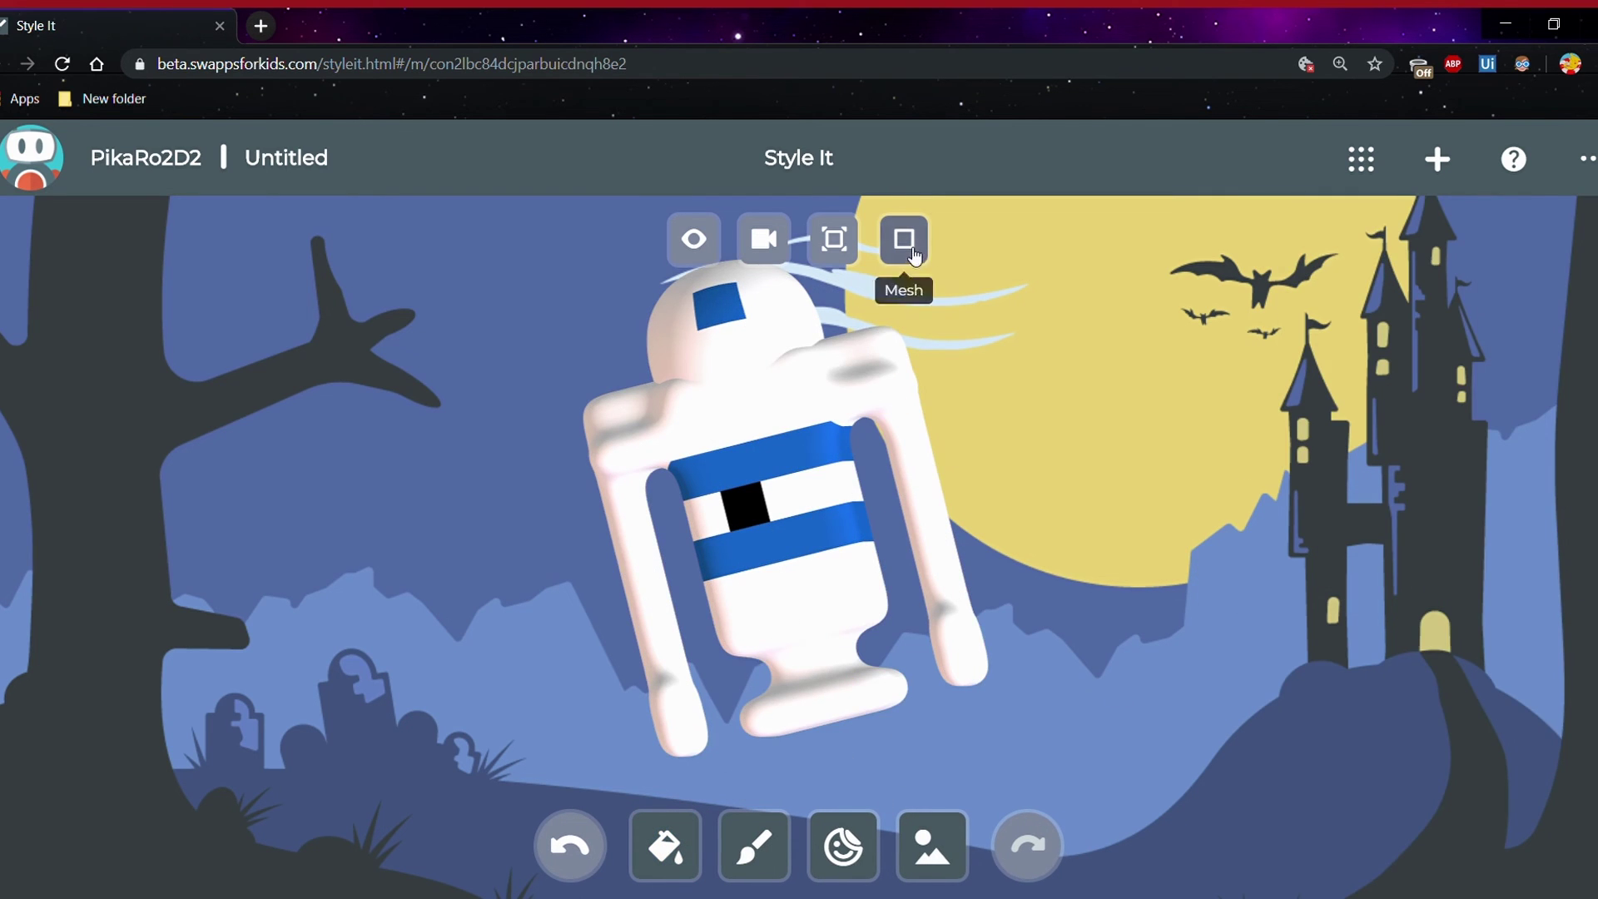
click(905, 242)
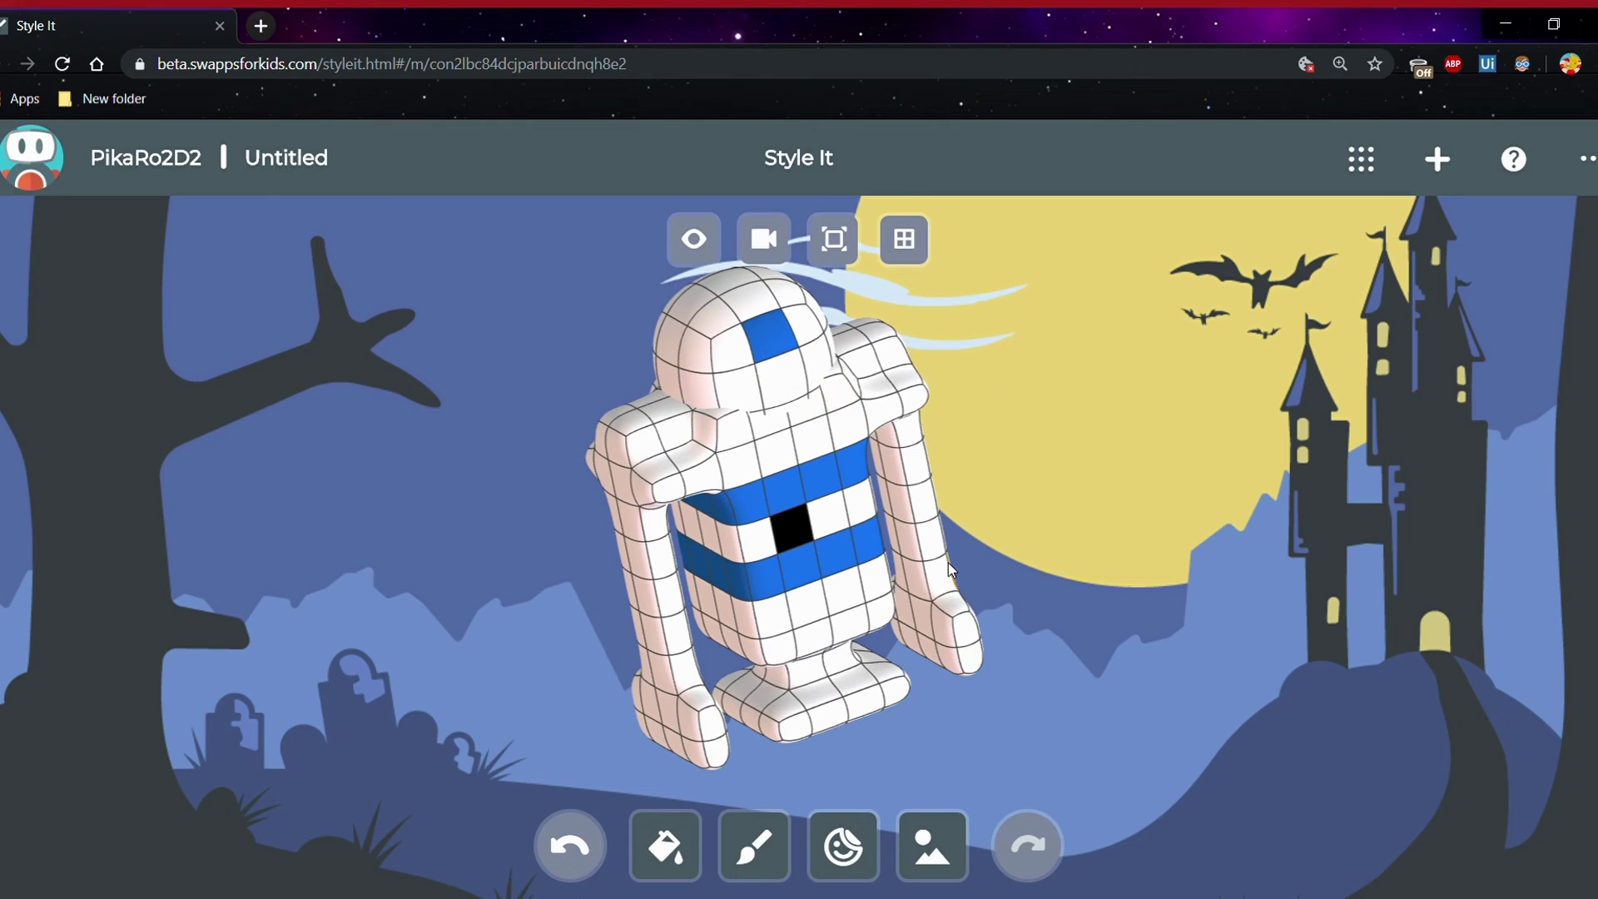
click(843, 846)
scroll(1561, 631, down, 1)
scroll(1561, 630, up, 3)
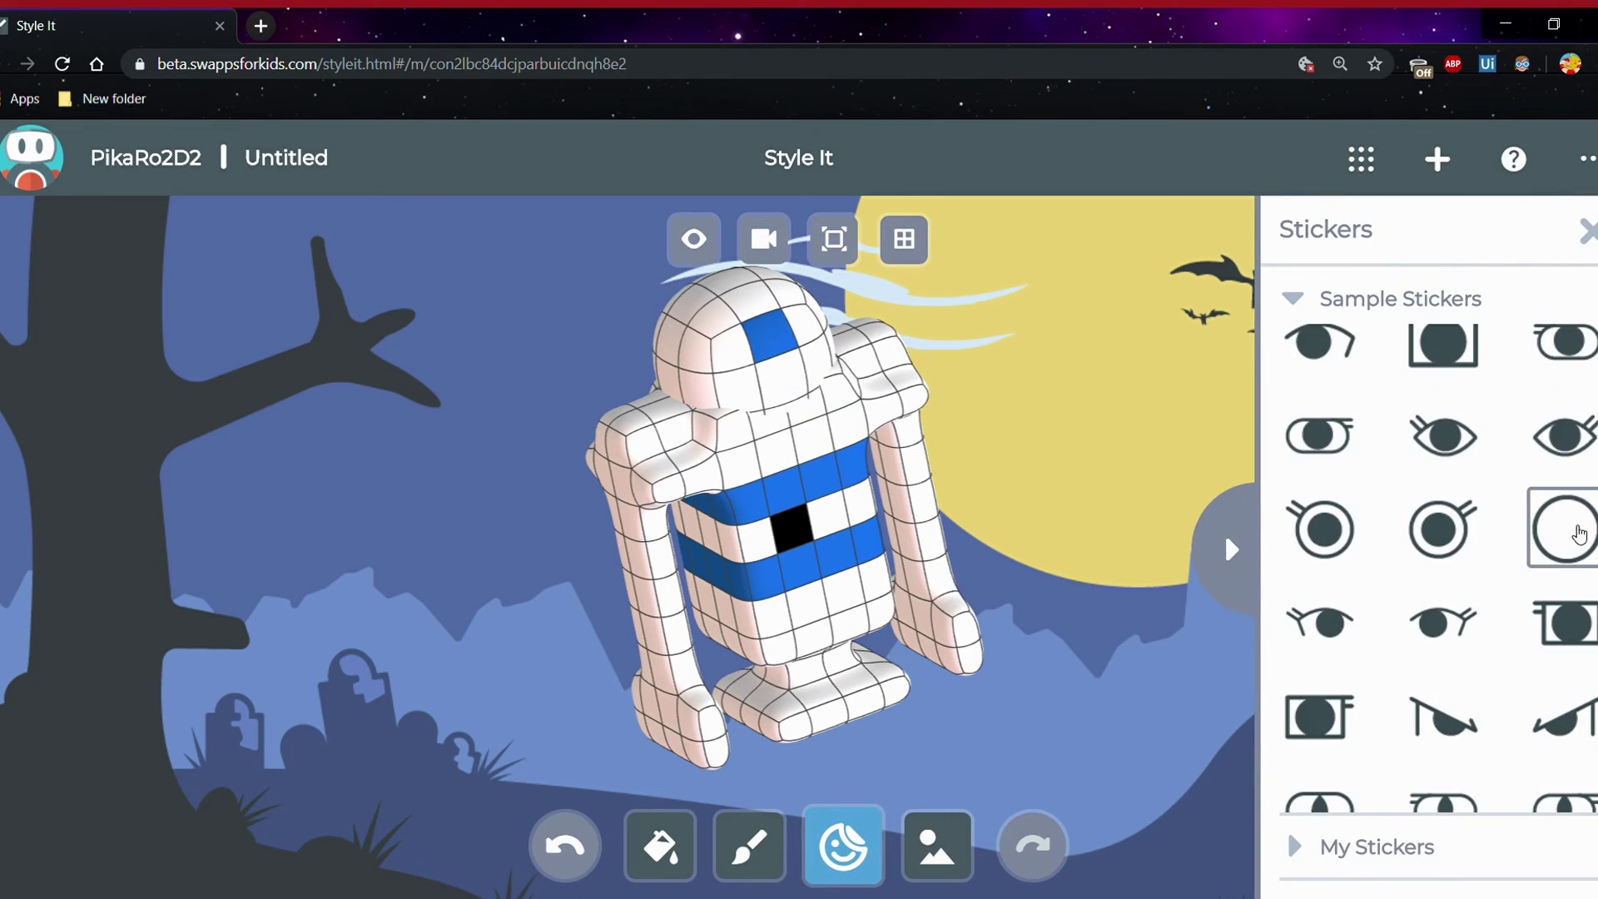
scroll(1545, 633, down, 5)
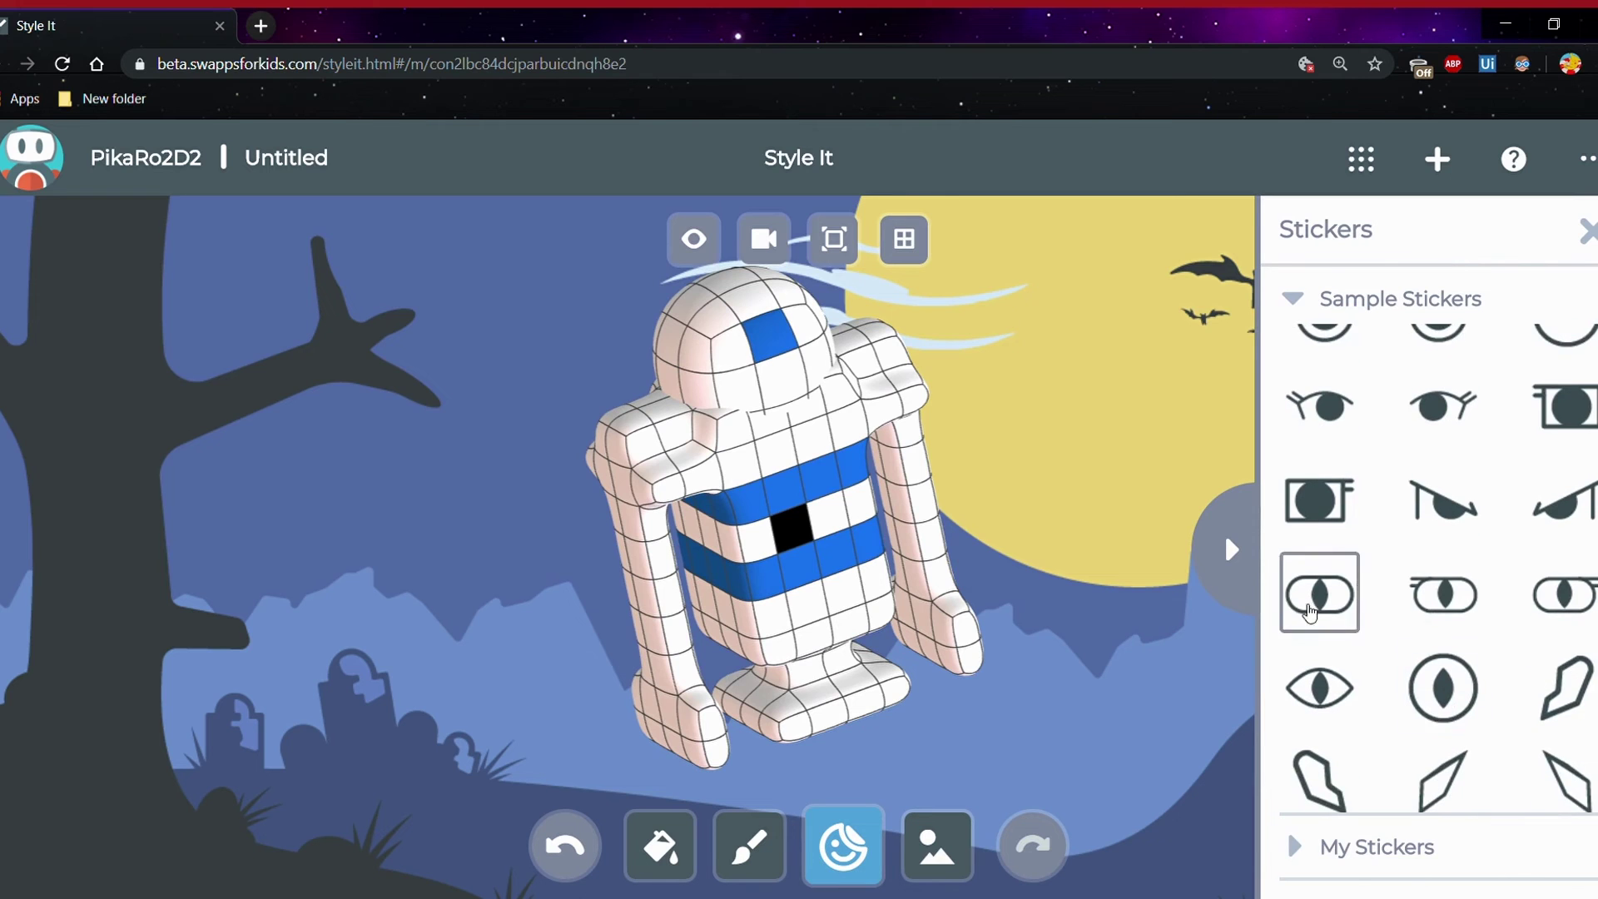
scroll(1542, 656, down, 10)
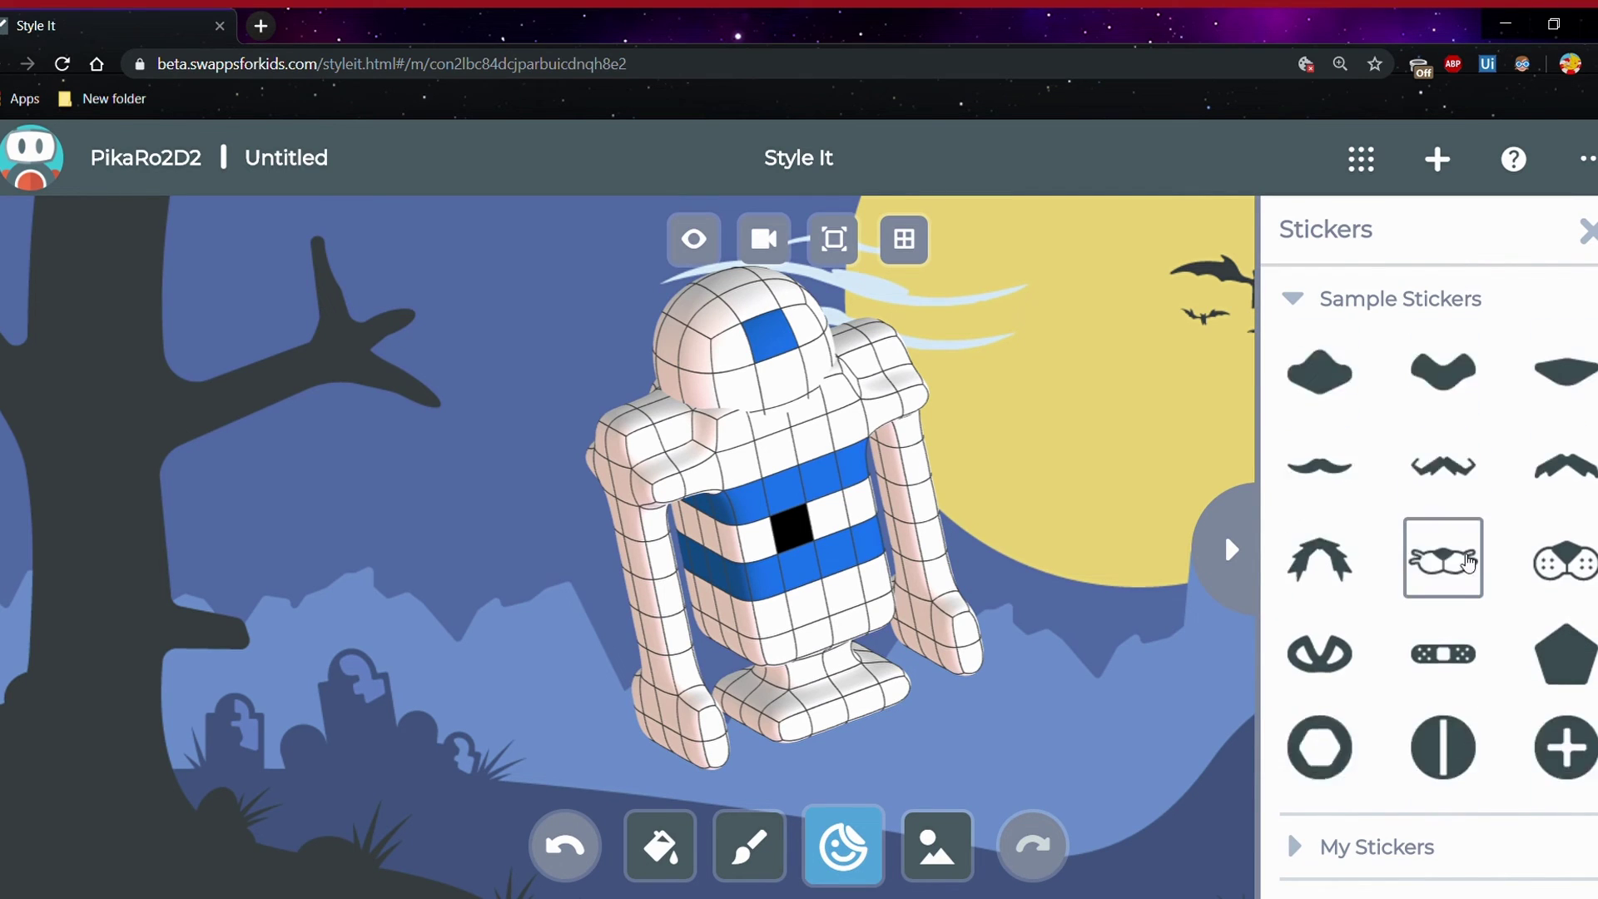
scroll(1426, 568, down, 2)
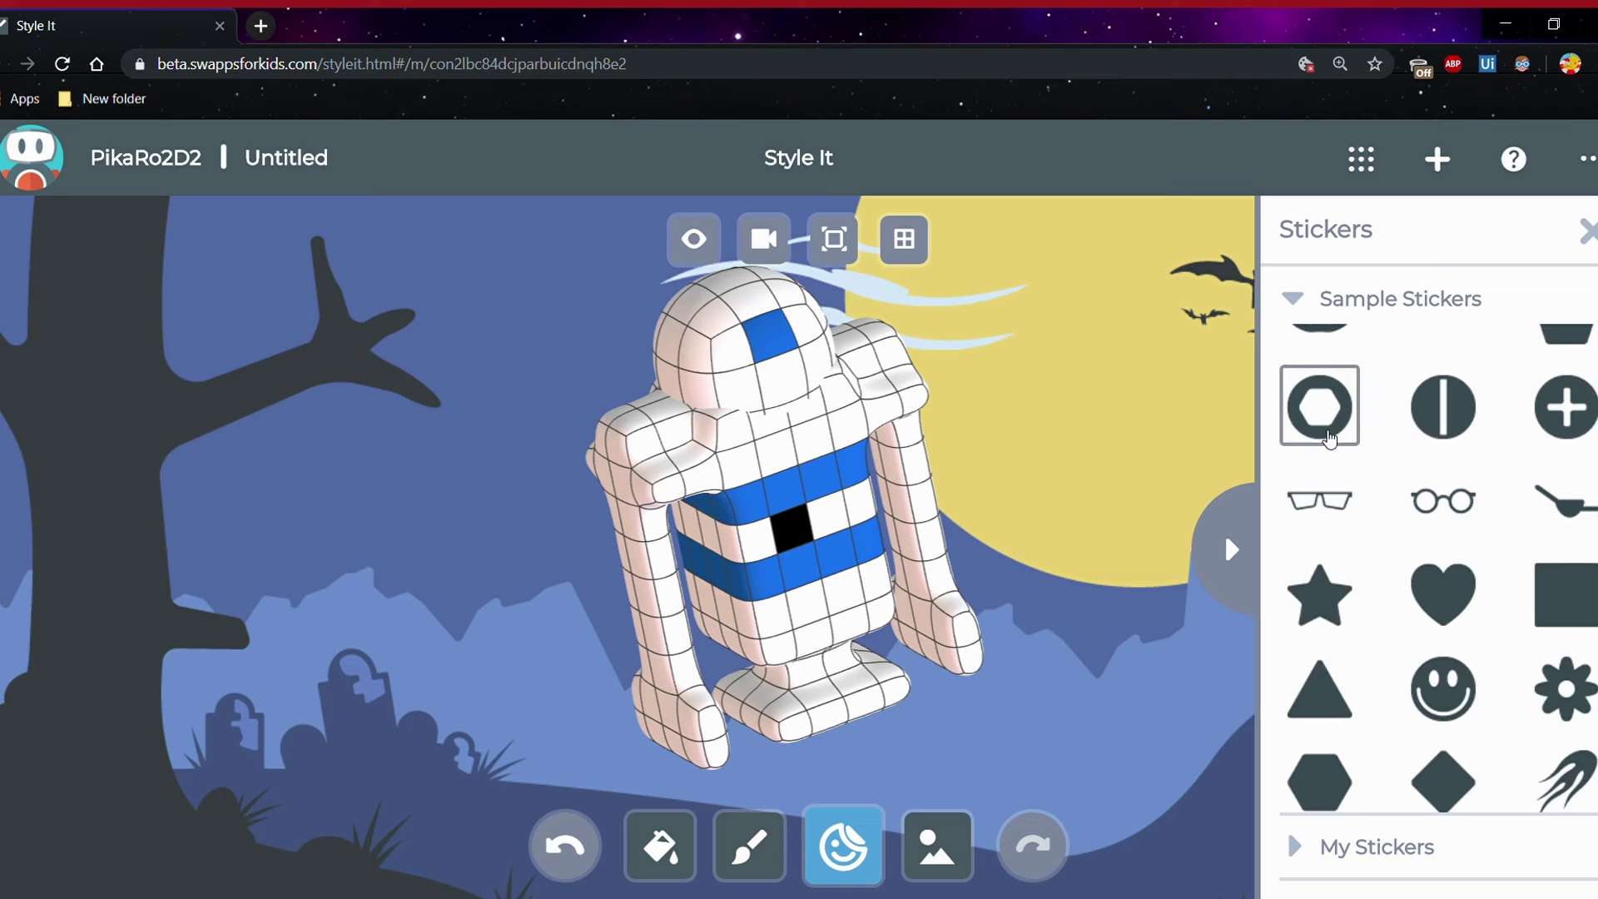
click(1329, 439)
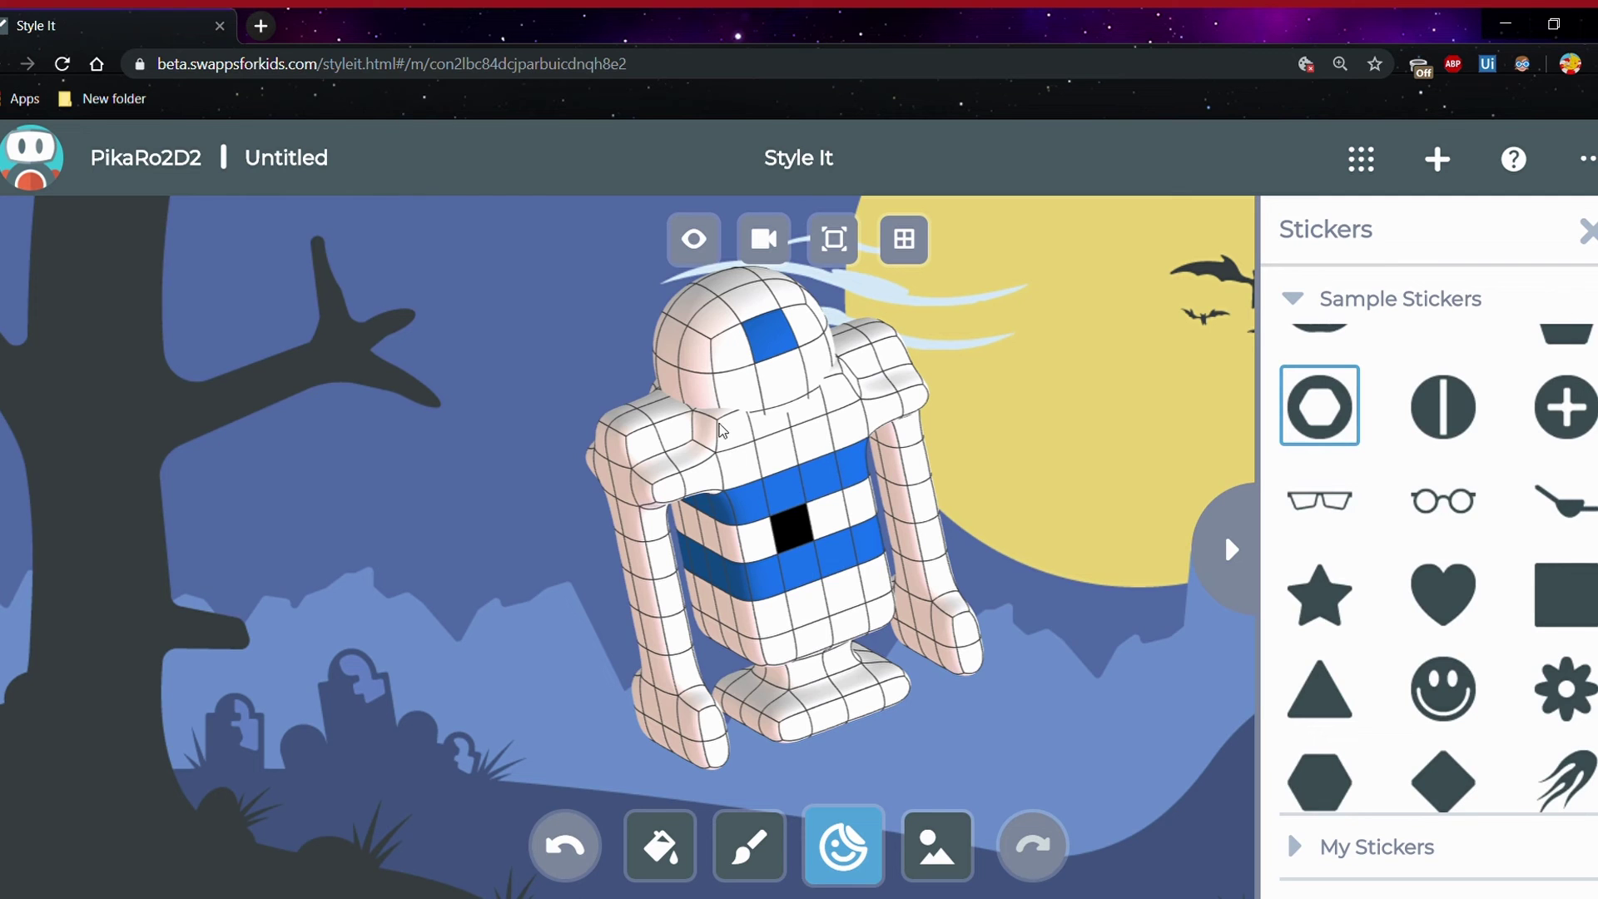
click(778, 341)
drag(987, 376, 935, 387)
click(1584, 228)
drag(1271, 392, 1211, 570)
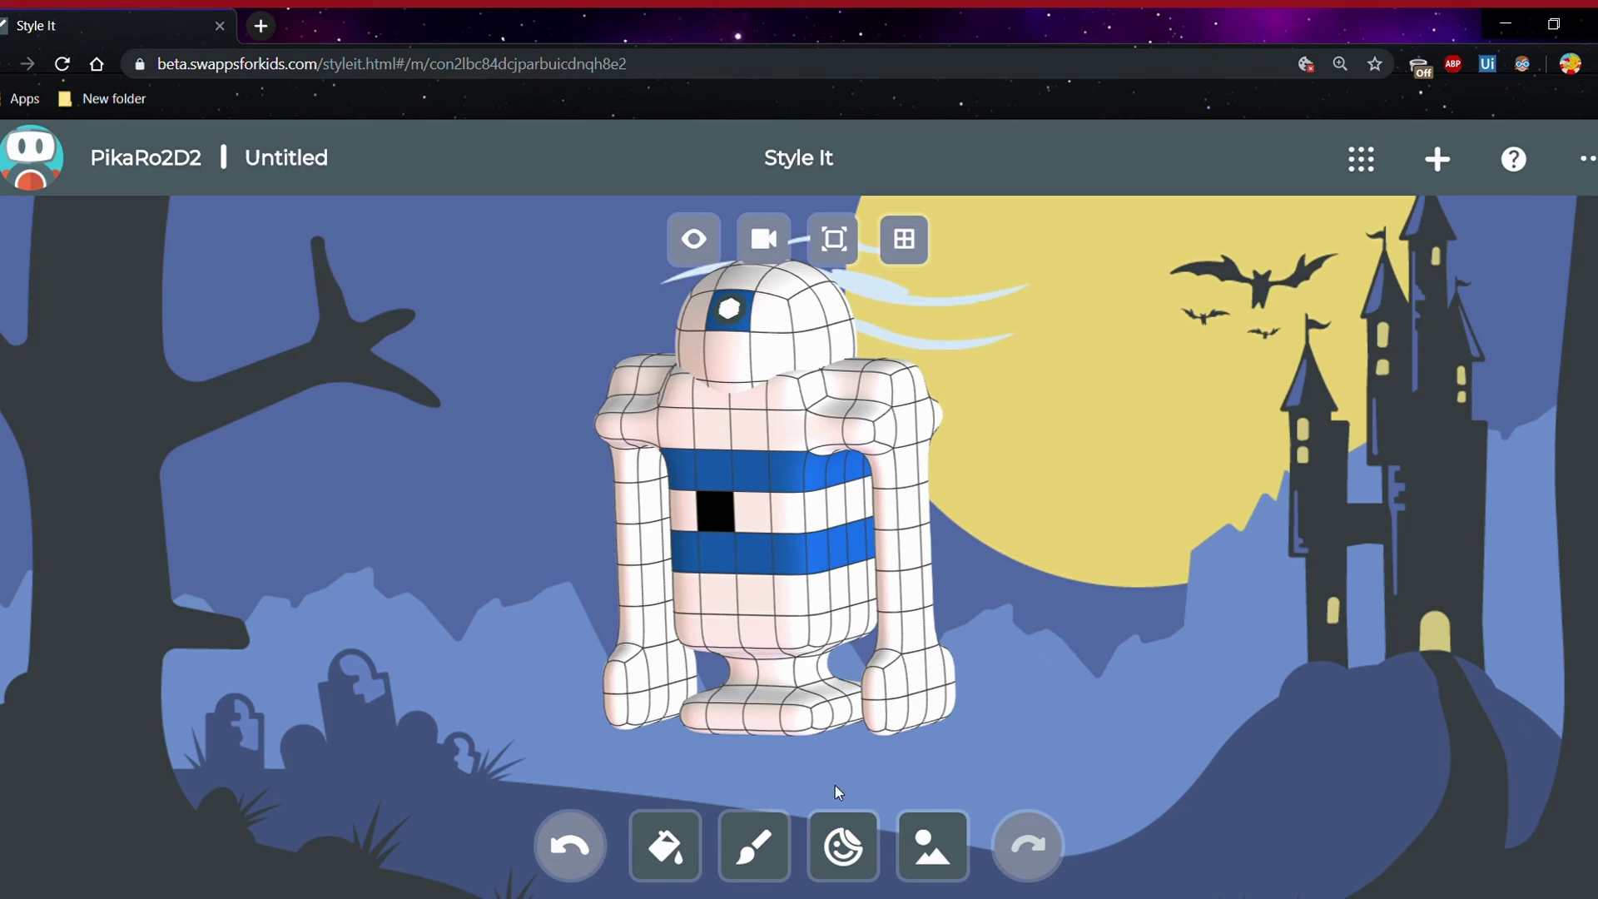
Try drawing a black vertical stroke across the lower blue band beside the black patch, with a wider brush
drag(1032, 700, 864, 580)
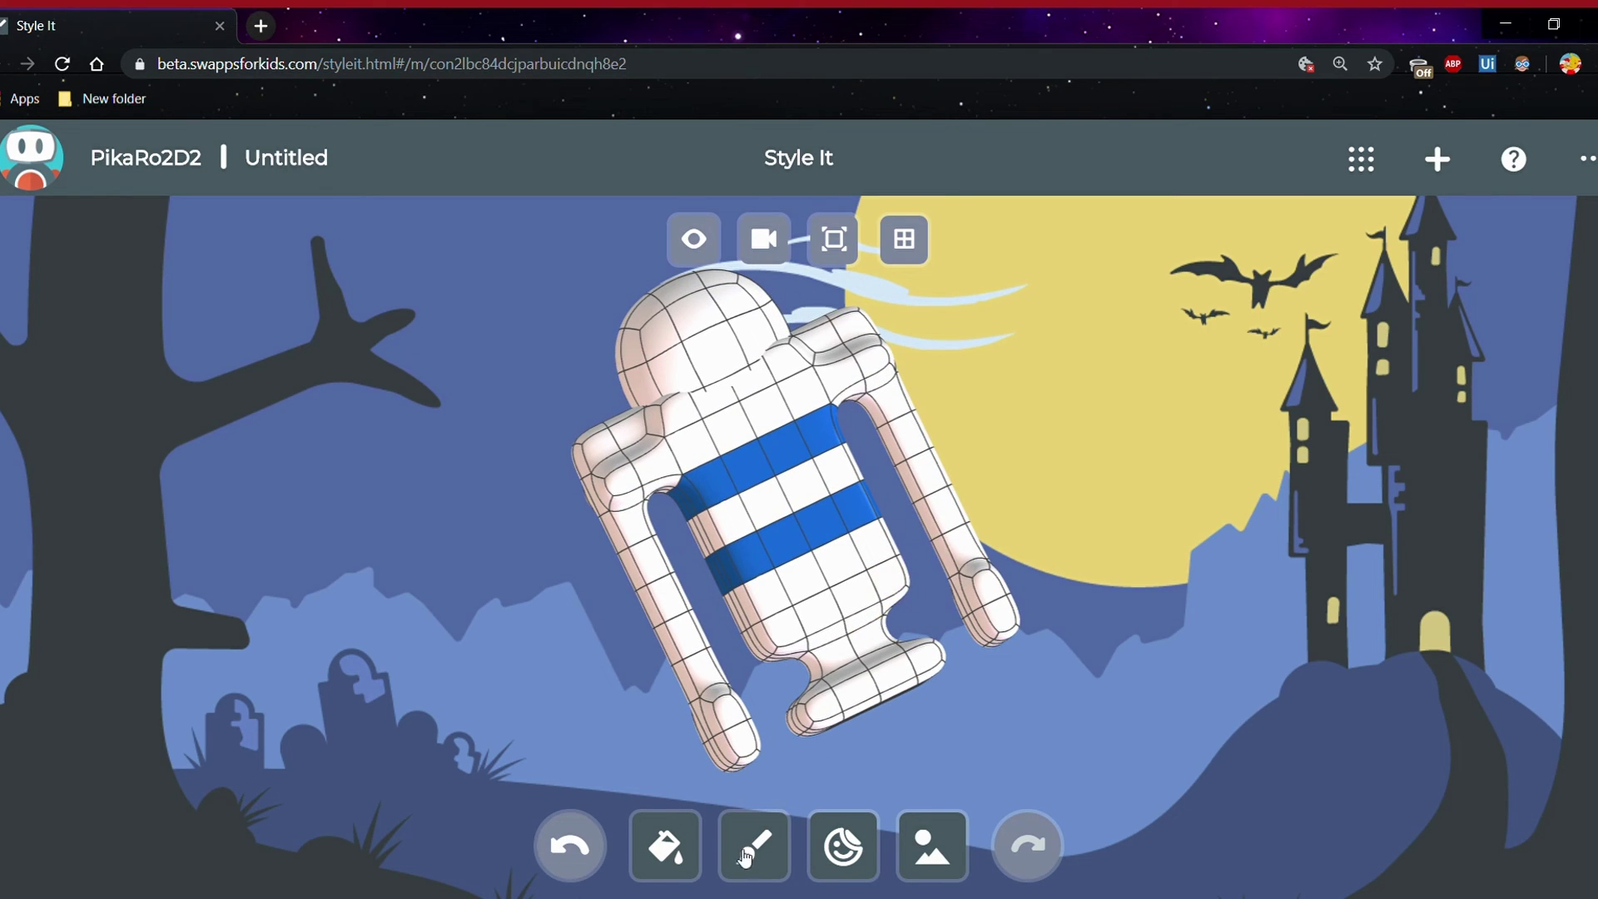
mouse_move(966, 666)
mouse_down()
mouse_move(1063, 653)
mouse_move(1262, 552)
mouse_up()
click(754, 846)
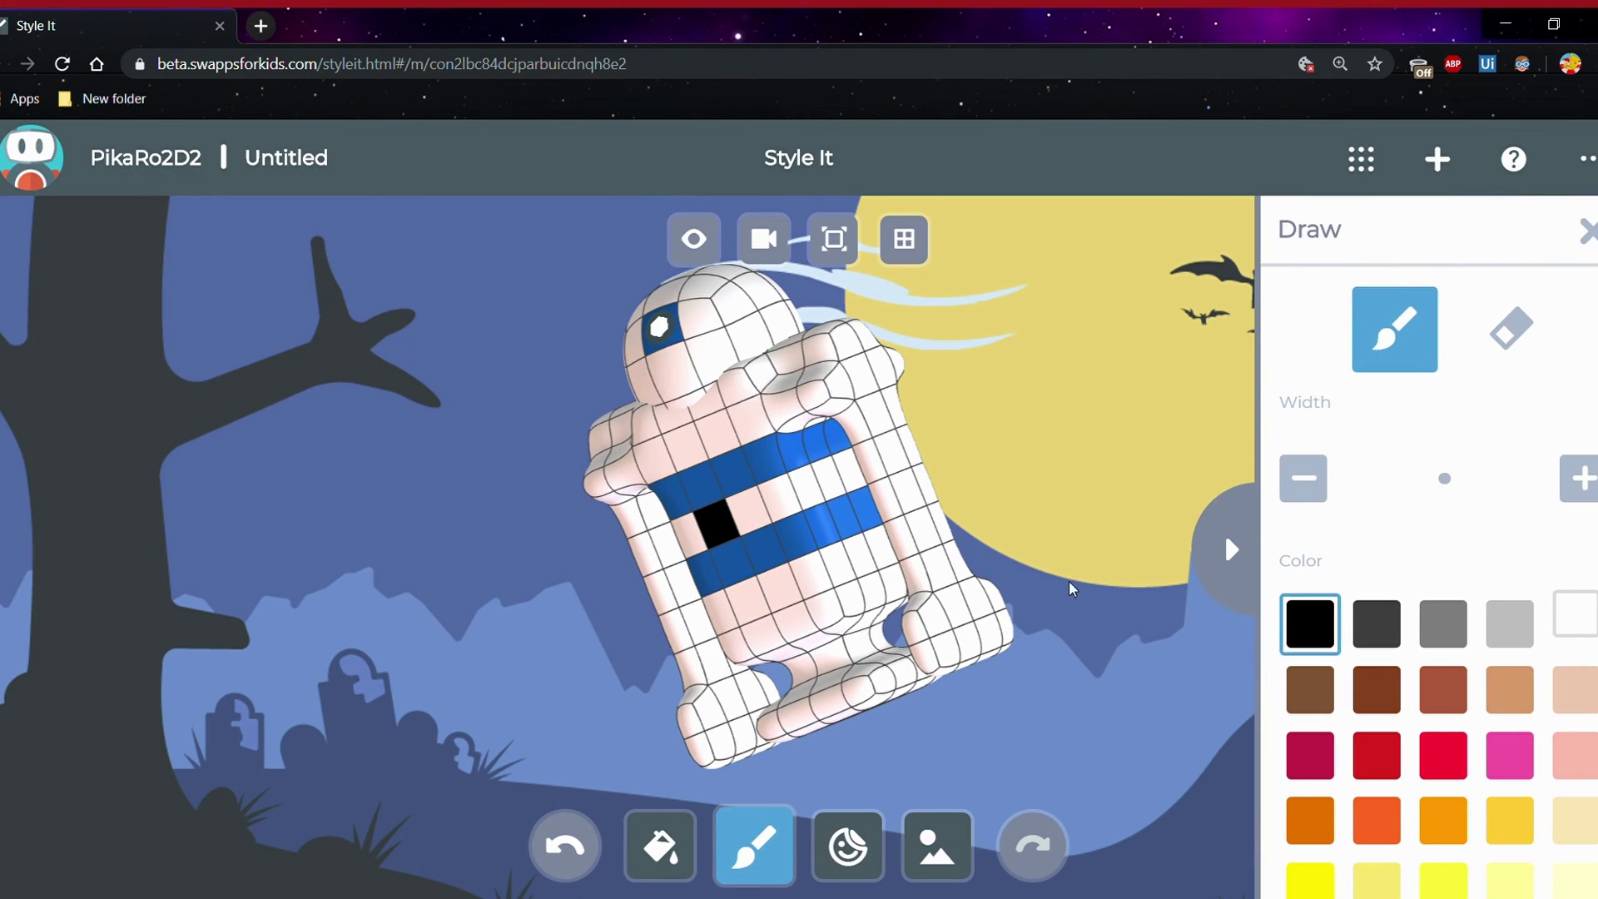
drag(1032, 572, 1071, 542)
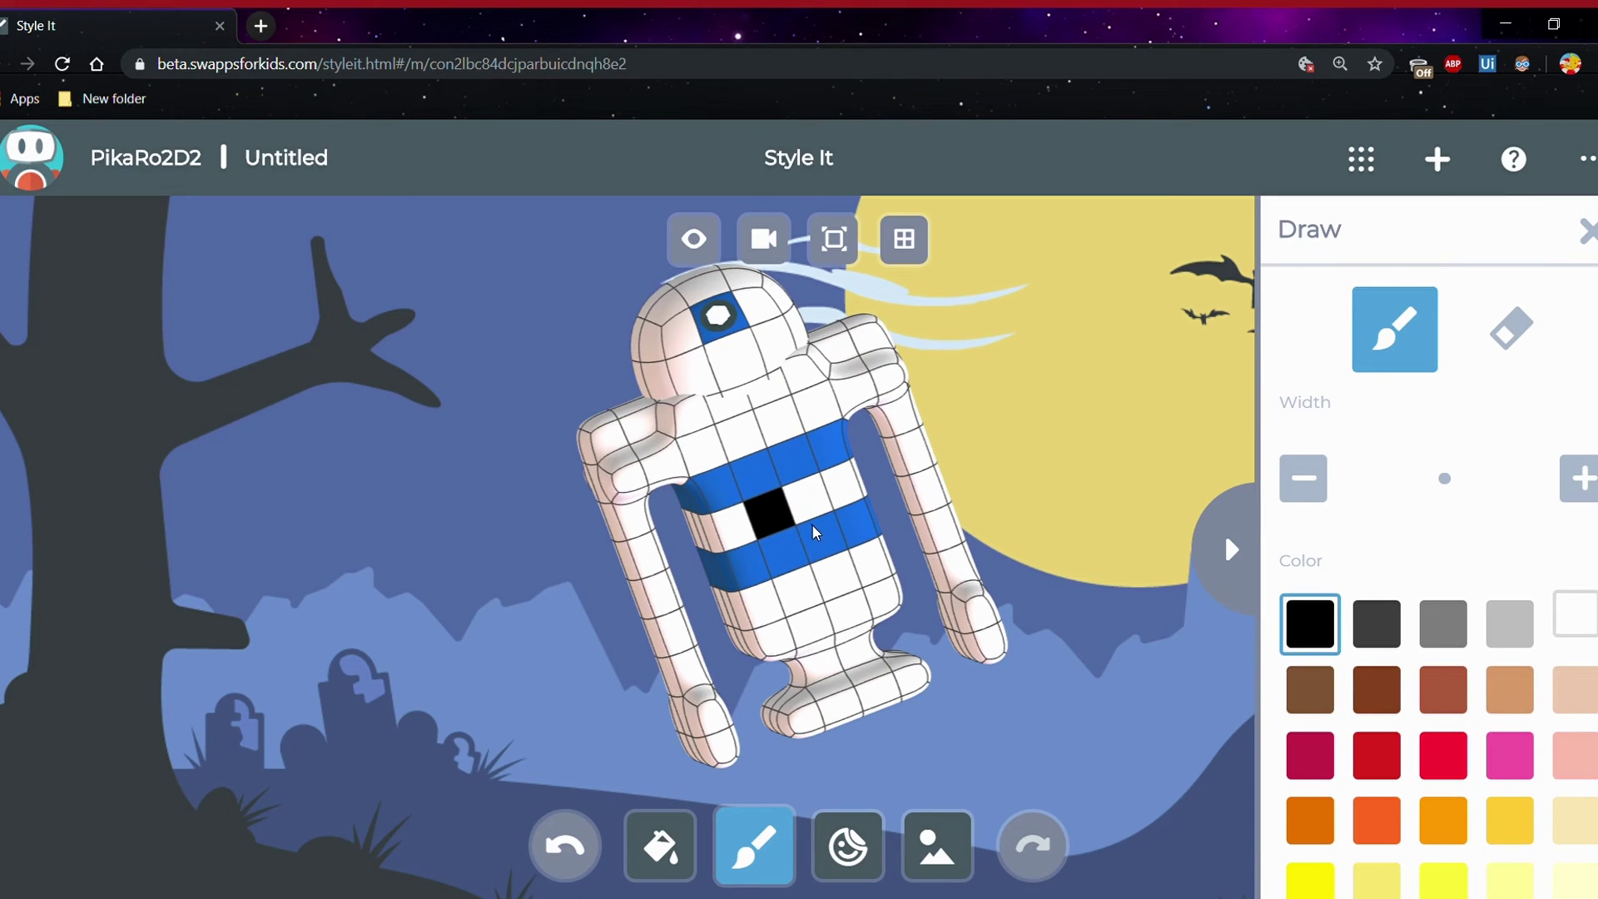
click(1582, 478)
click(1582, 479)
click(866, 609)
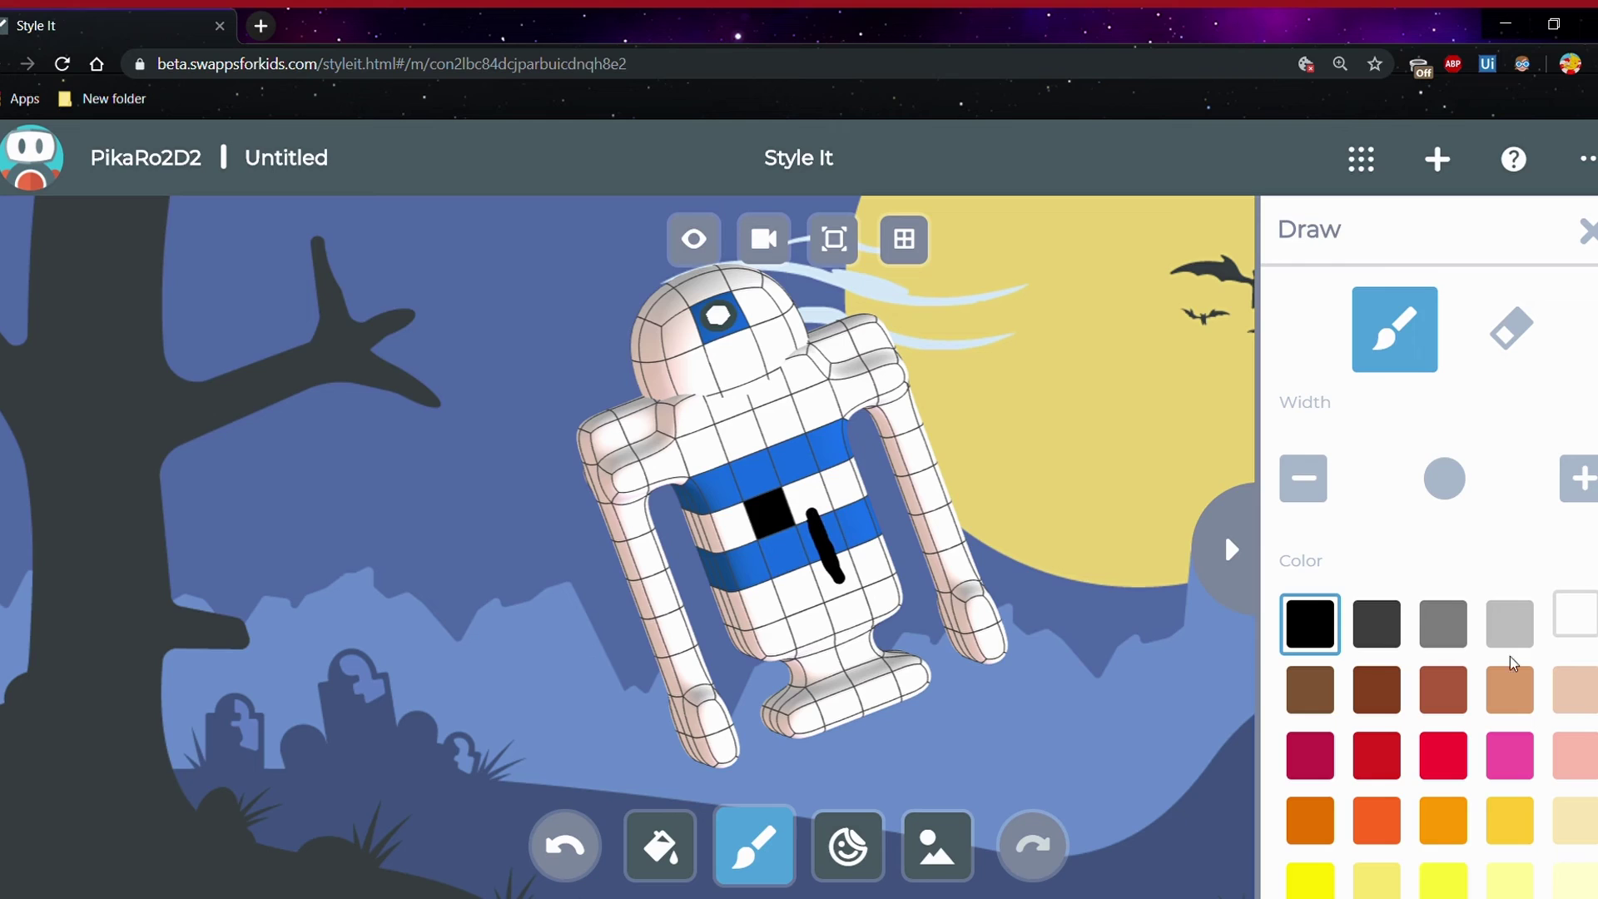
Try outlining the black stroke in dark brown, and undo all the brush strokes on the body
click(1377, 690)
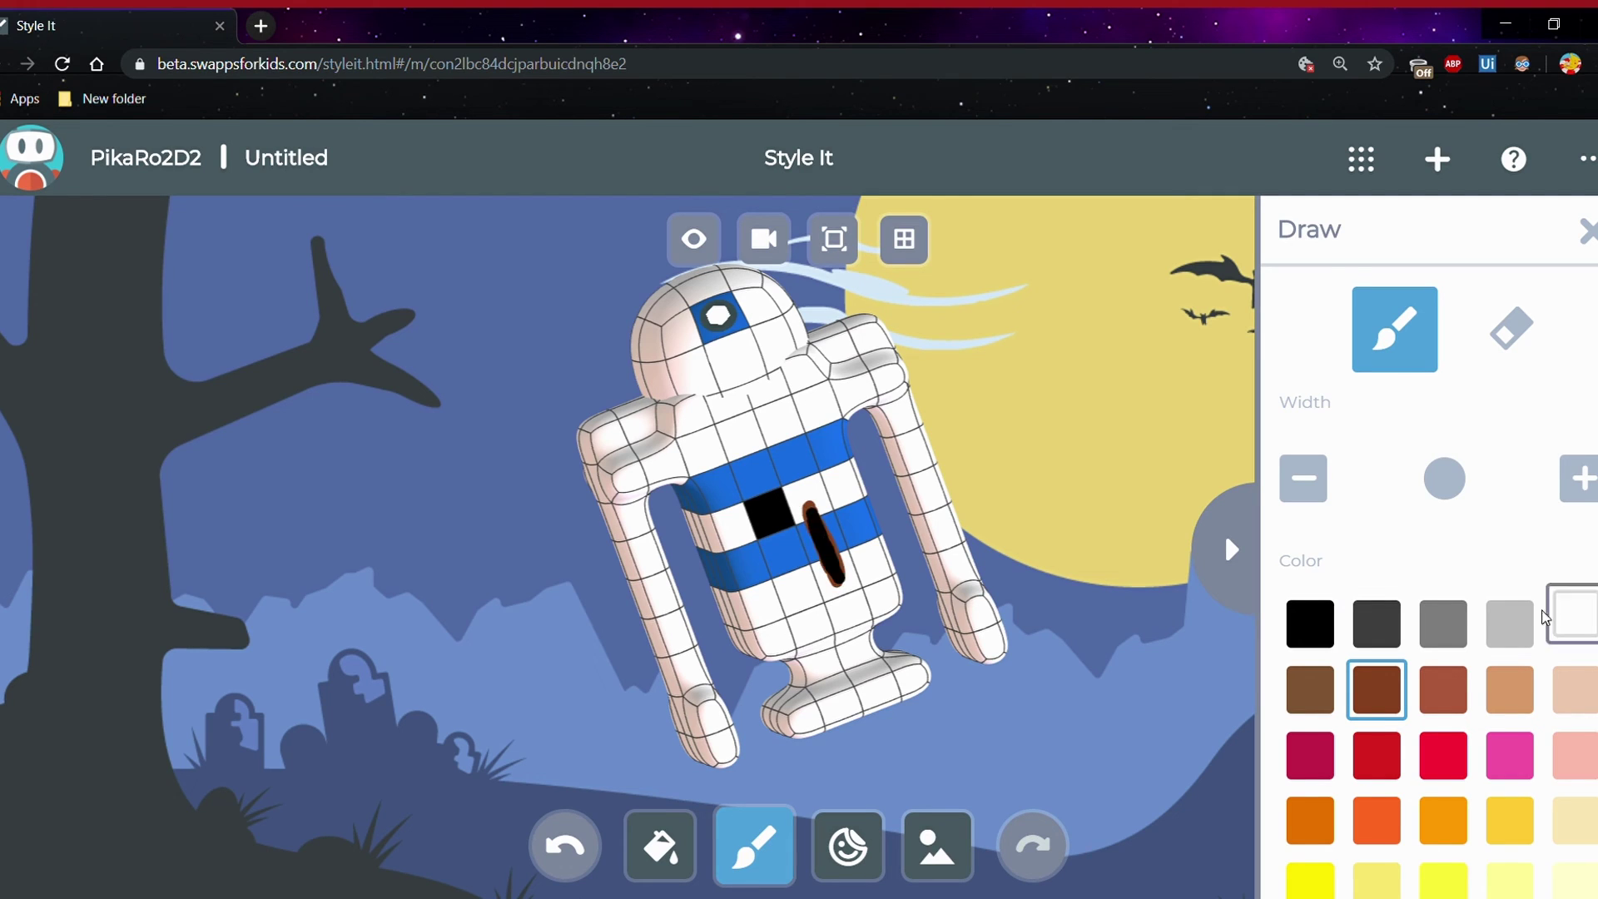
click(1310, 624)
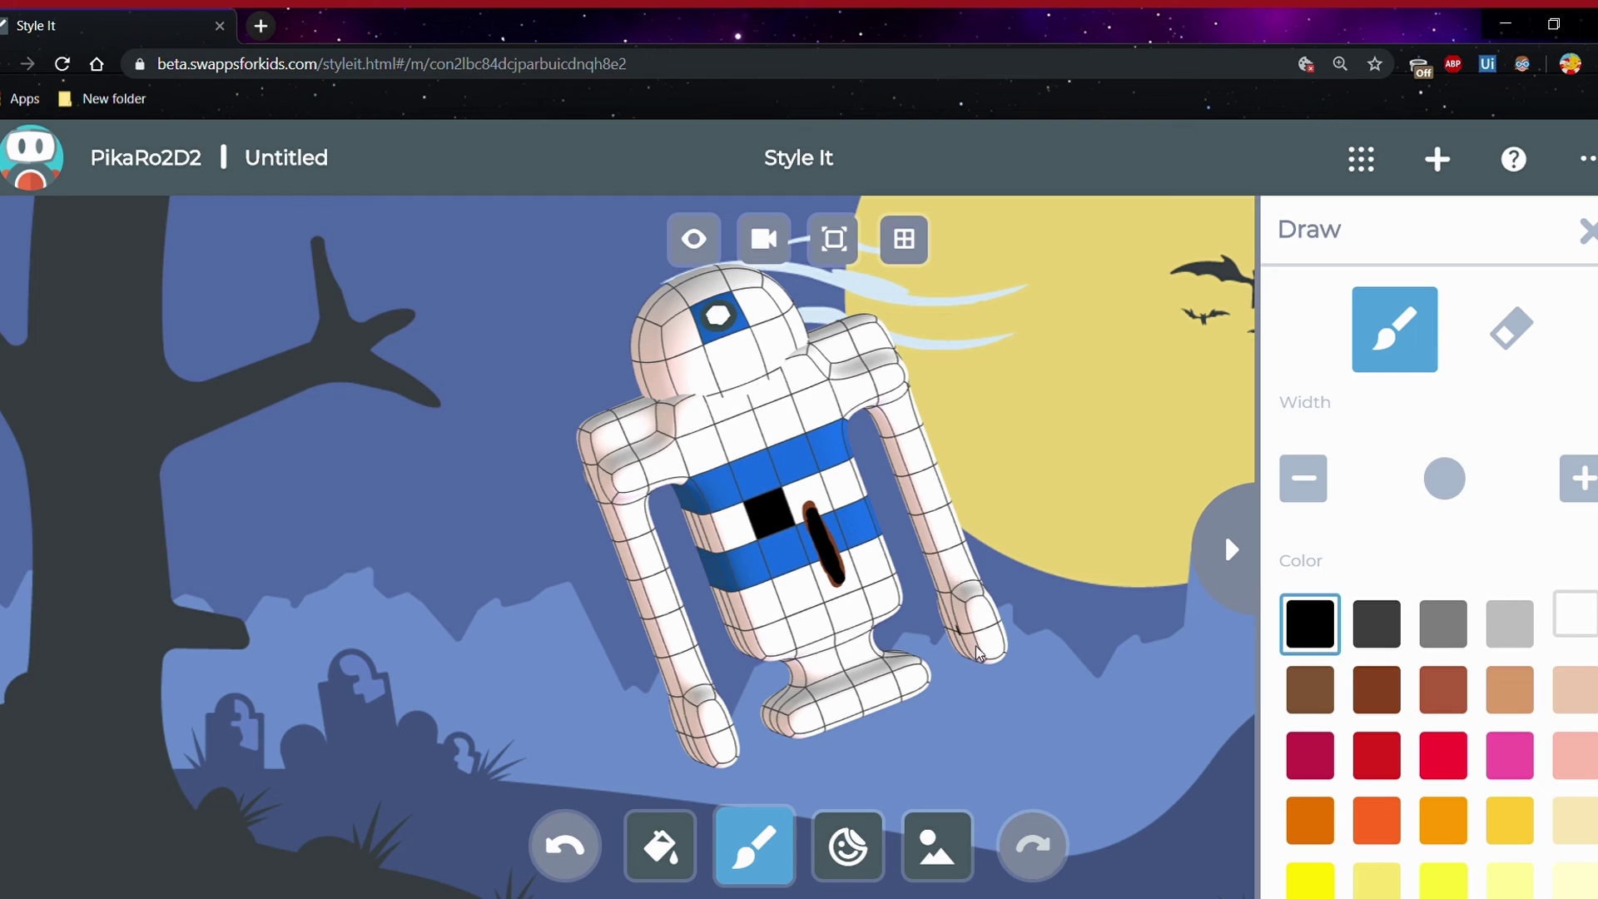
click(599, 838)
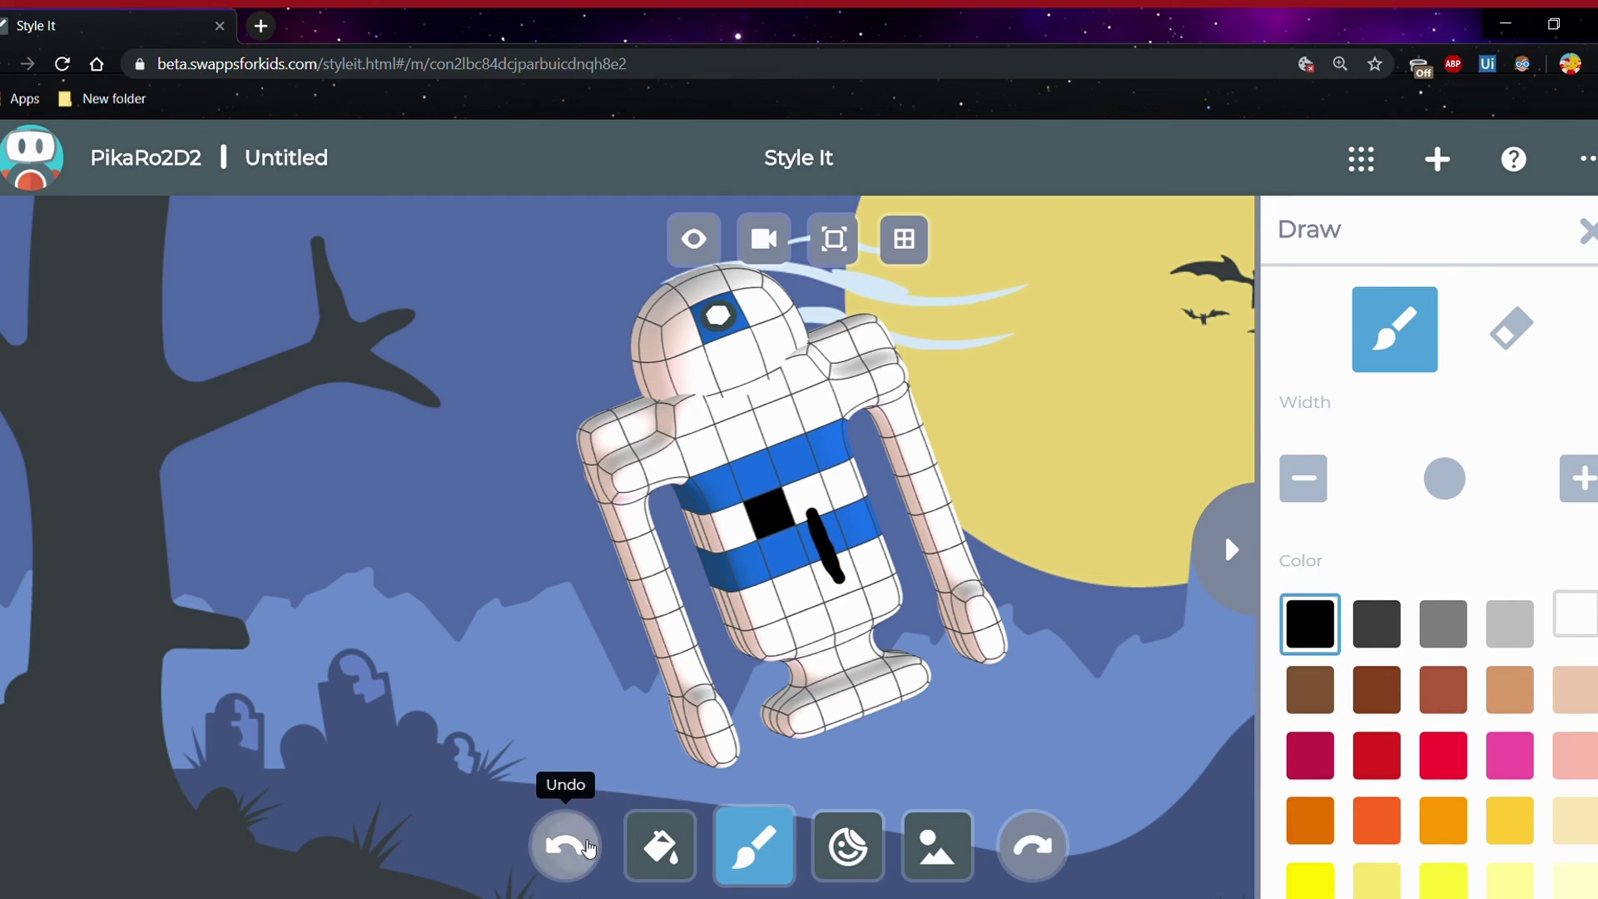
click(597, 842)
click(595, 845)
click(594, 847)
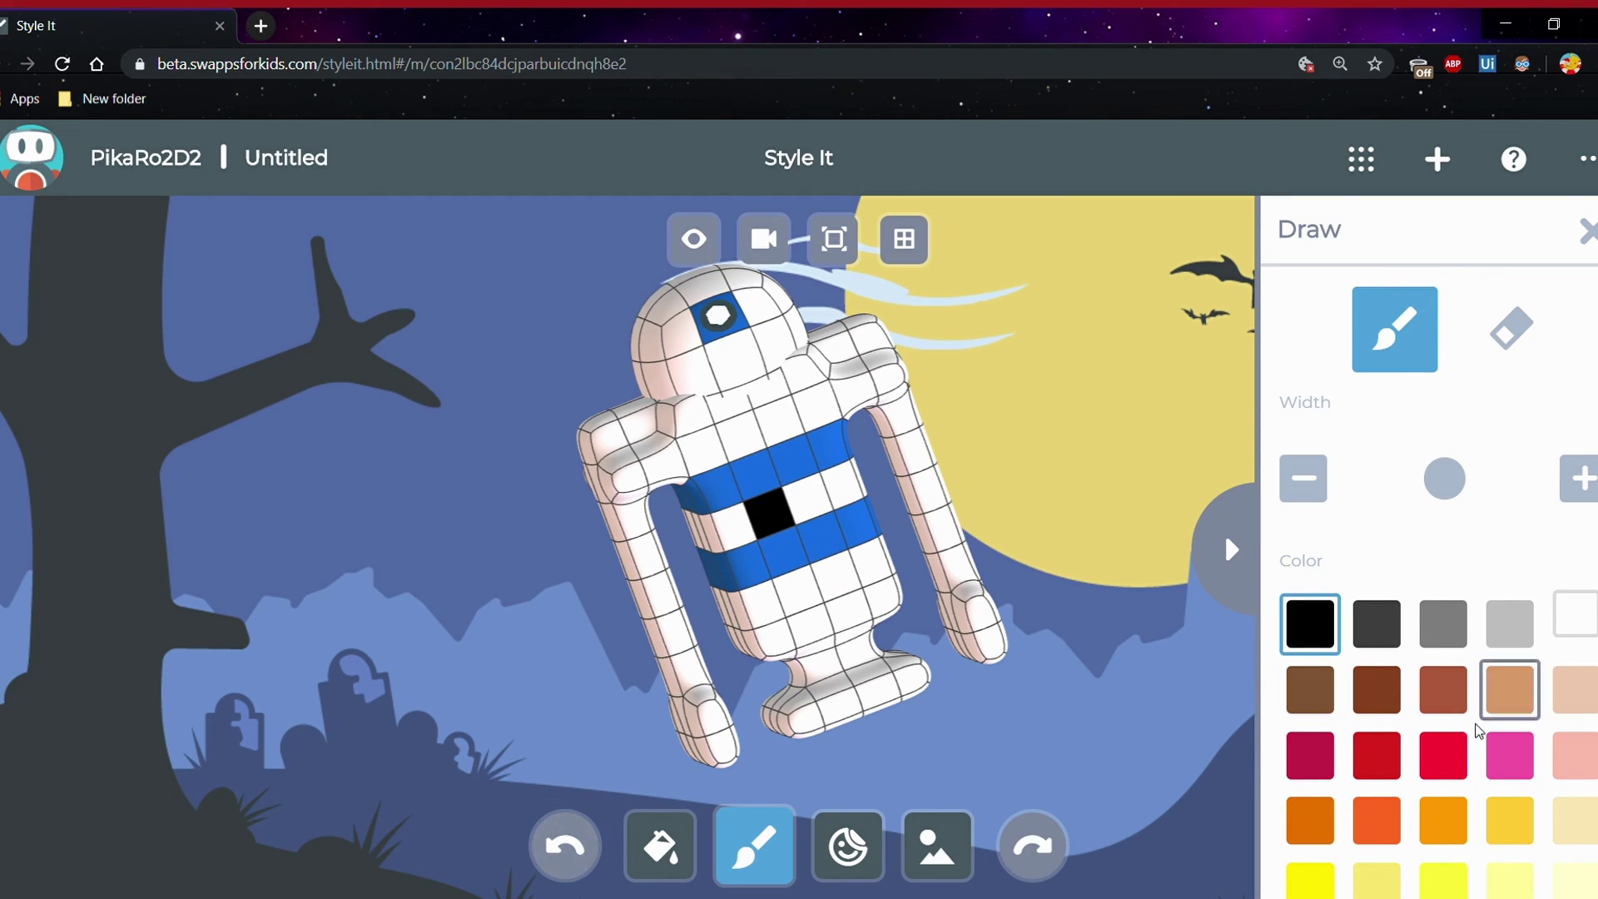
Try a brown vertical stroke and a black oval beside the black patch, undoing each of them
click(1312, 696)
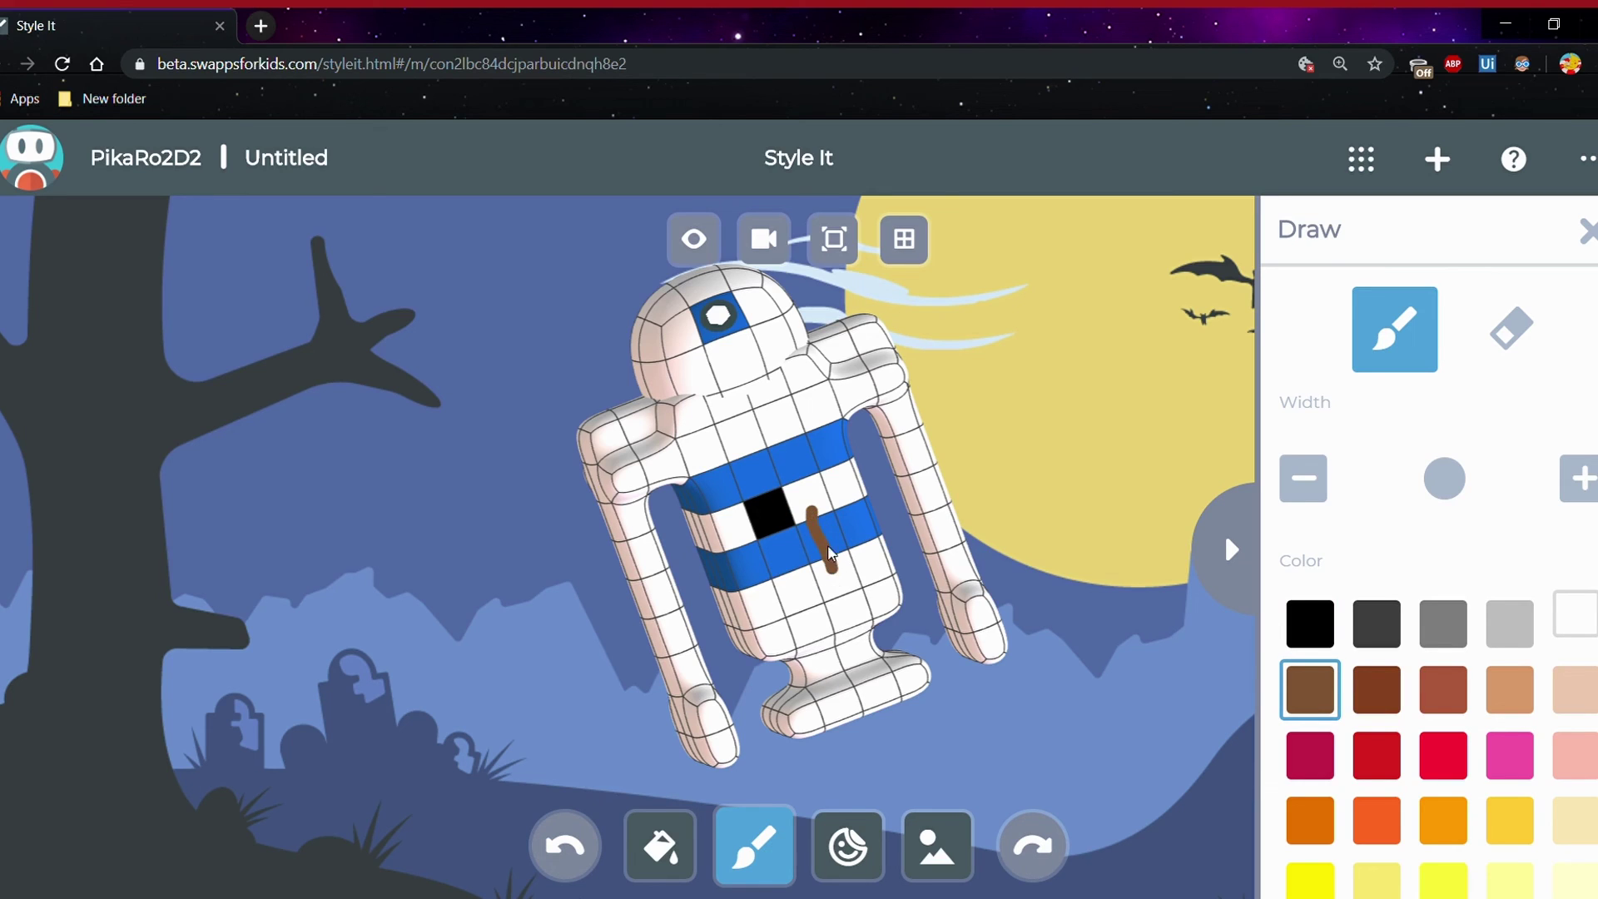
key(ctrl+z)
click(1310, 624)
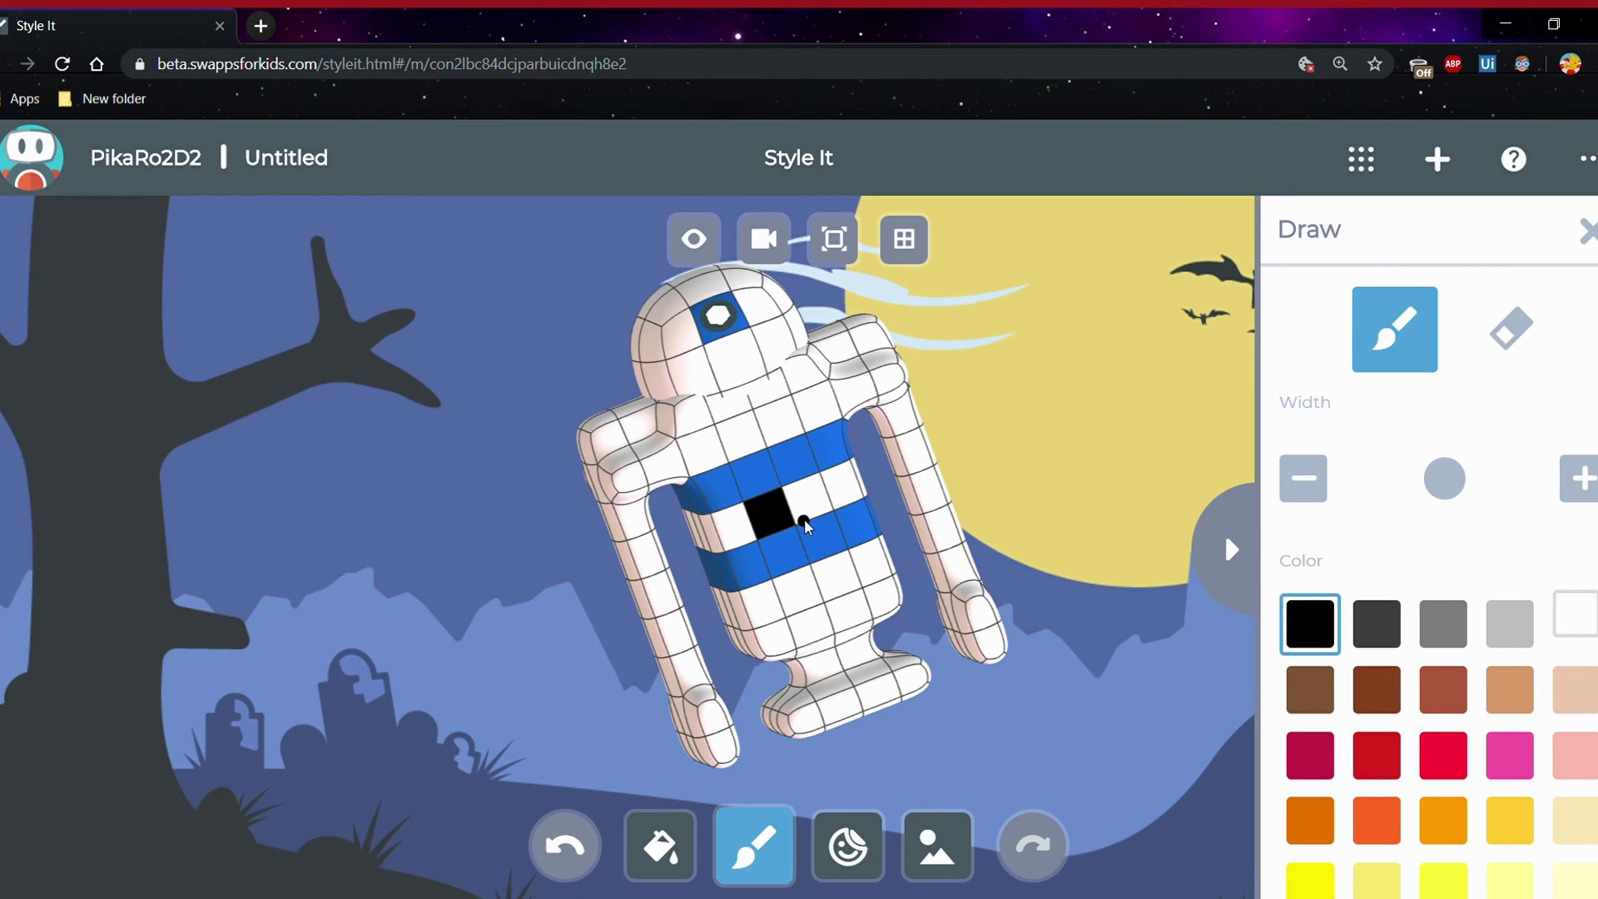
drag(841, 509, 822, 502)
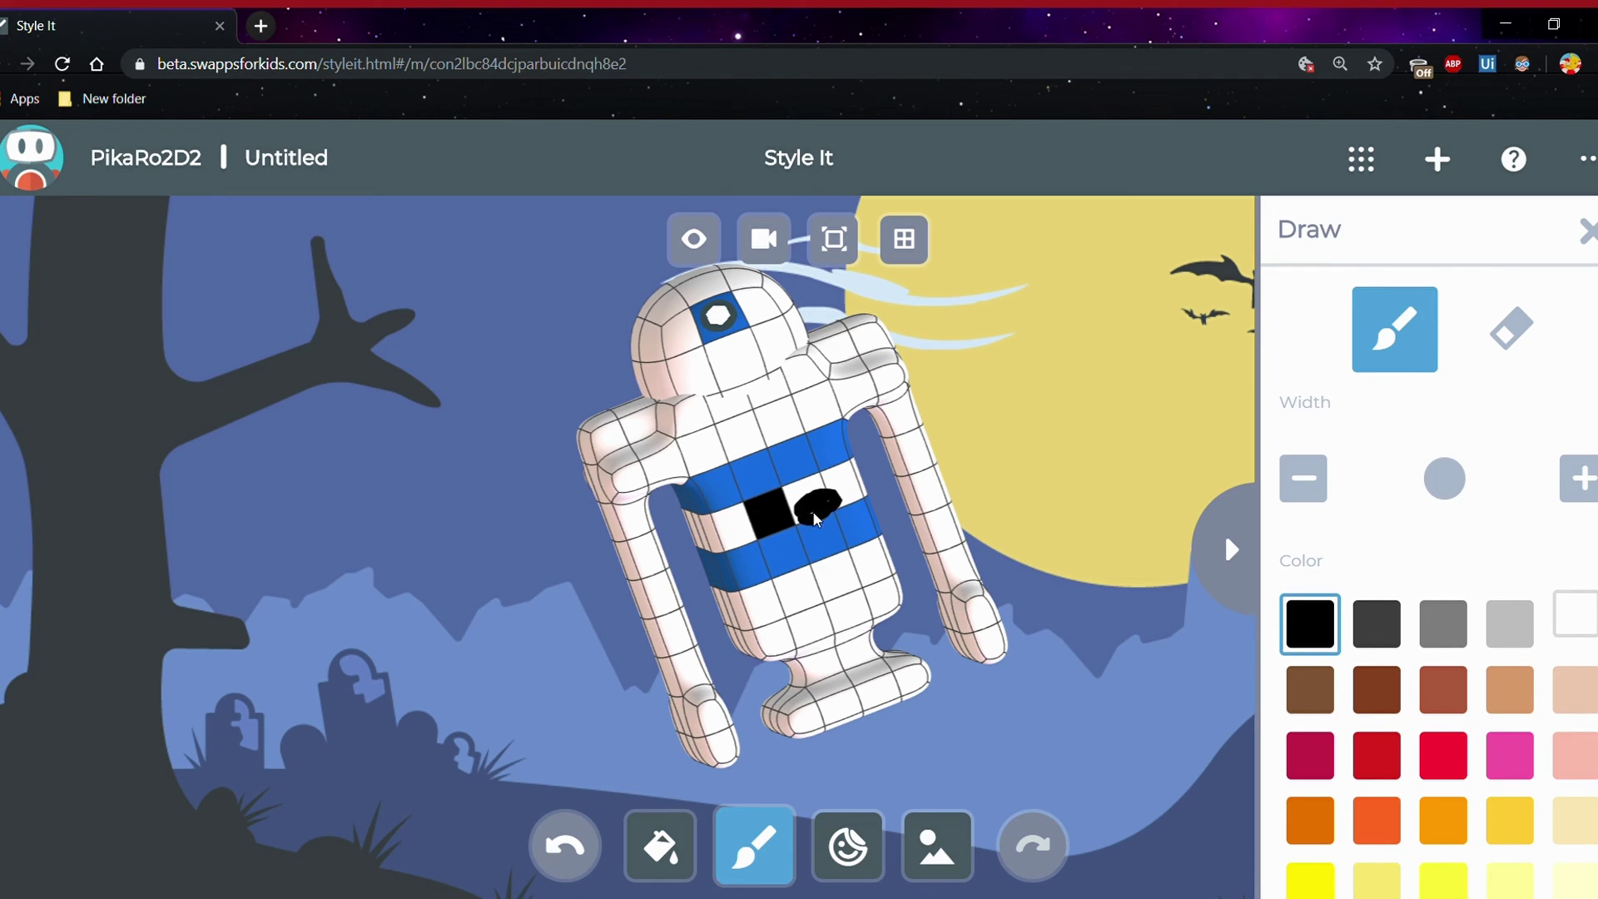
key(ctrl+z)
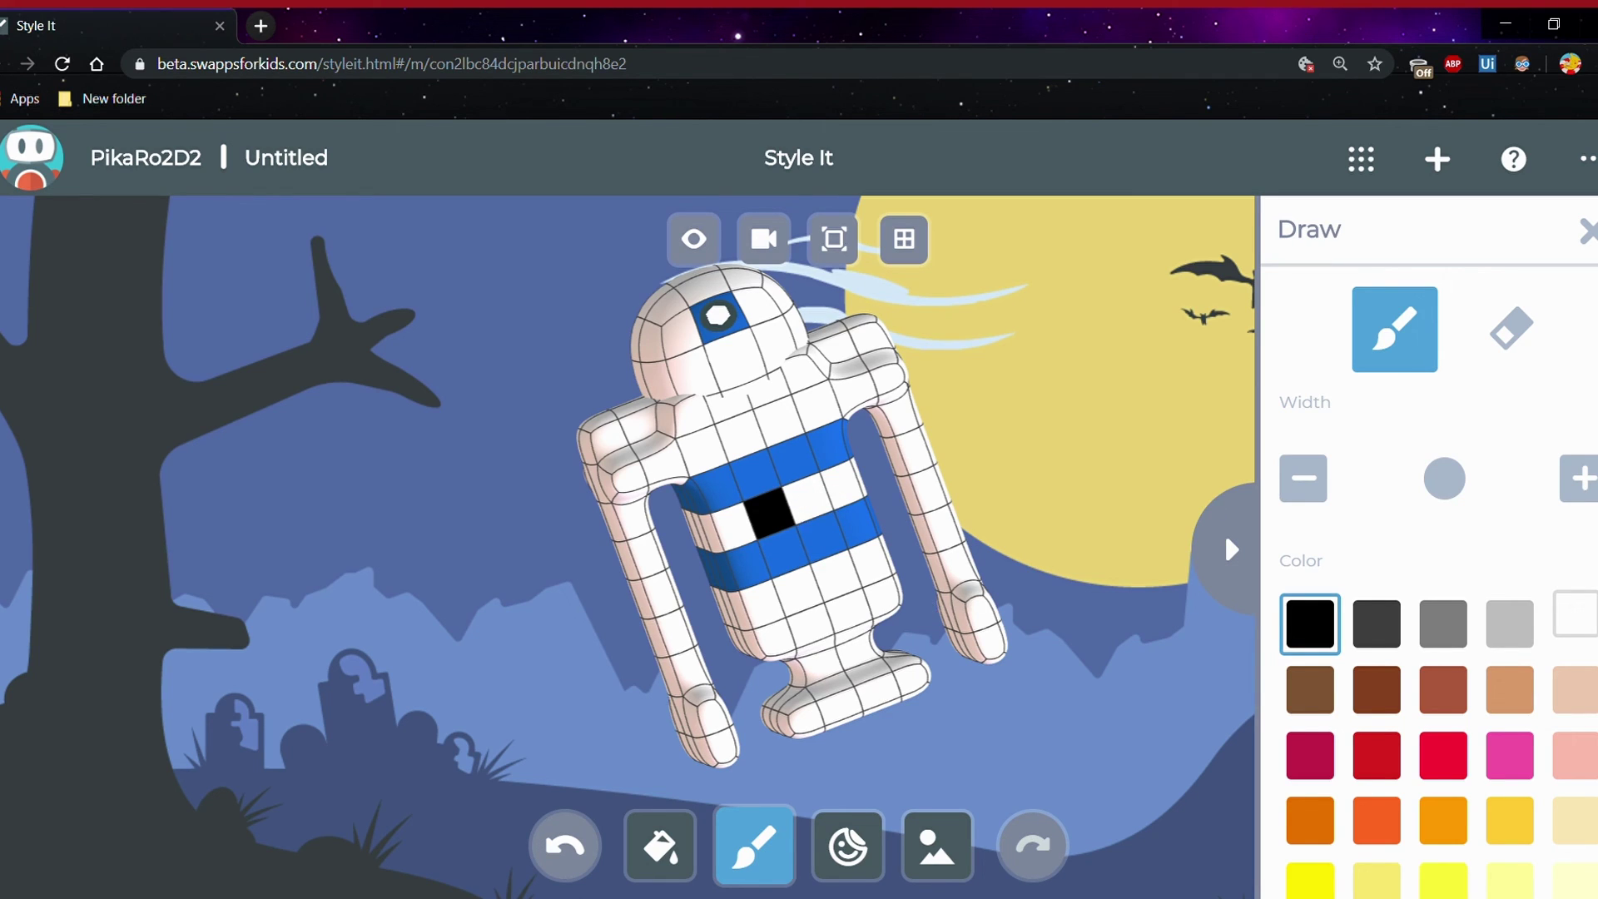
Try drawing an even wider black vertical stroke with a black oval at its upper end on the body front
click(1587, 233)
mouse_move(1357, 436)
mouse_down()
mouse_move(994, 526)
mouse_move(1341, 496)
mouse_move(1126, 532)
mouse_move(1183, 558)
mouse_move(1406, 576)
mouse_move(1272, 591)
mouse_move(1138, 517)
mouse_up()
click(754, 847)
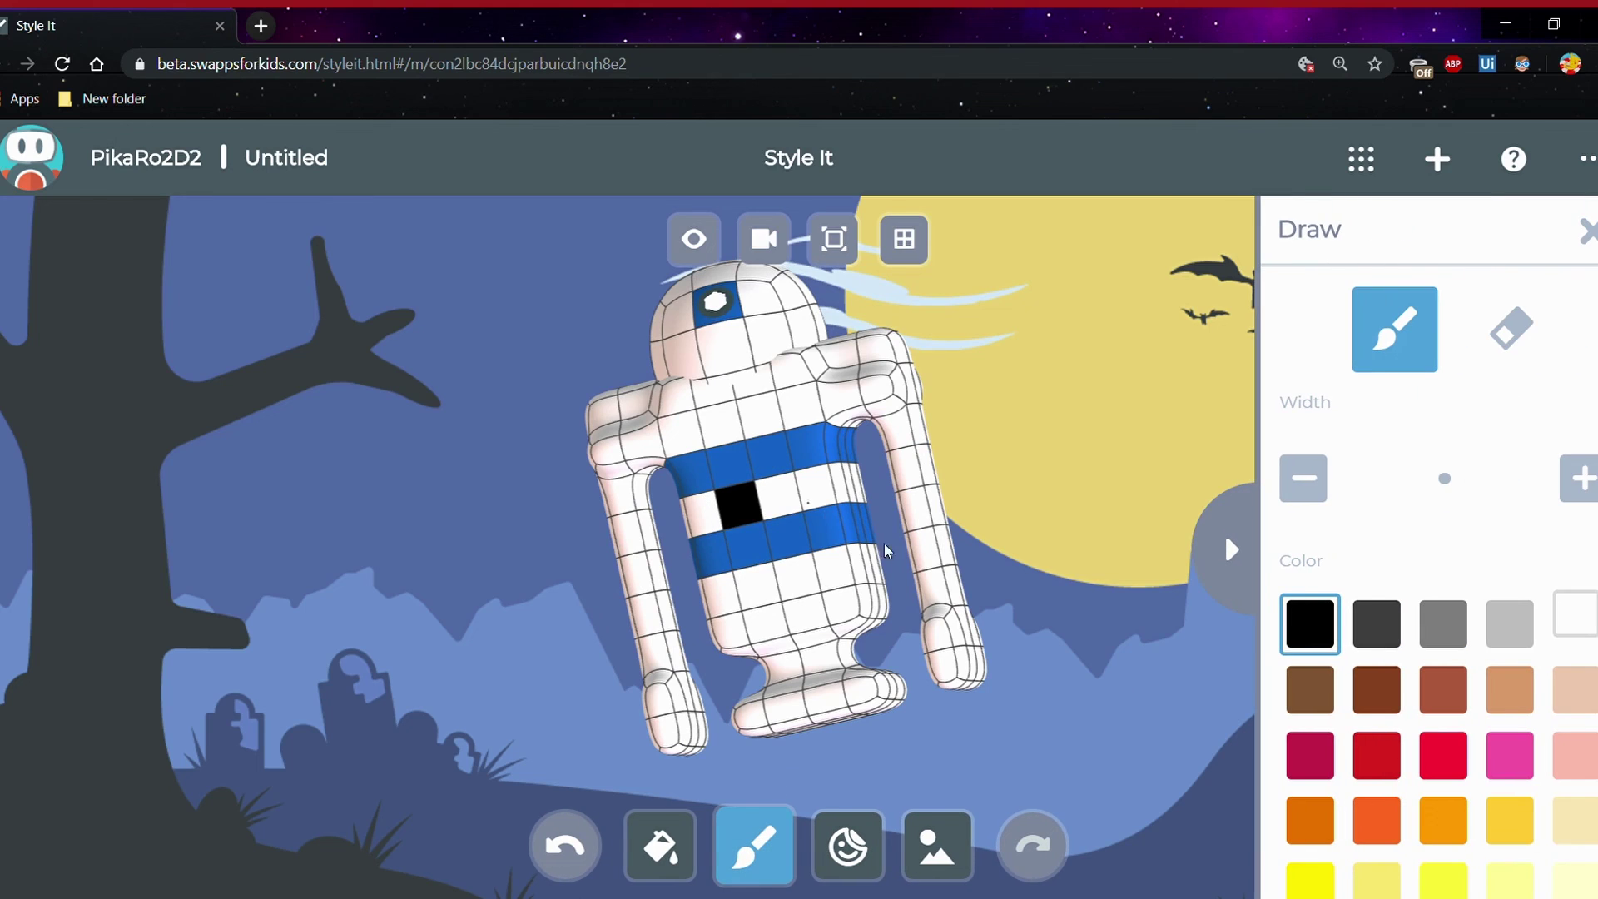
click(1580, 478)
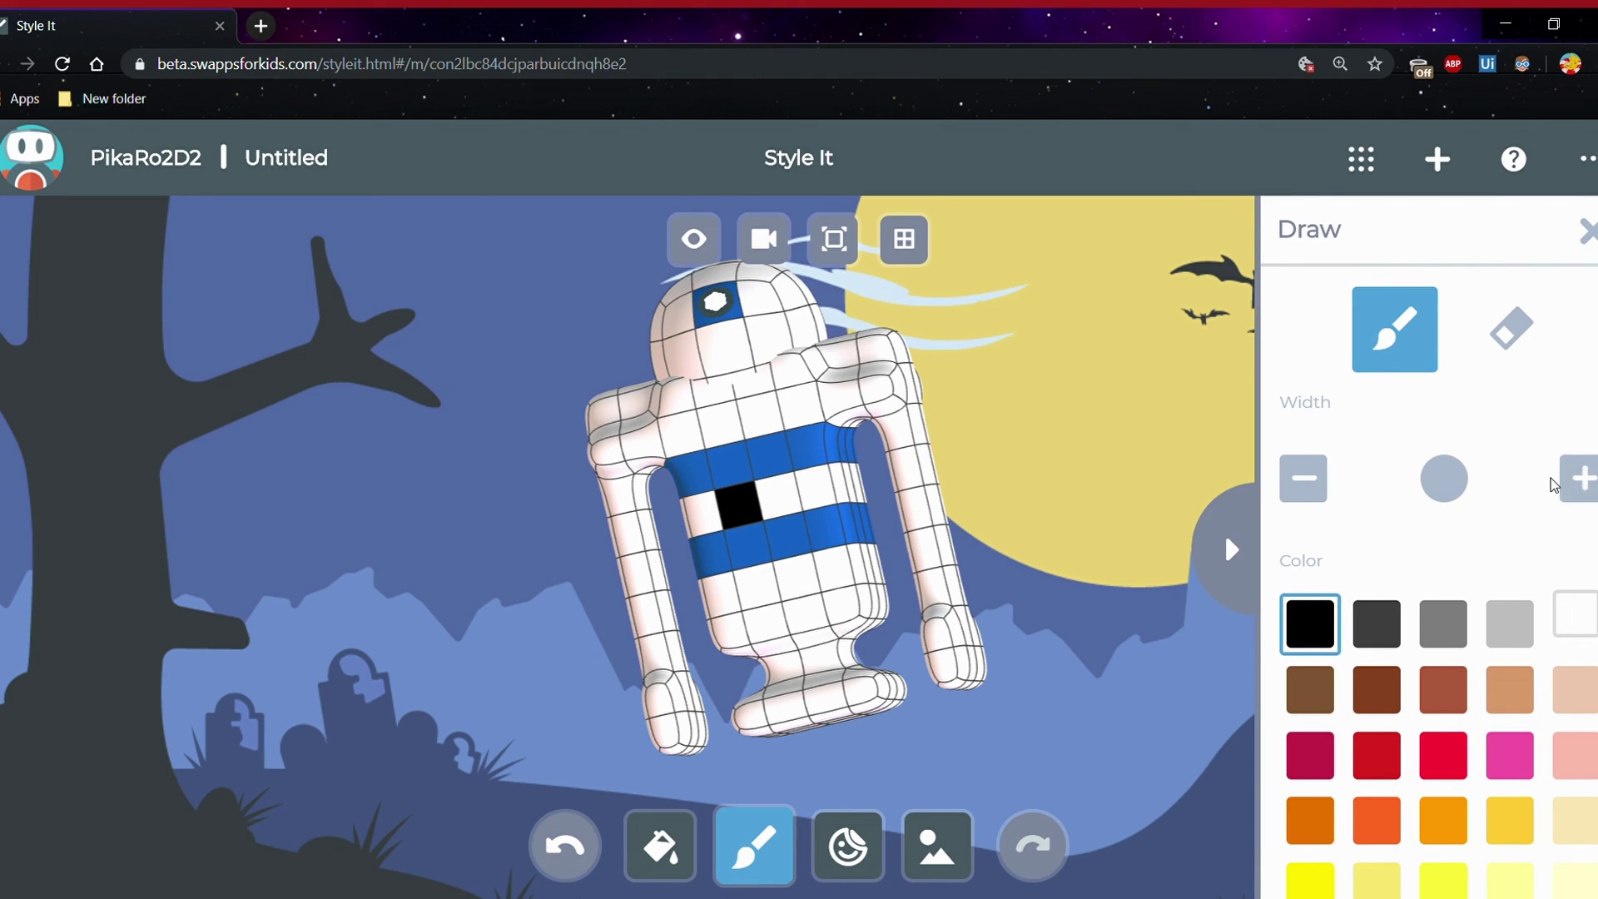
click(1587, 478)
click(1587, 479)
click(786, 514)
mouse_move(788, 533)
mouse_down()
mouse_move(791, 583)
mouse_move(790, 512)
mouse_move(812, 481)
mouse_move(822, 499)
mouse_up()
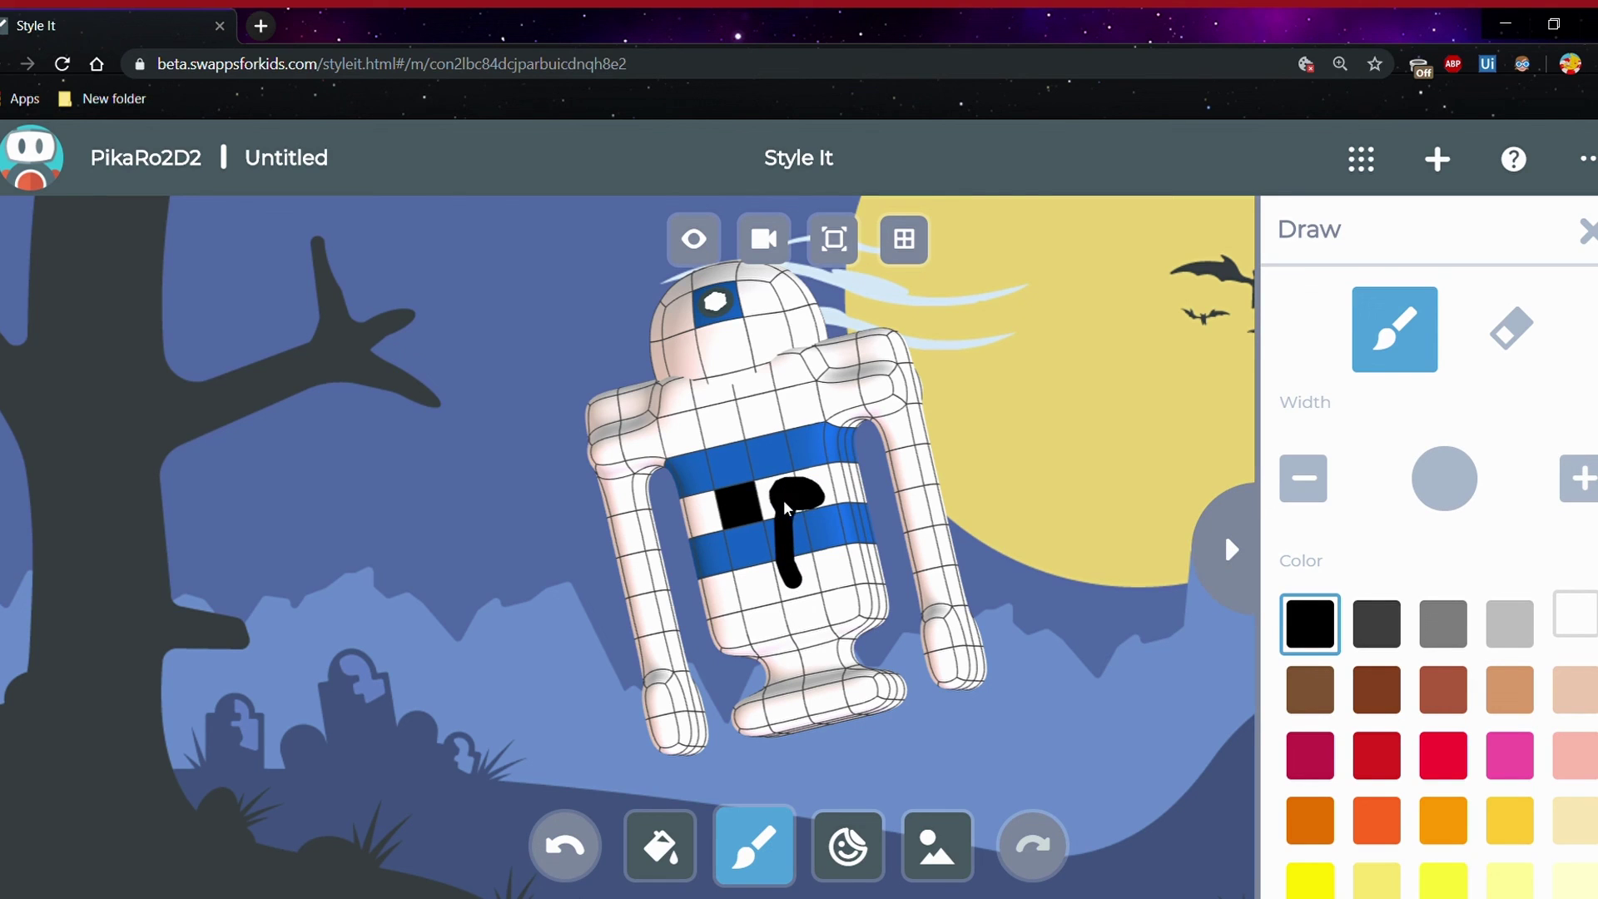
Undo the black oval and the black vertical stroke on the body front
click(1587, 231)
click(581, 853)
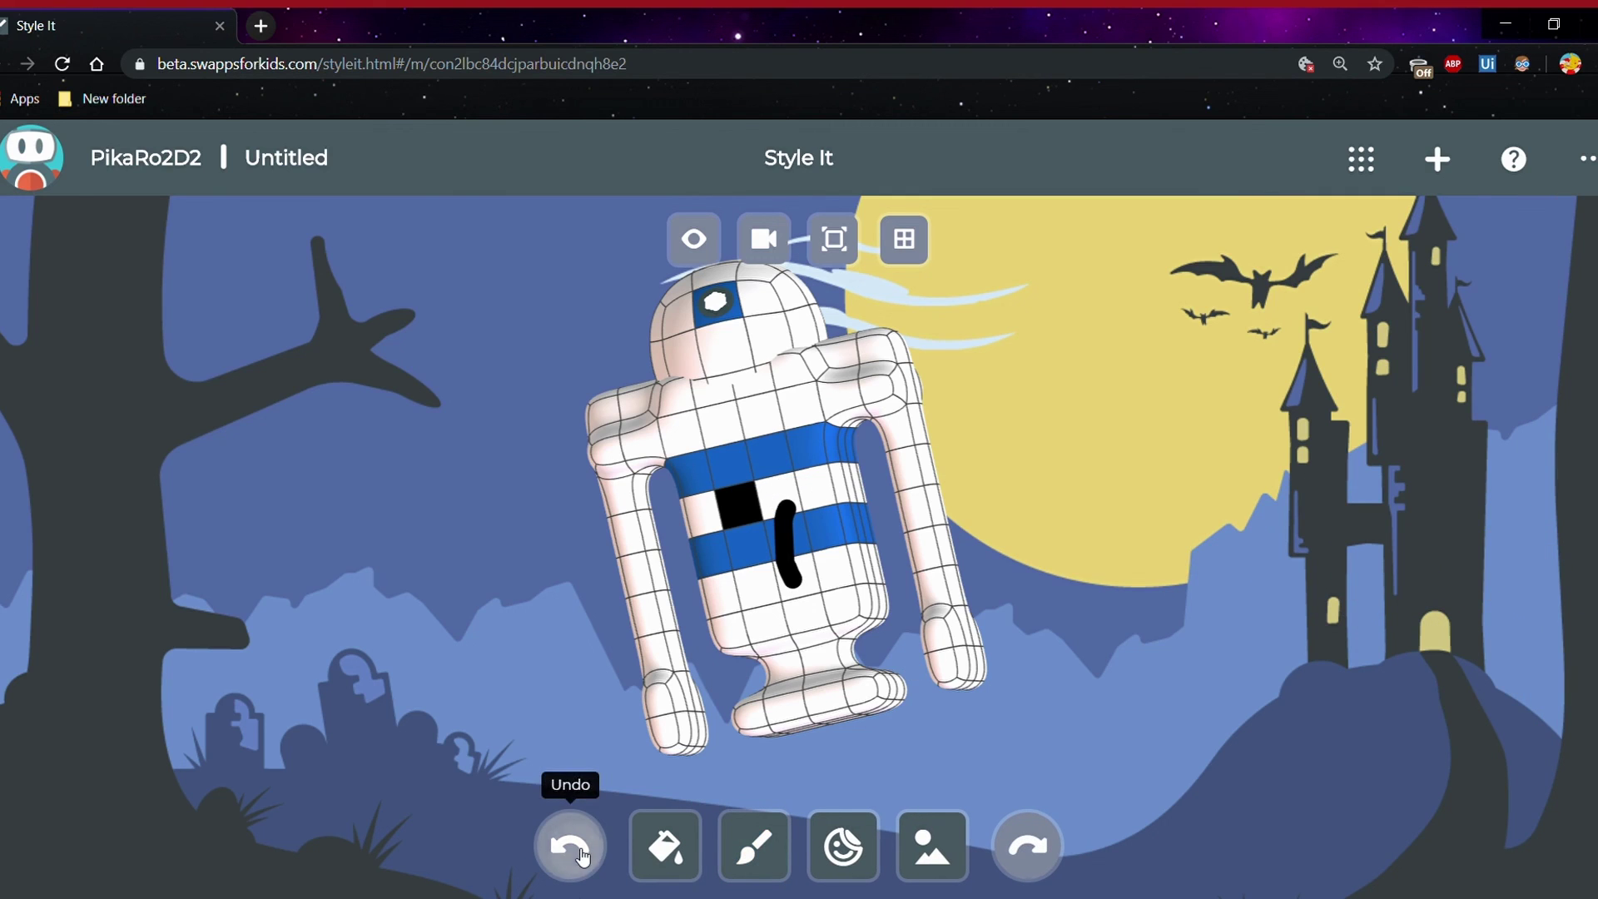
click(581, 852)
click(581, 853)
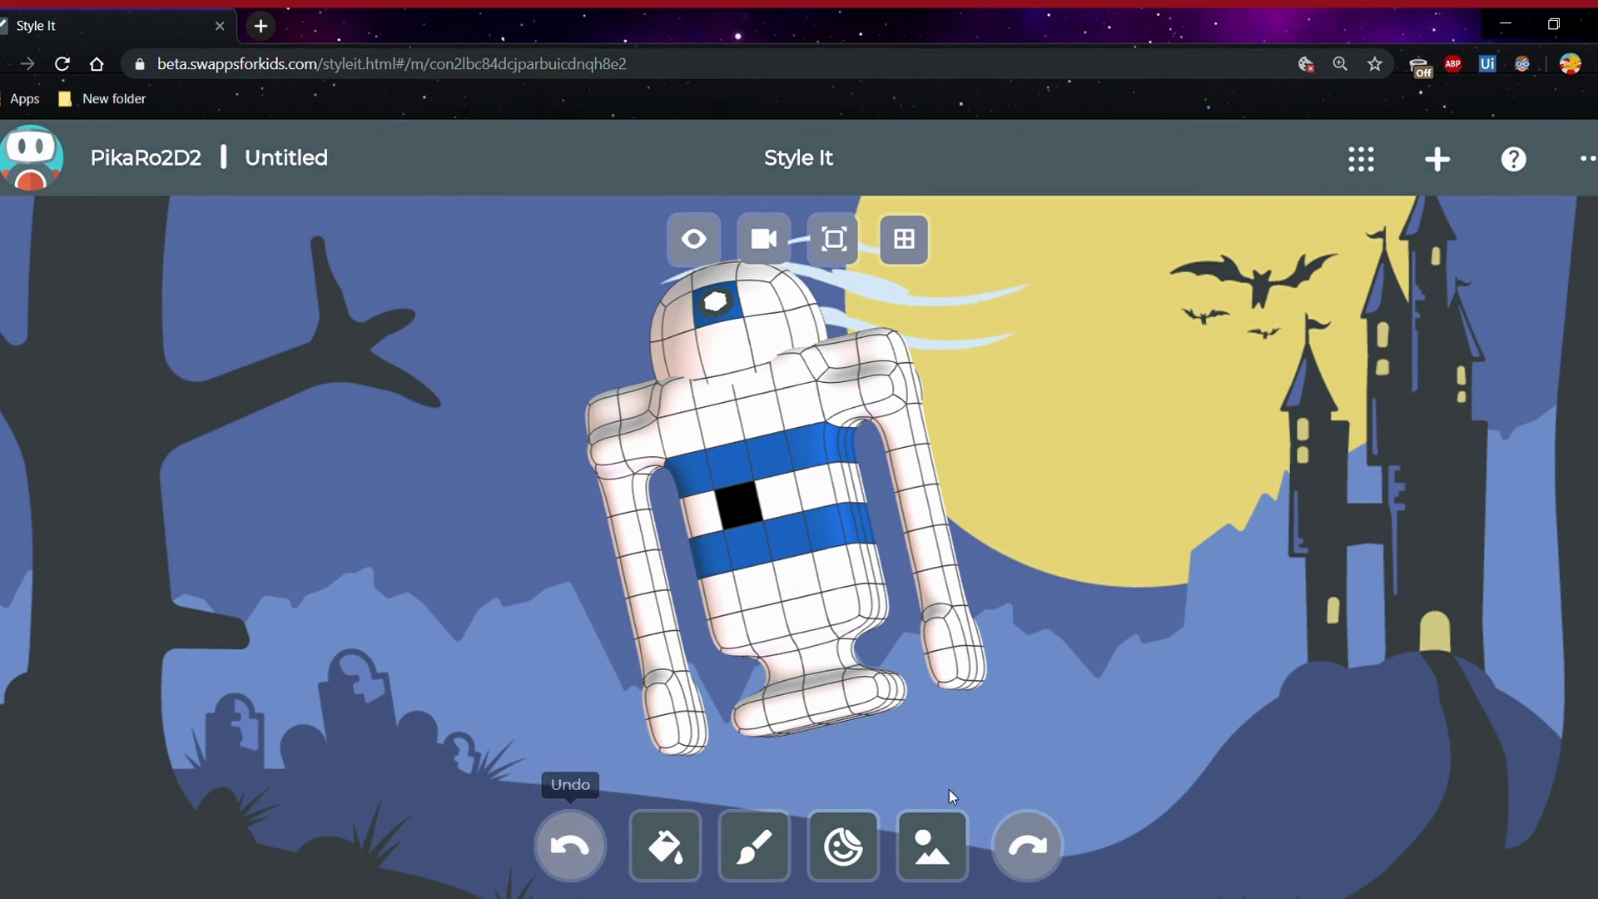
Draw a wide brown vertical stroke across the lower blue band, just beside the black patch
click(781, 876)
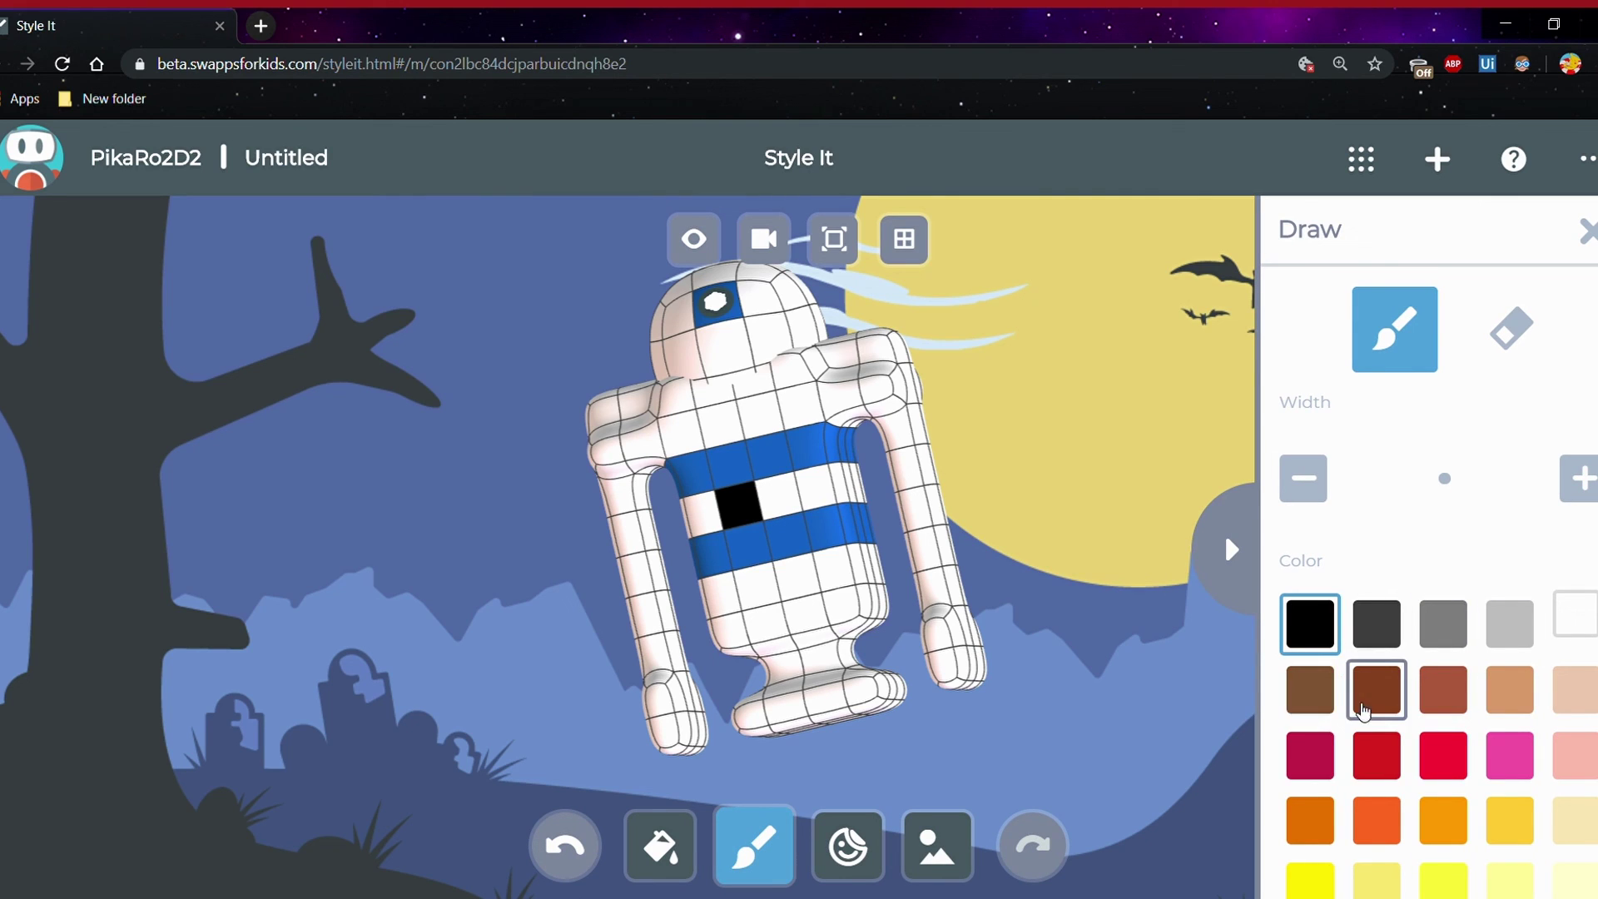
click(1313, 690)
click(1581, 477)
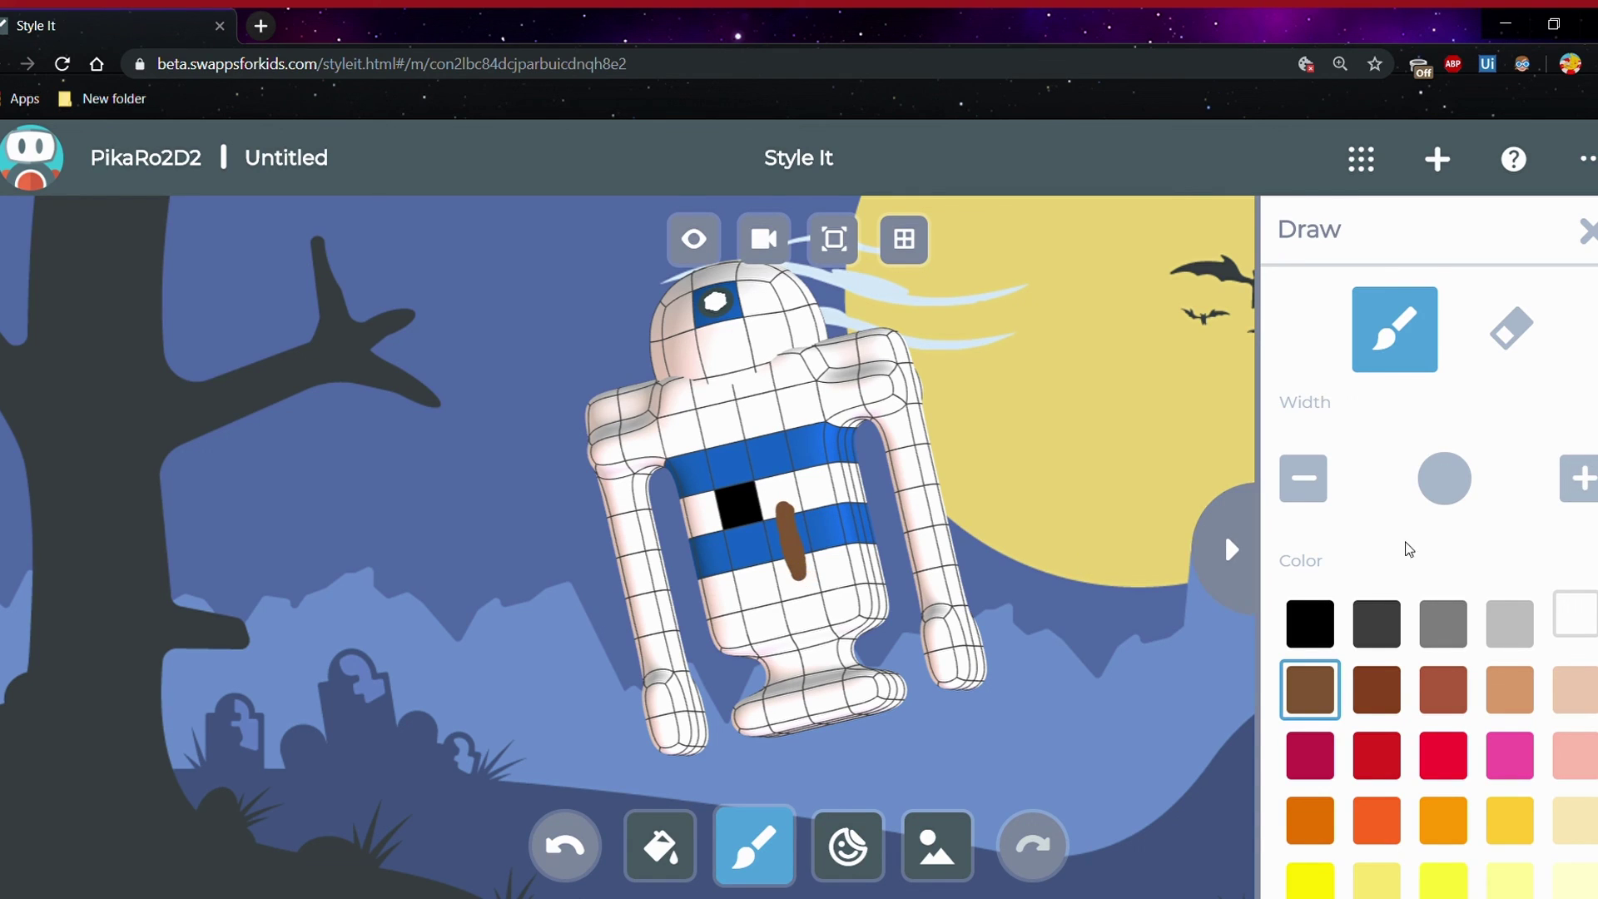
Draw a filled black oval over the upper end of the brown stroke, and finish drawing
click(1310, 623)
mouse_move(778, 519)
mouse_down()
mouse_move(767, 510)
mouse_move(814, 511)
mouse_move(790, 497)
mouse_up()
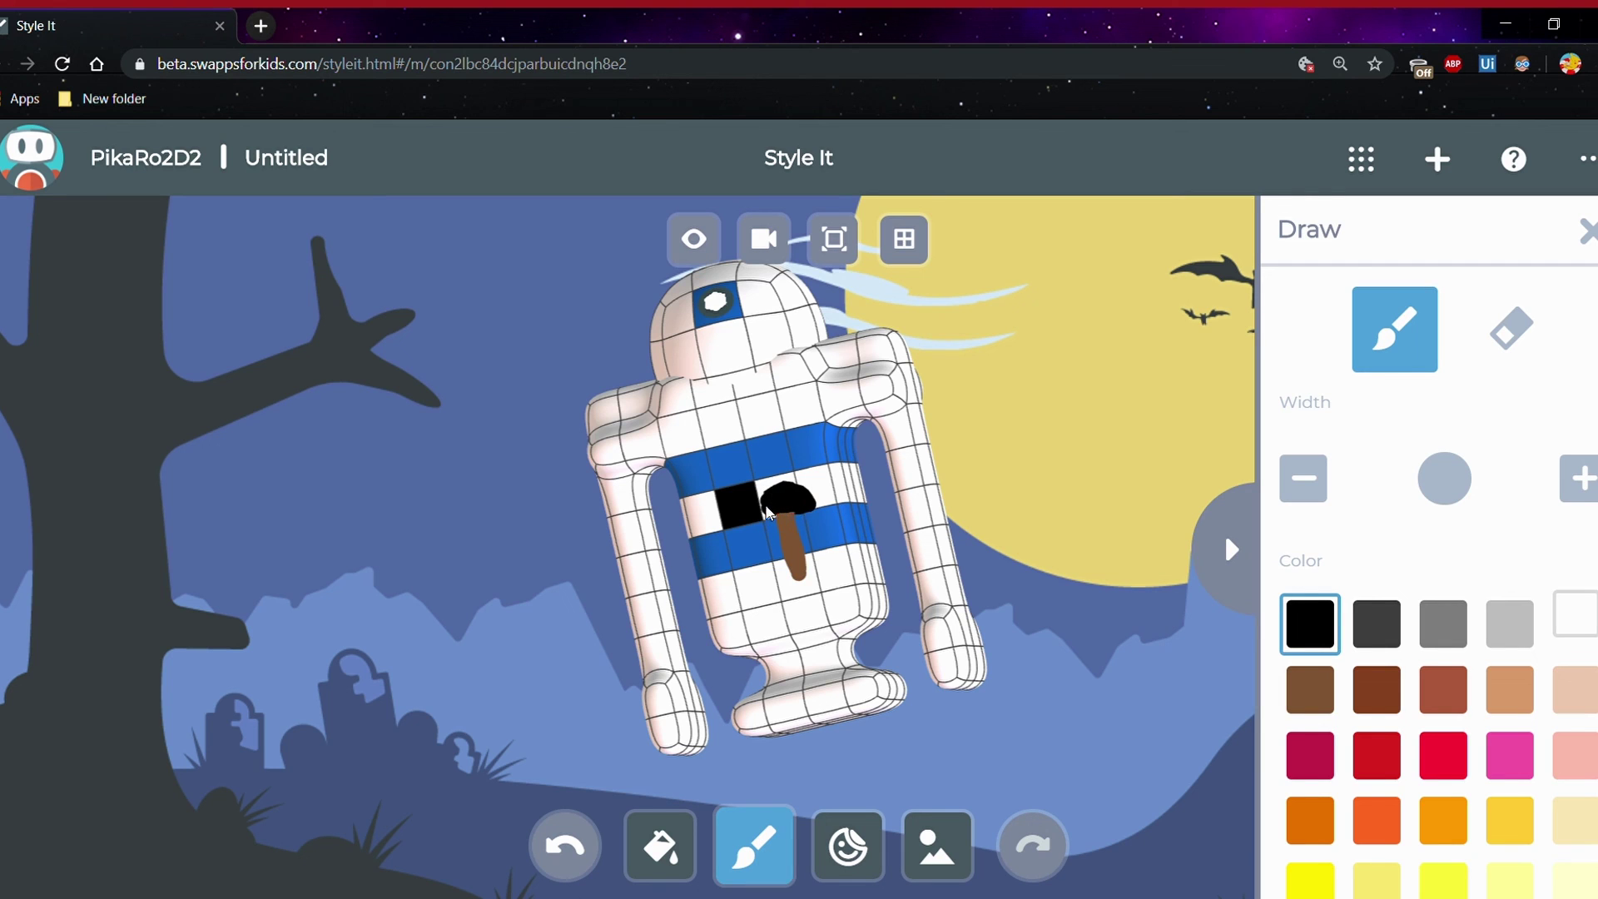
drag(769, 497, 782, 497)
click(1587, 231)
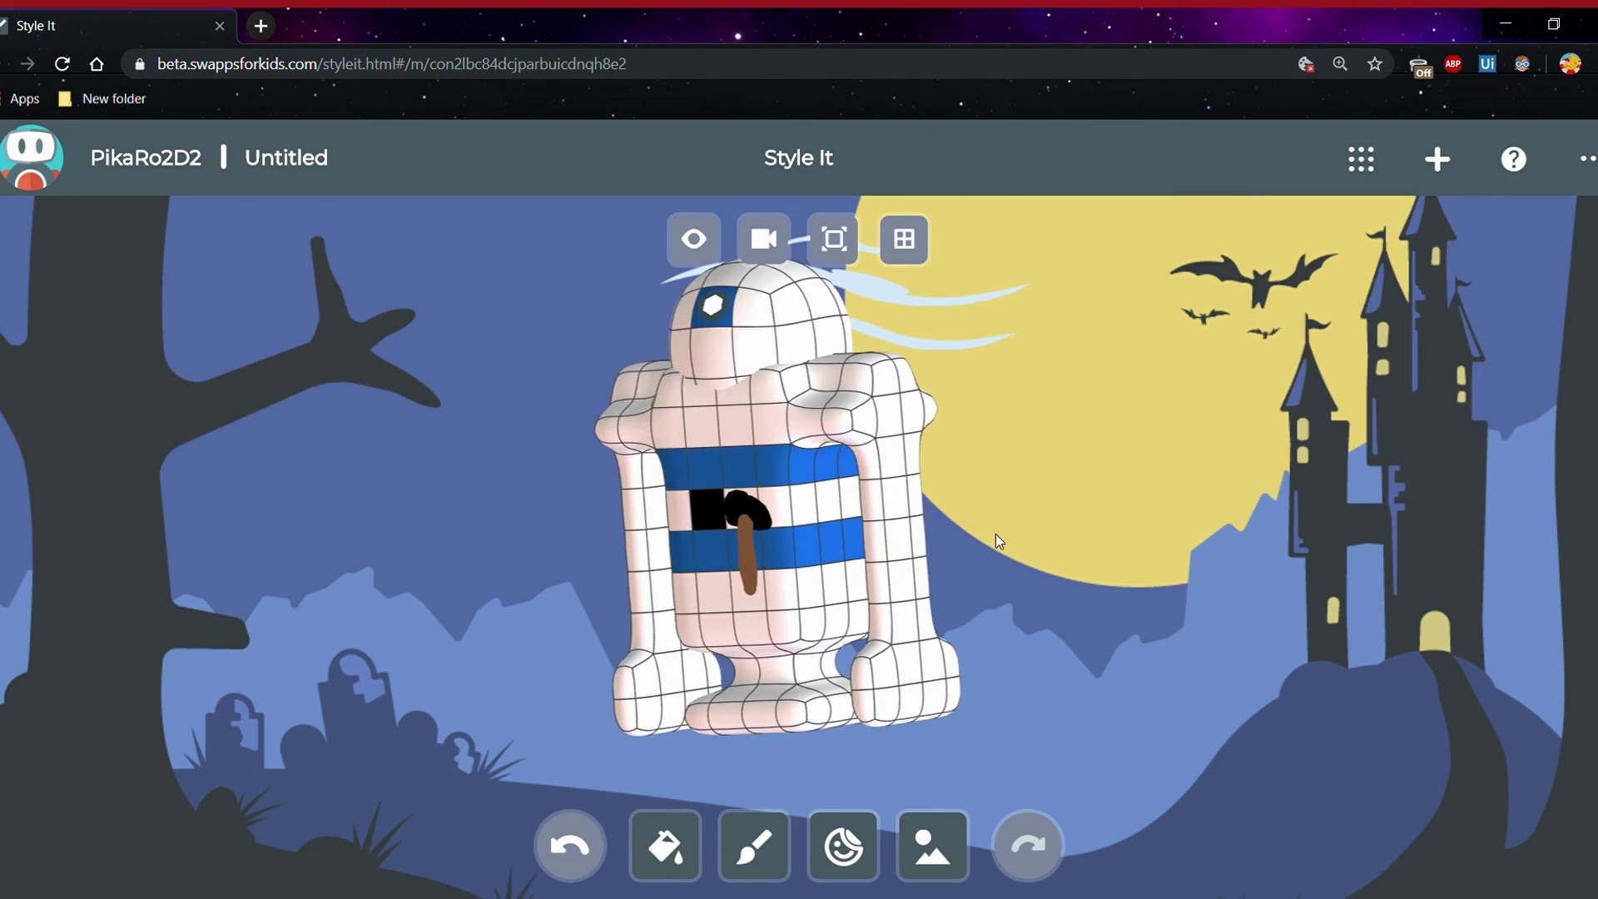